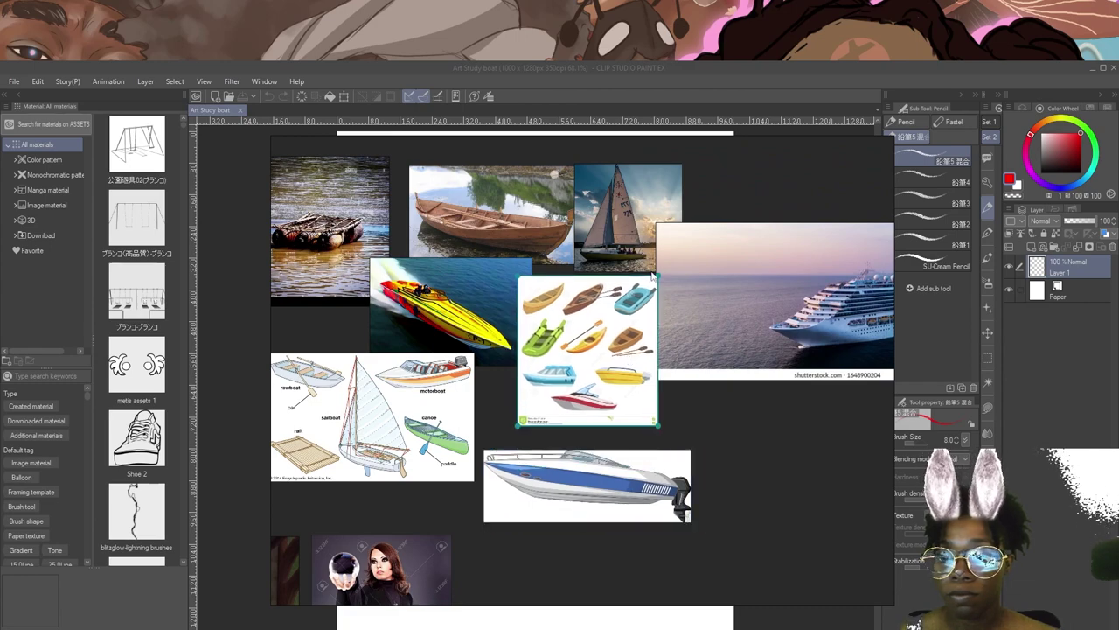
Examine the boat reference images on the board, including the raft photo and the illustrated sheet of boat types.
{"action": "scroll", "coordinate": [653, 275], "scroll_direction": "down", "scroll_amount": 3}
{"action": "scroll", "coordinate": [811, 262], "scroll_direction": "up", "scroll_amount": 2}
{"action": "scroll", "coordinate": [768, 259], "scroll_direction": "down", "scroll_amount": 1}
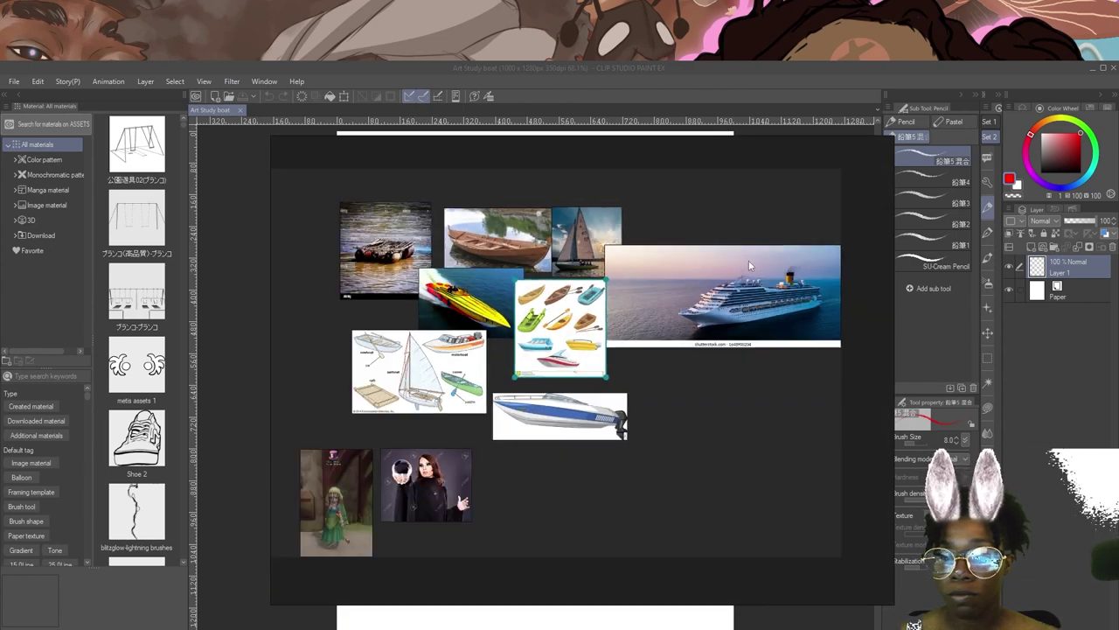
{"action": "scroll", "coordinate": [329, 258], "scroll_direction": "up", "scroll_amount": 1}
{"action": "scroll", "coordinate": [332, 245], "scroll_direction": "up", "scroll_amount": 1}
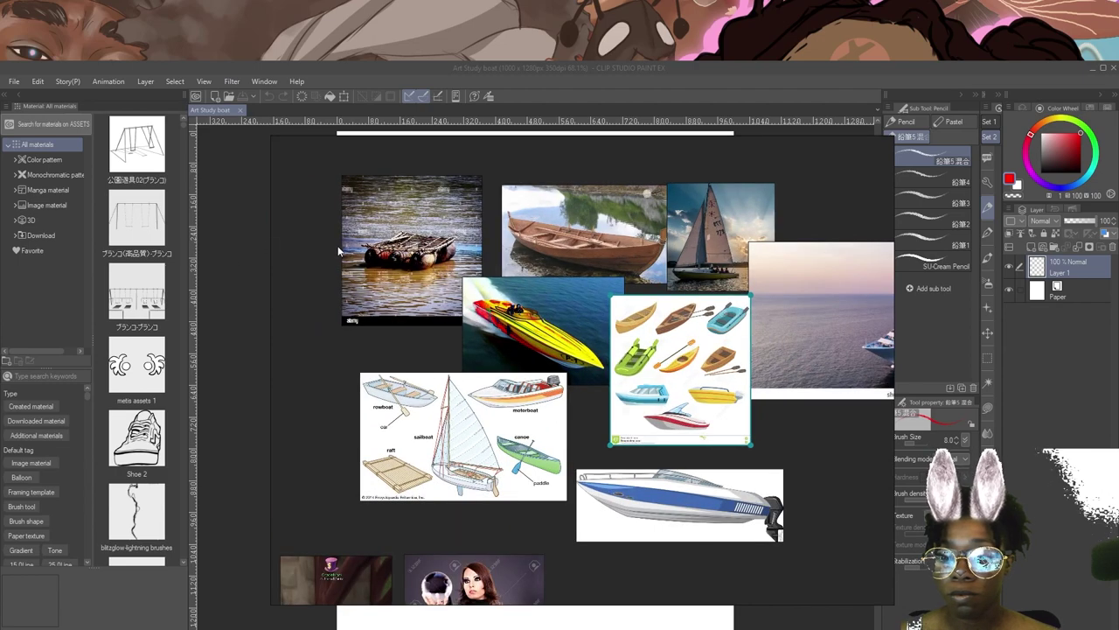
{"action": "left_click", "coordinate": [364, 245]}
{"action": "left_click", "coordinate": [411, 457]}
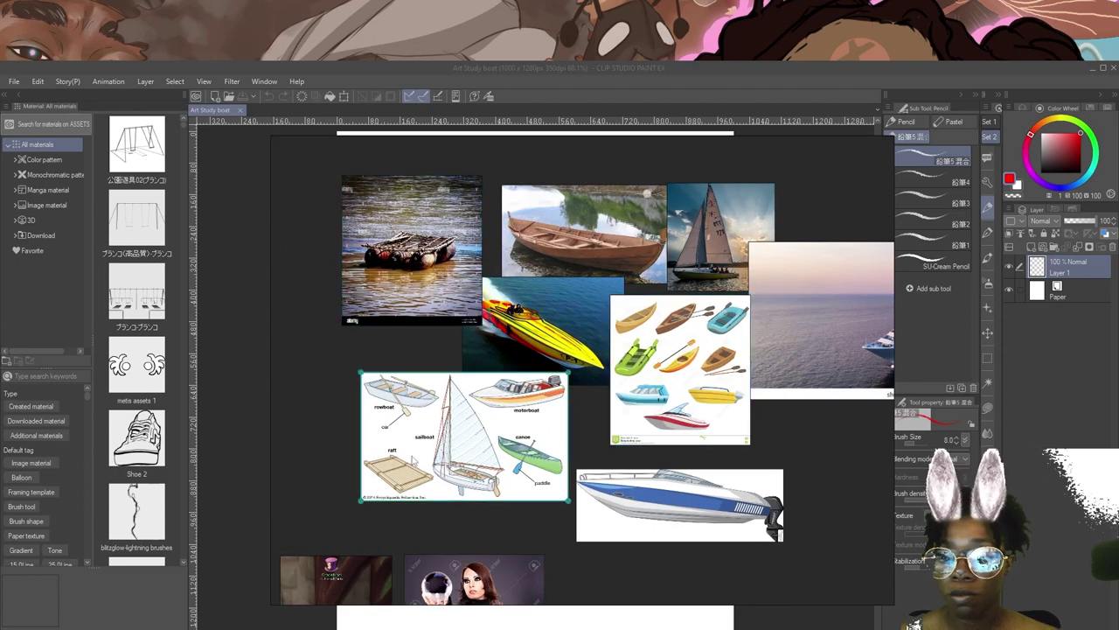
{"action": "left_click_drag", "start_coordinate": [345, 450], "coordinate": [1016, 0]}
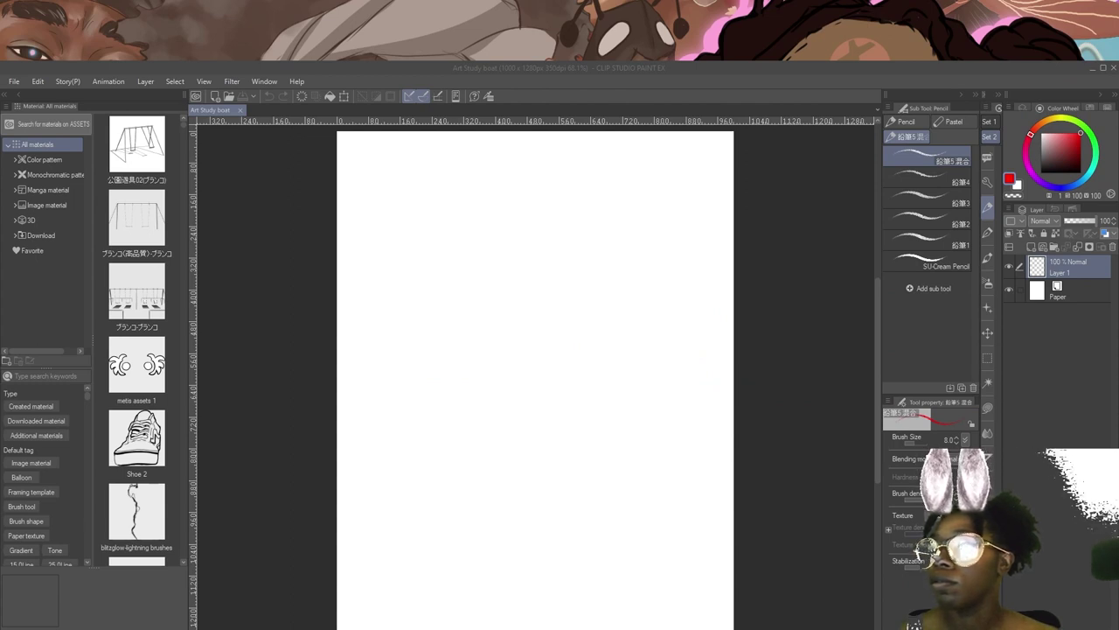
Bring the raft photo in as a new layer, scaled down and placed in the upper part of the page.
{"action": "left_click", "coordinate": [211, 438]}
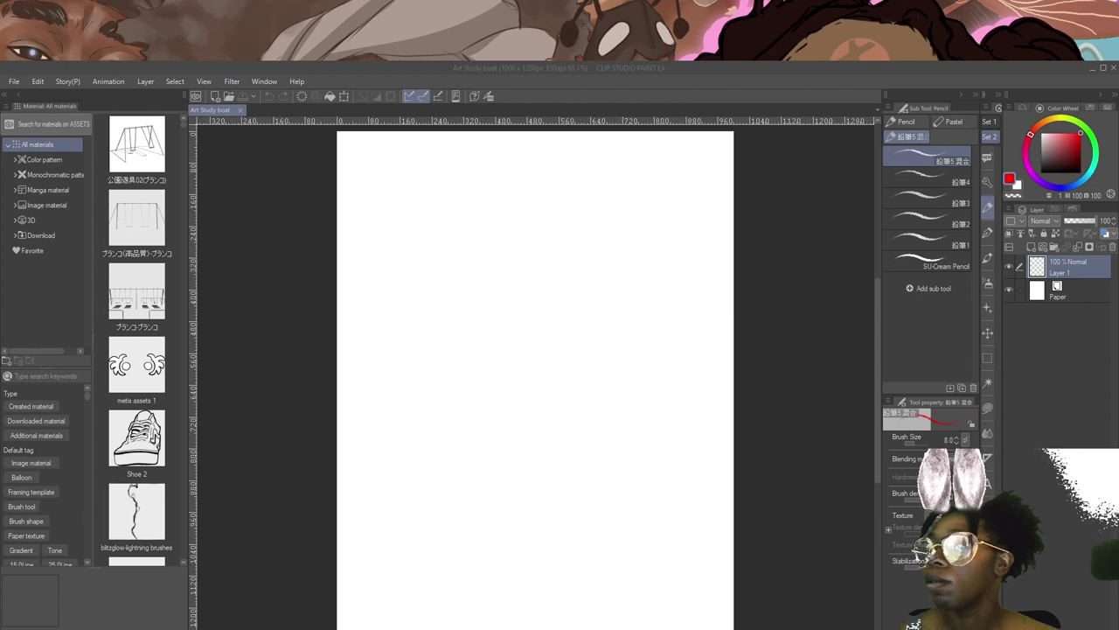
{"action": "left_click", "coordinate": [15, 81]}
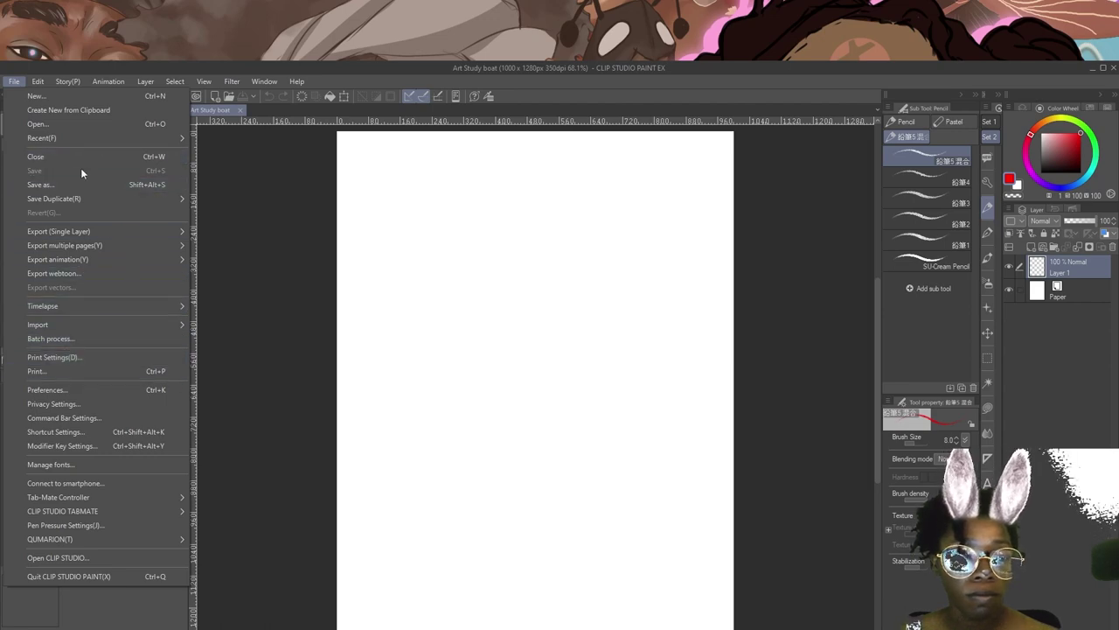
{"action": "mouse_move", "coordinate": [35, 80]}
{"action": "left_click", "coordinate": [53, 184]}
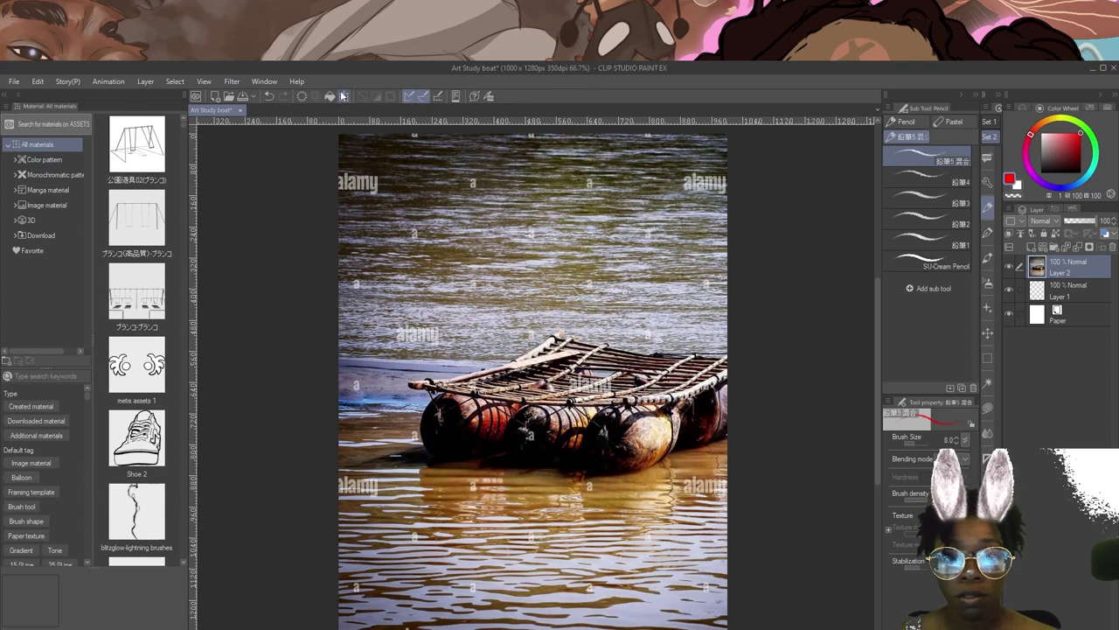
{"action": "key", "text": "ctrl+t"}
{"action": "left_click_drag", "start_coordinate": [844, 135], "coordinate": [534, 465]}
{"action": "left_click_drag", "start_coordinate": [387, 509], "coordinate": [429, 184]}
{"action": "scroll", "coordinate": [429, 184], "scroll_direction": "up", "scroll_amount": 2}
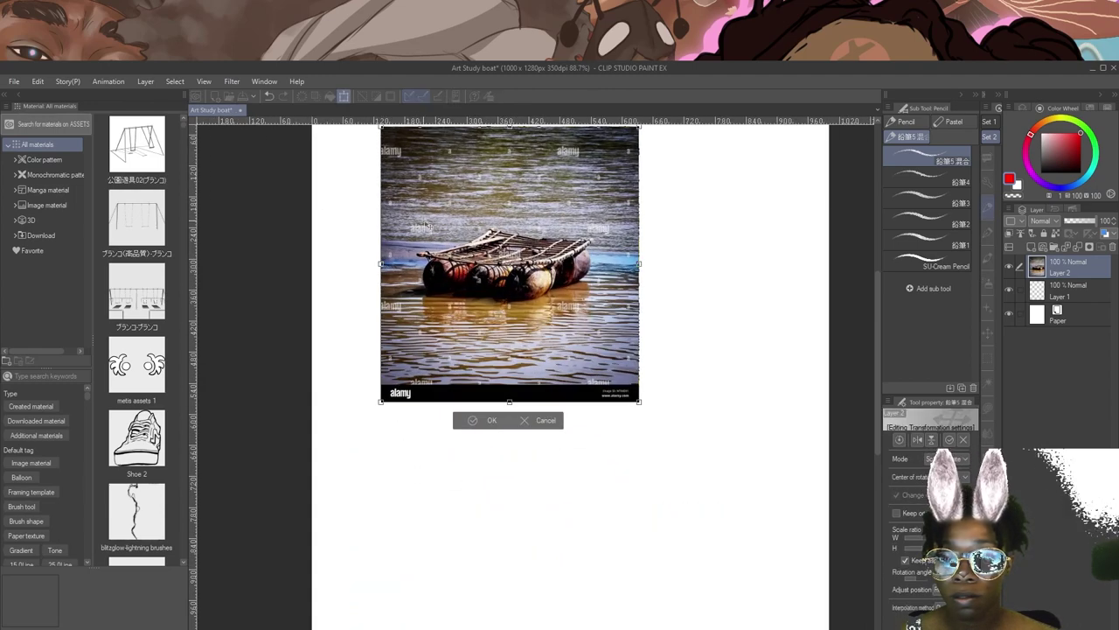
{"action": "left_click", "coordinate": [469, 423]}
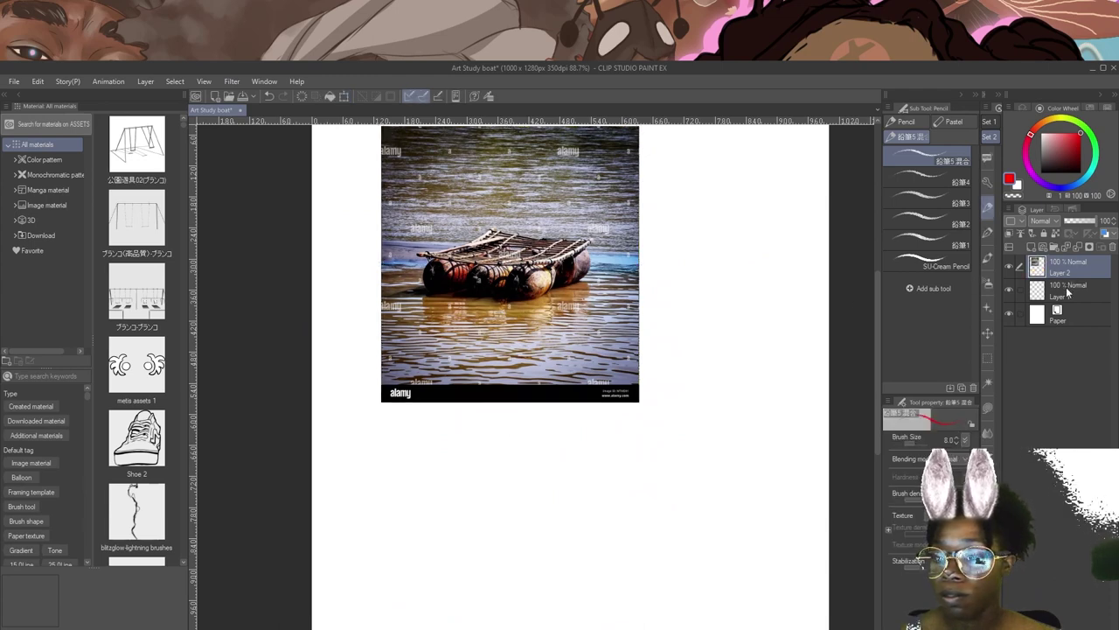
Move Layer 1 above the raft photo and sketch a long slanted cylindrical log on it, below the photo.
{"action": "left_click_drag", "start_coordinate": [1067, 293], "coordinate": [1069, 267]}
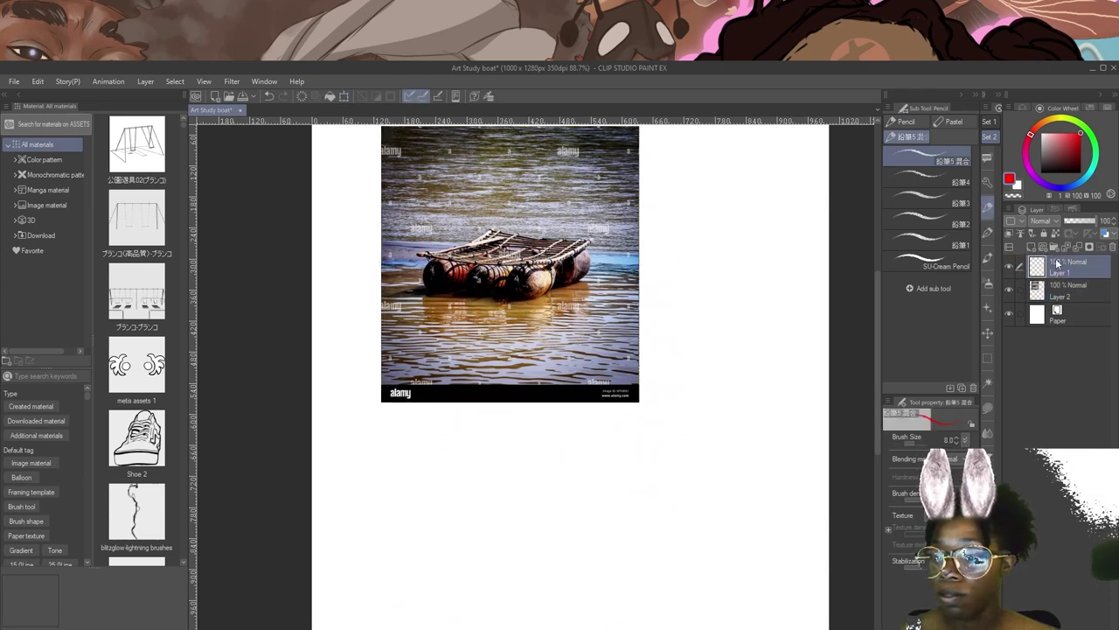
{"action": "left_click_drag", "start_coordinate": [1075, 154], "coordinate": [1040, 172]}
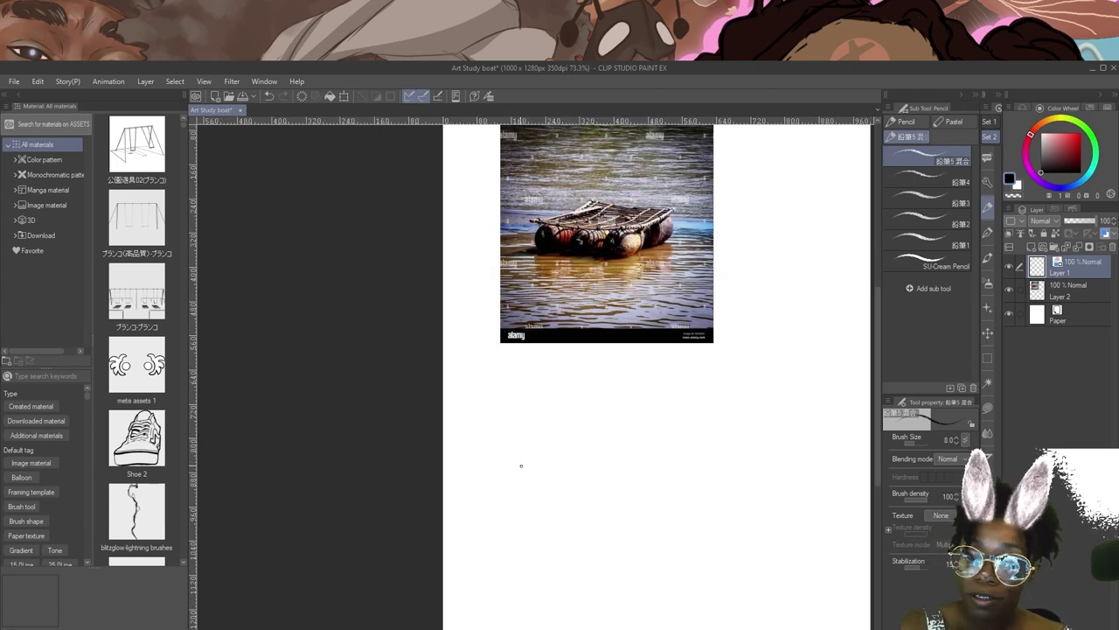
{"action": "mouse_move", "coordinate": [505, 483]}
{"action": "left_mouse_down"}
{"action": "mouse_move", "coordinate": [514, 450]}
{"action": "mouse_move", "coordinate": [545, 473]}
{"action": "mouse_move", "coordinate": [534, 490]}
{"action": "mouse_move", "coordinate": [506, 484]}
{"action": "mouse_move", "coordinate": [509, 454]}
{"action": "mouse_move", "coordinate": [621, 413]}
{"action": "left_mouse_up"}
{"action": "left_click_drag", "start_coordinate": [516, 450], "coordinate": [668, 402]}
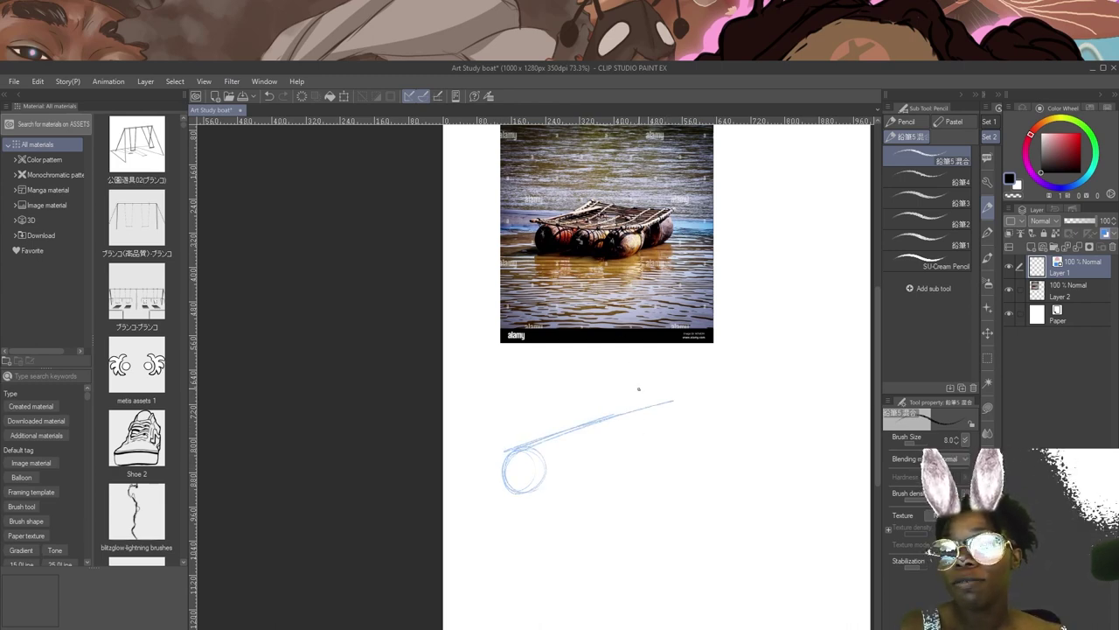
{"action": "mouse_move", "coordinate": [681, 395]}
{"action": "left_mouse_down"}
{"action": "mouse_move", "coordinate": [687, 437]}
{"action": "mouse_move", "coordinate": [549, 488]}
{"action": "left_mouse_up"}
{"action": "left_click_drag", "start_coordinate": [616, 466], "coordinate": [531, 495]}
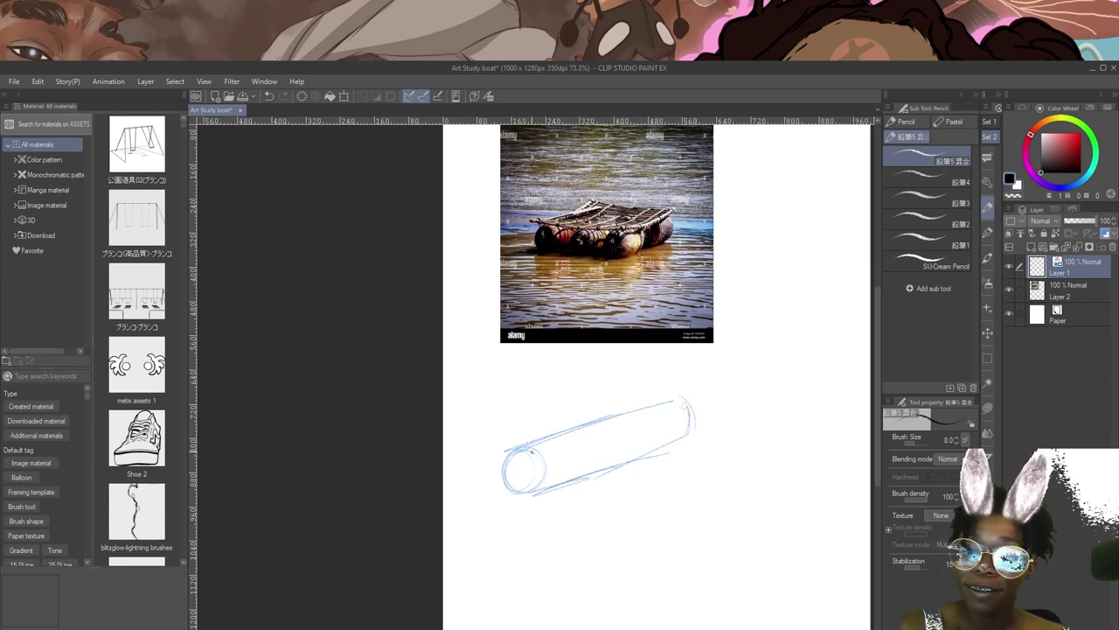
{"action": "mouse_move", "coordinate": [506, 458]}
{"action": "left_mouse_down"}
{"action": "mouse_move", "coordinate": [521, 497]}
{"action": "mouse_move", "coordinate": [541, 492]}
{"action": "mouse_move", "coordinate": [528, 451]}
{"action": "mouse_move", "coordinate": [530, 463]}
{"action": "left_mouse_up"}
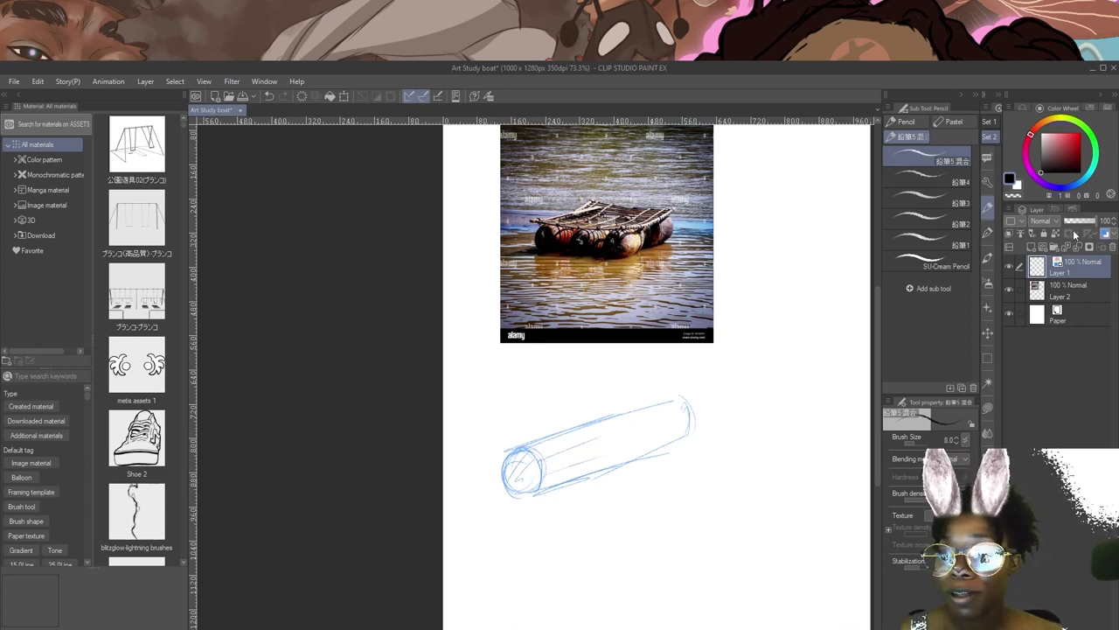
Duplicate the log layer and move the copy slightly down and right so it lies beside the first log.
{"action": "right_click", "coordinate": [1093, 269]}
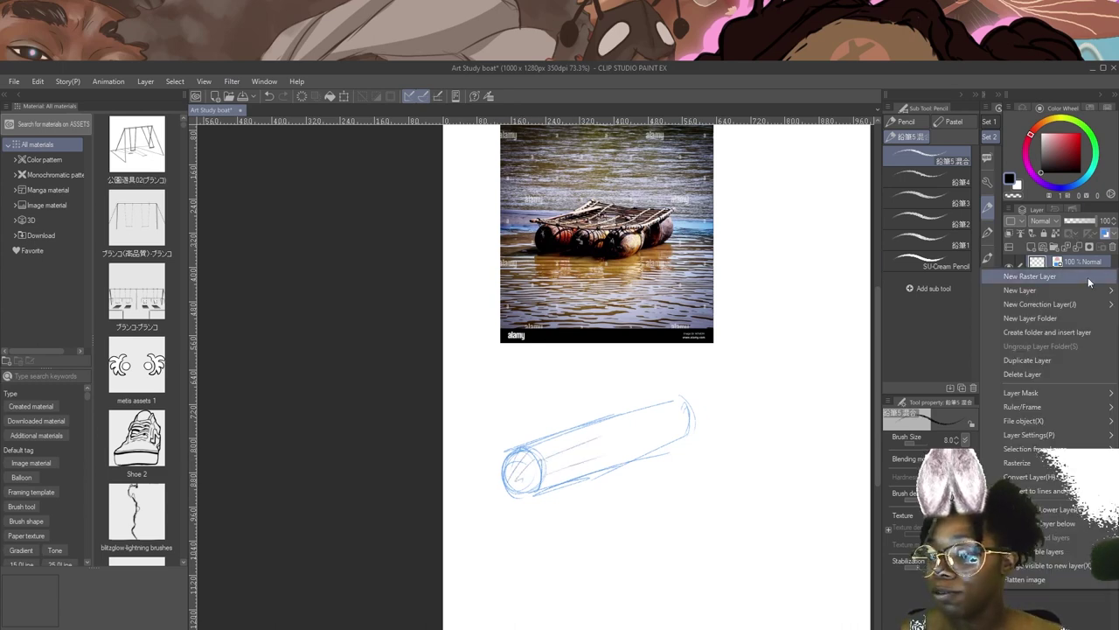
{"action": "left_click", "coordinate": [1037, 358]}
{"action": "left_click", "coordinate": [343, 96]}
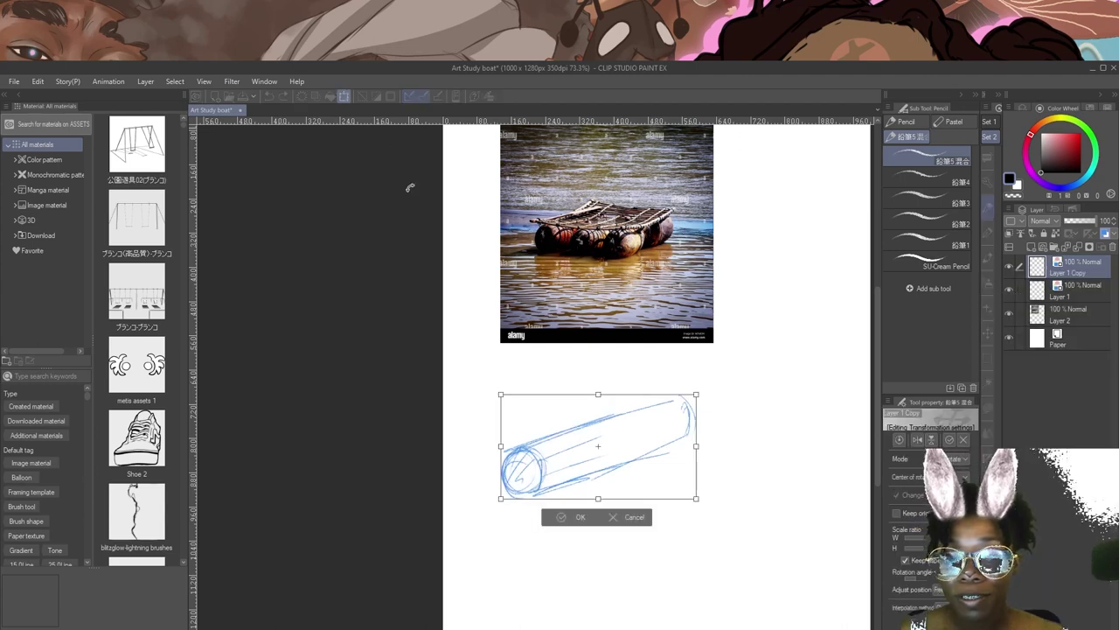
{"action": "mouse_move", "coordinate": [616, 455]}
{"action": "left_mouse_down"}
{"action": "mouse_move", "coordinate": [656, 479]}
{"action": "mouse_move", "coordinate": [647, 449]}
{"action": "mouse_move", "coordinate": [658, 486]}
{"action": "left_mouse_up"}
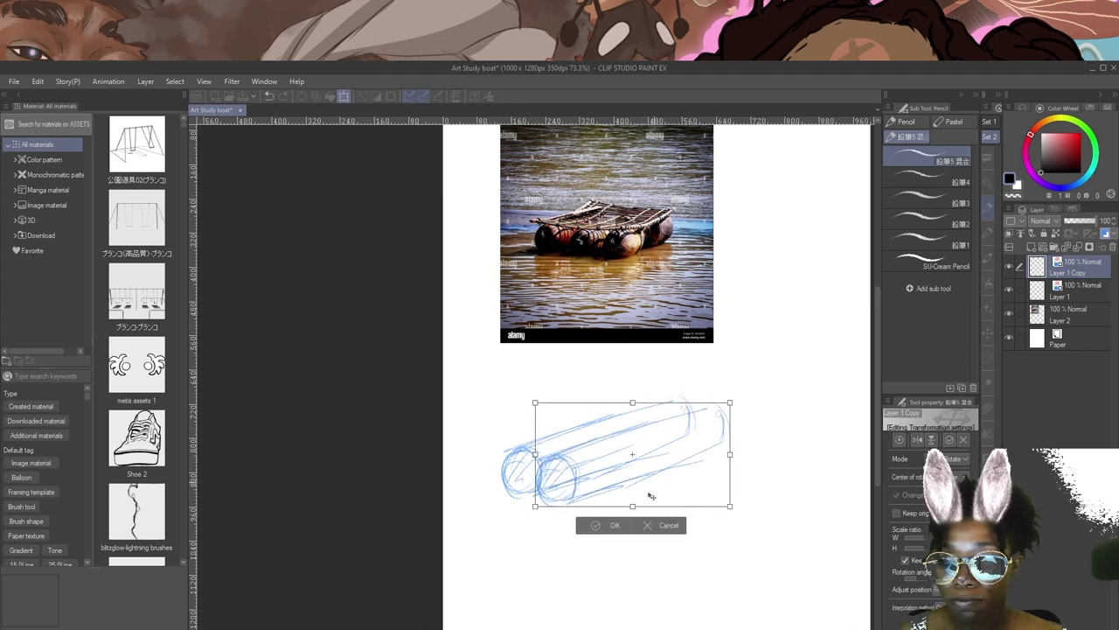
{"action": "left_click", "coordinate": [596, 525]}
Duplicate the second log's layer and shift the copy down and right to form a third log in the row.
{"action": "right_click", "coordinate": [1079, 278]}
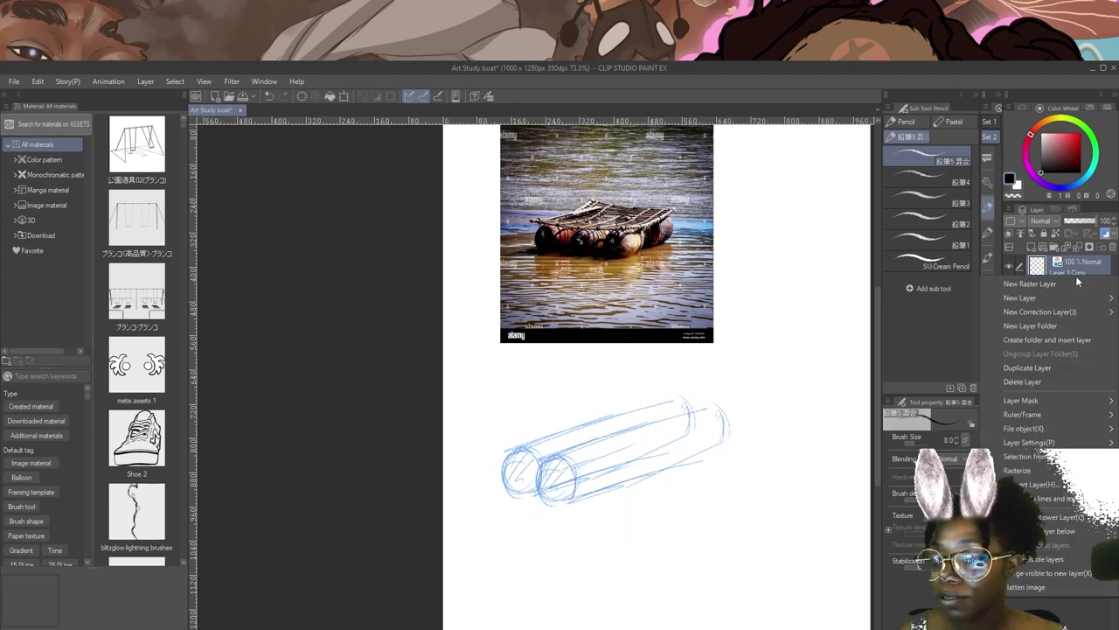
{"action": "left_click", "coordinate": [1033, 365]}
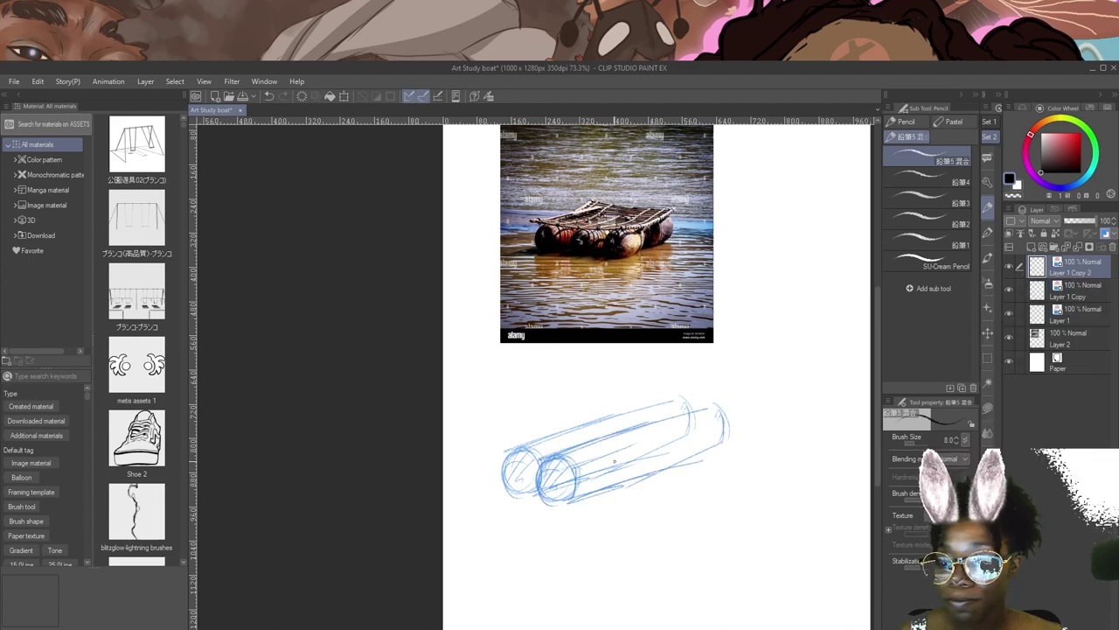
{"action": "left_click", "coordinate": [341, 101]}
{"action": "mouse_move", "coordinate": [632, 463]}
{"action": "left_mouse_down"}
{"action": "mouse_move", "coordinate": [688, 485]}
{"action": "mouse_move", "coordinate": [688, 471]}
{"action": "left_mouse_up"}
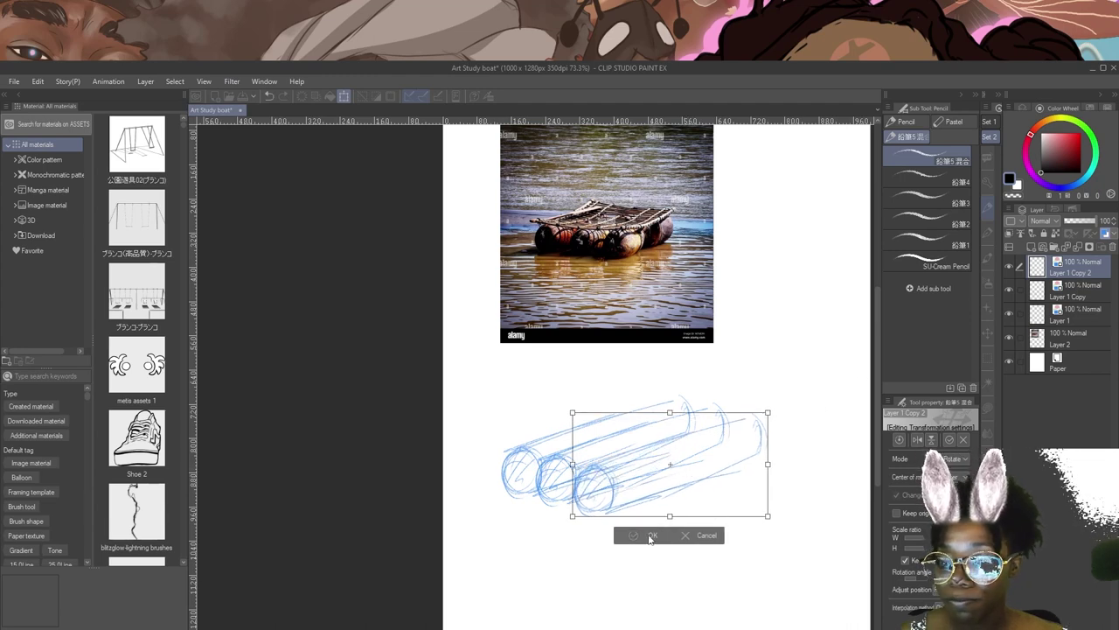
{"action": "left_click", "coordinate": [651, 536]}
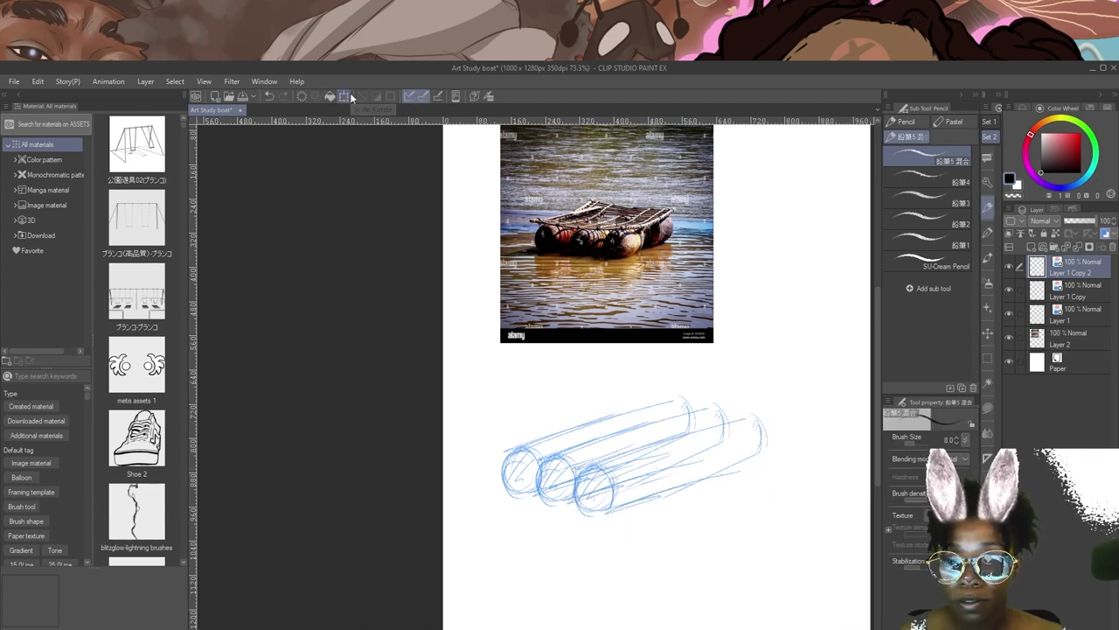
Duplicate the third log's layer and place the copy beside it as the fourth log.
{"action": "right_click", "coordinate": [1094, 283]}
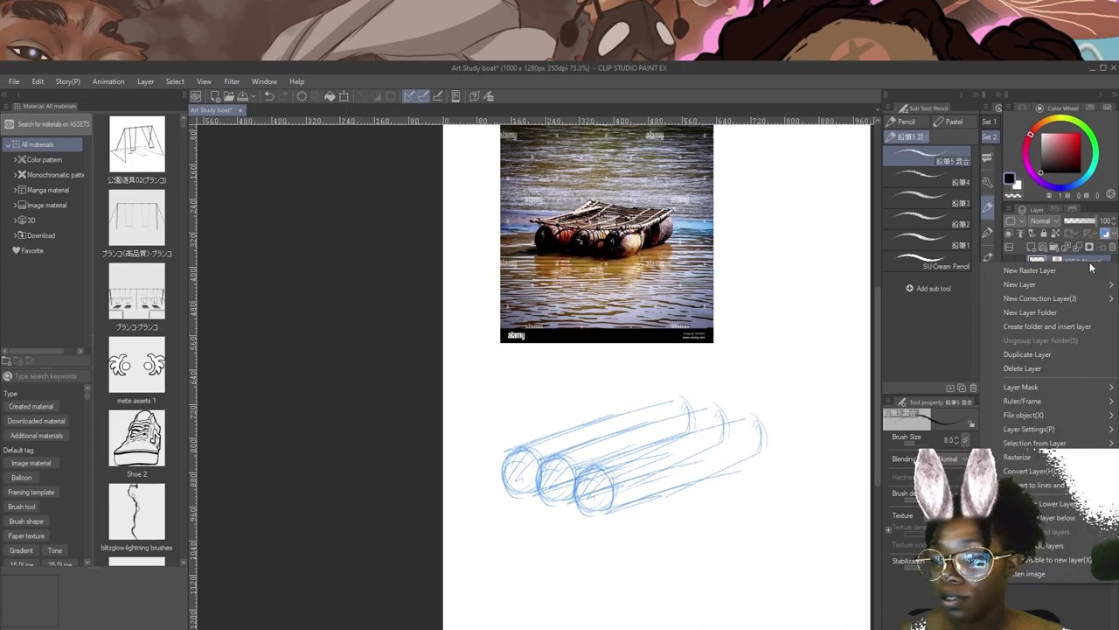
{"action": "left_click", "coordinate": [1052, 354]}
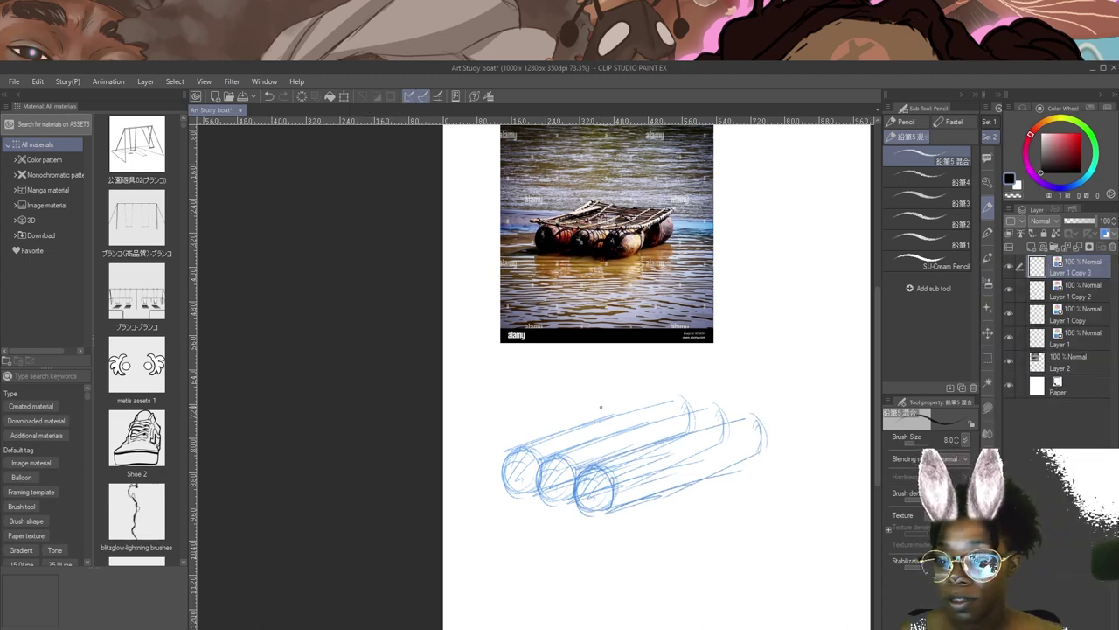
{"action": "left_click", "coordinate": [344, 96]}
{"action": "left_click_drag", "start_coordinate": [709, 432], "coordinate": [744, 449]}
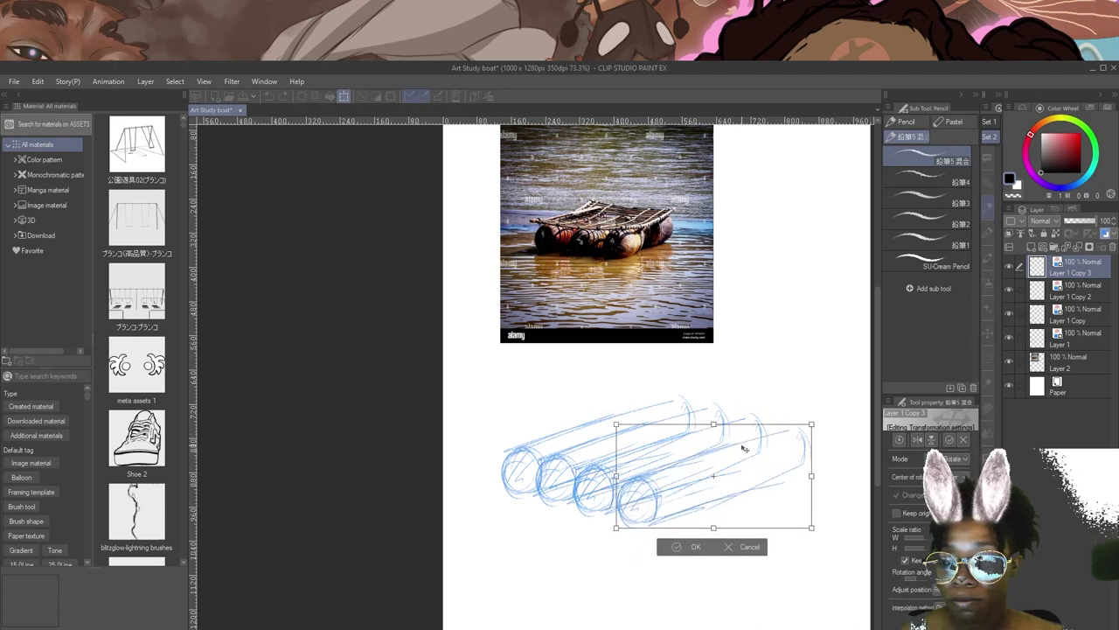
{"action": "key", "text": "Return"}
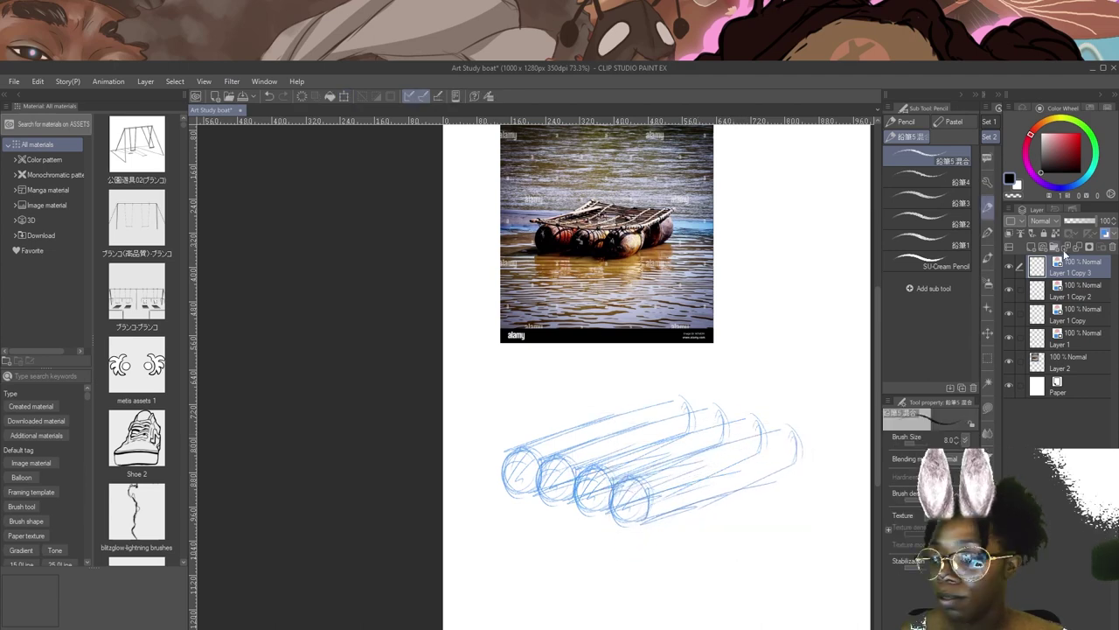
Merge the log copies down into Layer 1 and sample the sketch's blue as the drawing colour.
{"action": "left_click", "coordinate": [1064, 249]}
{"action": "left_click", "coordinate": [1064, 250]}
{"action": "left_click", "coordinate": [612, 492], "text": "alt"}
{"action": "left_click", "coordinate": [1079, 251]}
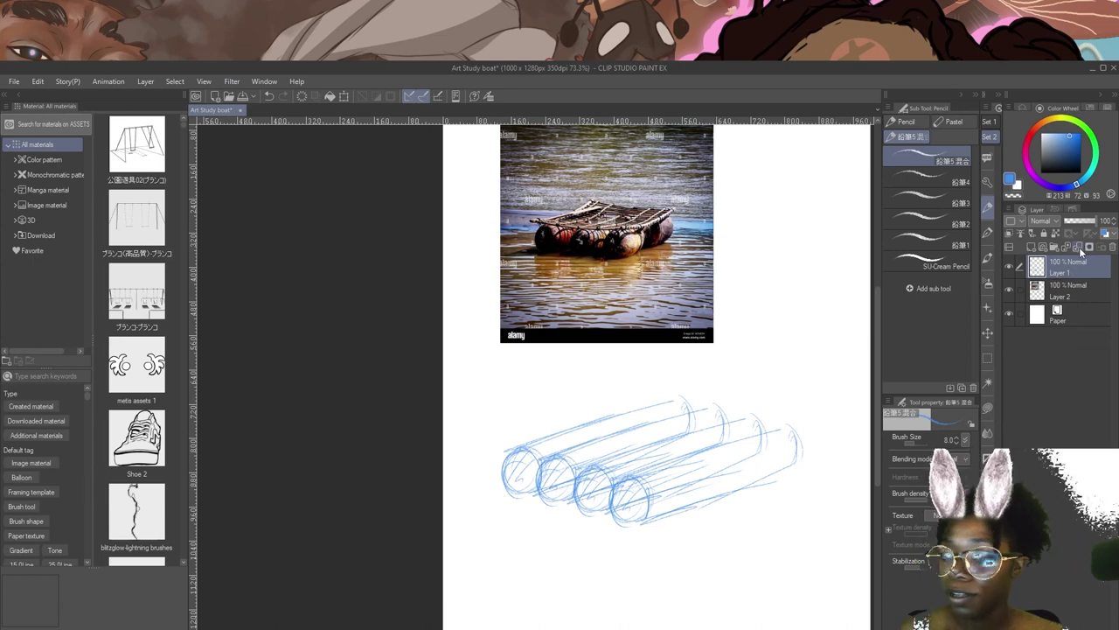
Lengthen the four logs toward the upper right with long parallel strokes and rounded far ends.
{"action": "left_click_drag", "start_coordinate": [654, 404], "coordinate": [799, 367]}
{"action": "left_click_drag", "start_coordinate": [720, 406], "coordinate": [814, 377]}
{"action": "mouse_move", "coordinate": [743, 418]}
{"action": "left_mouse_down"}
{"action": "mouse_move", "coordinate": [795, 384]}
{"action": "mouse_move", "coordinate": [777, 406]}
{"action": "mouse_move", "coordinate": [821, 396]}
{"action": "left_mouse_up"}
{"action": "left_click_drag", "start_coordinate": [766, 431], "coordinate": [858, 407]}
{"action": "mouse_move", "coordinate": [806, 383]}
{"action": "left_mouse_down"}
{"action": "mouse_move", "coordinate": [846, 374]}
{"action": "mouse_move", "coordinate": [857, 399]}
{"action": "left_mouse_up"}
{"action": "mouse_move", "coordinate": [793, 370]}
{"action": "left_mouse_down"}
{"action": "mouse_move", "coordinate": [831, 362]}
{"action": "mouse_move", "coordinate": [842, 378]}
{"action": "left_mouse_up"}
{"action": "left_click_drag", "start_coordinate": [796, 464], "coordinate": [864, 436]}
{"action": "left_click_drag", "start_coordinate": [642, 464], "coordinate": [843, 421]}
{"action": "left_click_drag", "start_coordinate": [618, 480], "coordinate": [648, 476]}
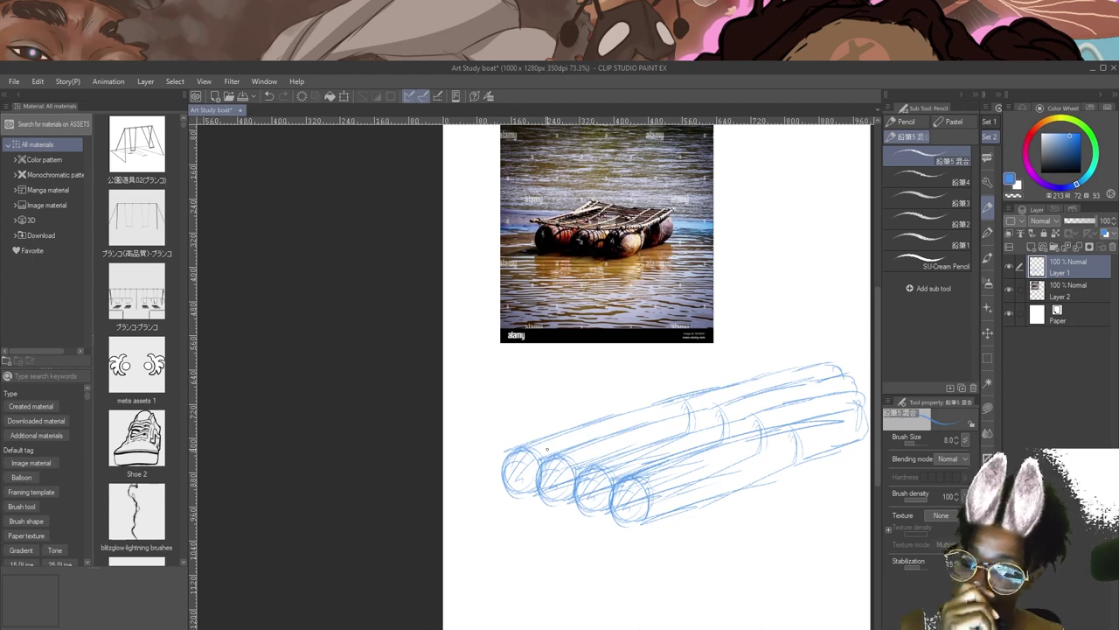
Sketch lashings and crossbar guidelines over the near and far ends of the logs, plus a line along the far side.
{"action": "mouse_move", "coordinate": [528, 437]}
{"action": "left_mouse_down"}
{"action": "mouse_move", "coordinate": [622, 459]}
{"action": "mouse_move", "coordinate": [624, 476]}
{"action": "mouse_move", "coordinate": [668, 499]}
{"action": "left_mouse_up"}
{"action": "mouse_move", "coordinate": [797, 366]}
{"action": "left_mouse_down"}
{"action": "mouse_move", "coordinate": [849, 393]}
{"action": "mouse_move", "coordinate": [867, 433]}
{"action": "mouse_move", "coordinate": [858, 425]}
{"action": "left_mouse_up"}
{"action": "mouse_move", "coordinate": [509, 424]}
{"action": "left_mouse_down"}
{"action": "mouse_move", "coordinate": [547, 430]}
{"action": "mouse_move", "coordinate": [704, 499]}
{"action": "left_mouse_up"}
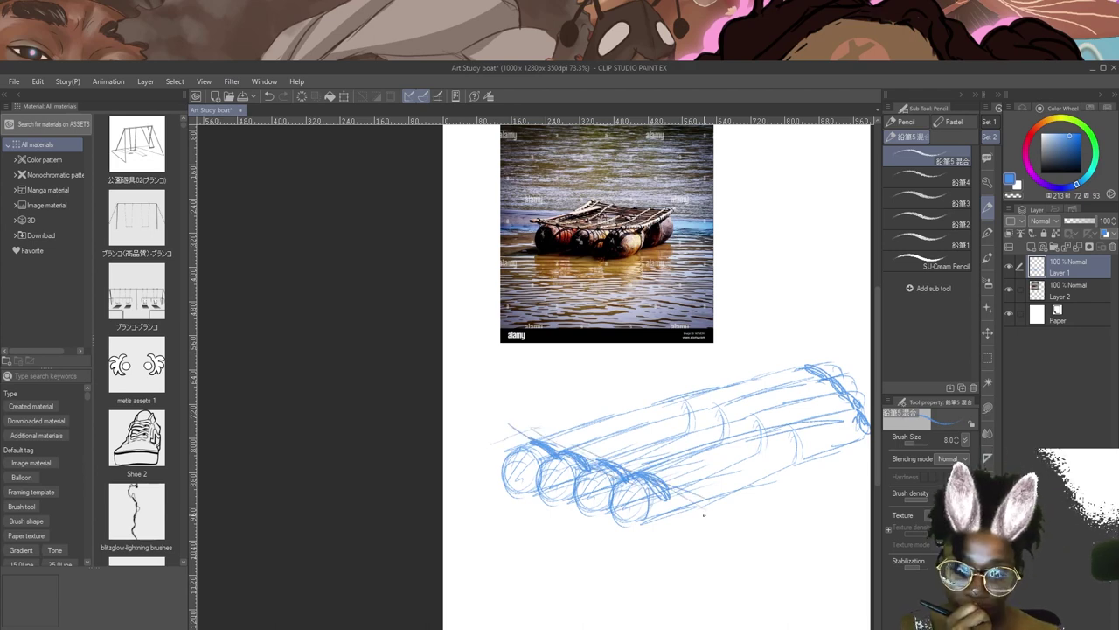
{"action": "left_click_drag", "start_coordinate": [502, 428], "coordinate": [535, 443]}
{"action": "left_click_drag", "start_coordinate": [485, 424], "coordinate": [776, 344]}
{"action": "left_click_drag", "start_coordinate": [758, 339], "coordinate": [870, 395]}
Scale the whole raft sketch down slightly and reposition it below the photo.
{"action": "left_click", "coordinate": [343, 96]}
{"action": "left_click_drag", "start_coordinate": [870, 339], "coordinate": [782, 378]}
{"action": "mouse_move", "coordinate": [774, 406]}
{"action": "left_mouse_down"}
{"action": "mouse_move", "coordinate": [806, 397]}
{"action": "mouse_move", "coordinate": [804, 373]}
{"action": "left_mouse_up"}
{"action": "left_click", "coordinate": [631, 536]}
Draw the raft's near and far crossbars so that they extend past the outermost logs on the right side.
{"action": "left_click_drag", "start_coordinate": [651, 491], "coordinate": [726, 510]}
{"action": "mouse_move", "coordinate": [675, 383]}
{"action": "left_mouse_down"}
{"action": "mouse_move", "coordinate": [795, 403]}
{"action": "mouse_move", "coordinate": [832, 425]}
{"action": "left_mouse_up"}
{"action": "mouse_move", "coordinate": [738, 495]}
{"action": "left_mouse_down"}
{"action": "mouse_move", "coordinate": [855, 439]}
{"action": "mouse_move", "coordinate": [697, 516]}
{"action": "left_mouse_up"}
{"action": "left_click_drag", "start_coordinate": [505, 439], "coordinate": [719, 509]}
{"action": "left_click_drag", "start_coordinate": [522, 448], "coordinate": [717, 518]}
{"action": "left_click_drag", "start_coordinate": [521, 431], "coordinate": [734, 509]}
{"action": "left_click_drag", "start_coordinate": [559, 448], "coordinate": [630, 478]}
Sketch a series of diagonal slats across the logs to build the raft's lattice deck.
{"action": "mouse_move", "coordinate": [554, 418]}
{"action": "left_mouse_down"}
{"action": "mouse_move", "coordinate": [715, 486]}
{"action": "mouse_move", "coordinate": [743, 510]}
{"action": "left_mouse_up"}
{"action": "mouse_move", "coordinate": [529, 425]}
{"action": "left_mouse_down"}
{"action": "mouse_move", "coordinate": [580, 402]}
{"action": "mouse_move", "coordinate": [667, 451]}
{"action": "left_mouse_up"}
{"action": "left_click_drag", "start_coordinate": [645, 440], "coordinate": [764, 505]}
{"action": "mouse_move", "coordinate": [617, 402]}
{"action": "left_mouse_down"}
{"action": "mouse_move", "coordinate": [774, 492]}
{"action": "mouse_move", "coordinate": [661, 448]}
{"action": "left_mouse_up"}
{"action": "left_click_drag", "start_coordinate": [635, 390], "coordinate": [791, 479]}
{"action": "left_click_drag", "start_coordinate": [673, 397], "coordinate": [781, 463]}
{"action": "left_click_drag", "start_coordinate": [687, 383], "coordinate": [822, 462]}
{"action": "left_click_drag", "start_coordinate": [671, 370], "coordinate": [792, 431]}
{"action": "left_click_drag", "start_coordinate": [717, 411], "coordinate": [803, 469]}
{"action": "mouse_move", "coordinate": [722, 382]}
{"action": "left_mouse_down"}
{"action": "mouse_move", "coordinate": [760, 396]}
{"action": "mouse_move", "coordinate": [841, 441]}
{"action": "left_mouse_up"}
Refine the deck's side edges and far end, and add round log ends at the raft's two front corners.
{"action": "left_click_drag", "start_coordinate": [703, 448], "coordinate": [824, 400]}
{"action": "left_click_drag", "start_coordinate": [785, 415], "coordinate": [818, 401]}
{"action": "mouse_move", "coordinate": [820, 401]}
{"action": "left_mouse_down"}
{"action": "mouse_move", "coordinate": [837, 419]}
{"action": "mouse_move", "coordinate": [826, 425]}
{"action": "left_mouse_up"}
{"action": "mouse_move", "coordinate": [759, 407]}
{"action": "left_mouse_down"}
{"action": "mouse_move", "coordinate": [815, 402]}
{"action": "mouse_move", "coordinate": [745, 400]}
{"action": "mouse_move", "coordinate": [729, 376]}
{"action": "mouse_move", "coordinate": [753, 362]}
{"action": "mouse_move", "coordinate": [776, 374]}
{"action": "left_mouse_up"}
{"action": "left_click_drag", "start_coordinate": [507, 446], "coordinate": [509, 478]}
{"action": "mouse_move", "coordinate": [508, 476]}
{"action": "left_mouse_down"}
{"action": "mouse_move", "coordinate": [516, 484]}
{"action": "mouse_move", "coordinate": [537, 465]}
{"action": "left_mouse_up"}
{"action": "mouse_move", "coordinate": [535, 450]}
{"action": "left_mouse_down"}
{"action": "mouse_move", "coordinate": [530, 467]}
{"action": "mouse_move", "coordinate": [620, 408]}
{"action": "mouse_move", "coordinate": [750, 367]}
{"action": "left_mouse_up"}
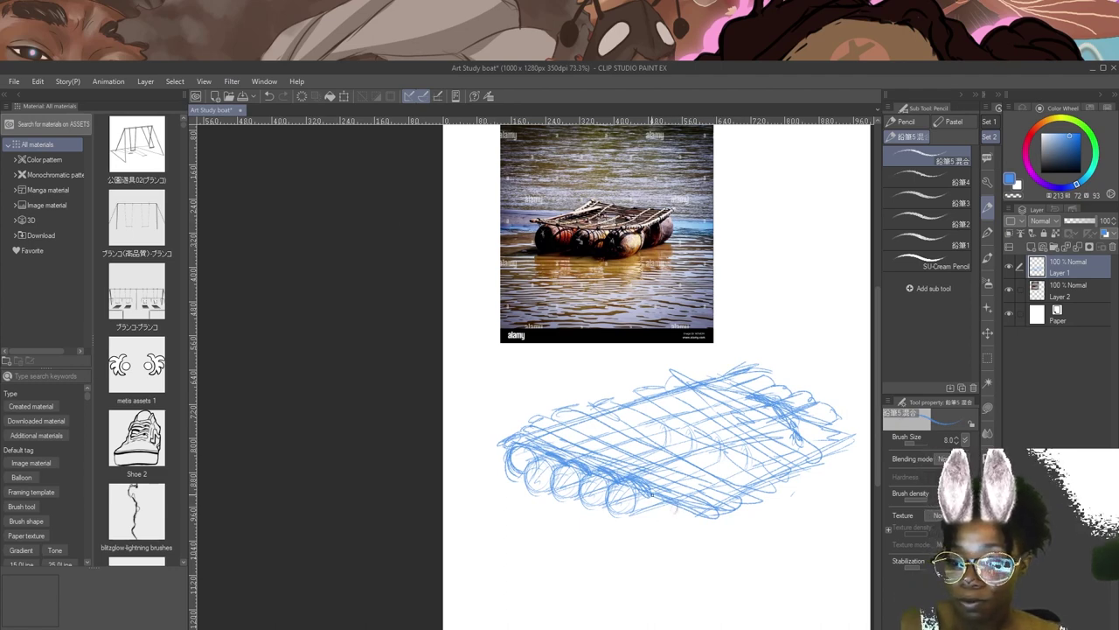
{"action": "mouse_move", "coordinate": [640, 508]}
{"action": "left_mouse_down"}
{"action": "mouse_move", "coordinate": [650, 523]}
{"action": "mouse_move", "coordinate": [696, 530]}
{"action": "left_mouse_up"}
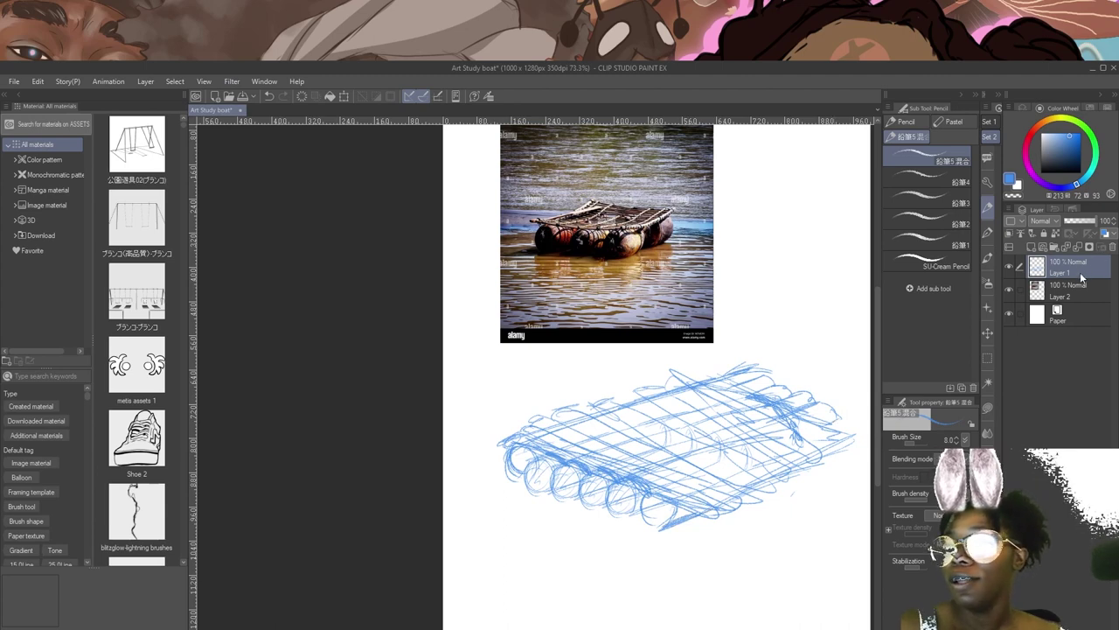
{"action": "mouse_move", "coordinate": [656, 525]}
{"action": "left_mouse_down"}
{"action": "mouse_move", "coordinate": [820, 449]}
{"action": "mouse_move", "coordinate": [837, 429]}
{"action": "mouse_move", "coordinate": [821, 446]}
{"action": "mouse_move", "coordinate": [824, 422]}
{"action": "mouse_move", "coordinate": [802, 432]}
{"action": "left_mouse_up"}
Lower the sketch layer's opacity to 53% and add a new layer above it, with black as the drawing colour.
{"action": "left_click_drag", "start_coordinate": [1092, 229], "coordinate": [1082, 227]}
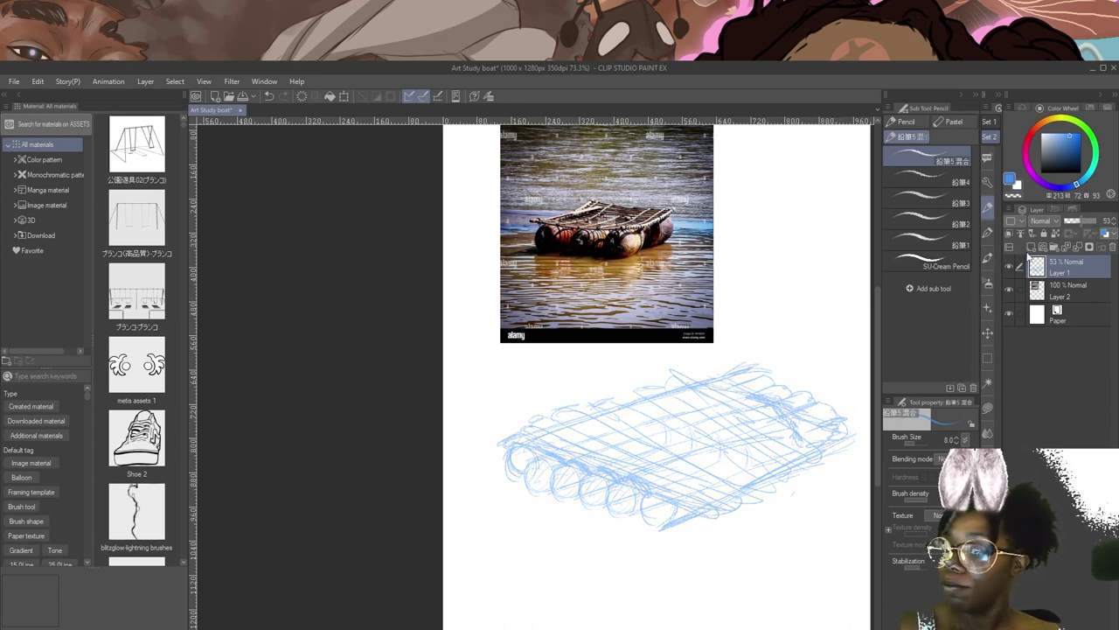
{"action": "left_click", "coordinate": [1029, 247]}
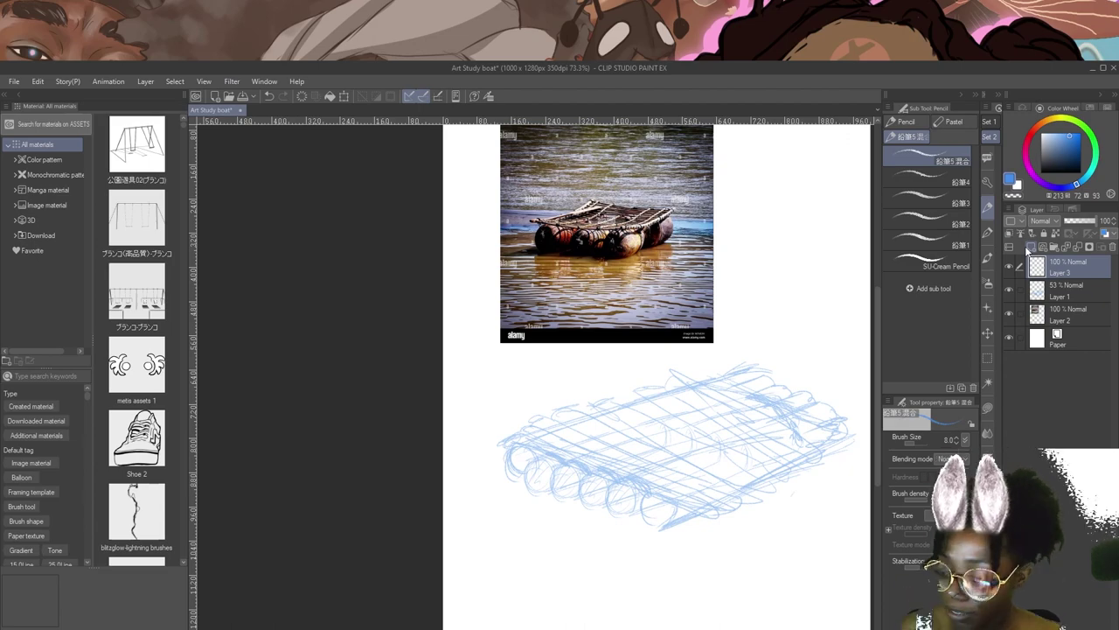
{"action": "scroll", "coordinate": [570, 472], "scroll_direction": "up", "scroll_amount": 1}
{"action": "scroll", "coordinate": [512, 430], "scroll_direction": "down", "scroll_amount": 1}
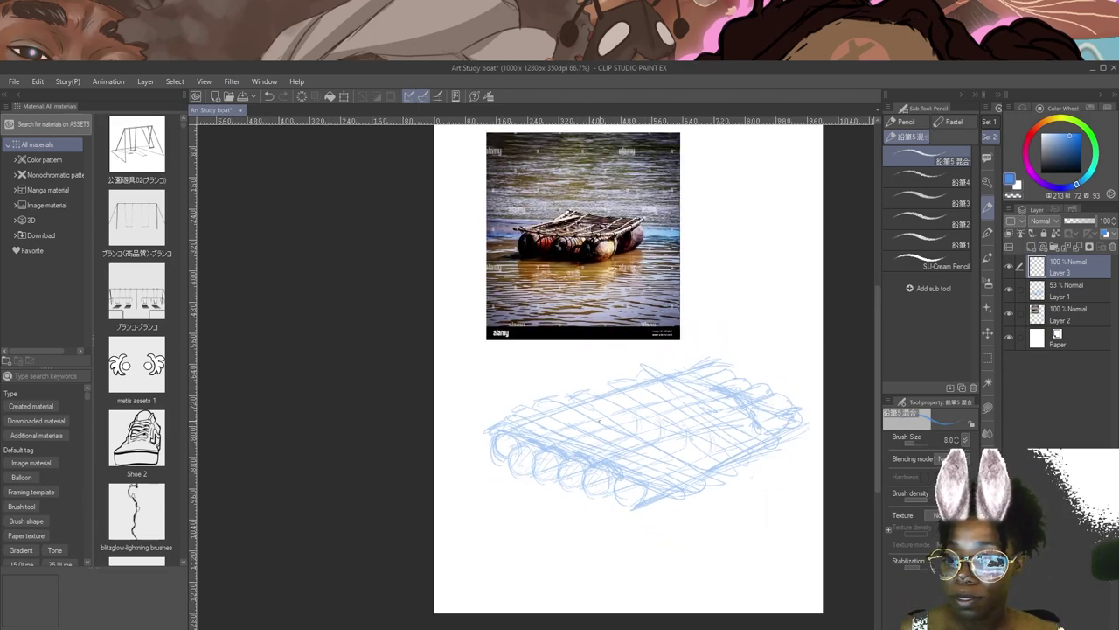
{"action": "scroll", "coordinate": [791, 437], "scroll_direction": "up", "scroll_amount": 1}
{"action": "scroll", "coordinate": [683, 413], "scroll_direction": "up", "scroll_amount": 1}
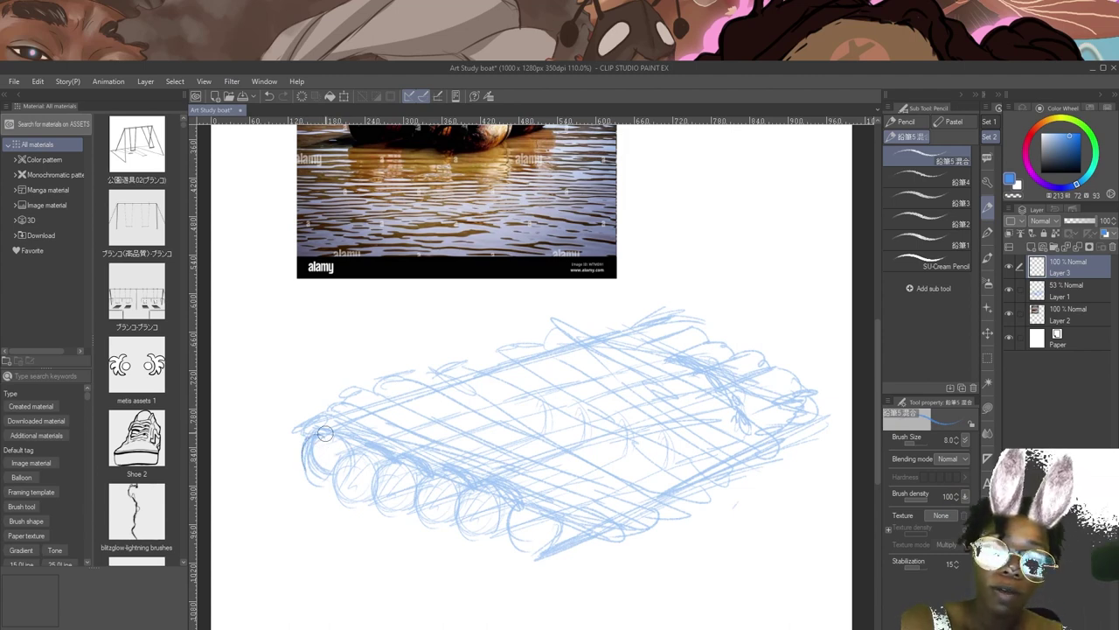
{"action": "left_click", "coordinate": [1042, 172]}
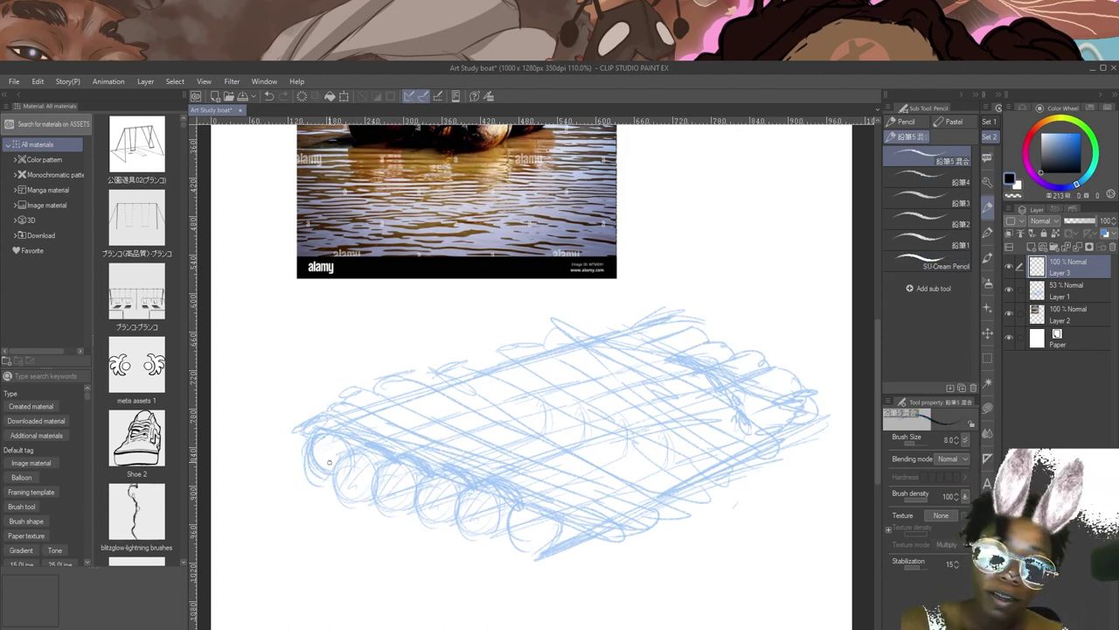
Draw the raft's front log ends and the first parallel deck slats along its front edge, with a dark rope lashing near the left end.
{"action": "mouse_move", "coordinate": [319, 431]}
{"action": "left_mouse_down"}
{"action": "mouse_move", "coordinate": [314, 476]}
{"action": "mouse_move", "coordinate": [342, 436]}
{"action": "mouse_move", "coordinate": [341, 506]}
{"action": "mouse_move", "coordinate": [375, 460]}
{"action": "mouse_move", "coordinate": [378, 498]}
{"action": "mouse_move", "coordinate": [418, 503]}
{"action": "mouse_move", "coordinate": [389, 481]}
{"action": "mouse_move", "coordinate": [411, 512]}
{"action": "mouse_move", "coordinate": [495, 535]}
{"action": "mouse_move", "coordinate": [504, 507]}
{"action": "mouse_move", "coordinate": [549, 537]}
{"action": "mouse_move", "coordinate": [540, 558]}
{"action": "left_mouse_up"}
{"action": "left_click_drag", "start_coordinate": [507, 507], "coordinate": [509, 551]}
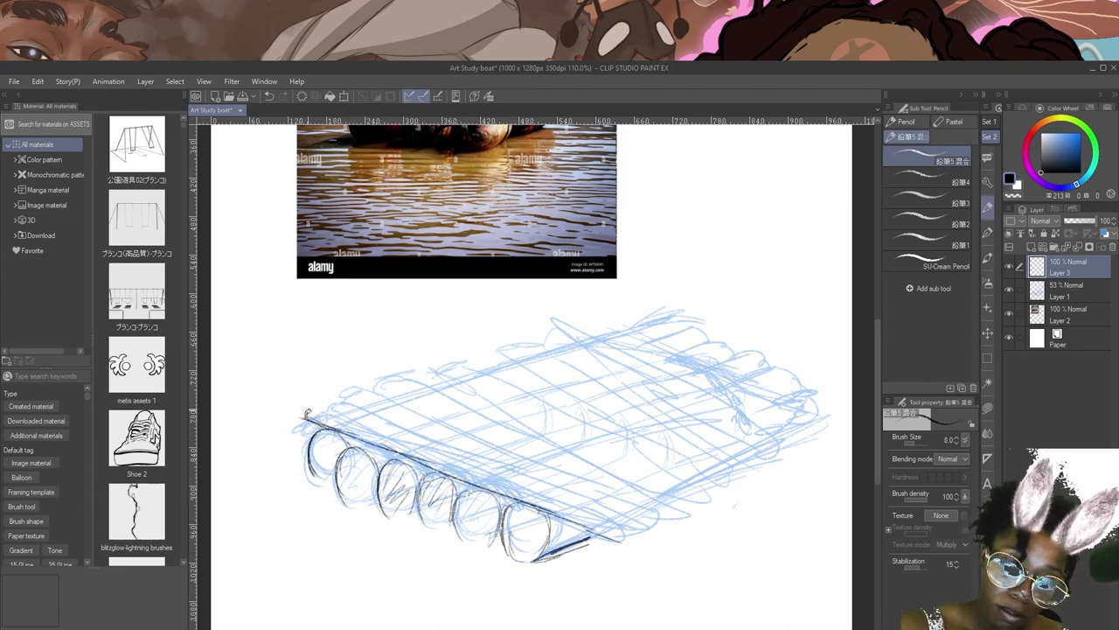
{"action": "mouse_move", "coordinate": [411, 448]}
{"action": "left_mouse_down"}
{"action": "mouse_move", "coordinate": [632, 536]}
{"action": "mouse_move", "coordinate": [628, 546]}
{"action": "left_mouse_up"}
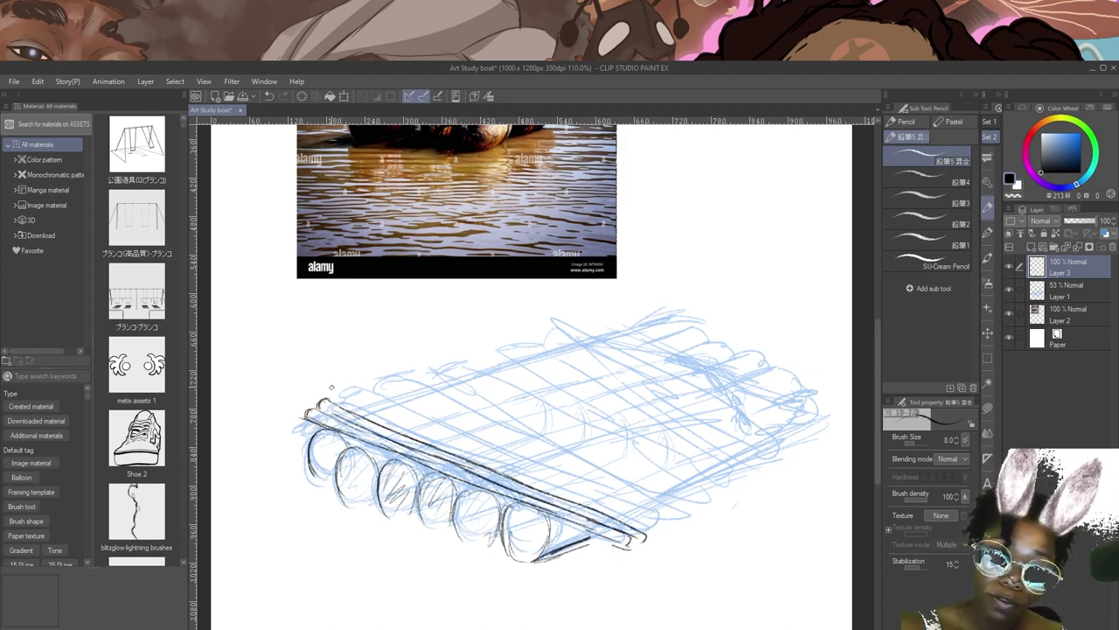
{"action": "left_click_drag", "start_coordinate": [411, 433], "coordinate": [658, 534]}
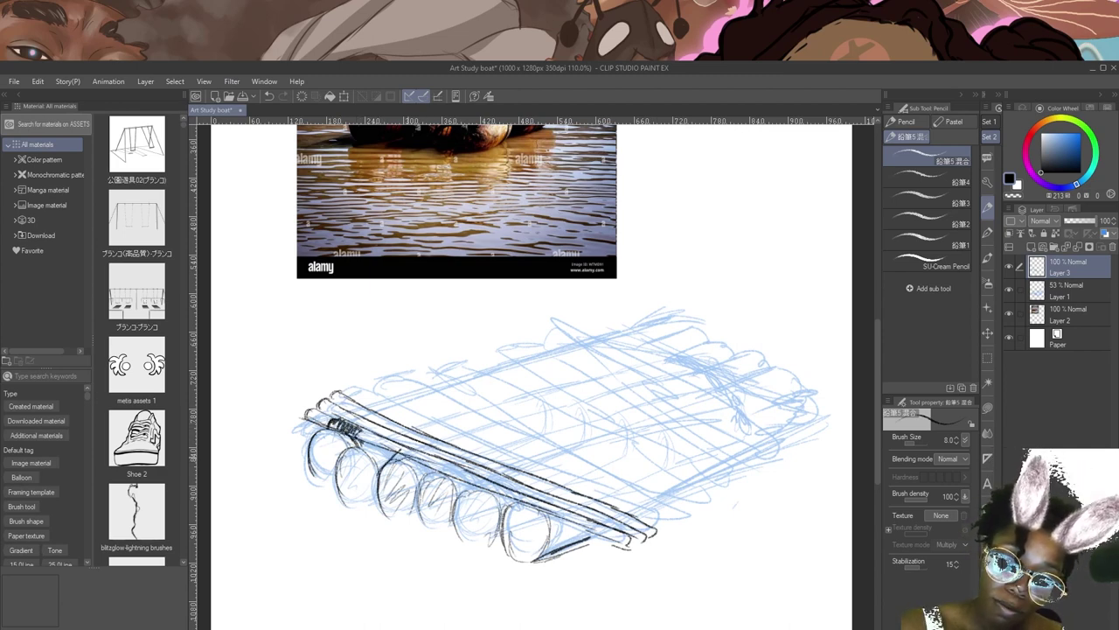
{"action": "mouse_move", "coordinate": [460, 496]}
{"action": "left_mouse_down"}
{"action": "mouse_move", "coordinate": [480, 484]}
{"action": "mouse_move", "coordinate": [514, 498]}
{"action": "left_mouse_up"}
{"action": "left_click_drag", "start_coordinate": [551, 558], "coordinate": [601, 530]}
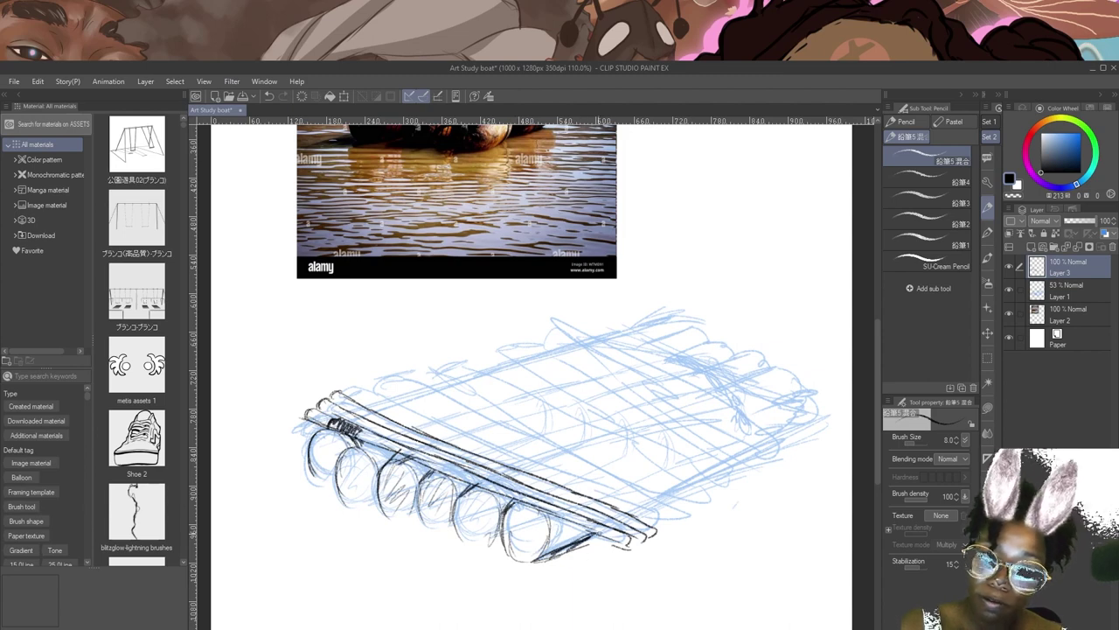
Lasso the front slats, paste a copy of them on a new layer and move the copy directly behind the originals.
{"action": "left_click", "coordinate": [987, 362]}
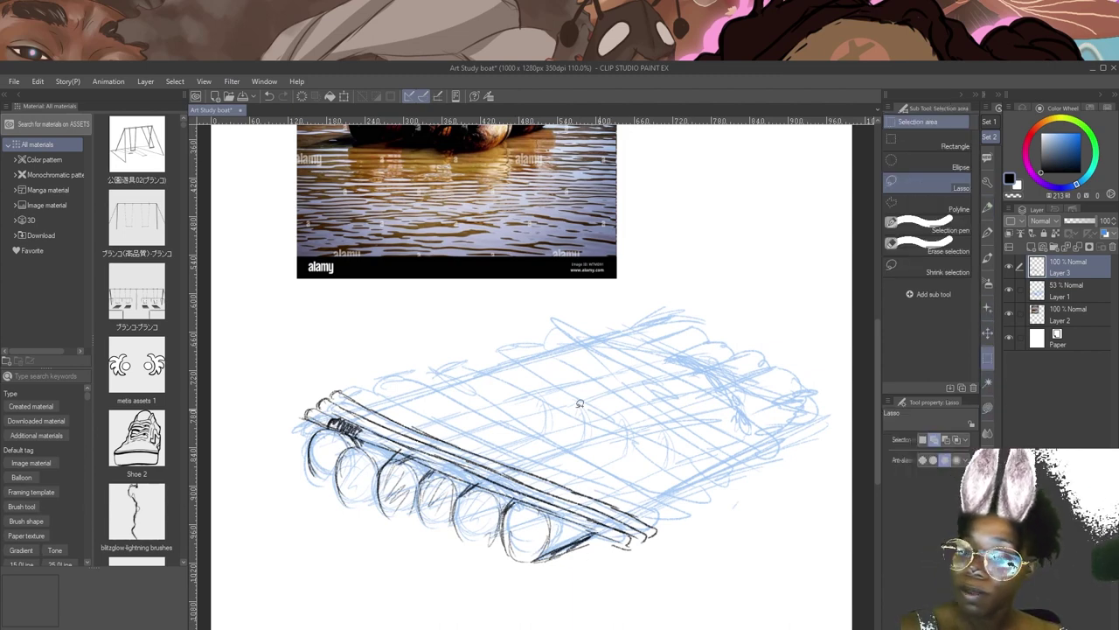
{"action": "mouse_move", "coordinate": [354, 371]}
{"action": "left_mouse_down"}
{"action": "mouse_move", "coordinate": [299, 389]}
{"action": "mouse_move", "coordinate": [295, 417]}
{"action": "mouse_move", "coordinate": [612, 542]}
{"action": "mouse_move", "coordinate": [680, 535]}
{"action": "mouse_move", "coordinate": [615, 464]}
{"action": "mouse_move", "coordinate": [343, 367]}
{"action": "mouse_move", "coordinate": [376, 384]}
{"action": "left_mouse_up"}
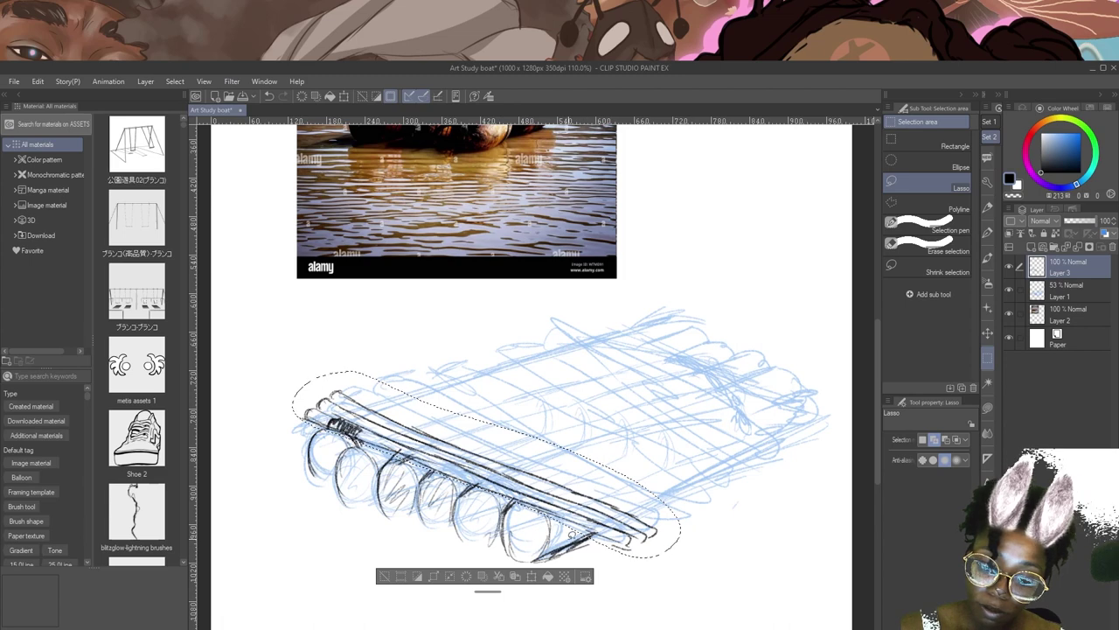
{"action": "left_click", "coordinate": [515, 576]}
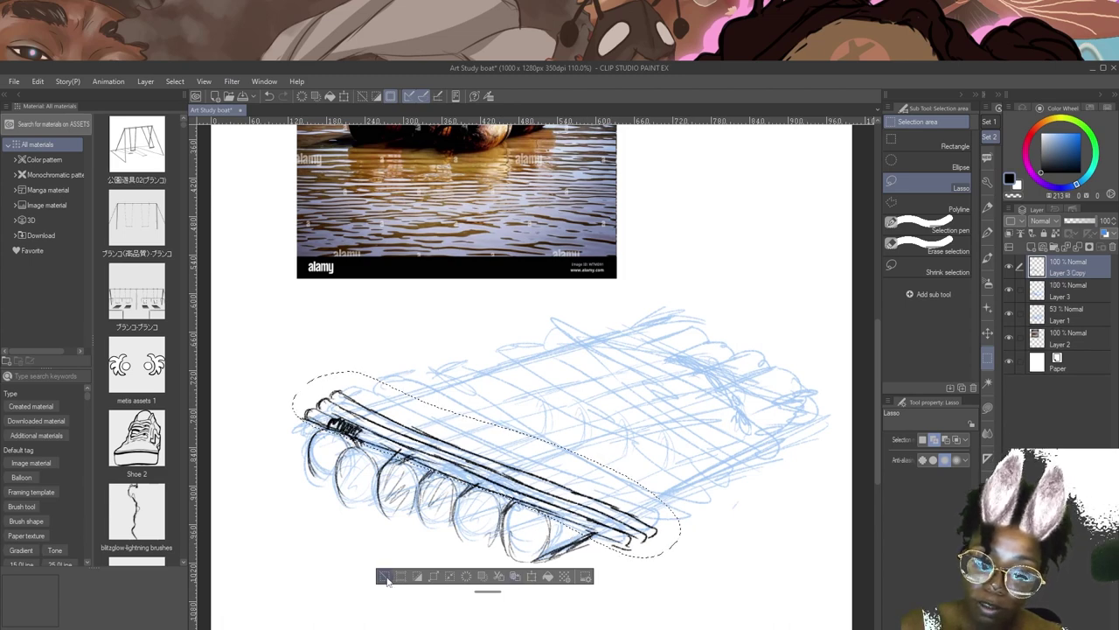
{"action": "left_click", "coordinate": [385, 576]}
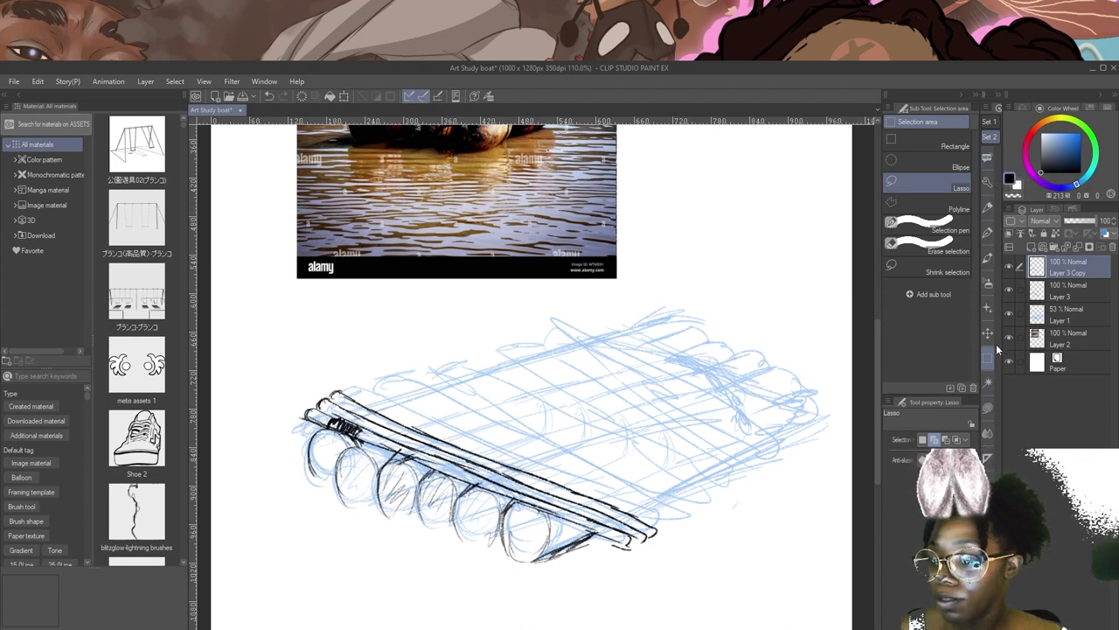
{"action": "key", "text": "k"}
{"action": "left_click_drag", "start_coordinate": [572, 522], "coordinate": [618, 500]}
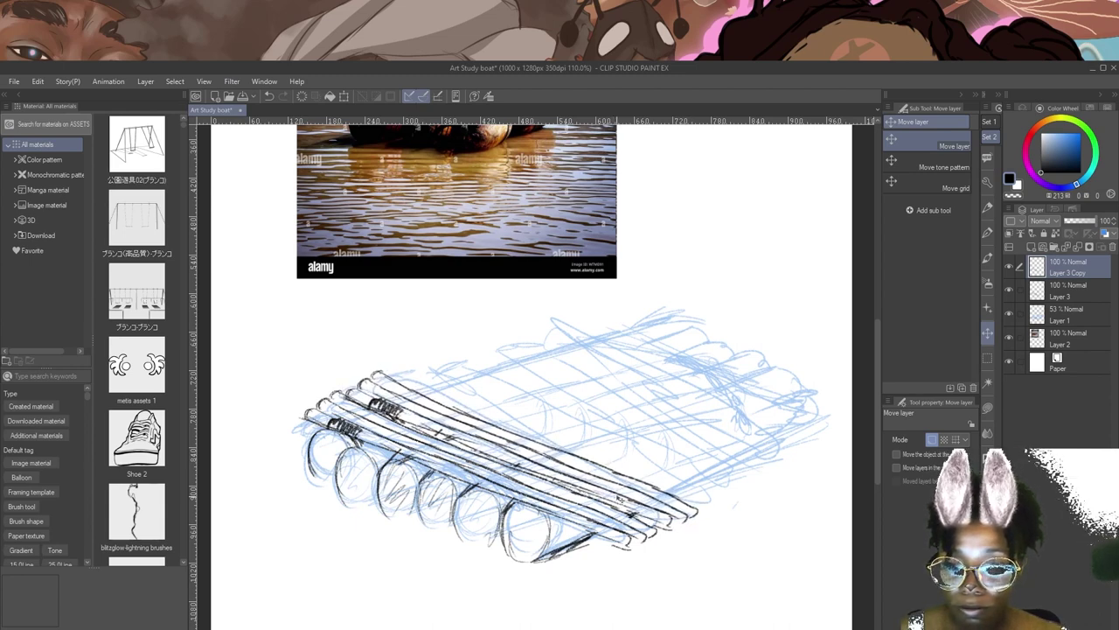
Duplicate the slat layer repeatedly and offset each copy towards the far end until slats cover the whole deck.
{"action": "right_click", "coordinate": [1051, 271]}
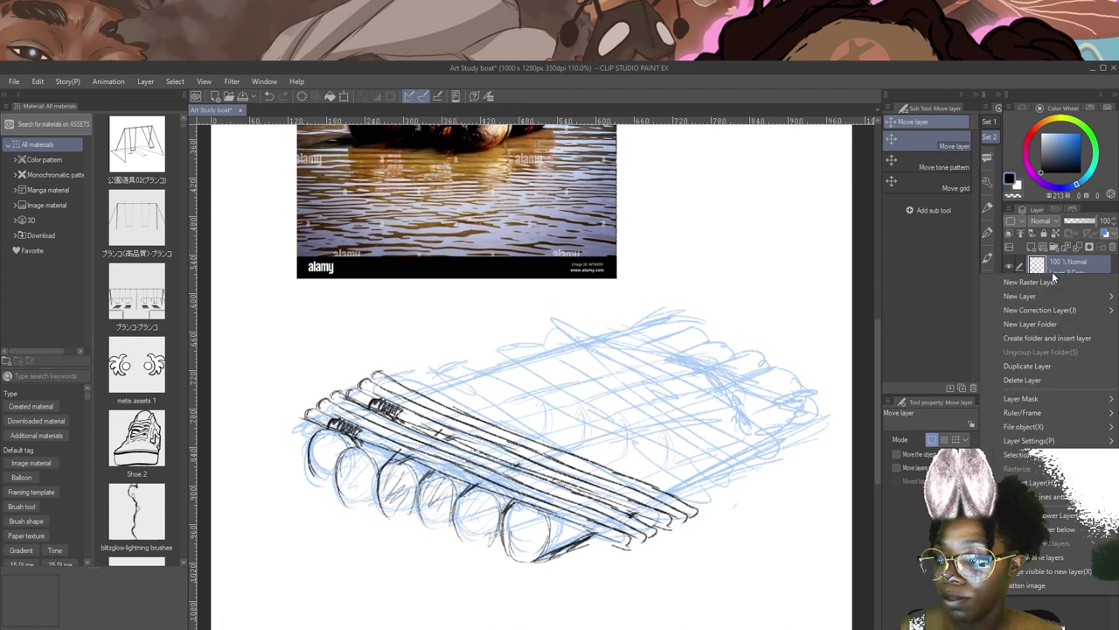
{"action": "left_click", "coordinate": [1043, 367]}
{"action": "left_click_drag", "start_coordinate": [524, 479], "coordinate": [561, 461]}
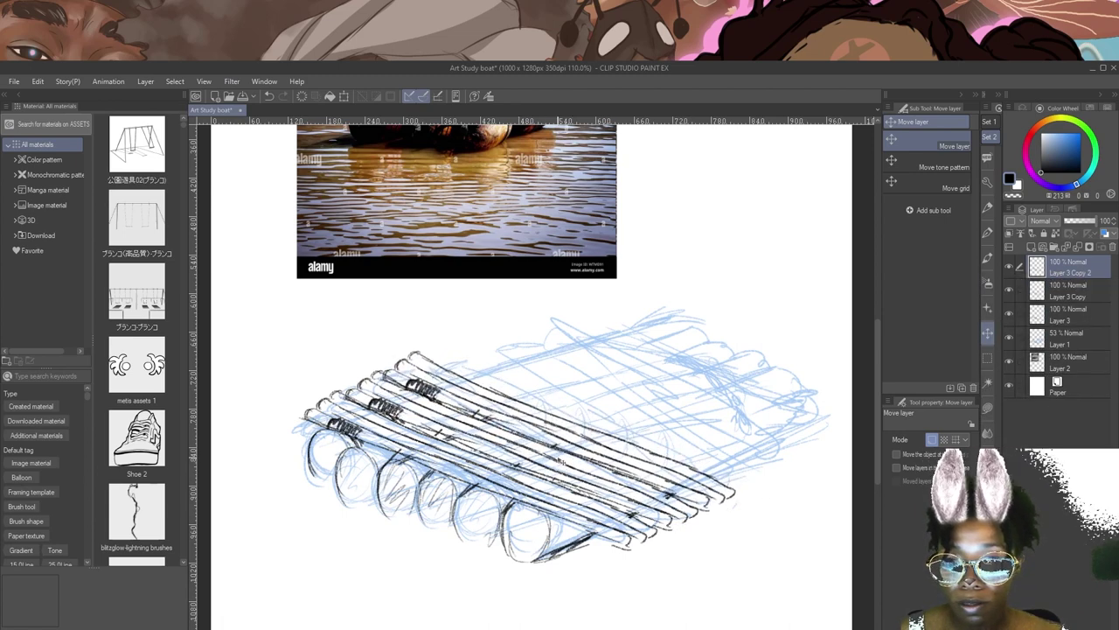
{"action": "right_click", "coordinate": [1060, 274]}
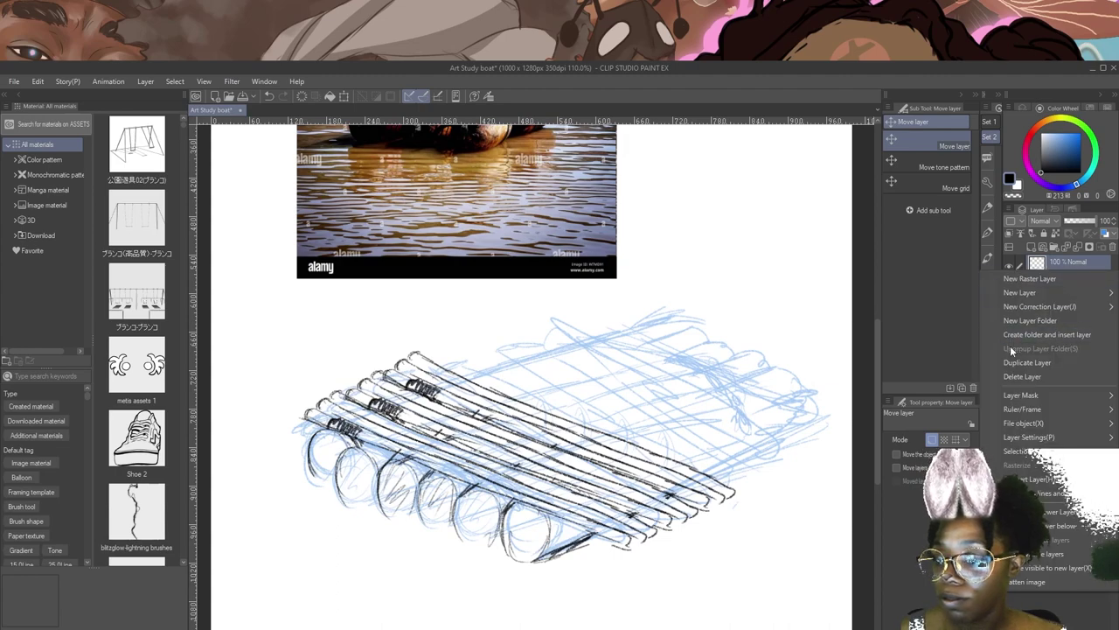
{"action": "left_click", "coordinate": [1063, 334]}
{"action": "left_click_drag", "start_coordinate": [511, 450], "coordinate": [662, 376]}
{"action": "scroll", "coordinate": [553, 430], "scroll_direction": "down", "scroll_amount": 1}
{"action": "right_click", "coordinate": [1045, 266]}
{"action": "left_click", "coordinate": [1029, 357]}
{"action": "right_click", "coordinate": [1049, 266]}
{"action": "left_click", "coordinate": [1032, 357]}
{"action": "right_click", "coordinate": [1049, 266]}
{"action": "left_click", "coordinate": [1036, 354]}
{"action": "left_click_drag", "start_coordinate": [711, 406], "coordinate": [735, 389]}
Merge the duplicated slat layers down into one layer and select Layer 3 with the original lines.
{"action": "left_click", "coordinate": [1079, 248]}
{"action": "left_click", "coordinate": [1079, 249]}
{"action": "left_click", "coordinate": [1079, 249]}
{"action": "left_click", "coordinate": [1079, 248]}
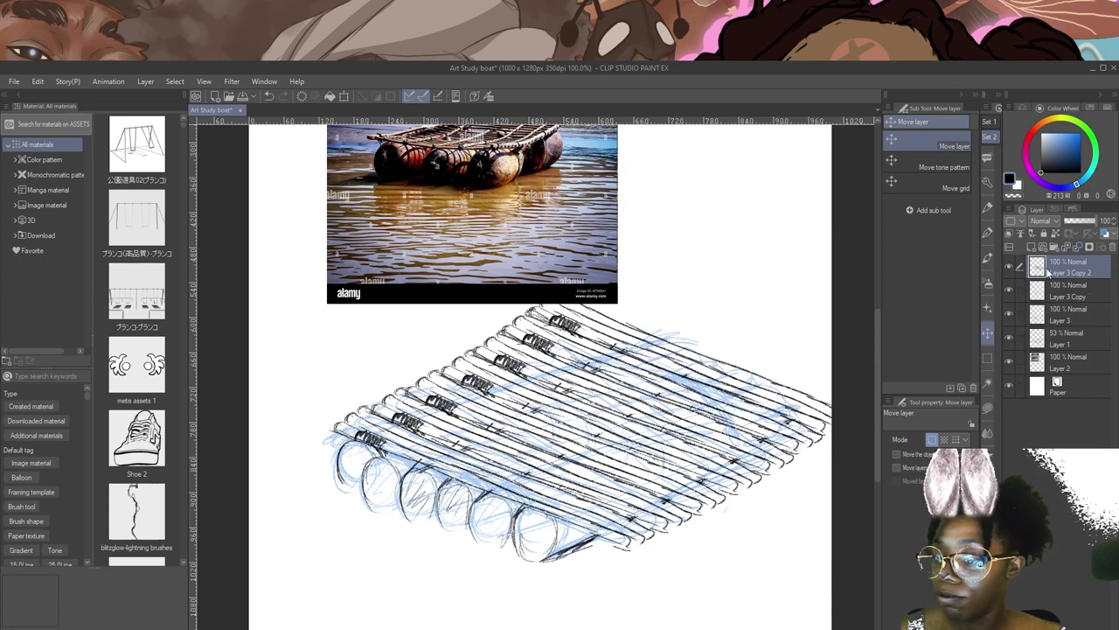
{"action": "left_click", "coordinate": [1008, 290]}
{"action": "left_click", "coordinate": [1008, 290]}
{"action": "left_click", "coordinate": [1078, 247]}
{"action": "left_click", "coordinate": [1068, 292]}
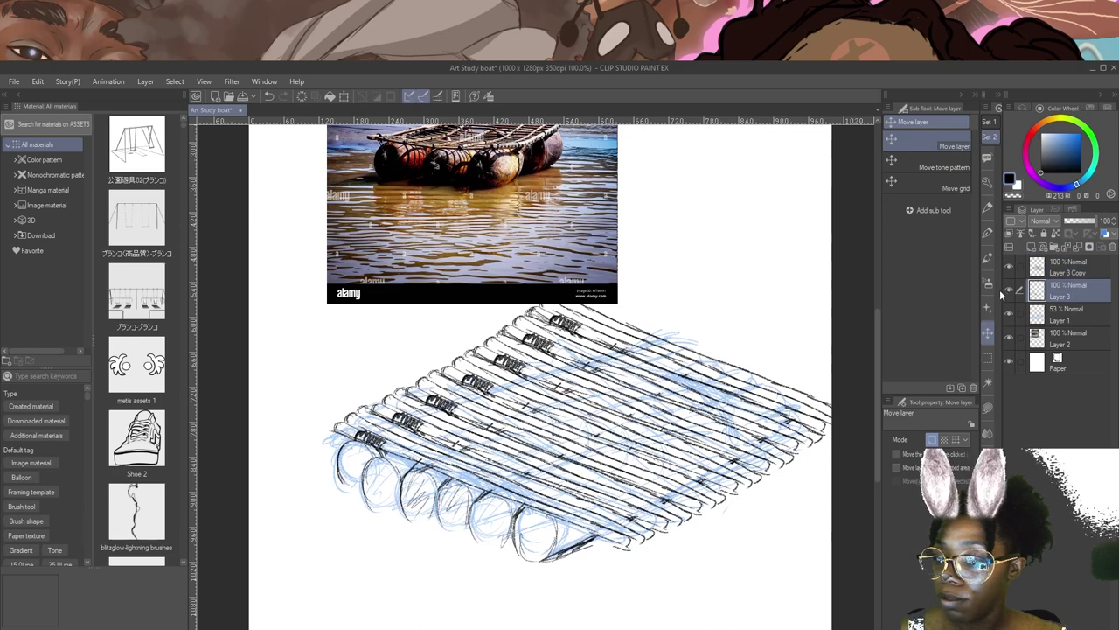
Lasso the original front slats on Layer 3 and transfer them to the layer holding the other deck slats.
{"action": "left_click", "coordinate": [1009, 291]}
{"action": "left_click", "coordinate": [1009, 291]}
{"action": "left_click", "coordinate": [989, 357]}
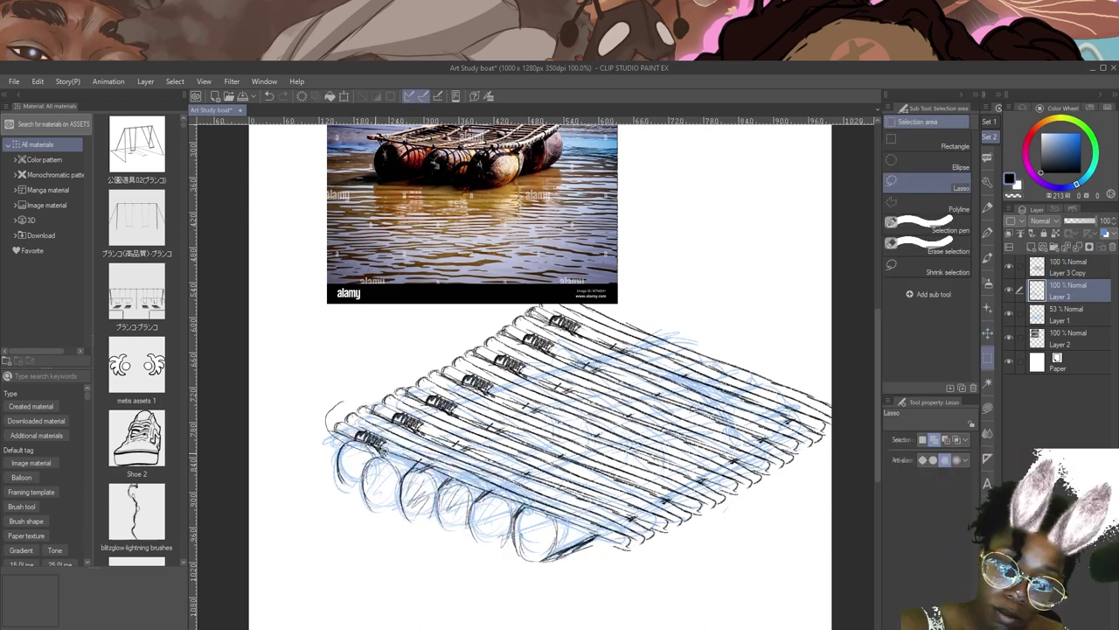
{"action": "left_click_drag", "start_coordinate": [643, 551], "coordinate": [647, 552]}
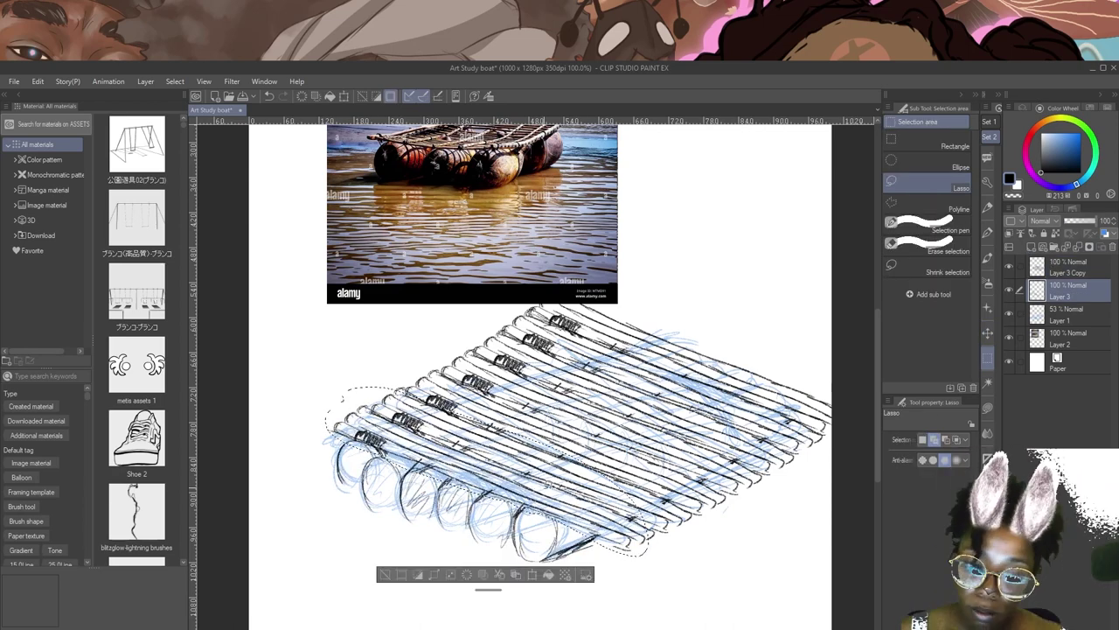
{"action": "left_click", "coordinate": [496, 579]}
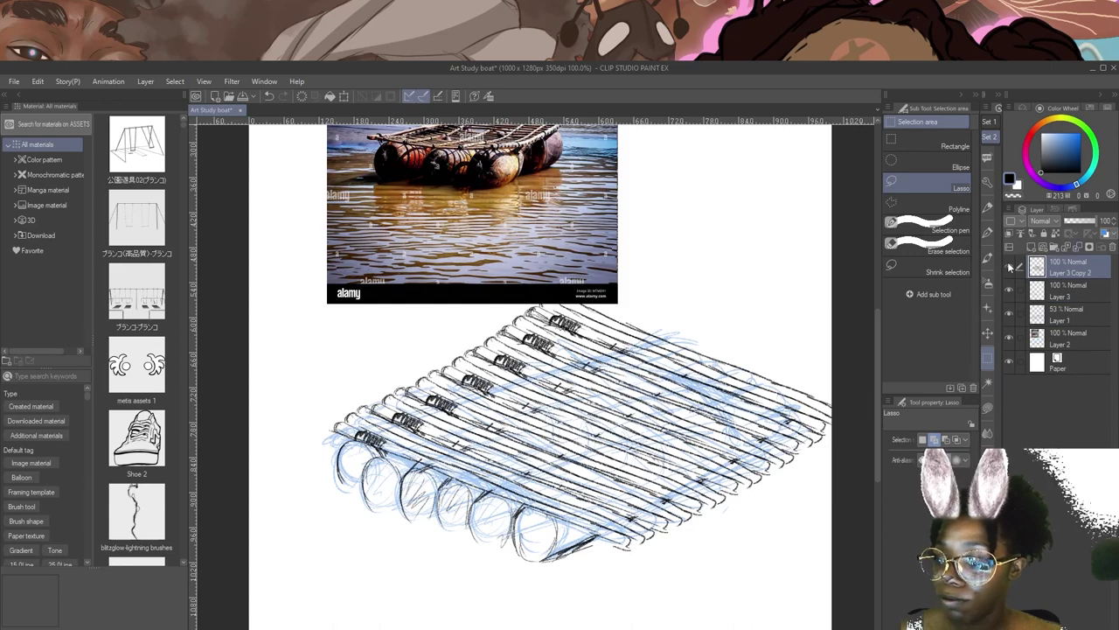
{"action": "left_click", "coordinate": [1007, 261]}
{"action": "left_click", "coordinate": [1007, 262]}
Hide the reference photo layer, then select both raft line layers and move the raft fully inside the page.
{"action": "scroll", "coordinate": [688, 394], "scroll_direction": "down", "scroll_amount": 5}
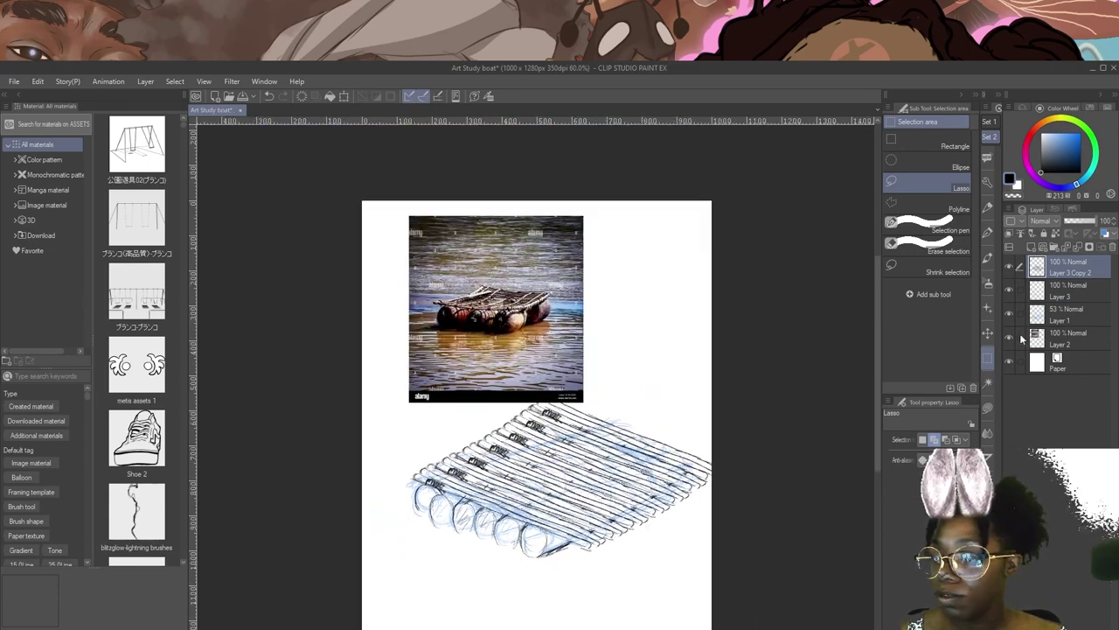
{"action": "left_click", "coordinate": [1009, 337]}
{"action": "left_click_drag", "start_coordinate": [529, 481], "coordinate": [538, 479]}
{"action": "scroll", "coordinate": [539, 480], "scroll_direction": "up", "scroll_amount": 2}
{"action": "scroll", "coordinate": [538, 480], "scroll_direction": "up", "scroll_amount": 2}
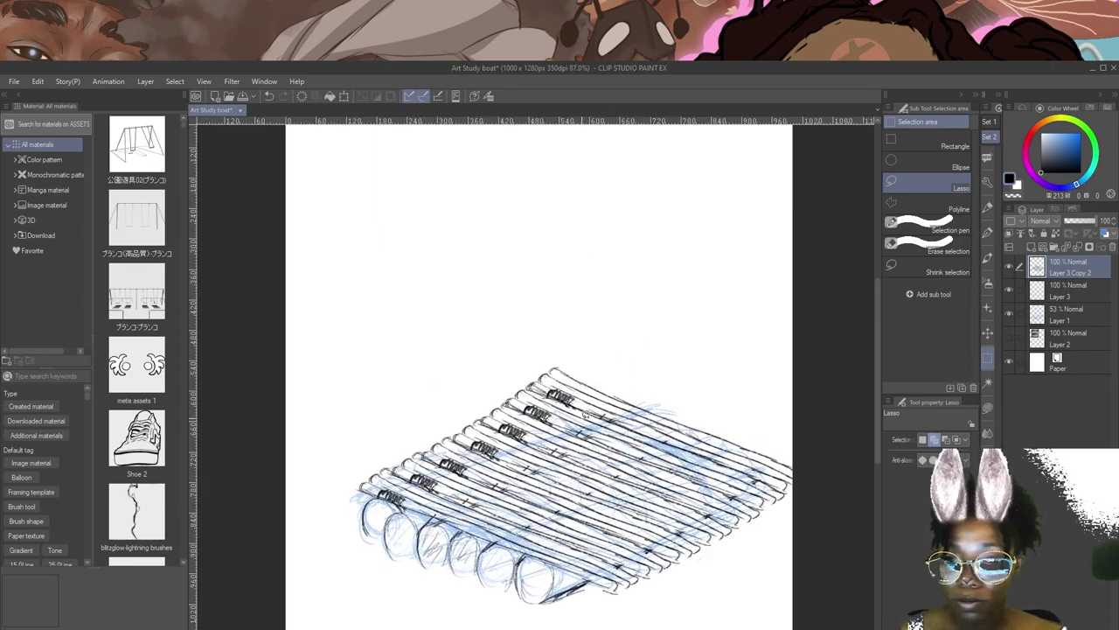
{"action": "scroll", "coordinate": [540, 477], "scroll_direction": "down", "scroll_amount": 3}
{"action": "scroll", "coordinate": [587, 414], "scroll_direction": "down", "scroll_amount": 1}
{"action": "left_click", "coordinate": [1020, 290]}
{"action": "left_click", "coordinate": [988, 333]}
{"action": "left_click_drag", "start_coordinate": [659, 473], "coordinate": [610, 453]}
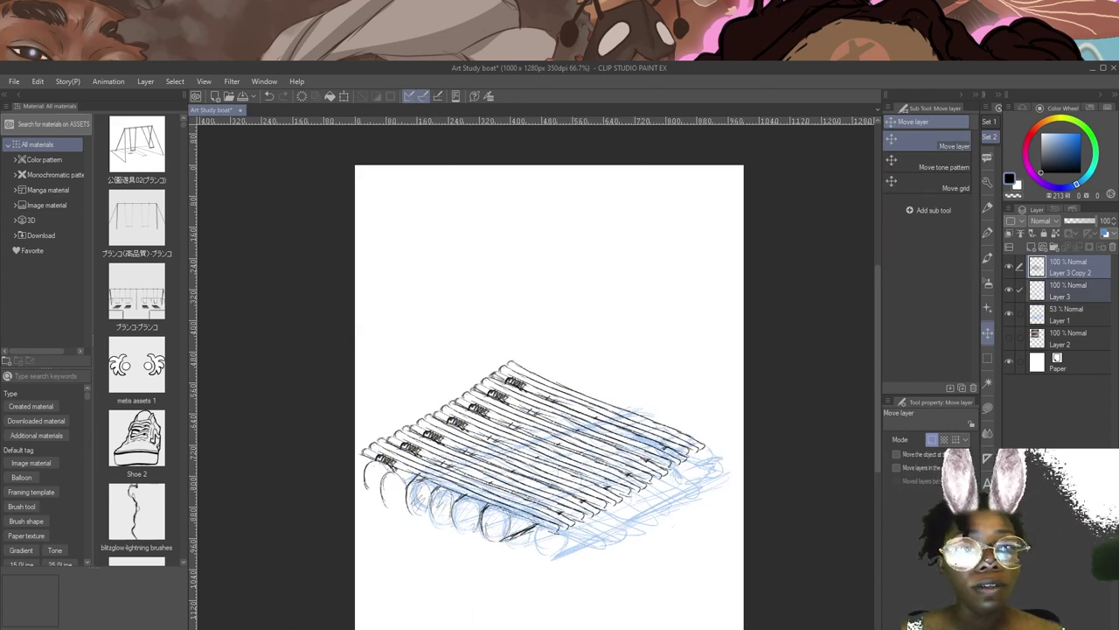
{"action": "left_click_drag", "start_coordinate": [455, 391], "coordinate": [487, 371]}
{"action": "scroll", "coordinate": [487, 371], "scroll_direction": "up", "scroll_amount": 1}
{"action": "key", "text": "ctrl+t"}
{"action": "key", "text": "Escape"}
{"action": "scroll", "coordinate": [726, 408], "scroll_direction": "down", "scroll_amount": 2}
{"action": "scroll", "coordinate": [643, 419], "scroll_direction": "up", "scroll_amount": 3}
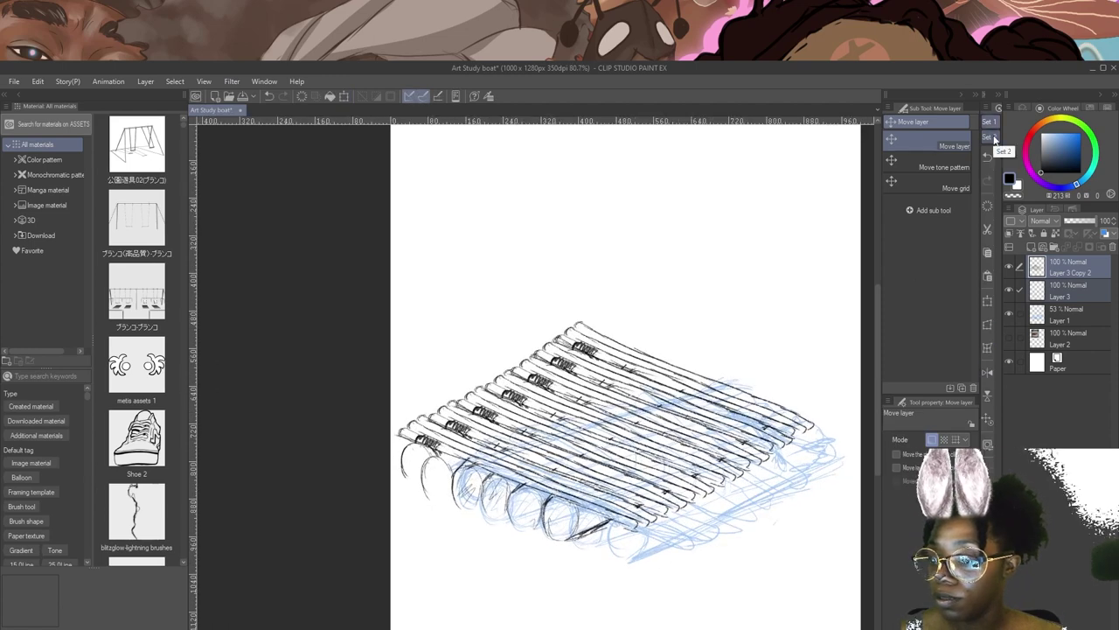
{"action": "key", "text": "ctrl+t"}
{"action": "mouse_move", "coordinate": [815, 432]}
{"action": "left_mouse_down"}
{"action": "mouse_move", "coordinate": [795, 414]}
{"action": "mouse_move", "coordinate": [813, 403]}
{"action": "mouse_move", "coordinate": [822, 407]}
{"action": "mouse_move", "coordinate": [813, 425]}
{"action": "left_mouse_up"}
{"action": "key", "text": "Escape"}
Transform the deck slats into a flatter perspective, lowering the far corner and pulling the right corner outward.
{"action": "key", "text": "ctrl+t"}
{"action": "left_click_drag", "start_coordinate": [813, 529], "coordinate": [842, 536]}
{"action": "left_click_drag", "start_coordinate": [394, 321], "coordinate": [426, 354]}
{"action": "left_click", "coordinate": [604, 556]}
Pencil the near and far log ends and lashings on Layer 3, and add loose water ripples around the raft.
{"action": "left_click", "coordinate": [1052, 293]}
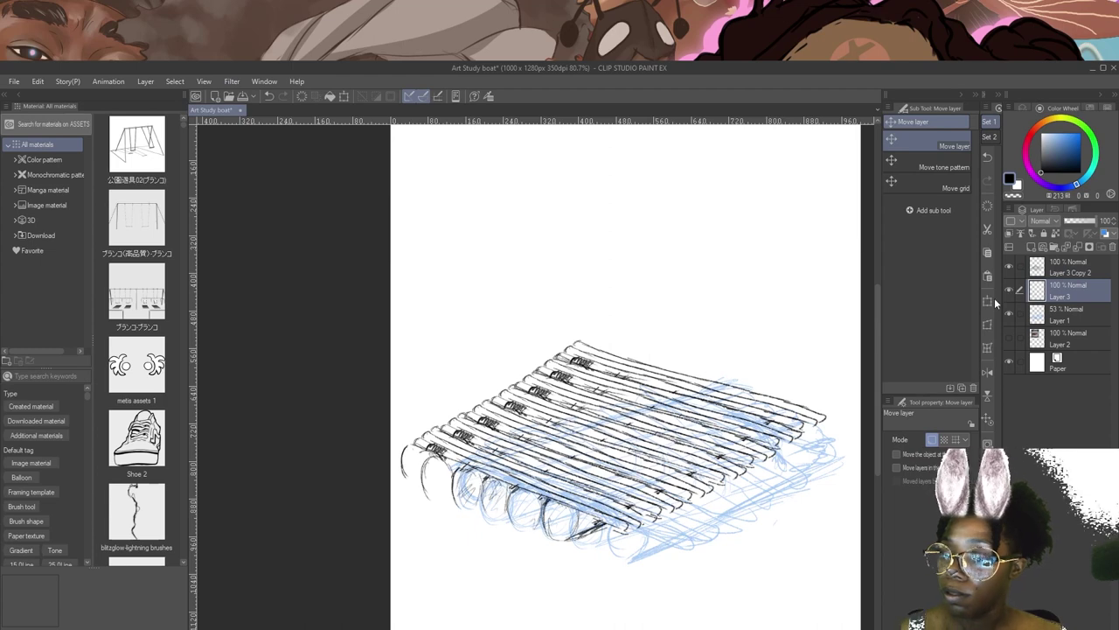
{"action": "left_click", "coordinate": [990, 136]}
{"action": "left_click", "coordinate": [988, 229]}
{"action": "left_click", "coordinate": [987, 206]}
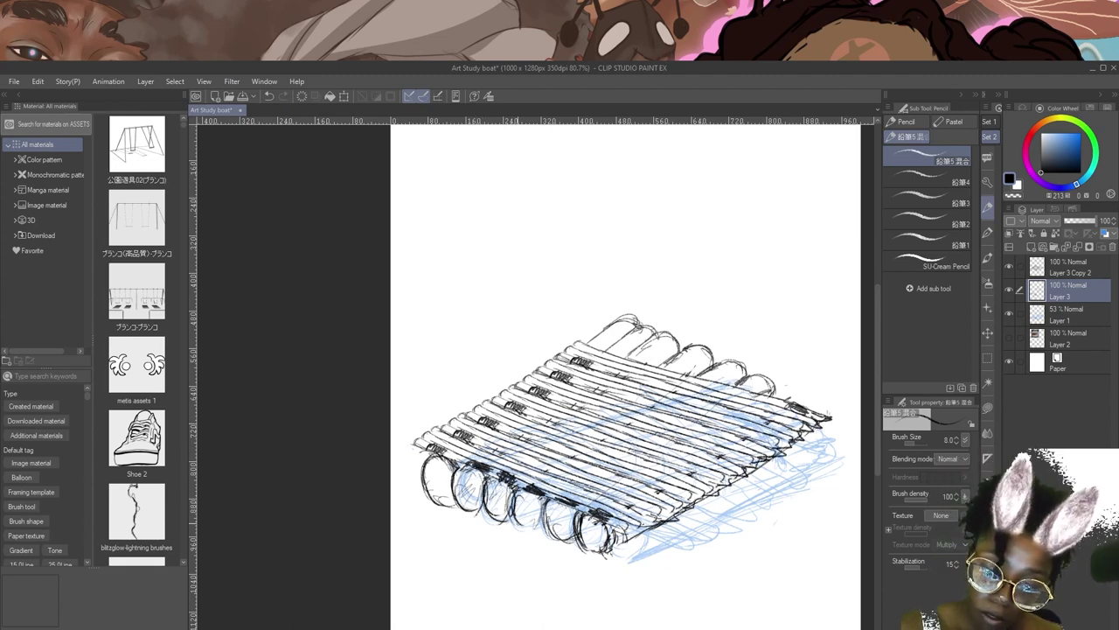
{"action": "left_click_drag", "start_coordinate": [391, 510], "coordinate": [629, 564]}
{"action": "left_click_drag", "start_coordinate": [420, 556], "coordinate": [637, 564]}
{"action": "left_click_drag", "start_coordinate": [525, 584], "coordinate": [621, 604]}
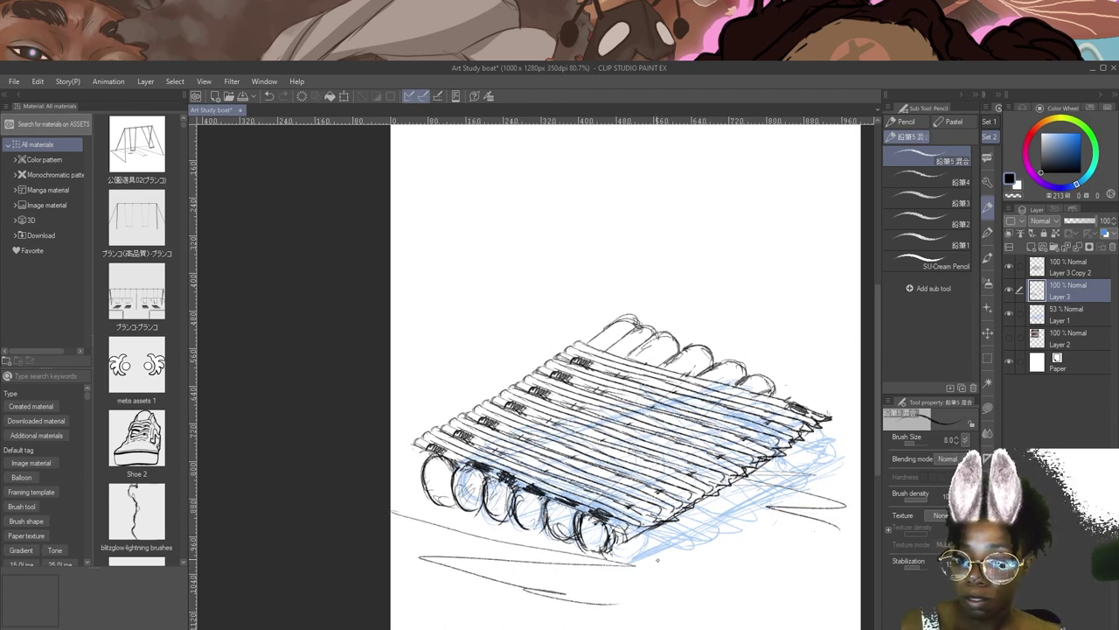
Group the two raft line layers in a new folder and hide the blue sketch layer.
{"action": "left_click", "coordinate": [1076, 264]}
{"action": "left_click", "coordinate": [1053, 246]}
{"action": "left_click", "coordinate": [1069, 285]}
{"action": "left_click", "coordinate": [1066, 306], "text": "shift"}
{"action": "left_click_drag", "start_coordinate": [1067, 303], "coordinate": [1049, 266]}
{"action": "left_click", "coordinate": [1030, 263]}
{"action": "left_click", "coordinate": [1009, 284]}
Scale the grouped raft drawing down to about half size and place it in the page's upper-left area.
{"action": "key", "text": "ctrl+t"}
{"action": "left_click_drag", "start_coordinate": [619, 314], "coordinate": [619, 409]}
{"action": "left_click_drag", "start_coordinate": [712, 541], "coordinate": [694, 409]}
{"action": "left_click_drag", "start_coordinate": [601, 277], "coordinate": [601, 322]}
{"action": "left_click_drag", "start_coordinate": [677, 464], "coordinate": [613, 310]}
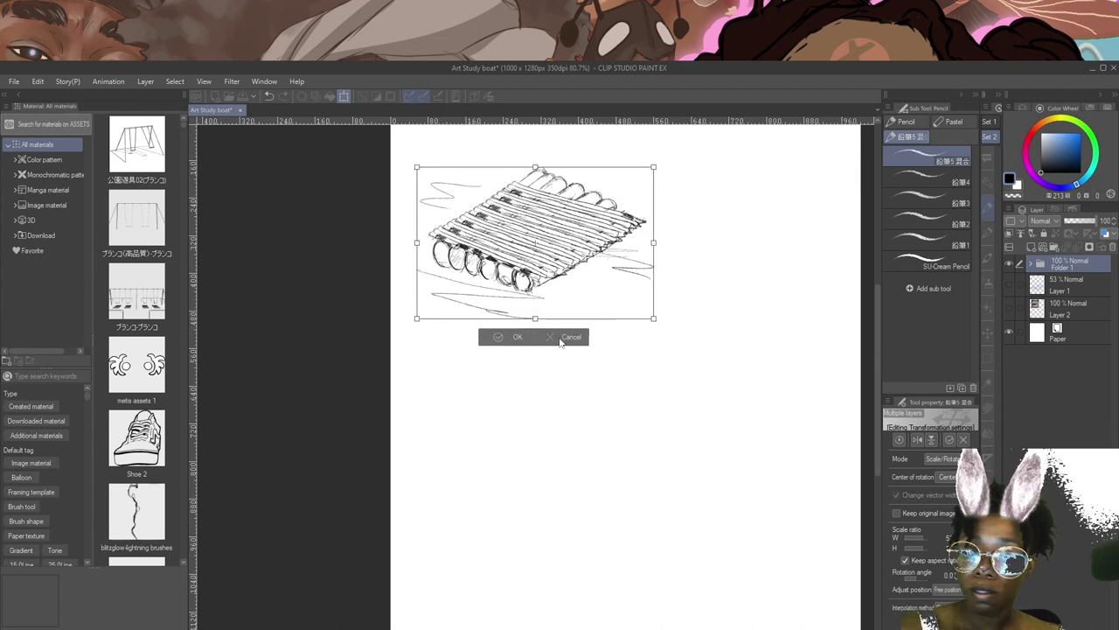
{"action": "left_click", "coordinate": [514, 336]}
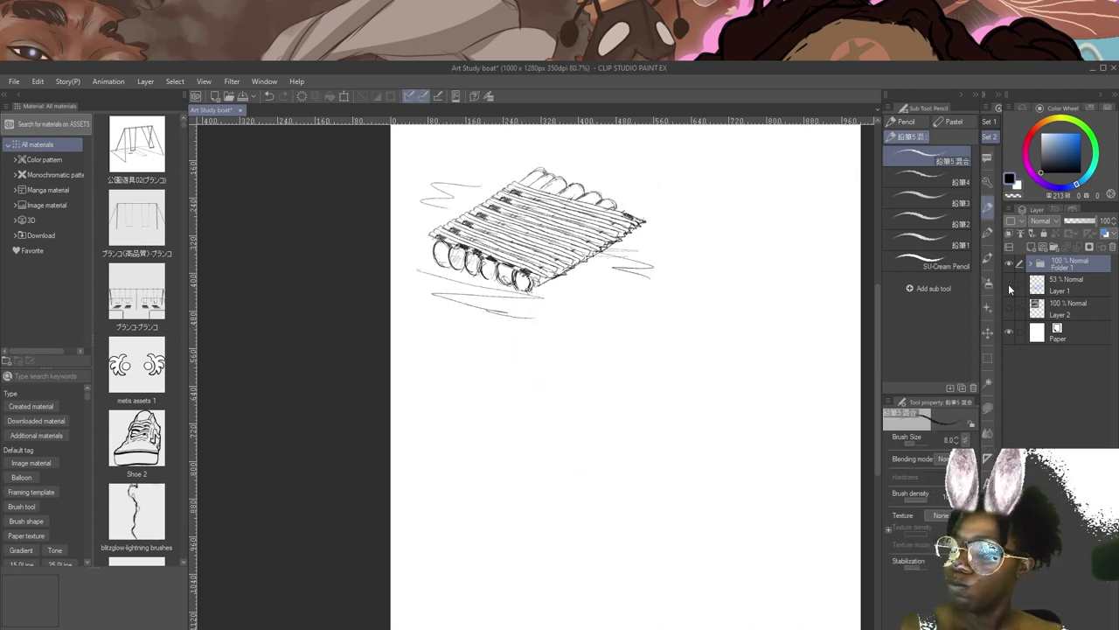
Create a second folder above the sketch layer with a new raster layer inside it for another raft.
{"action": "left_click", "coordinate": [1053, 285]}
{"action": "left_click", "coordinate": [1054, 247]}
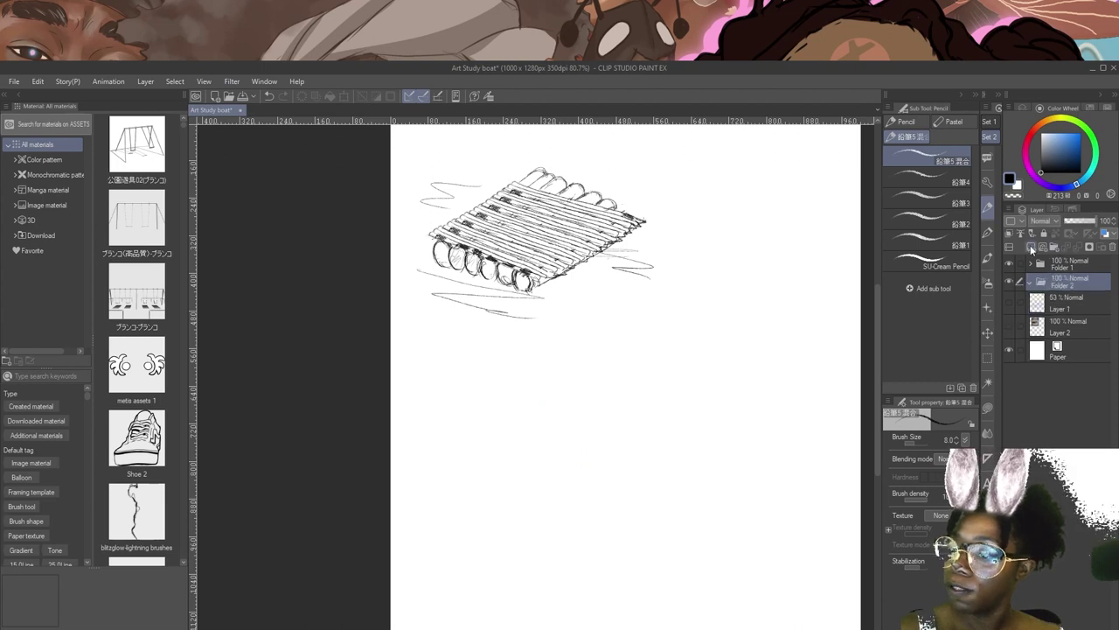
{"action": "left_click", "coordinate": [1032, 247]}
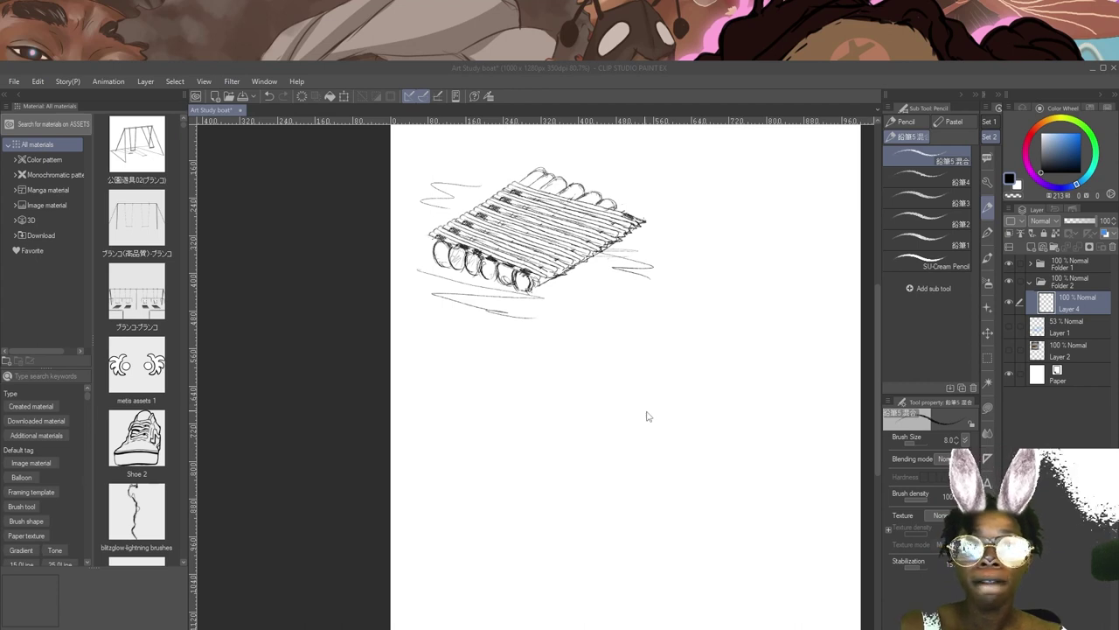
{"action": "left_click", "coordinate": [675, 400]}
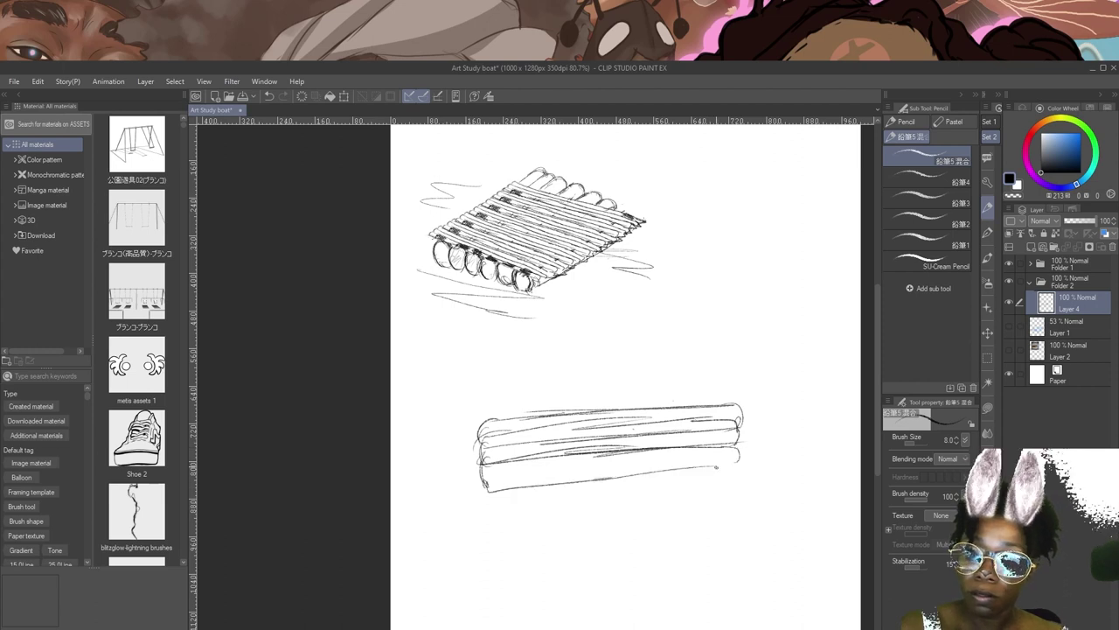
Clear the first log attempt and sketch a front-view raft of horizontal logs that get narrower towards the back.
{"action": "key", "text": "Delete"}
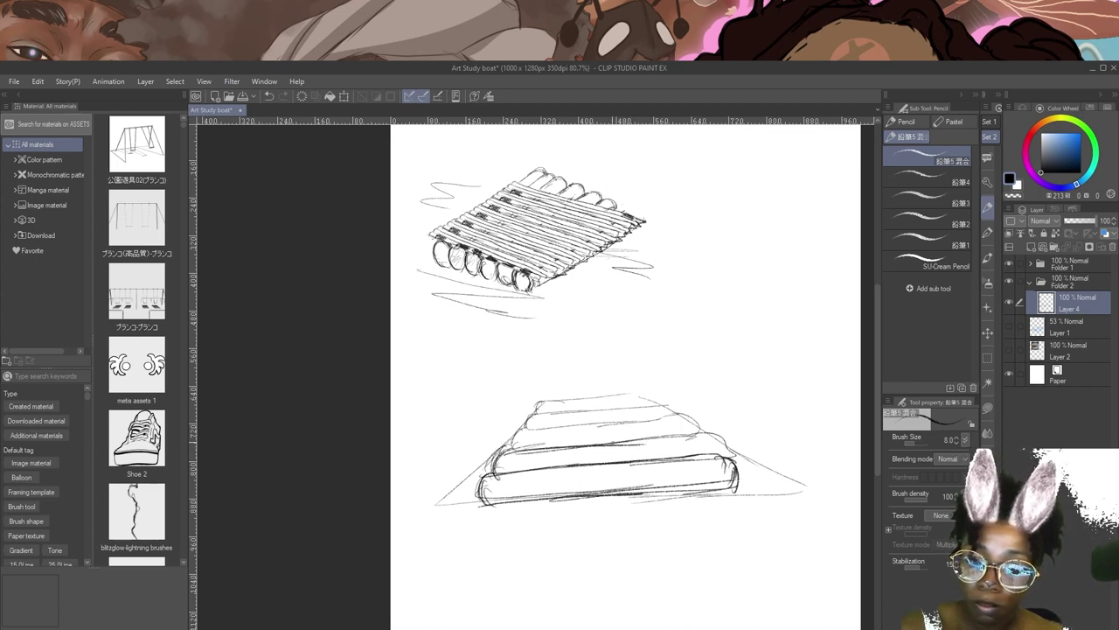
{"action": "mouse_move", "coordinate": [526, 427]}
{"action": "left_mouse_down"}
{"action": "mouse_move", "coordinate": [518, 457]}
{"action": "mouse_move", "coordinate": [544, 425]}
{"action": "mouse_move", "coordinate": [667, 412]}
{"action": "mouse_move", "coordinate": [686, 435]}
{"action": "left_mouse_up"}
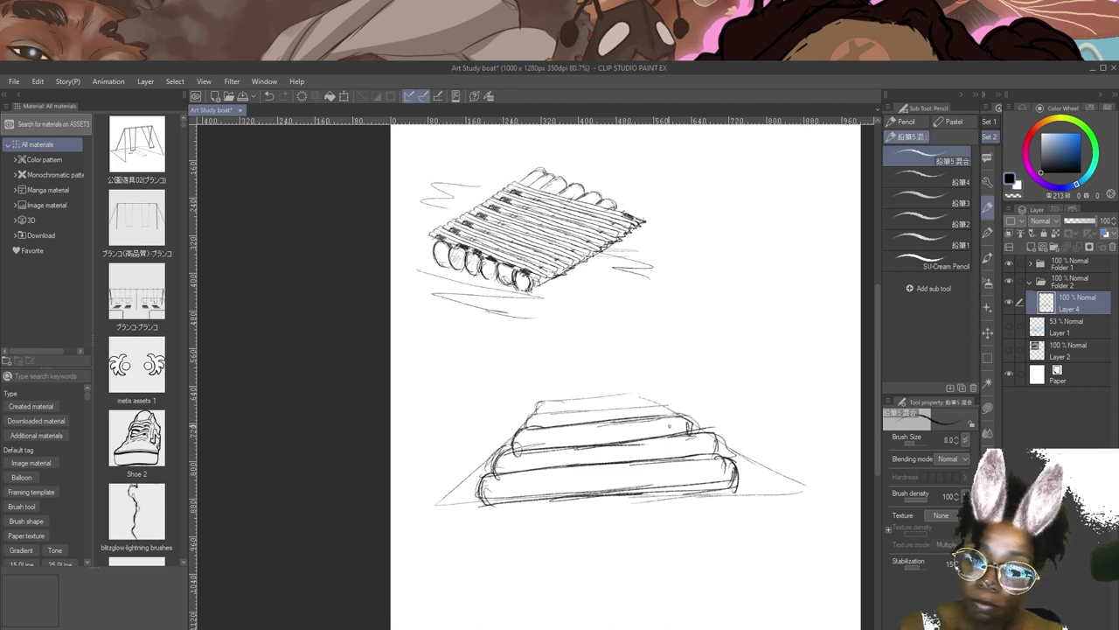
{"action": "mouse_move", "coordinate": [530, 428]}
{"action": "left_mouse_down"}
{"action": "mouse_move", "coordinate": [564, 413]}
{"action": "mouse_move", "coordinate": [665, 409]}
{"action": "left_mouse_up"}
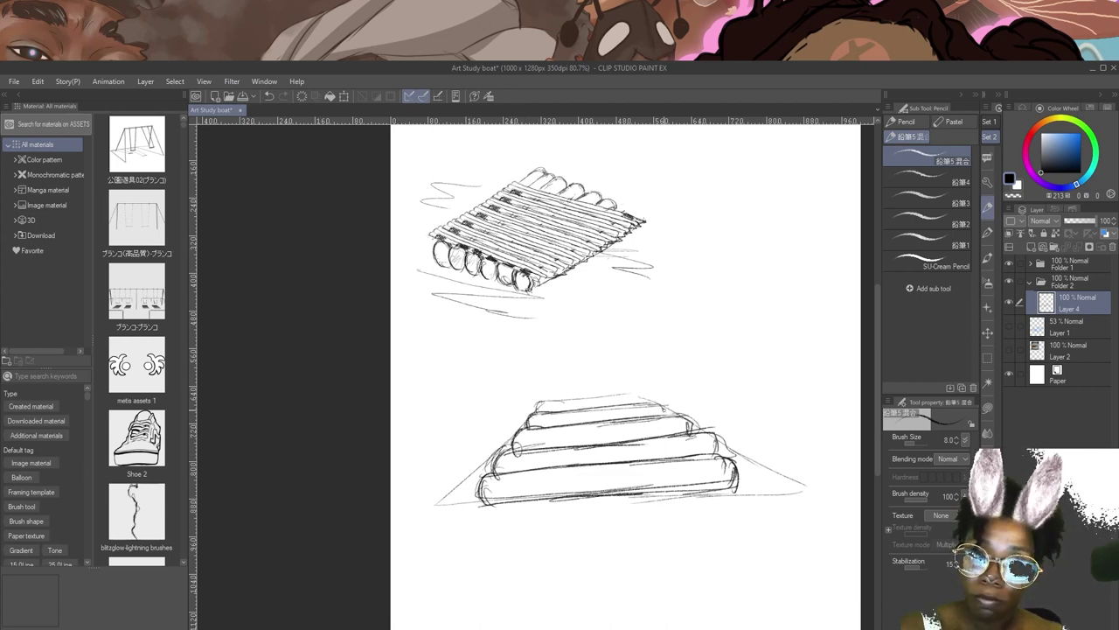
{"action": "left_click_drag", "start_coordinate": [539, 404], "coordinate": [656, 392]}
Sketch a vertical mast rising from the middle of the new raft and hide the first raft's folder.
{"action": "left_click_drag", "start_coordinate": [595, 365], "coordinate": [591, 442]}
{"action": "left_click_drag", "start_coordinate": [599, 362], "coordinate": [601, 432]}
{"action": "left_click_drag", "start_coordinate": [532, 292], "coordinate": [698, 278]}
{"action": "mouse_move", "coordinate": [511, 299]}
{"action": "left_mouse_down"}
{"action": "mouse_move", "coordinate": [617, 270]}
{"action": "mouse_move", "coordinate": [514, 298]}
{"action": "left_mouse_up"}
{"action": "left_click", "coordinate": [1009, 264]}
Sketch a large billowing square sail across the mast, with the mast tip above it and the pole below it.
{"action": "left_click_drag", "start_coordinate": [639, 262], "coordinate": [690, 278]}
{"action": "mouse_move", "coordinate": [508, 214]}
{"action": "left_mouse_down"}
{"action": "mouse_move", "coordinate": [678, 199]}
{"action": "mouse_move", "coordinate": [724, 218]}
{"action": "left_mouse_up"}
{"action": "left_click_drag", "start_coordinate": [501, 241], "coordinate": [488, 343]}
{"action": "left_click_drag", "start_coordinate": [491, 361], "coordinate": [669, 339]}
{"action": "mouse_move", "coordinate": [507, 213]}
{"action": "left_mouse_down"}
{"action": "mouse_move", "coordinate": [678, 199]}
{"action": "mouse_move", "coordinate": [704, 343]}
{"action": "mouse_move", "coordinate": [579, 360]}
{"action": "left_mouse_up"}
{"action": "mouse_move", "coordinate": [500, 224]}
{"action": "left_mouse_down"}
{"action": "mouse_move", "coordinate": [486, 378]}
{"action": "mouse_move", "coordinate": [574, 357]}
{"action": "left_mouse_up"}
{"action": "mouse_move", "coordinate": [591, 197]}
{"action": "left_mouse_down"}
{"action": "mouse_move", "coordinate": [595, 175]}
{"action": "mouse_move", "coordinate": [604, 204]}
{"action": "left_mouse_up"}
{"action": "left_click_drag", "start_coordinate": [605, 358], "coordinate": [610, 396]}
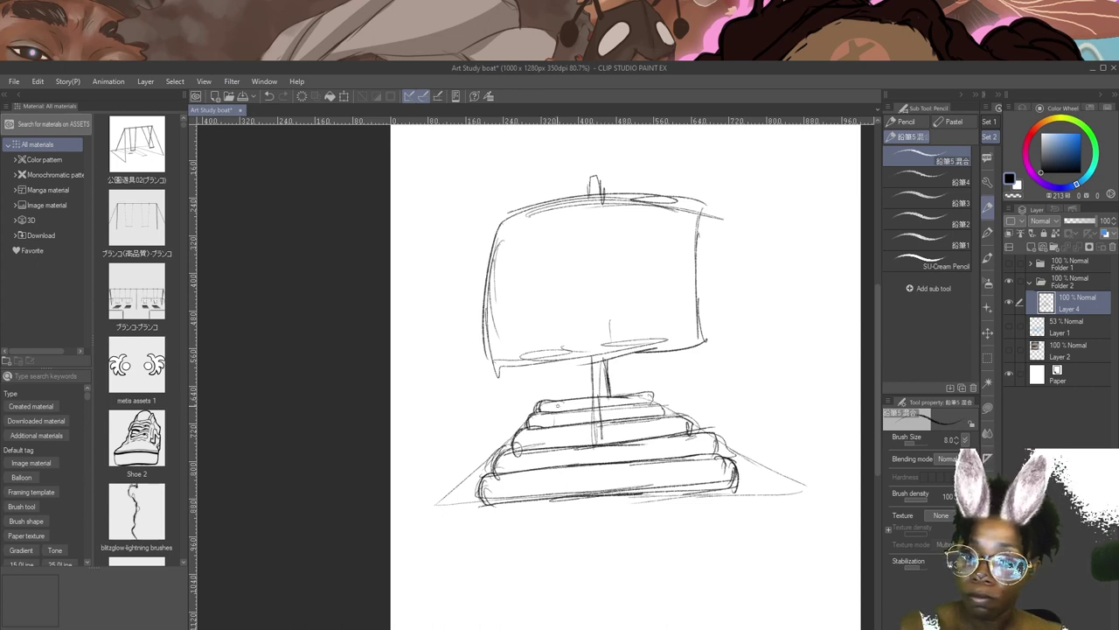
Draw rigging lines from the sail's lower edge to both sides of the raft and round off the left log ends.
{"action": "left_click_drag", "start_coordinate": [543, 353], "coordinate": [522, 451]}
{"action": "left_click_drag", "start_coordinate": [636, 353], "coordinate": [689, 431]}
{"action": "mouse_move", "coordinate": [610, 374]}
{"action": "left_mouse_down"}
{"action": "mouse_move", "coordinate": [610, 396]}
{"action": "mouse_move", "coordinate": [531, 427]}
{"action": "mouse_move", "coordinate": [489, 500]}
{"action": "left_mouse_up"}
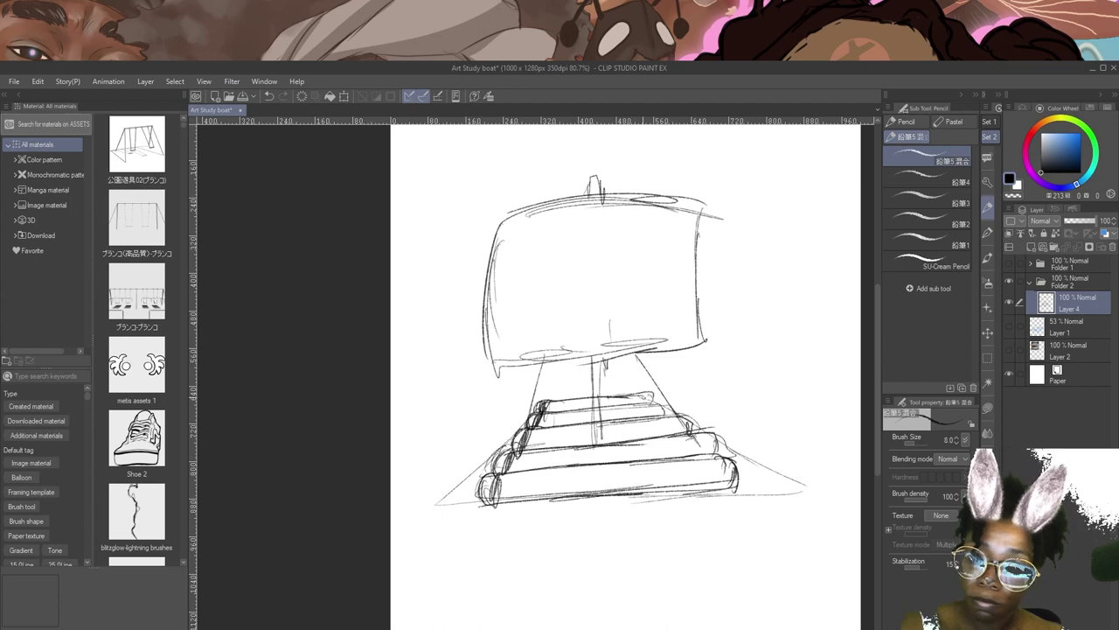
Define the log ends on the raft's right side and sketch loose water ripples around the hull.
{"action": "mouse_move", "coordinate": [652, 404]}
{"action": "left_mouse_down"}
{"action": "mouse_move", "coordinate": [722, 486]}
{"action": "mouse_move", "coordinate": [547, 514]}
{"action": "mouse_move", "coordinate": [402, 477]}
{"action": "left_mouse_up"}
{"action": "left_click_drag", "start_coordinate": [641, 525], "coordinate": [814, 472]}
{"action": "left_click_drag", "start_coordinate": [690, 450], "coordinate": [813, 534]}
Draw an upright pencil emblem in the middle of the sail and turn on the blue layer colour for the sketch layer.
{"action": "mouse_move", "coordinate": [587, 217]}
{"action": "left_mouse_down"}
{"action": "mouse_move", "coordinate": [572, 240]}
{"action": "mouse_move", "coordinate": [616, 240]}
{"action": "left_mouse_up"}
{"action": "mouse_move", "coordinate": [571, 240]}
{"action": "left_mouse_down"}
{"action": "mouse_move", "coordinate": [572, 301]}
{"action": "mouse_move", "coordinate": [603, 311]}
{"action": "left_mouse_up"}
{"action": "left_click_drag", "start_coordinate": [616, 239], "coordinate": [621, 307]}
{"action": "left_click_drag", "start_coordinate": [573, 290], "coordinate": [621, 286]}
{"action": "mouse_move", "coordinate": [573, 243]}
{"action": "left_mouse_down"}
{"action": "mouse_move", "coordinate": [611, 242]}
{"action": "mouse_move", "coordinate": [582, 287]}
{"action": "left_mouse_up"}
{"action": "left_click_drag", "start_coordinate": [600, 245], "coordinate": [601, 287]}
{"action": "left_click", "coordinate": [1105, 234]}
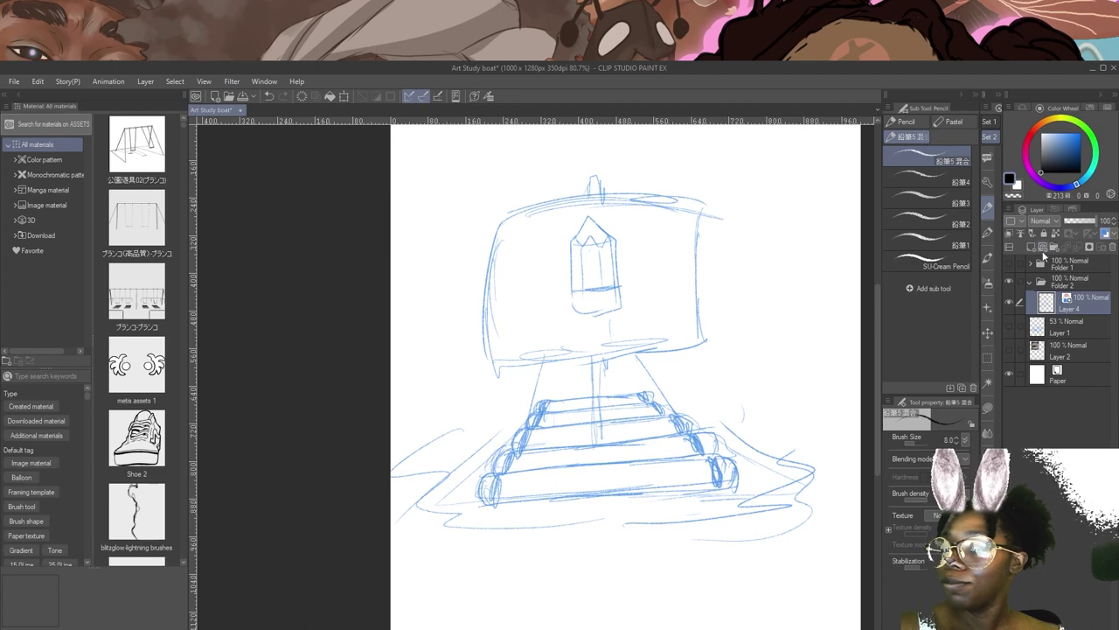
On a new layer above the blue sketch, ink the mast tip and the sail's outline with the Pudding G Pen at size 5.
{"action": "left_click", "coordinate": [1031, 247]}
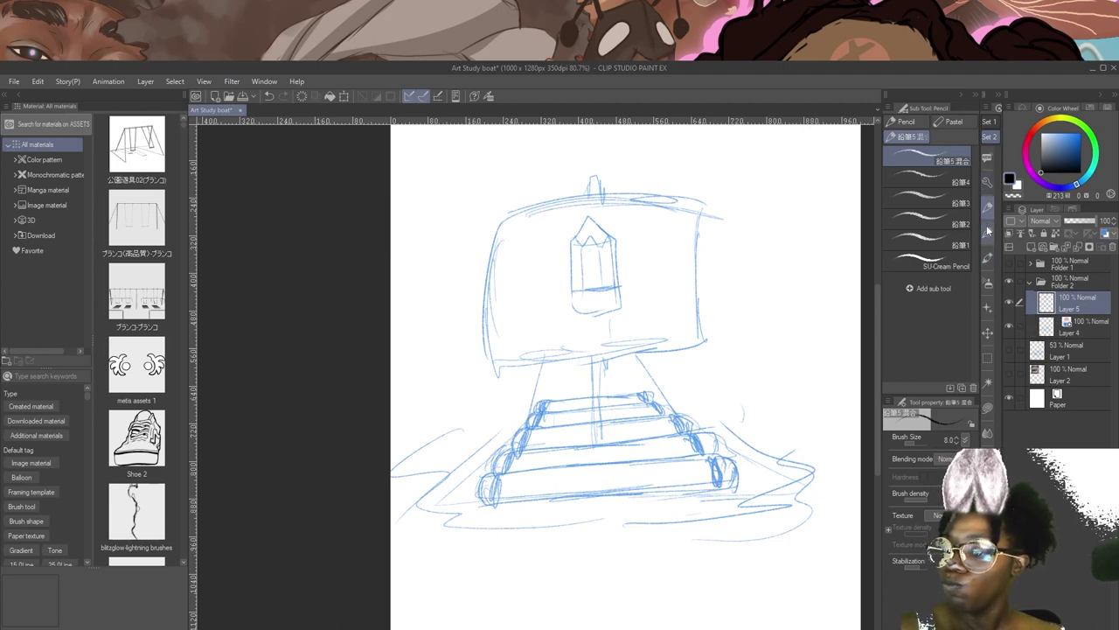
{"action": "left_click", "coordinate": [988, 232]}
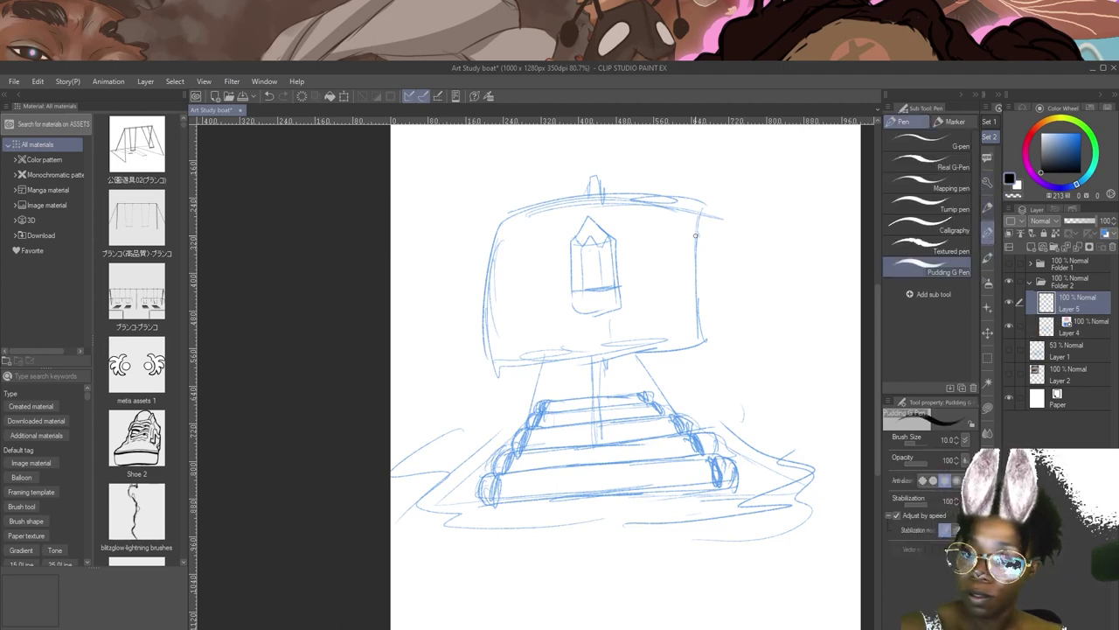
{"action": "mouse_move", "coordinate": [590, 192]}
{"action": "left_mouse_down"}
{"action": "mouse_move", "coordinate": [593, 174]}
{"action": "mouse_move", "coordinate": [600, 192]}
{"action": "left_mouse_up"}
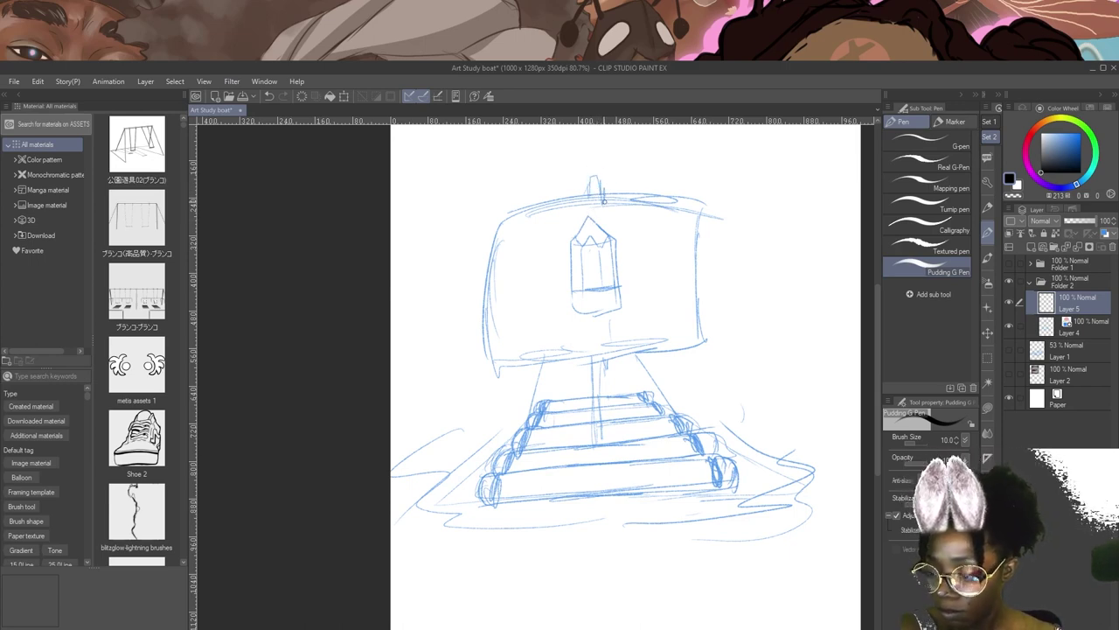
{"action": "key", "text": "bracketleft"}
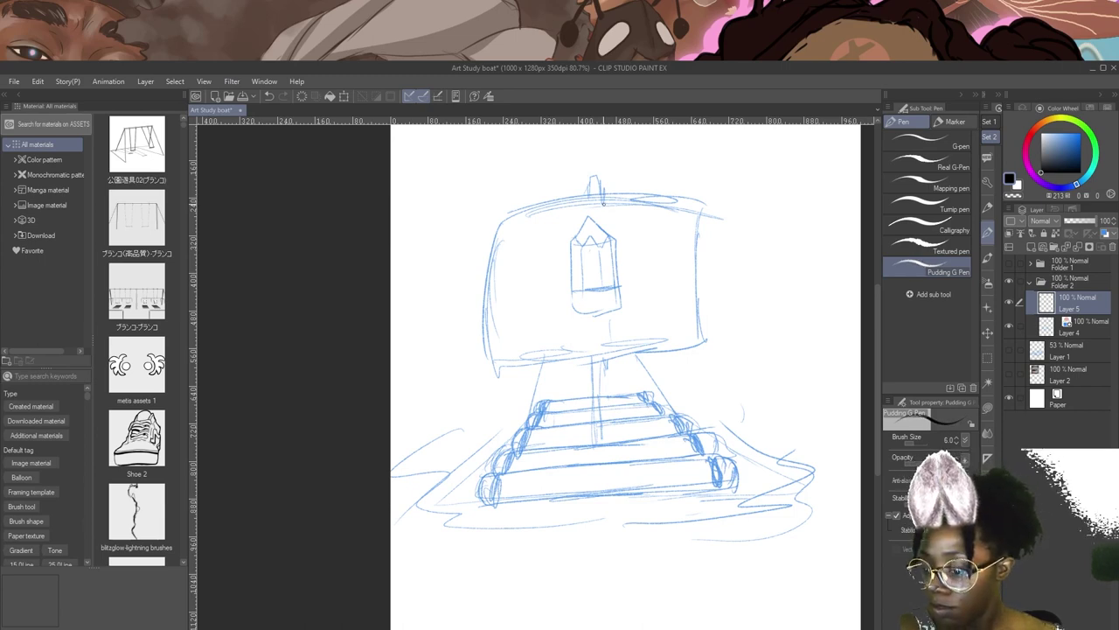
{"action": "mouse_move", "coordinate": [589, 192]}
{"action": "left_mouse_down"}
{"action": "mouse_move", "coordinate": [591, 175]}
{"action": "mouse_move", "coordinate": [600, 193]}
{"action": "left_mouse_up"}
{"action": "mouse_move", "coordinate": [504, 215]}
{"action": "left_mouse_down"}
{"action": "mouse_move", "coordinate": [651, 188]}
{"action": "mouse_move", "coordinate": [692, 201]}
{"action": "left_mouse_up"}
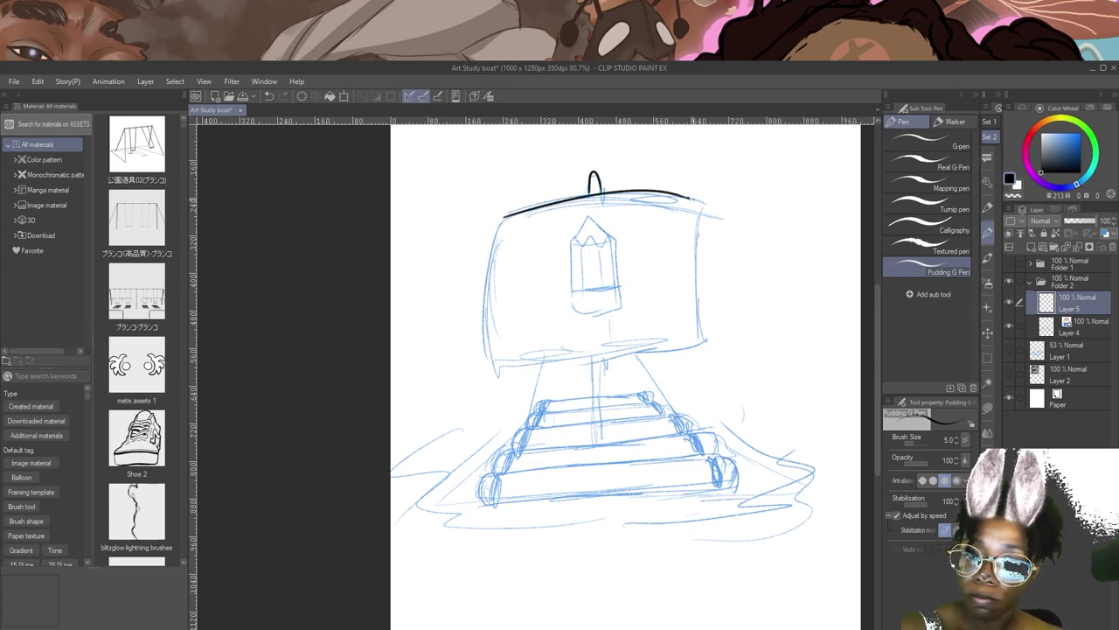
{"action": "mouse_move", "coordinate": [498, 221]}
{"action": "left_mouse_down"}
{"action": "mouse_move", "coordinate": [477, 298]}
{"action": "mouse_move", "coordinate": [494, 384]}
{"action": "mouse_move", "coordinate": [547, 367]}
{"action": "mouse_move", "coordinate": [692, 361]}
{"action": "left_mouse_up"}
{"action": "mouse_move", "coordinate": [705, 207]}
{"action": "left_mouse_down"}
{"action": "mouse_move", "coordinate": [718, 268]}
{"action": "mouse_move", "coordinate": [704, 364]}
{"action": "left_mouse_up"}
Ink the pencil emblem on the sail, including its eraser band, facet lines and filled black tip.
{"action": "mouse_move", "coordinate": [574, 236]}
{"action": "left_mouse_down"}
{"action": "mouse_move", "coordinate": [601, 224]}
{"action": "mouse_move", "coordinate": [571, 298]}
{"action": "left_mouse_up"}
{"action": "mouse_move", "coordinate": [614, 233]}
{"action": "left_mouse_down"}
{"action": "mouse_move", "coordinate": [622, 289]}
{"action": "mouse_move", "coordinate": [598, 314]}
{"action": "mouse_move", "coordinate": [622, 295]}
{"action": "left_mouse_up"}
{"action": "left_click_drag", "start_coordinate": [572, 244], "coordinate": [605, 234]}
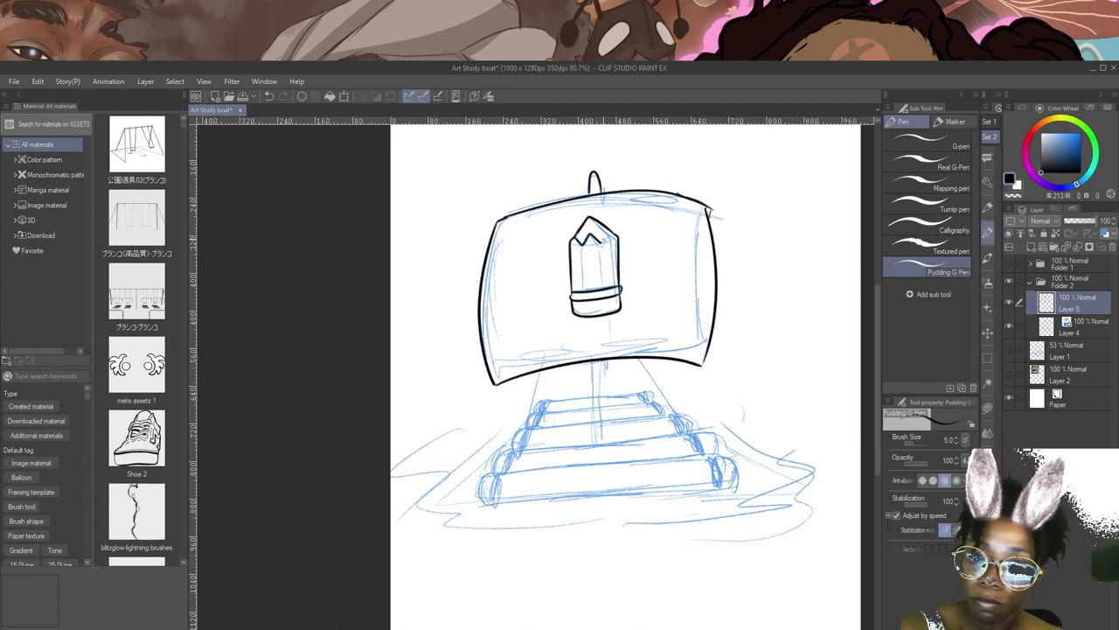
{"action": "mouse_move", "coordinate": [584, 245]}
{"action": "left_mouse_down"}
{"action": "mouse_move", "coordinate": [584, 278]}
{"action": "mouse_move", "coordinate": [602, 286]}
{"action": "left_mouse_up"}
Ink the mast pole, the raft's front log and the rounded log ends along the left side.
{"action": "left_click_drag", "start_coordinate": [591, 359], "coordinate": [596, 442]}
{"action": "left_click_drag", "start_coordinate": [604, 360], "coordinate": [605, 425]}
{"action": "mouse_move", "coordinate": [555, 397]}
{"action": "left_mouse_down"}
{"action": "mouse_move", "coordinate": [592, 397]}
{"action": "mouse_move", "coordinate": [540, 429]}
{"action": "mouse_move", "coordinate": [495, 504]}
{"action": "mouse_move", "coordinate": [735, 484]}
{"action": "mouse_move", "coordinate": [714, 487]}
{"action": "mouse_move", "coordinate": [721, 479]}
{"action": "mouse_move", "coordinate": [688, 459]}
{"action": "left_mouse_up"}
{"action": "left_click_drag", "start_coordinate": [507, 473], "coordinate": [709, 456]}
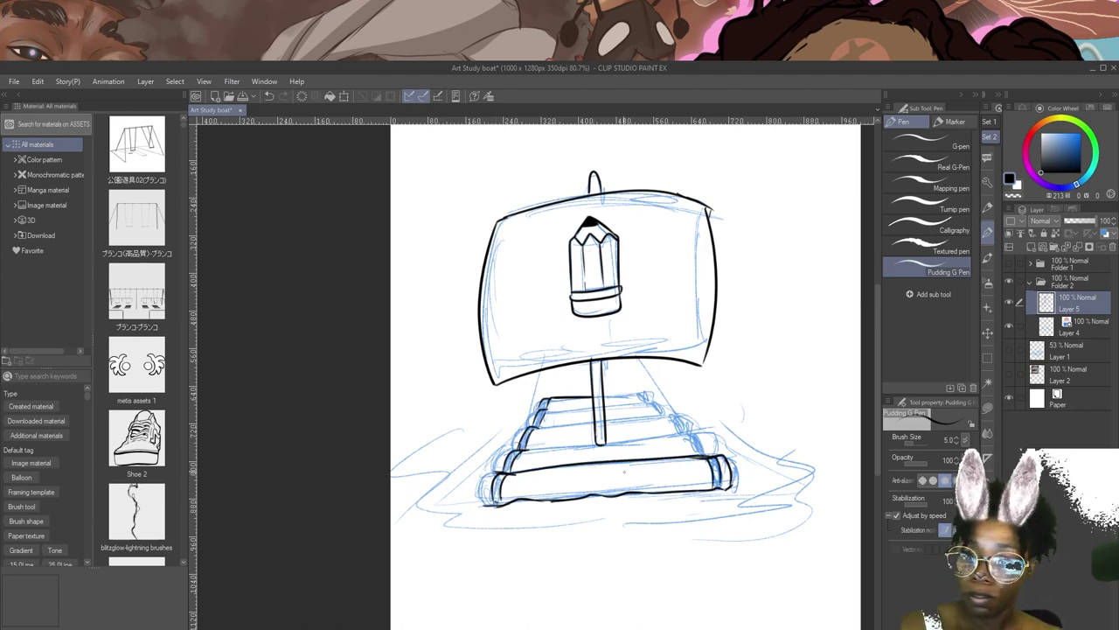
{"action": "left_click_drag", "start_coordinate": [502, 472], "coordinate": [486, 506]}
{"action": "left_click_drag", "start_coordinate": [506, 449], "coordinate": [496, 471]}
{"action": "left_click_drag", "start_coordinate": [523, 428], "coordinate": [513, 453]}
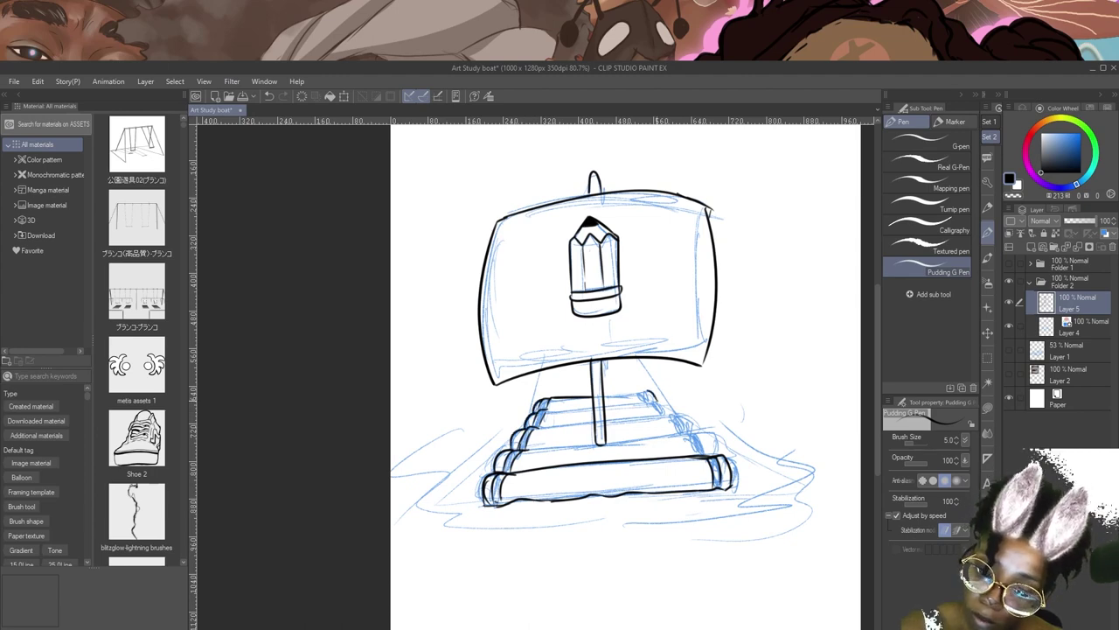
Ink the rounded log ends on the raft's right side and the lines separating the logs across the deck.
{"action": "mouse_move", "coordinate": [682, 412]}
{"action": "left_mouse_down"}
{"action": "mouse_move", "coordinate": [695, 433]}
{"action": "mouse_move", "coordinate": [714, 434]}
{"action": "left_mouse_up"}
{"action": "mouse_move", "coordinate": [711, 431]}
{"action": "left_mouse_down"}
{"action": "mouse_move", "coordinate": [737, 476]}
{"action": "mouse_move", "coordinate": [722, 489]}
{"action": "mouse_move", "coordinate": [706, 454]}
{"action": "left_mouse_up"}
{"action": "key", "text": "ctrl+z"}
{"action": "mouse_move", "coordinate": [673, 413]}
{"action": "left_mouse_down"}
{"action": "mouse_move", "coordinate": [694, 436]}
{"action": "mouse_move", "coordinate": [667, 416]}
{"action": "left_mouse_up"}
{"action": "mouse_move", "coordinate": [639, 391]}
{"action": "left_mouse_down"}
{"action": "mouse_move", "coordinate": [672, 412]}
{"action": "mouse_move", "coordinate": [698, 460]}
{"action": "left_mouse_up"}
{"action": "left_click_drag", "start_coordinate": [525, 450], "coordinate": [684, 428]}
{"action": "left_click_drag", "start_coordinate": [533, 428], "coordinate": [665, 411]}
{"action": "left_click_drag", "start_coordinate": [542, 413], "coordinate": [652, 397]}
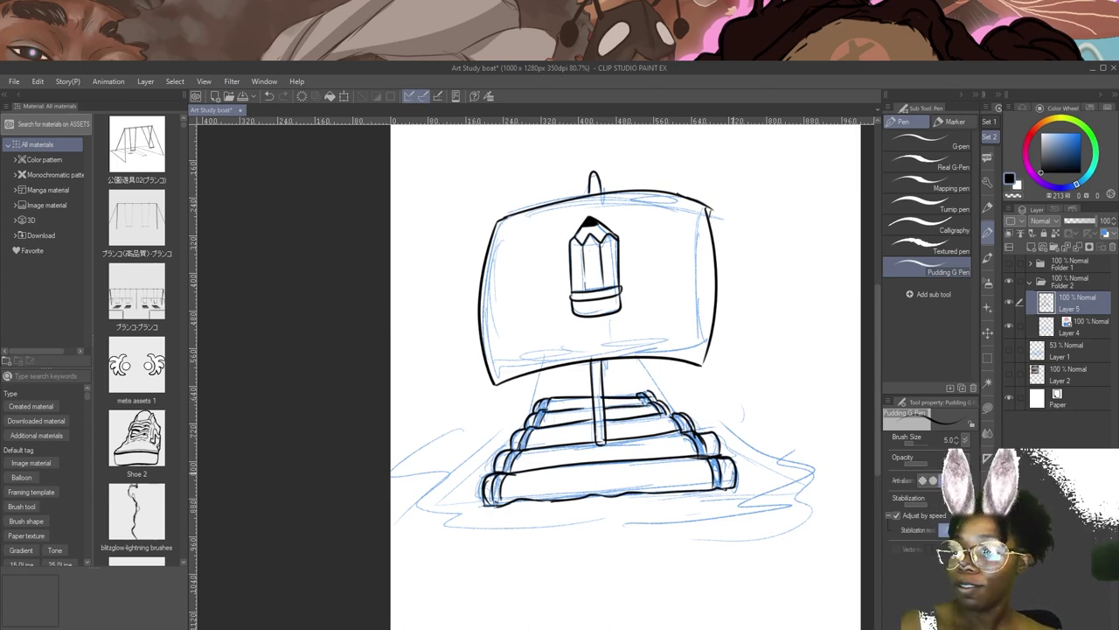
Scale down the whole sailing raft, place it at the page's upper right and show the log raft's folder.
{"action": "left_click", "coordinate": [1043, 326], "text": "shift"}
{"action": "left_click_drag", "start_coordinate": [1076, 306], "coordinate": [1076, 286]}
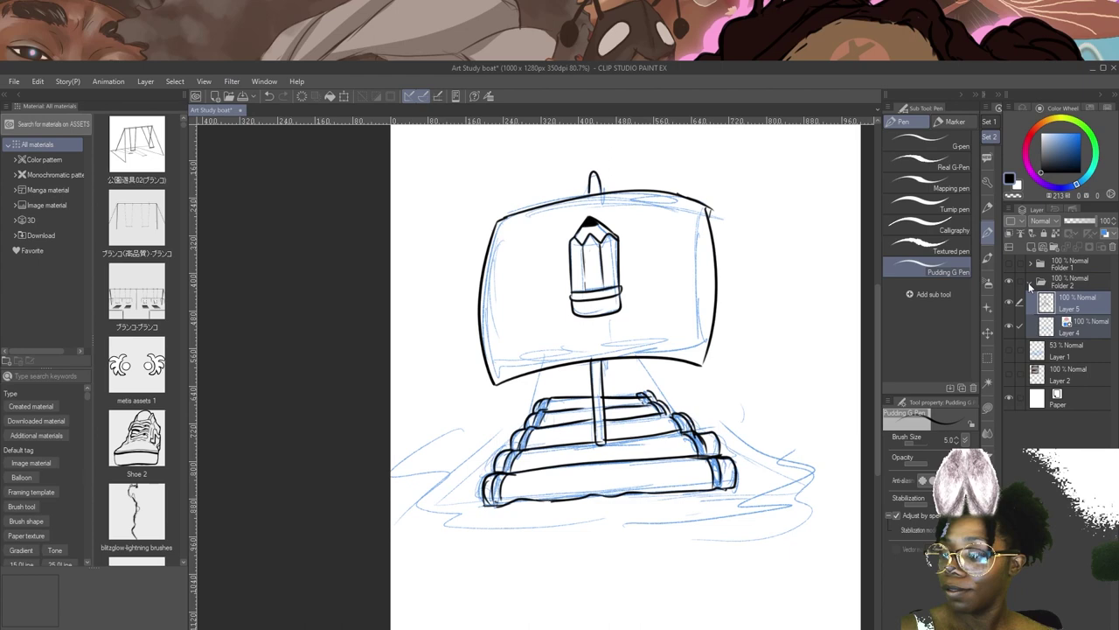
{"action": "left_click", "coordinate": [1030, 281]}
{"action": "left_click", "coordinate": [344, 96]}
{"action": "left_click_drag", "start_coordinate": [814, 171], "coordinate": [636, 325]}
{"action": "left_click_drag", "start_coordinate": [633, 359], "coordinate": [840, 181]}
{"action": "left_click", "coordinate": [700, 378]}
{"action": "left_click", "coordinate": [1009, 262]}
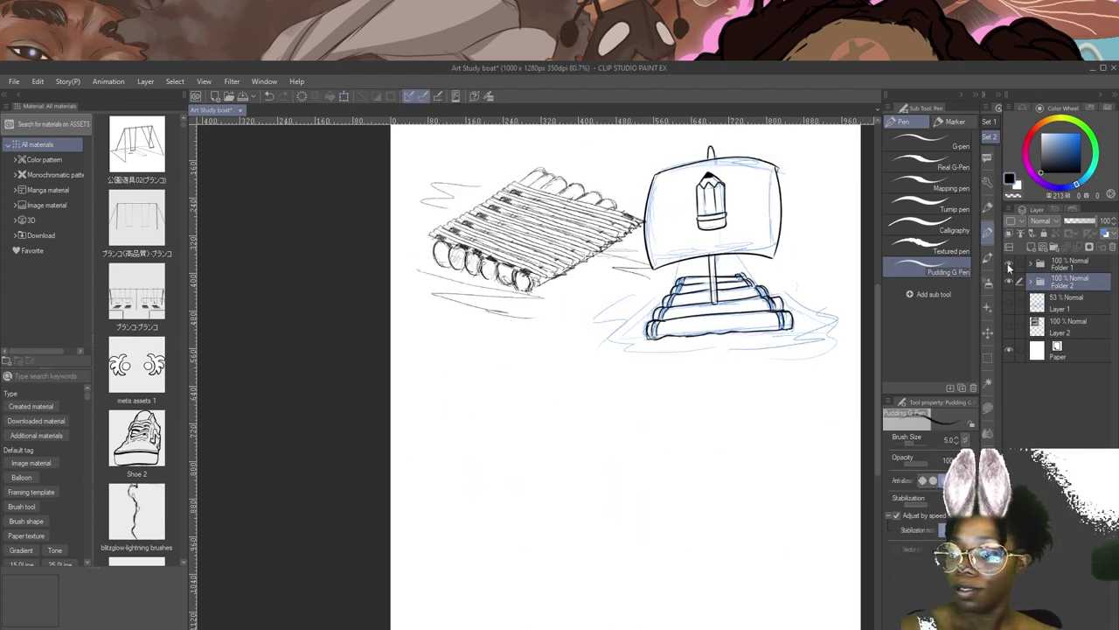
Create a layer folder named rafts and move both raft folders into it.
{"action": "left_click", "coordinate": [1078, 265]}
{"action": "left_click", "coordinate": [1054, 247]}
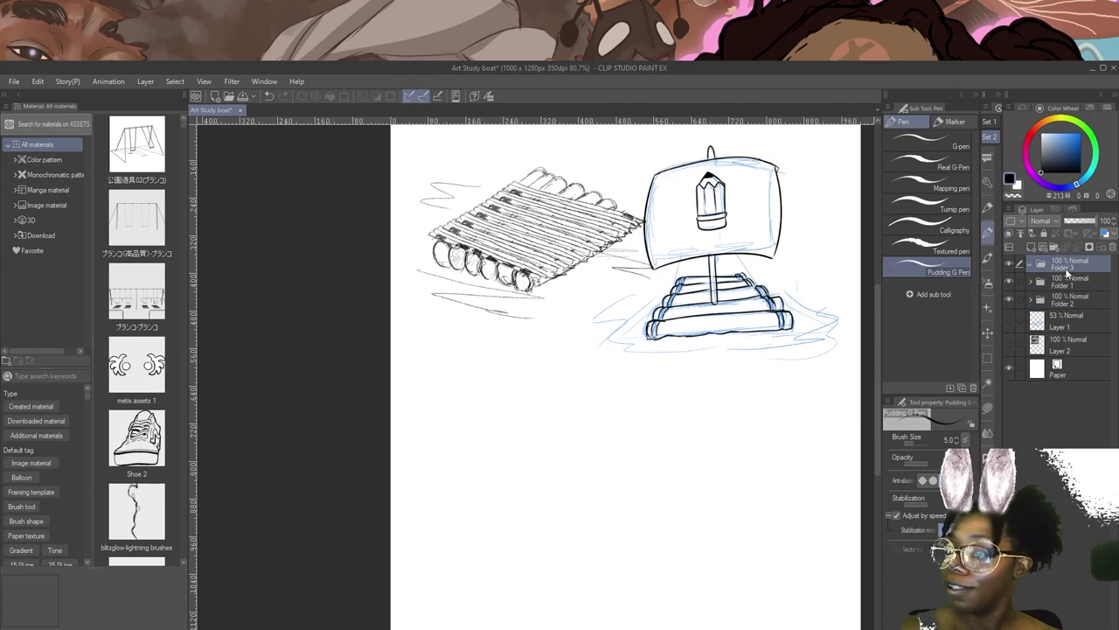
{"action": "double_click", "coordinate": [1065, 268]}
{"action": "type", "text": "rafts"}
{"action": "key", "text": "Return"}
{"action": "left_click", "coordinate": [1037, 282], "text": "shift"}
{"action": "left_click", "coordinate": [1038, 299]}
{"action": "left_click", "coordinate": [1039, 283], "text": "shift"}
{"action": "left_click_drag", "start_coordinate": [1069, 281], "coordinate": [1075, 265]}
{"action": "left_click", "coordinate": [1031, 264]}
Add a new folder with an empty layer for the next study and hide the rafts folder.
{"action": "left_click", "coordinate": [1055, 248]}
{"action": "left_click", "coordinate": [1032, 247]}
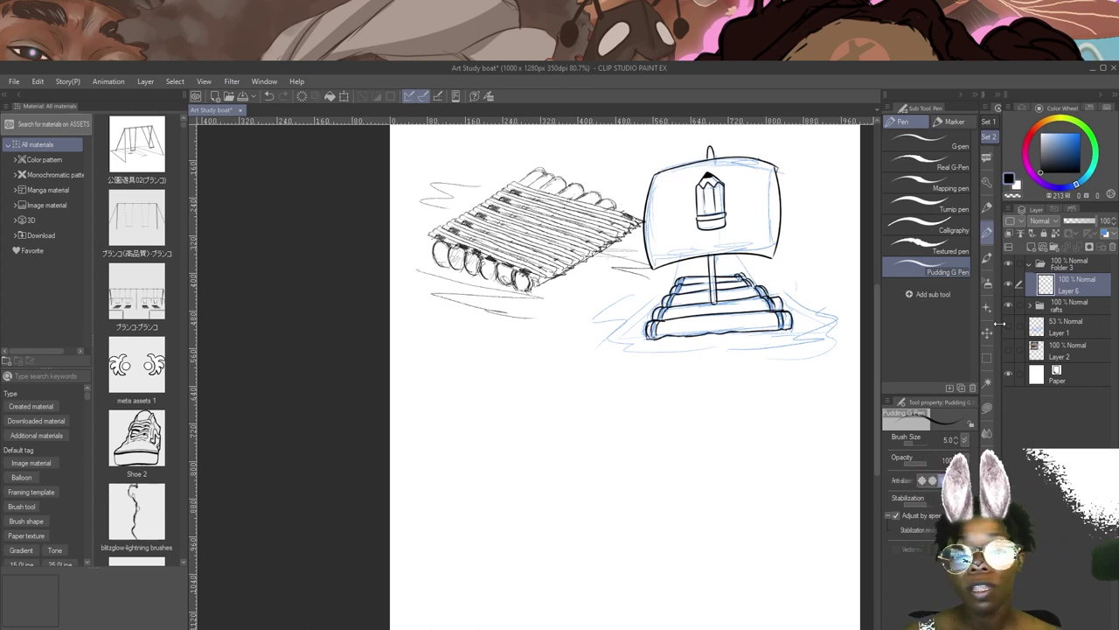
{"action": "left_click", "coordinate": [1010, 304]}
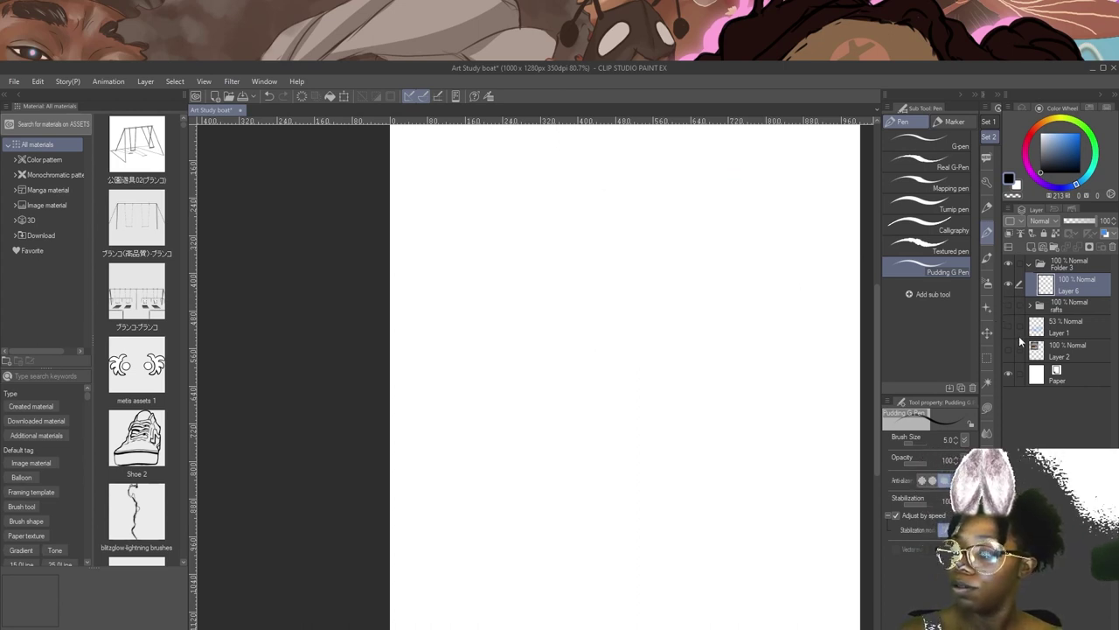
Paste the wooden rowboat photo, shrink it near the top of the page and lower its opacity to 55%.
{"action": "left_click", "coordinate": [987, 207]}
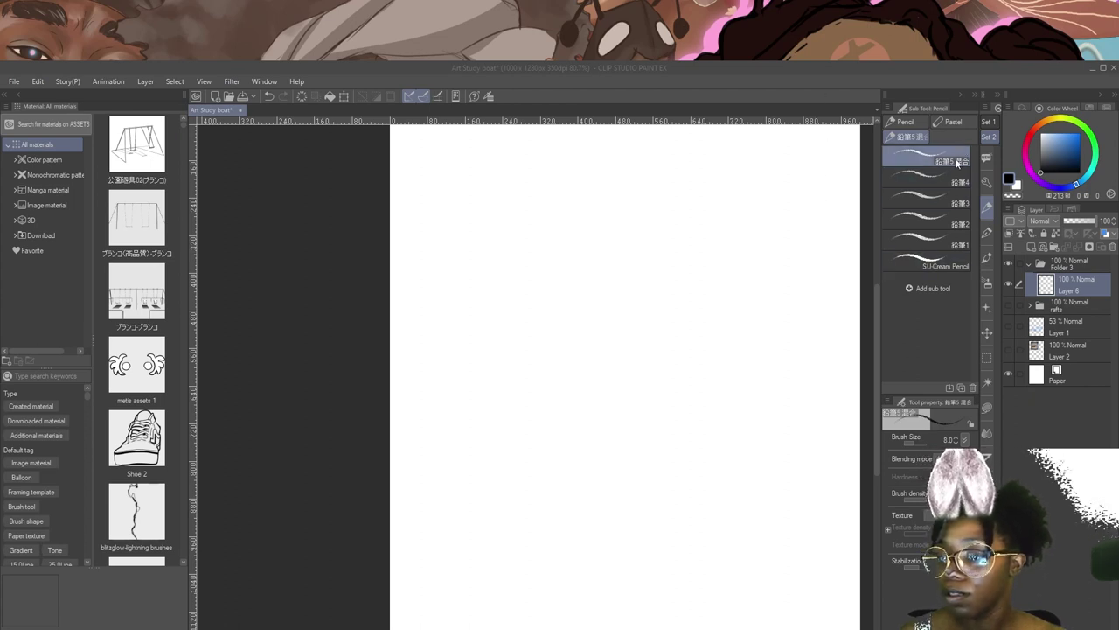
{"action": "left_click", "coordinate": [979, 277]}
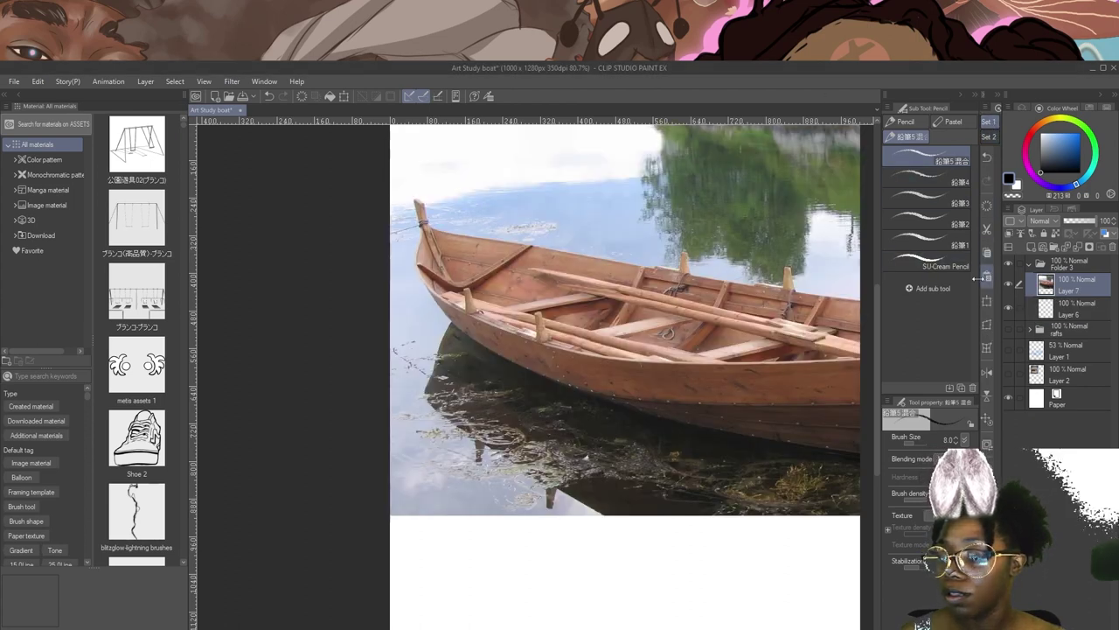
{"action": "scroll", "coordinate": [351, 355], "scroll_direction": "down", "scroll_amount": 2}
{"action": "scroll", "coordinate": [296, 232], "scroll_direction": "up", "scroll_amount": 1}
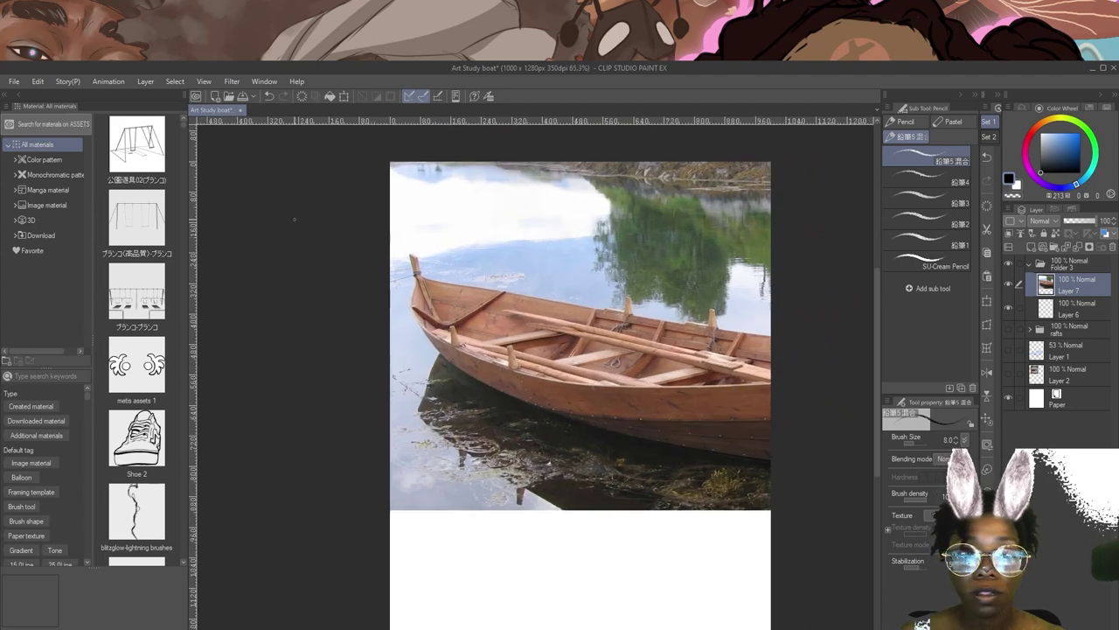
{"action": "left_click", "coordinate": [345, 96]}
{"action": "left_click_drag", "start_coordinate": [691, 165], "coordinate": [694, 324]}
{"action": "left_click_drag", "start_coordinate": [659, 362], "coordinate": [538, 232]}
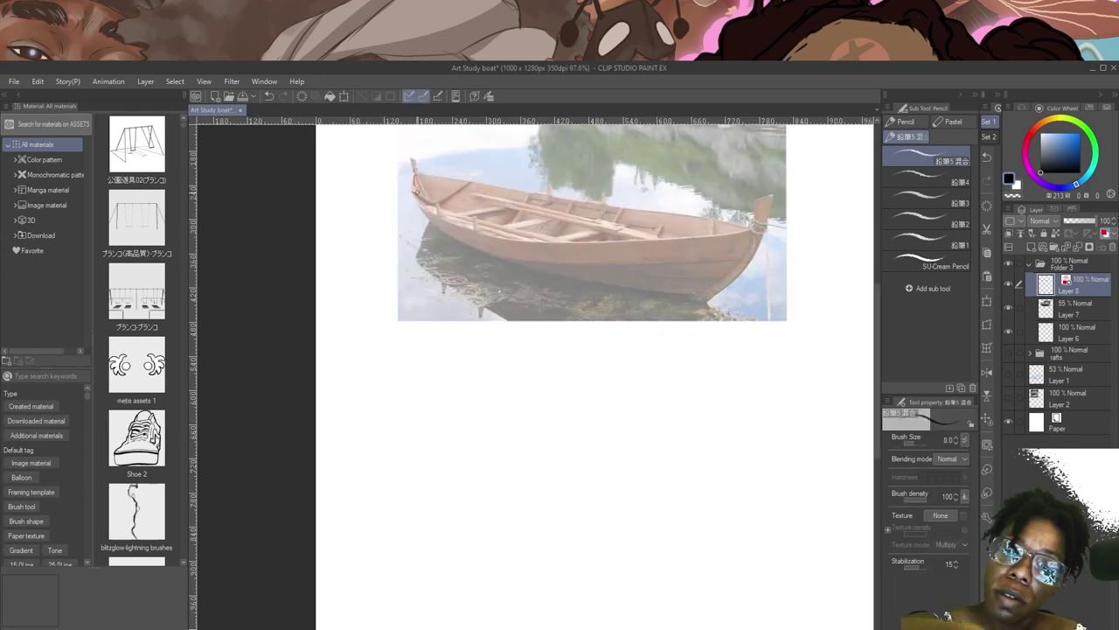
Trace the rowboat's upper rim in red pencil on a new layer over the photo.
{"action": "mouse_move", "coordinate": [414, 180]}
{"action": "left_mouse_down"}
{"action": "mouse_move", "coordinate": [428, 206]}
{"action": "mouse_move", "coordinate": [468, 231]}
{"action": "mouse_move", "coordinate": [489, 182]}
{"action": "mouse_move", "coordinate": [754, 224]}
{"action": "mouse_move", "coordinate": [683, 235]}
{"action": "left_mouse_up"}
{"action": "left_click_drag", "start_coordinate": [469, 231], "coordinate": [602, 234]}
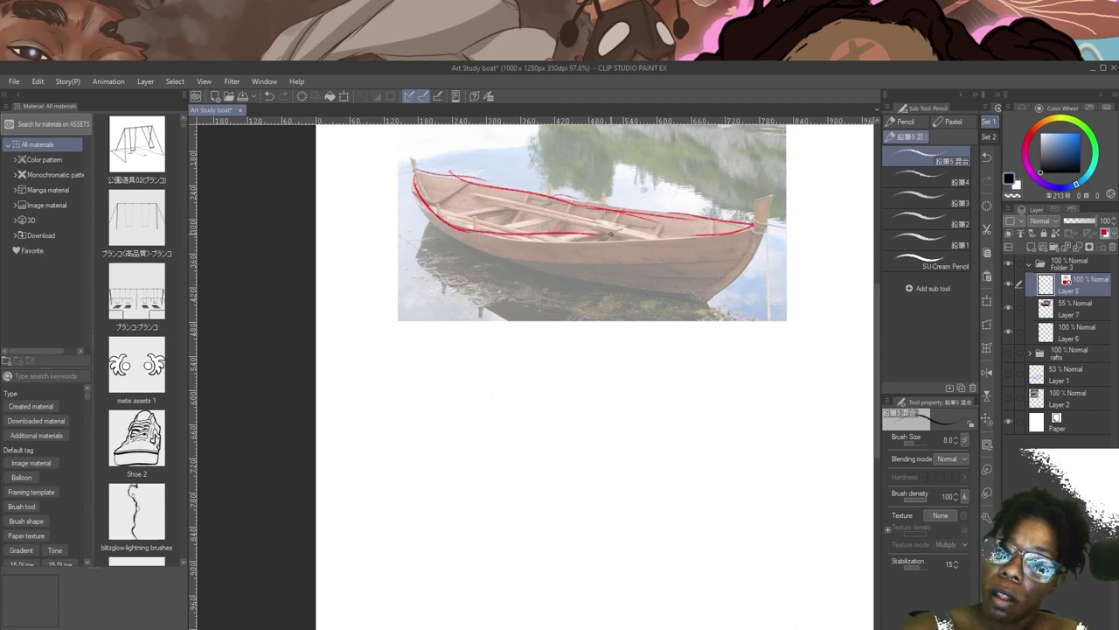
{"action": "mouse_move", "coordinate": [470, 230]}
{"action": "left_mouse_down"}
{"action": "mouse_move", "coordinate": [631, 246]}
{"action": "mouse_move", "coordinate": [719, 236]}
{"action": "mouse_move", "coordinate": [603, 253]}
{"action": "left_mouse_up"}
{"action": "mouse_move", "coordinate": [466, 178]}
{"action": "left_mouse_down"}
{"action": "mouse_move", "coordinate": [419, 170]}
{"action": "mouse_move", "coordinate": [444, 224]}
{"action": "left_mouse_up"}
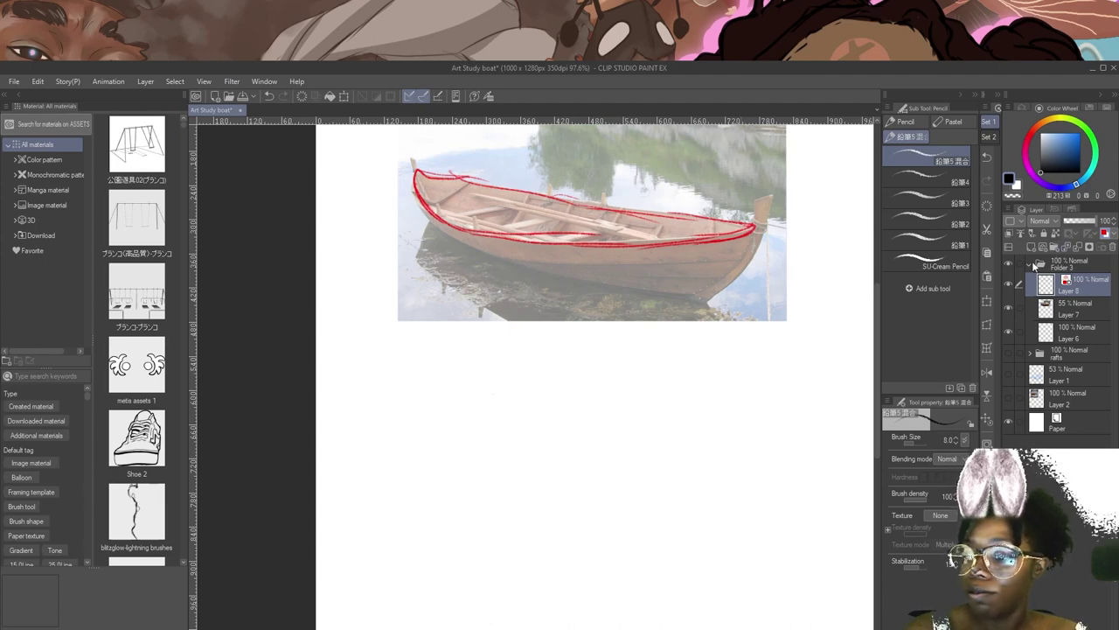
Add a layer with magenta layer colour and sketch a long crescent boat rim below the photo.
{"action": "left_click", "coordinate": [986, 295]}
{"action": "left_click", "coordinate": [1115, 234]}
{"action": "left_click", "coordinate": [1100, 250]}
{"action": "left_click", "coordinate": [975, 378]}
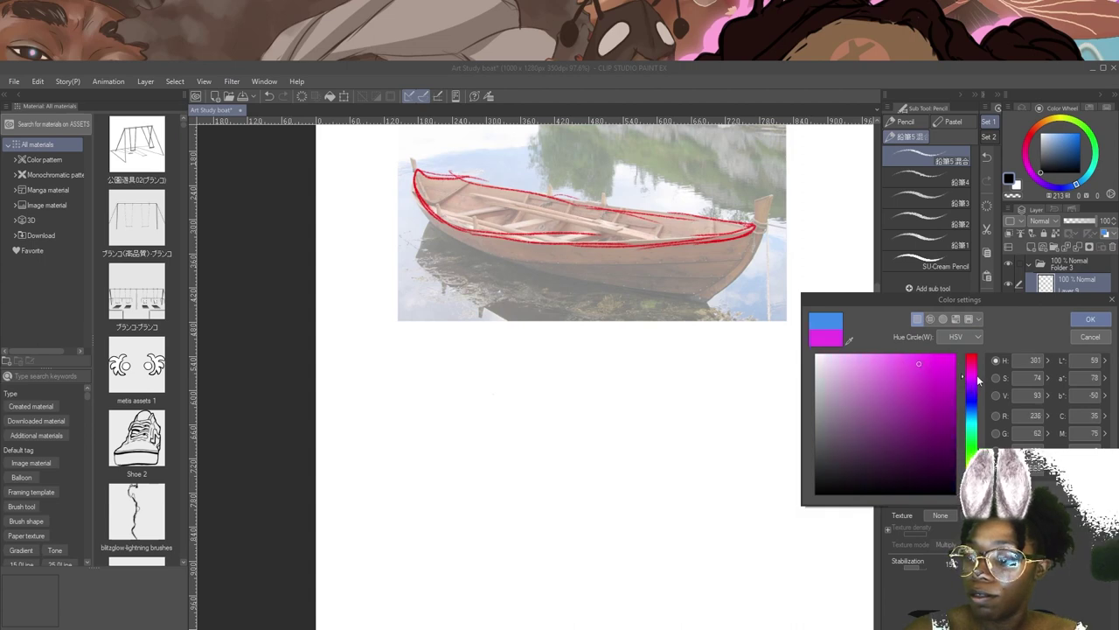
{"action": "left_click", "coordinate": [1091, 319]}
{"action": "mouse_move", "coordinate": [729, 398]}
{"action": "left_mouse_down"}
{"action": "mouse_move", "coordinate": [626, 381]}
{"action": "mouse_move", "coordinate": [622, 418]}
{"action": "mouse_move", "coordinate": [723, 446]}
{"action": "mouse_move", "coordinate": [813, 390]}
{"action": "mouse_move", "coordinate": [803, 421]}
{"action": "mouse_move", "coordinate": [774, 439]}
{"action": "mouse_move", "coordinate": [680, 443]}
{"action": "mouse_move", "coordinate": [771, 444]}
{"action": "left_mouse_up"}
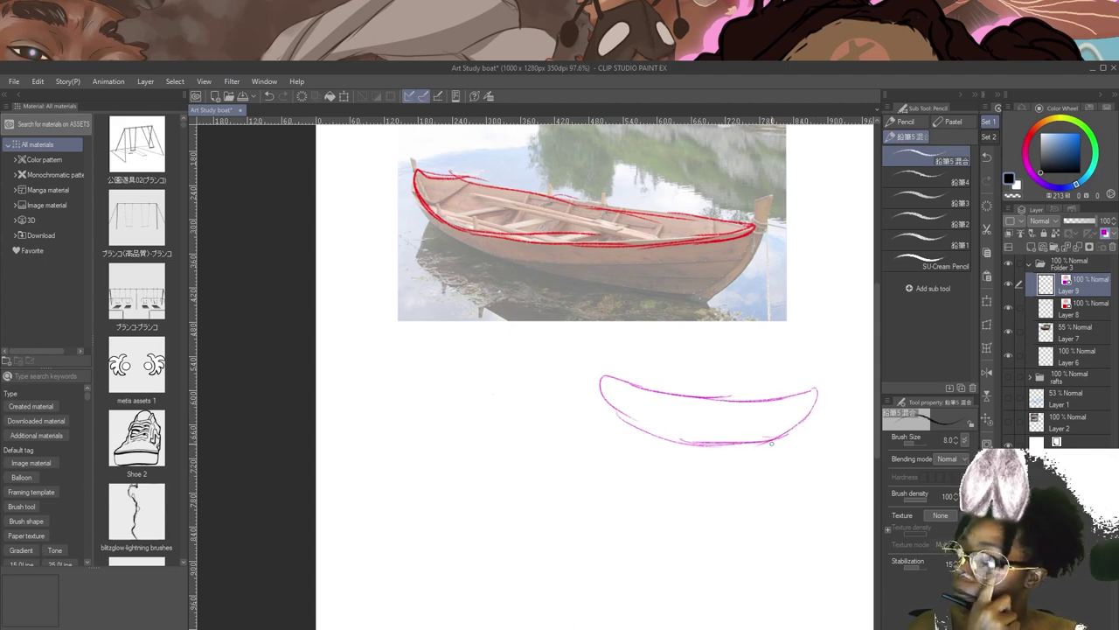
On the red tracing layer, outline and hatch the interior of the rowboat.
{"action": "left_click", "coordinate": [1081, 308]}
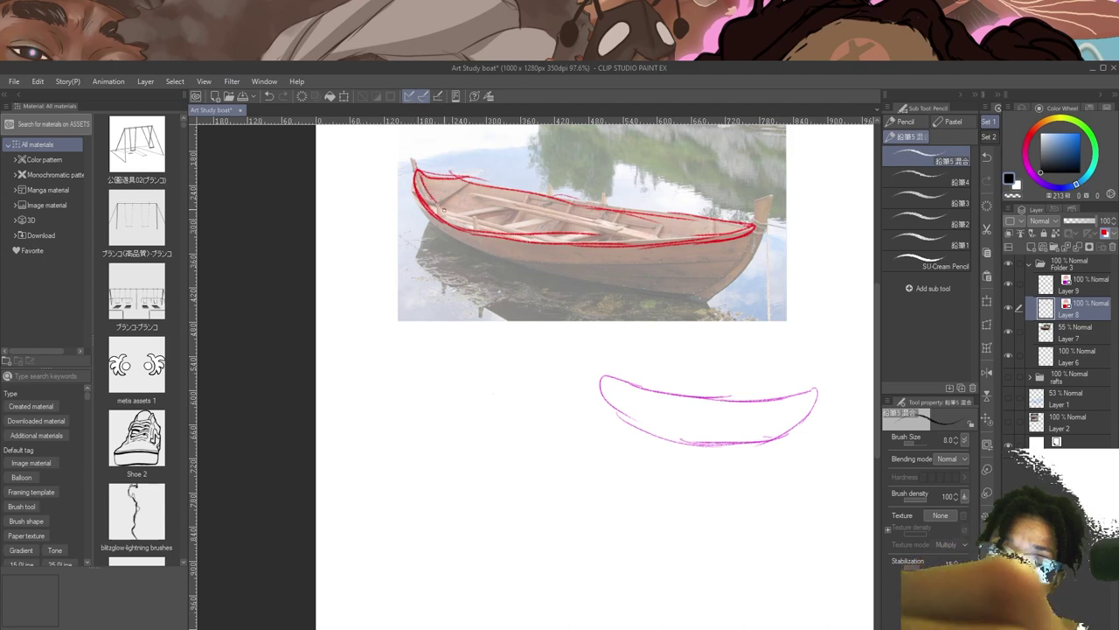
{"action": "mouse_move", "coordinate": [442, 202]}
{"action": "left_mouse_down"}
{"action": "mouse_move", "coordinate": [461, 193]}
{"action": "mouse_move", "coordinate": [473, 208]}
{"action": "mouse_move", "coordinate": [517, 211]}
{"action": "left_mouse_up"}
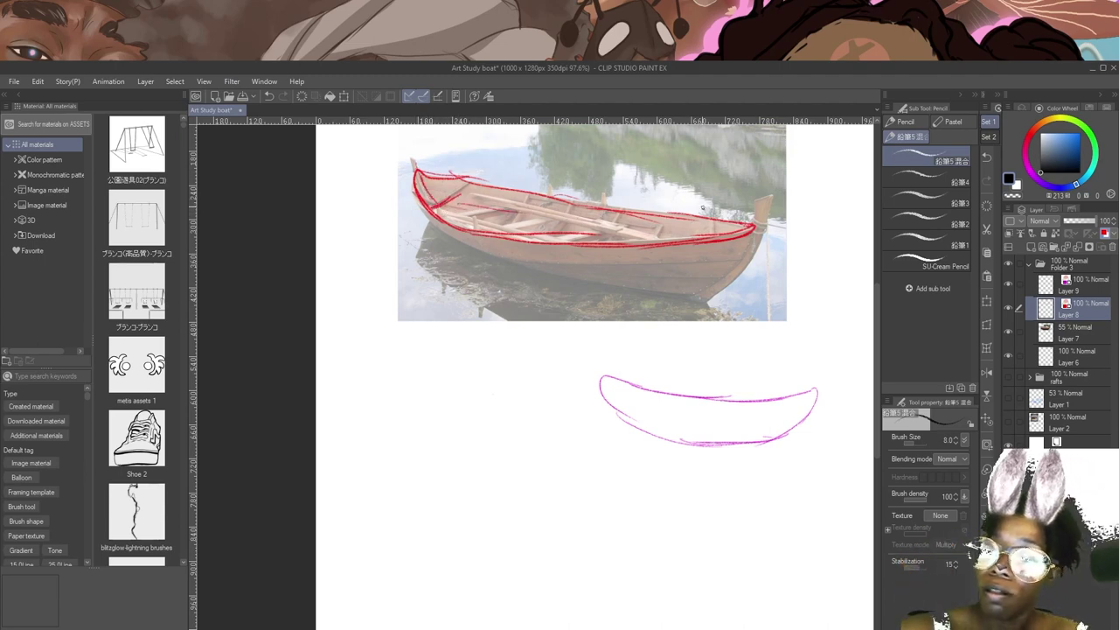
{"action": "left_click_drag", "start_coordinate": [450, 198], "coordinate": [548, 228]}
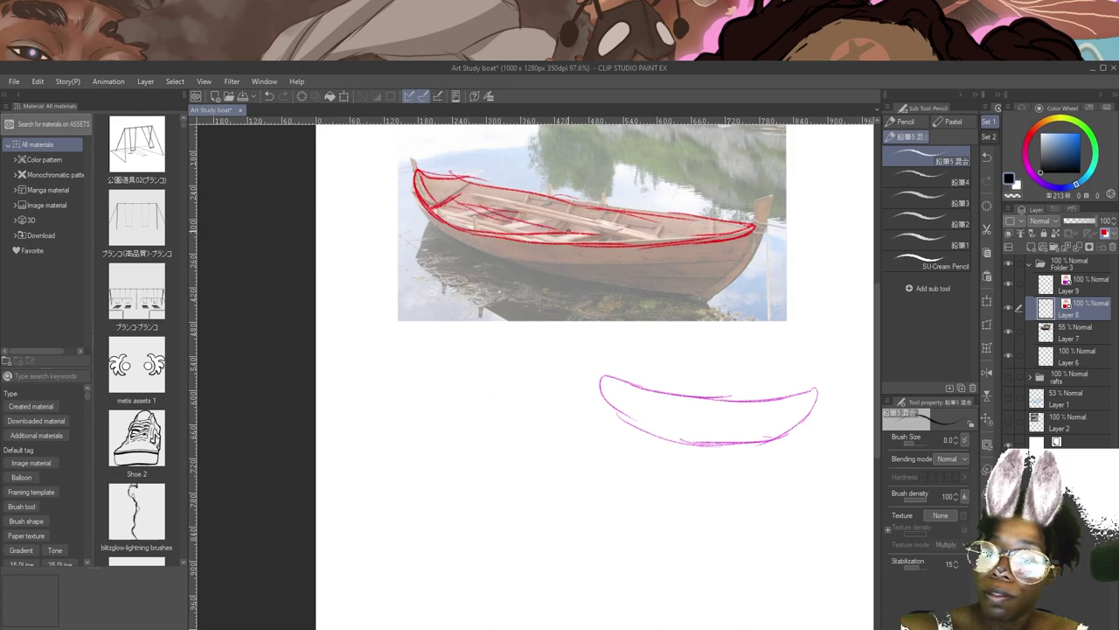
{"action": "mouse_move", "coordinate": [447, 206]}
{"action": "left_mouse_down"}
{"action": "mouse_move", "coordinate": [530, 231]}
{"action": "mouse_move", "coordinate": [690, 236]}
{"action": "left_mouse_up"}
{"action": "left_click_drag", "start_coordinate": [456, 178], "coordinate": [444, 197]}
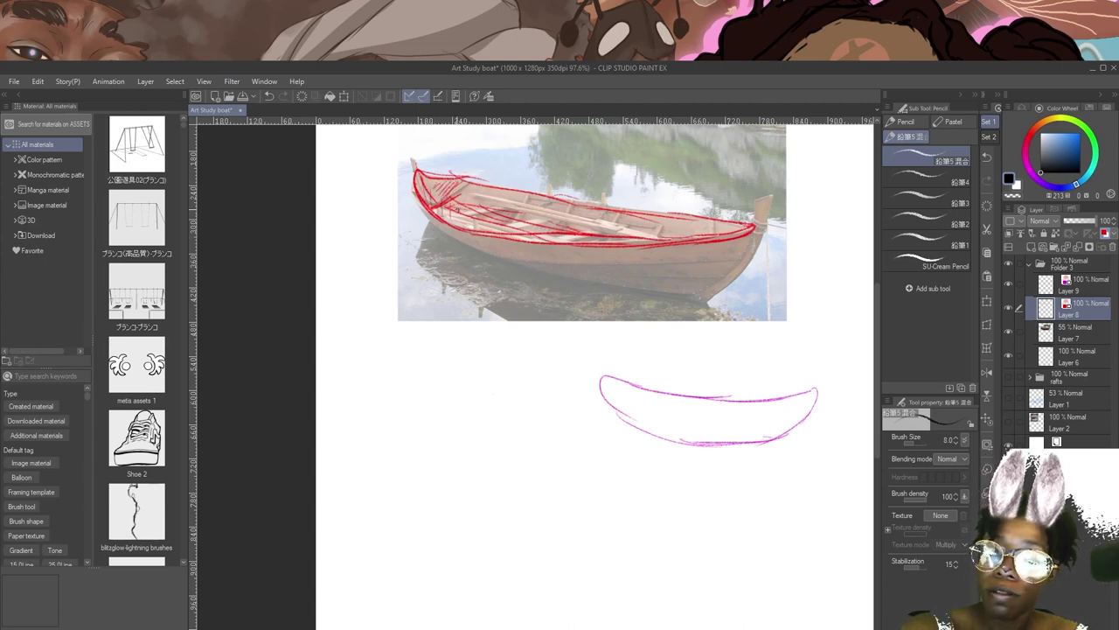
{"action": "left_click_drag", "start_coordinate": [495, 195], "coordinate": [487, 214]}
Draw a red arrow pointing into the rowboat and letter "INSIDES" beside it.
{"action": "mouse_move", "coordinate": [566, 151]}
{"action": "left_mouse_down"}
{"action": "mouse_move", "coordinate": [535, 194]}
{"action": "mouse_move", "coordinate": [549, 187]}
{"action": "left_mouse_up"}
{"action": "left_click_drag", "start_coordinate": [592, 156], "coordinate": [622, 156]}
{"action": "left_click_drag", "start_coordinate": [617, 149], "coordinate": [640, 151]}
{"action": "left_click_drag", "start_coordinate": [658, 138], "coordinate": [673, 149]}
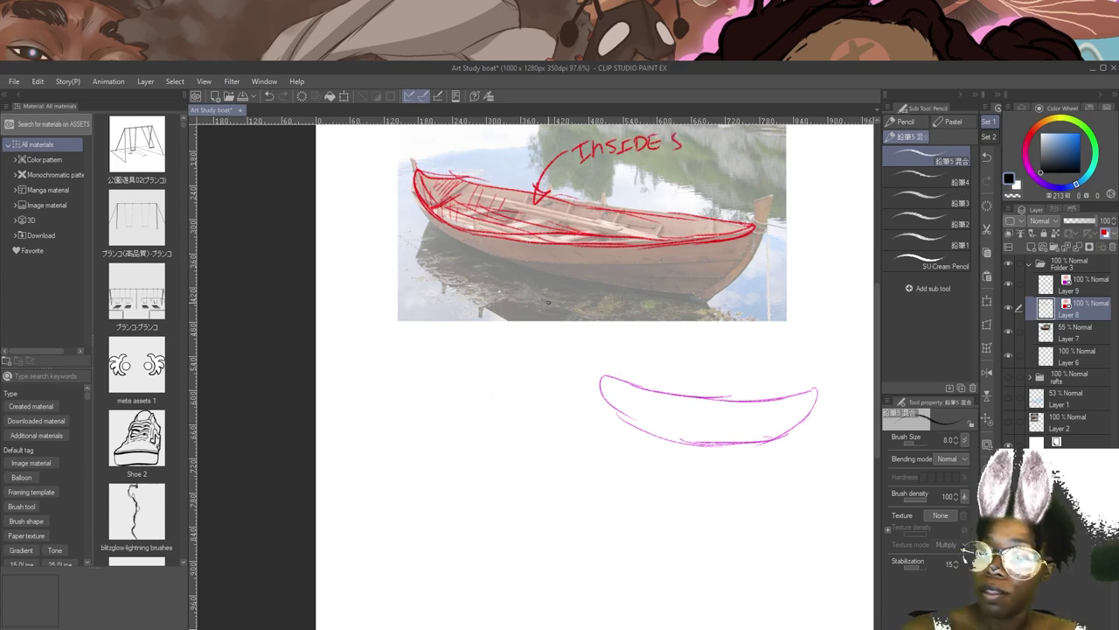
Label the rowboat's hull "outside" with a red arrow, then outline and hatch the hull's outer side.
{"action": "left_click_drag", "start_coordinate": [520, 304], "coordinate": [507, 261]}
{"action": "mouse_move", "coordinate": [502, 332]}
{"action": "left_mouse_down"}
{"action": "mouse_move", "coordinate": [542, 316]}
{"action": "mouse_move", "coordinate": [582, 320]}
{"action": "left_mouse_up"}
{"action": "mouse_move", "coordinate": [754, 224]}
{"action": "left_mouse_down"}
{"action": "mouse_move", "coordinate": [726, 284]}
{"action": "mouse_move", "coordinate": [687, 300]}
{"action": "left_mouse_up"}
{"action": "mouse_move", "coordinate": [416, 190]}
{"action": "left_mouse_down"}
{"action": "mouse_move", "coordinate": [467, 250]}
{"action": "mouse_move", "coordinate": [706, 297]}
{"action": "mouse_move", "coordinate": [740, 239]}
{"action": "left_mouse_up"}
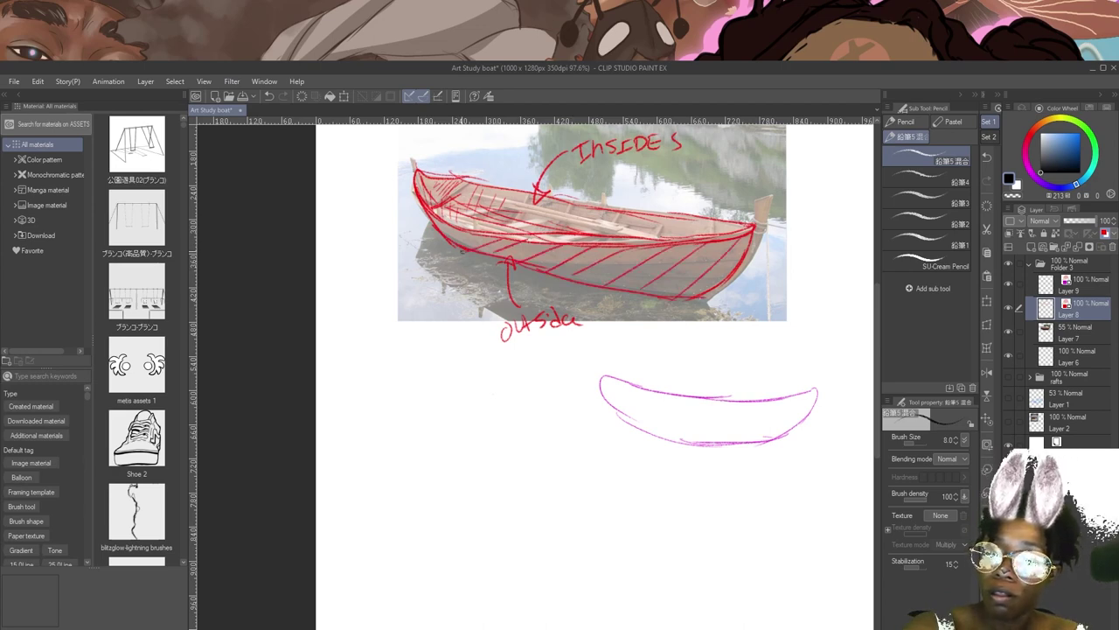
On the magenta layer, hatch the small boat's interior and draw its outer hull below the rim.
{"action": "left_click", "coordinate": [1068, 291]}
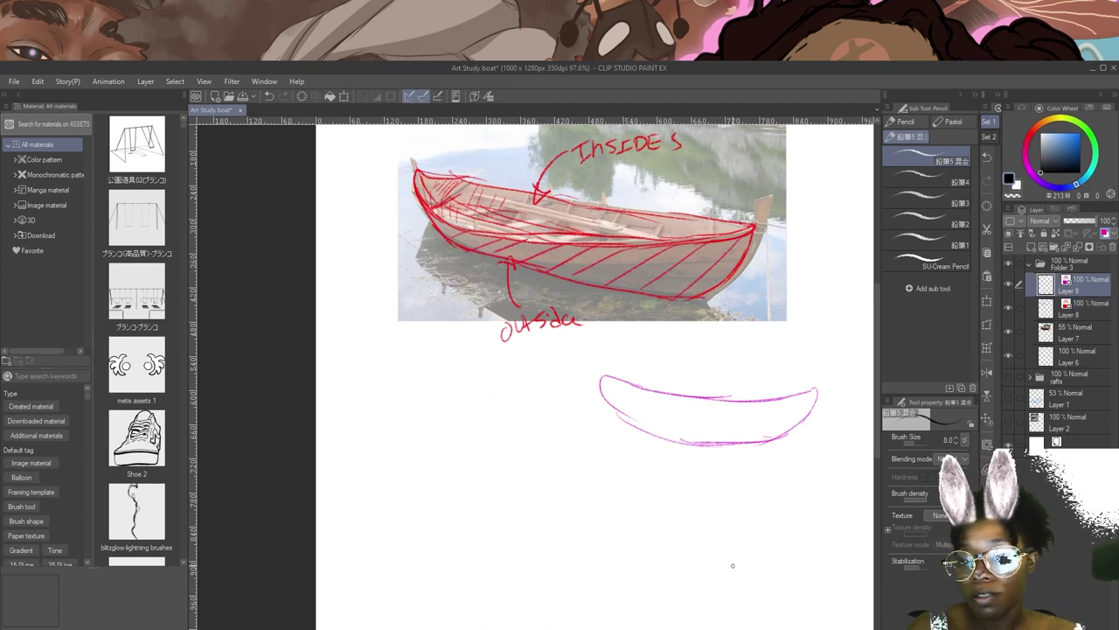
{"action": "mouse_move", "coordinate": [601, 377]}
{"action": "left_mouse_down"}
{"action": "mouse_move", "coordinate": [700, 425]}
{"action": "mouse_move", "coordinate": [738, 427]}
{"action": "mouse_move", "coordinate": [817, 392]}
{"action": "mouse_move", "coordinate": [784, 418]}
{"action": "mouse_move", "coordinate": [675, 400]}
{"action": "mouse_move", "coordinate": [739, 416]}
{"action": "mouse_move", "coordinate": [804, 403]}
{"action": "mouse_move", "coordinate": [766, 416]}
{"action": "left_mouse_up"}
{"action": "mouse_move", "coordinate": [600, 380]}
{"action": "left_mouse_down"}
{"action": "mouse_move", "coordinate": [613, 411]}
{"action": "mouse_move", "coordinate": [674, 452]}
{"action": "mouse_move", "coordinate": [791, 437]}
{"action": "mouse_move", "coordinate": [819, 394]}
{"action": "left_mouse_up"}
{"action": "mouse_move", "coordinate": [814, 401]}
{"action": "left_mouse_down"}
{"action": "mouse_move", "coordinate": [778, 441]}
{"action": "mouse_move", "coordinate": [818, 387]}
{"action": "left_mouse_up"}
On the red tracing layer, mark and fill the raised posts at both ends of the rowboat.
{"action": "left_click", "coordinate": [1067, 308]}
{"action": "mouse_move", "coordinate": [757, 219]}
{"action": "left_mouse_down"}
{"action": "mouse_move", "coordinate": [756, 198]}
{"action": "mouse_move", "coordinate": [775, 195]}
{"action": "mouse_move", "coordinate": [767, 245]}
{"action": "mouse_move", "coordinate": [712, 301]}
{"action": "mouse_move", "coordinate": [754, 225]}
{"action": "mouse_move", "coordinate": [739, 275]}
{"action": "mouse_move", "coordinate": [684, 295]}
{"action": "left_mouse_up"}
{"action": "mouse_move", "coordinate": [418, 174]}
{"action": "left_mouse_down"}
{"action": "mouse_move", "coordinate": [414, 149]}
{"action": "mouse_move", "coordinate": [427, 173]}
{"action": "left_mouse_up"}
On the magenta layer, add raised posts at both ends of the small boat and thicken the hull edges beneath them.
{"action": "left_click", "coordinate": [1077, 284]}
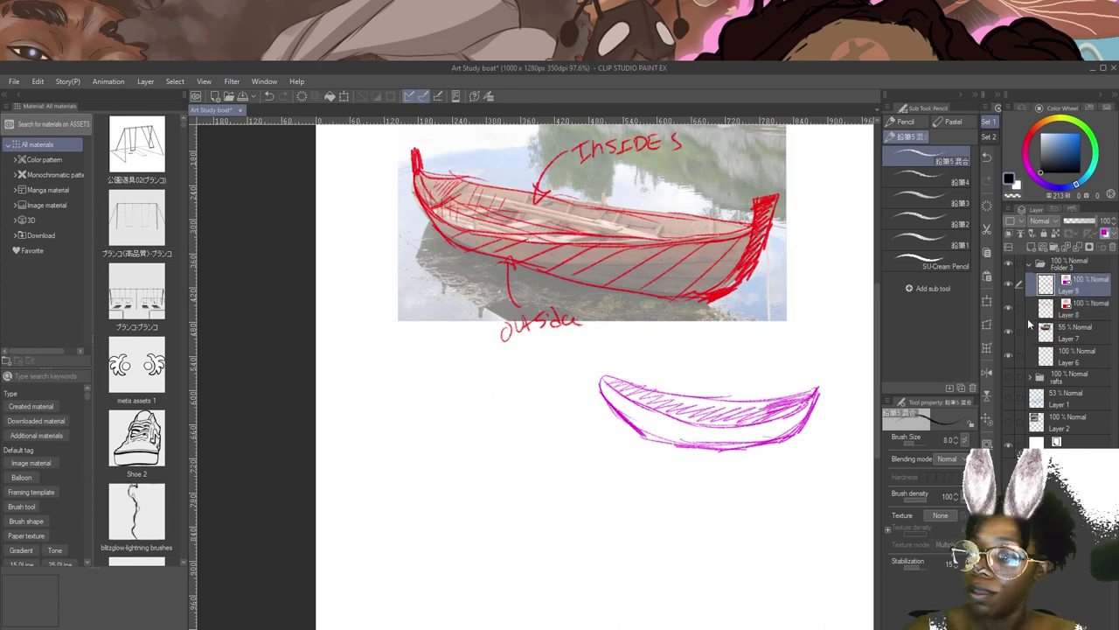
{"action": "mouse_move", "coordinate": [822, 383]}
{"action": "left_mouse_down"}
{"action": "mouse_move", "coordinate": [818, 375]}
{"action": "mouse_move", "coordinate": [810, 423]}
{"action": "left_mouse_up"}
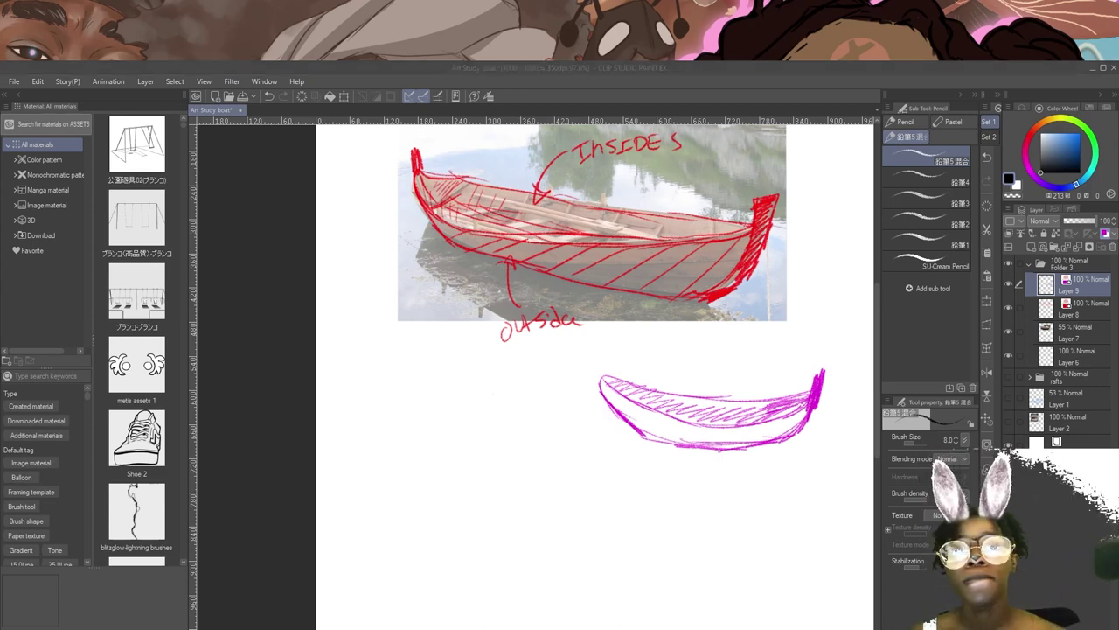
{"action": "left_click", "coordinate": [659, 439]}
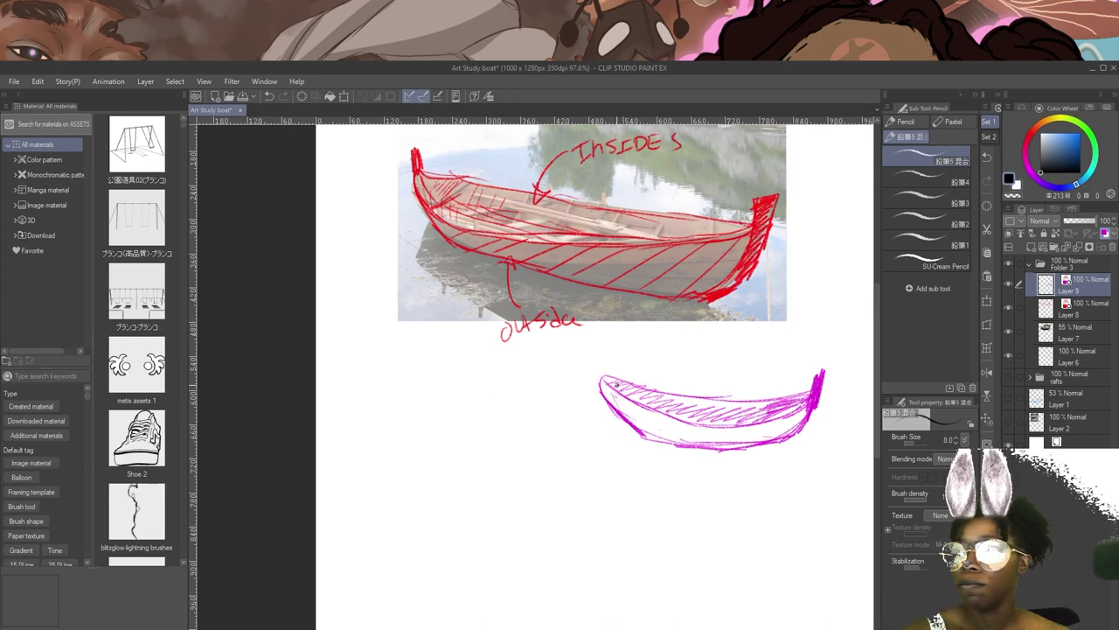
{"action": "mouse_move", "coordinate": [616, 390]}
{"action": "left_mouse_down"}
{"action": "mouse_move", "coordinate": [603, 432]}
{"action": "mouse_move", "coordinate": [639, 432]}
{"action": "left_mouse_up"}
{"action": "mouse_move", "coordinate": [822, 371]}
{"action": "left_mouse_down"}
{"action": "mouse_move", "coordinate": [815, 418]}
{"action": "mouse_move", "coordinate": [790, 439]}
{"action": "left_mouse_up"}
{"action": "left_click_drag", "start_coordinate": [603, 376], "coordinate": [600, 364]}
{"action": "left_click_drag", "start_coordinate": [822, 400], "coordinate": [811, 427]}
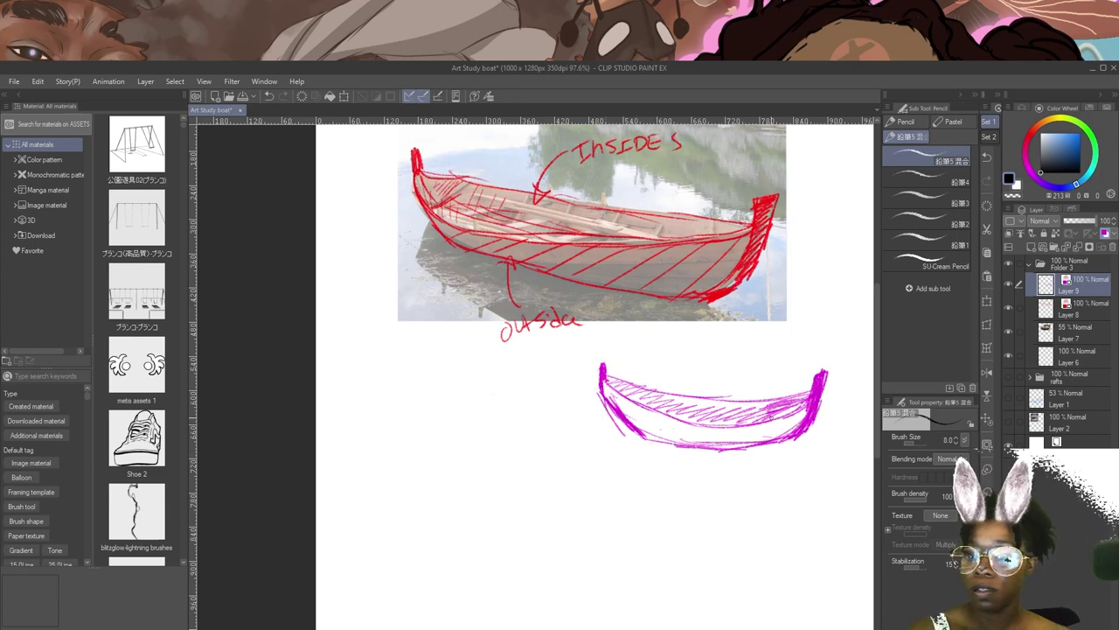
{"action": "mouse_move", "coordinate": [618, 384]}
{"action": "left_mouse_down"}
{"action": "mouse_move", "coordinate": [636, 404]}
{"action": "mouse_move", "coordinate": [678, 408]}
{"action": "left_mouse_up"}
{"action": "key", "text": "ctrl+z"}
{"action": "key", "text": "ctrl+z"}
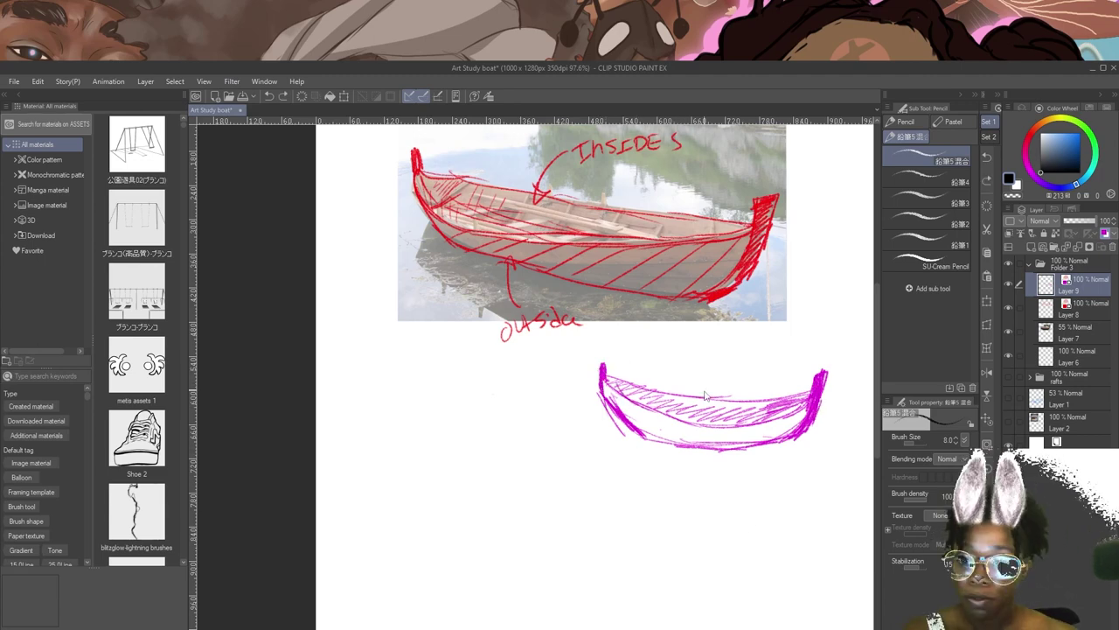
Darken the small magenta boat's interior and add thick shading strokes along the near rim.
{"action": "mouse_move", "coordinate": [606, 382]}
{"action": "left_mouse_down"}
{"action": "mouse_move", "coordinate": [685, 414]}
{"action": "mouse_move", "coordinate": [802, 408]}
{"action": "left_mouse_up"}
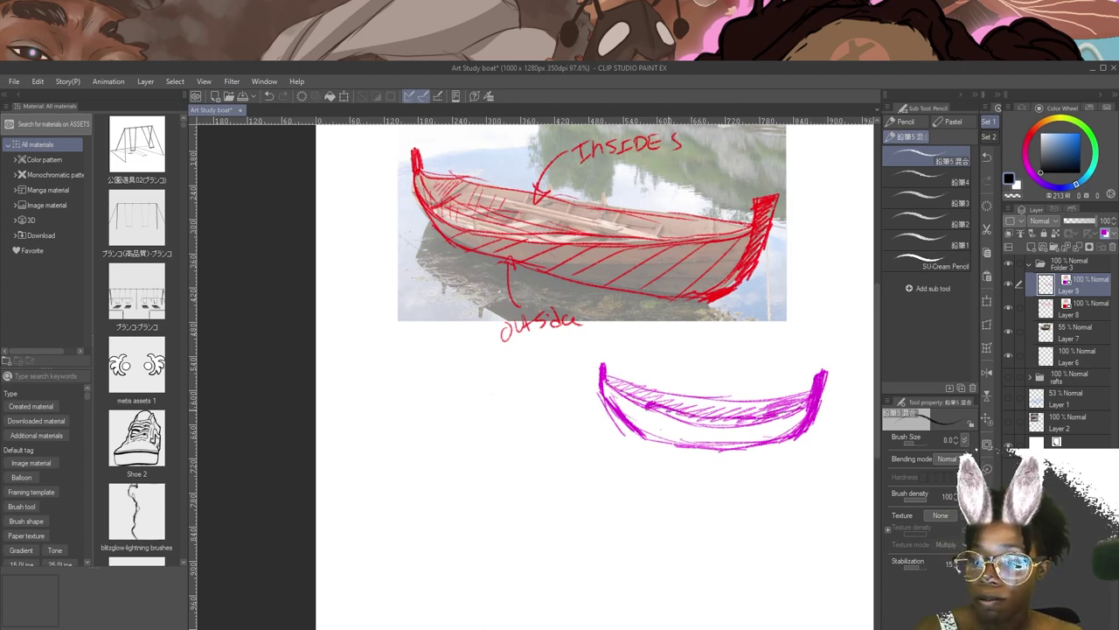
{"action": "left_click_drag", "start_coordinate": [682, 423], "coordinate": [774, 414]}
{"action": "left_click_drag", "start_coordinate": [779, 420], "coordinate": [800, 403]}
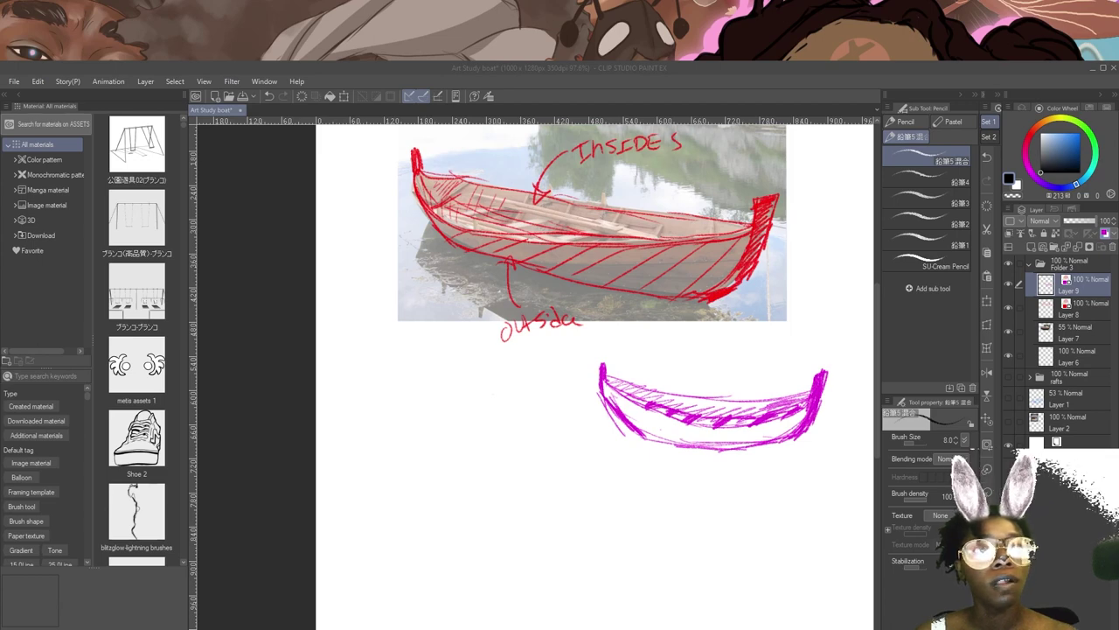
Add a new layer and sketch the angular rim outline of a larger rowboat in black beneath the magenta boat.
{"action": "left_click", "coordinate": [1032, 247]}
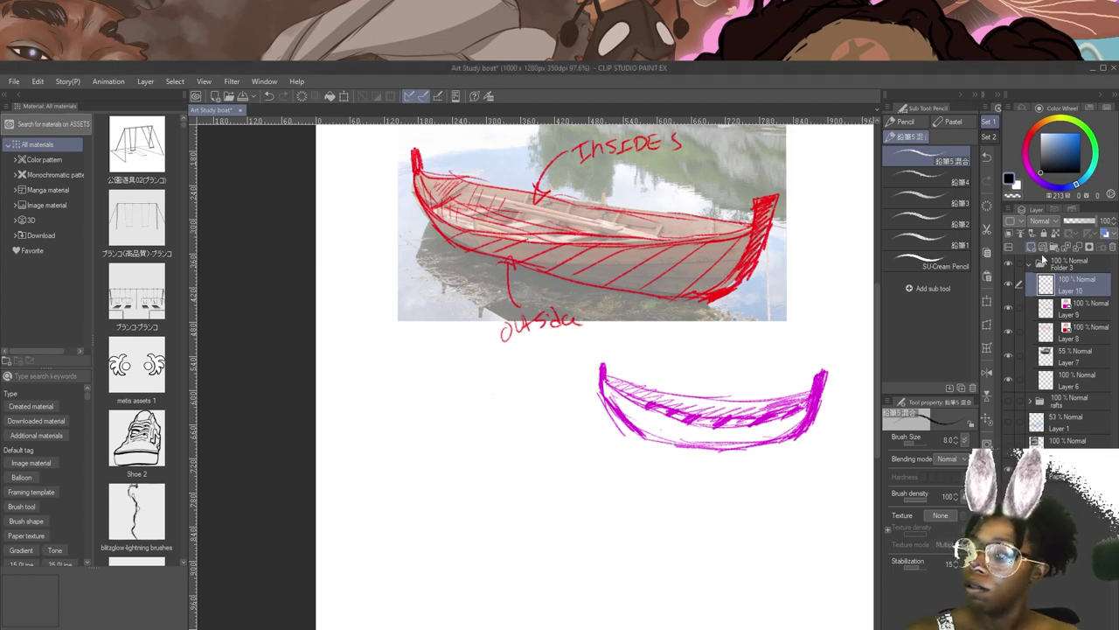
{"action": "mouse_move", "coordinate": [709, 544]}
{"action": "left_mouse_down"}
{"action": "mouse_move", "coordinate": [774, 533]}
{"action": "mouse_move", "coordinate": [644, 536]}
{"action": "mouse_move", "coordinate": [713, 530]}
{"action": "left_mouse_up"}
{"action": "left_click_drag", "start_coordinate": [556, 458], "coordinate": [494, 489]}
{"action": "left_click_drag", "start_coordinate": [568, 453], "coordinate": [752, 483]}
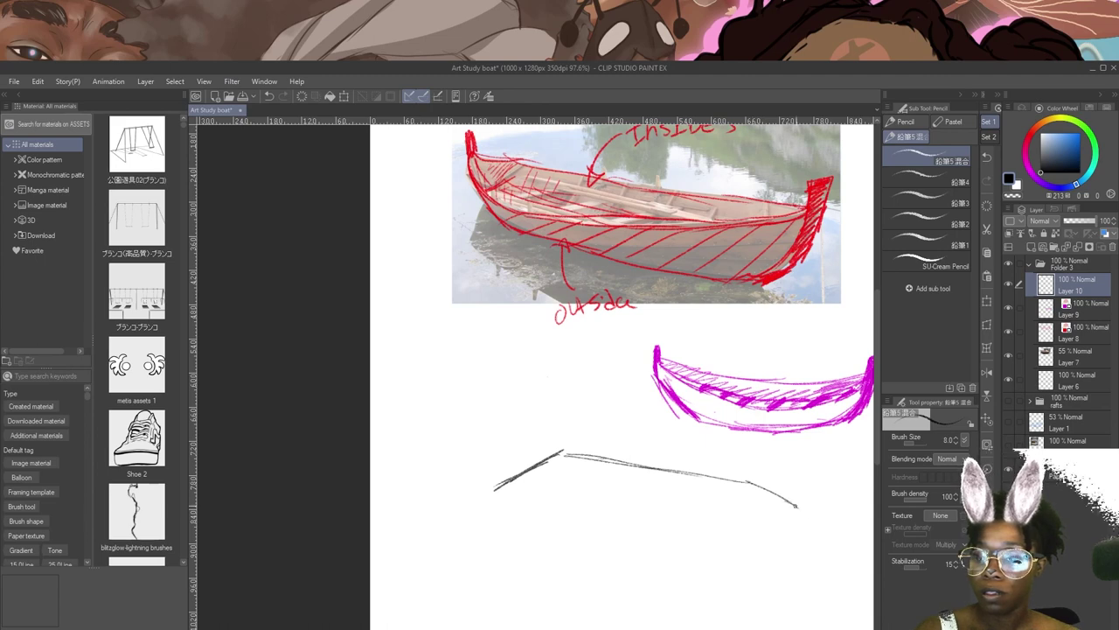
{"action": "mouse_move", "coordinate": [523, 472]}
{"action": "left_mouse_down"}
{"action": "mouse_move", "coordinate": [462, 513]}
{"action": "mouse_move", "coordinate": [649, 593]}
{"action": "mouse_move", "coordinate": [812, 577]}
{"action": "left_mouse_up"}
{"action": "mouse_move", "coordinate": [820, 518]}
{"action": "left_mouse_down"}
{"action": "mouse_move", "coordinate": [851, 544]}
{"action": "mouse_move", "coordinate": [826, 570]}
{"action": "mouse_move", "coordinate": [770, 582]}
{"action": "mouse_move", "coordinate": [778, 537]}
{"action": "mouse_move", "coordinate": [815, 499]}
{"action": "left_mouse_up"}
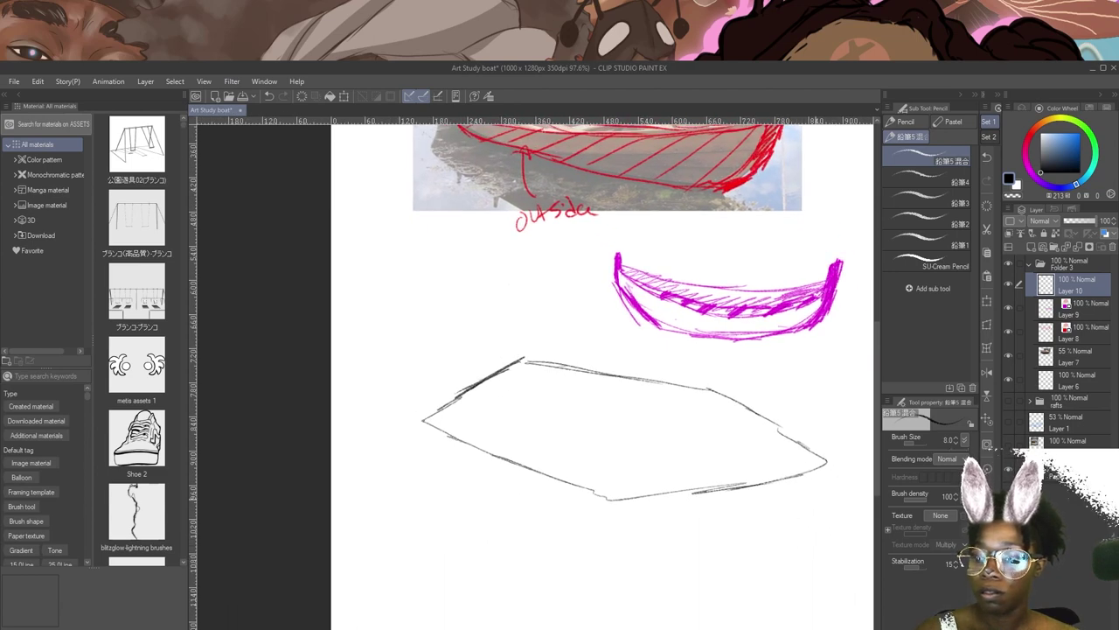
Reinforce the large rowboat's bow corner and sketch the hull sides and bottom edge beneath the rim.
{"action": "left_click_drag", "start_coordinate": [788, 432], "coordinate": [798, 476]}
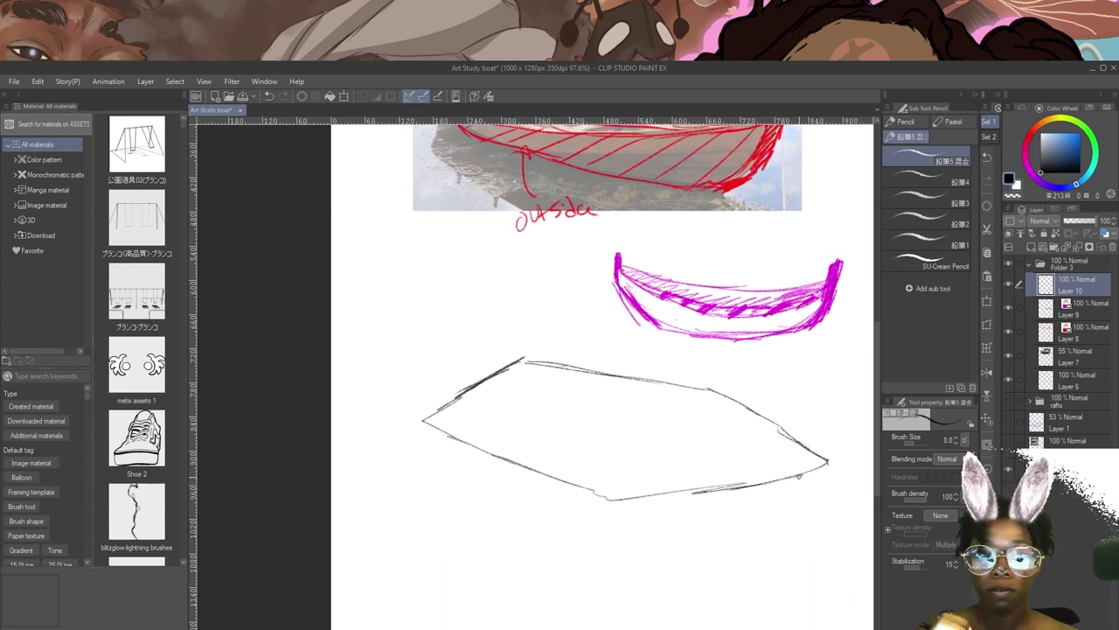
{"action": "mouse_move", "coordinate": [423, 423]}
{"action": "left_mouse_down"}
{"action": "mouse_move", "coordinate": [438, 478]}
{"action": "mouse_move", "coordinate": [591, 549]}
{"action": "mouse_move", "coordinate": [582, 541]}
{"action": "mouse_move", "coordinate": [661, 549]}
{"action": "mouse_move", "coordinate": [608, 553]}
{"action": "mouse_move", "coordinate": [635, 565]}
{"action": "mouse_move", "coordinate": [827, 527]}
{"action": "left_mouse_up"}
{"action": "left_click_drag", "start_coordinate": [829, 462], "coordinate": [810, 524]}
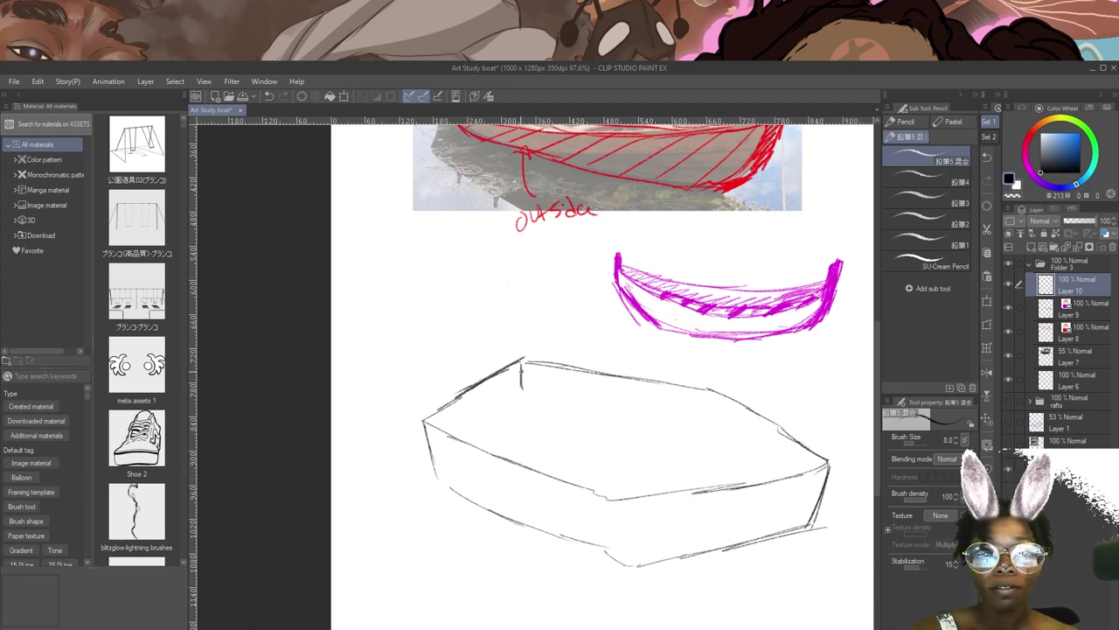
Sketch the inside edges of the rowboat, with the seat line at the stern and the triangular seat at the bow.
{"action": "left_click_drag", "start_coordinate": [525, 382], "coordinate": [454, 434]}
{"action": "mouse_move", "coordinate": [523, 384]}
{"action": "left_mouse_down"}
{"action": "mouse_move", "coordinate": [498, 405]}
{"action": "mouse_move", "coordinate": [552, 394]}
{"action": "mouse_move", "coordinate": [651, 410]}
{"action": "left_mouse_up"}
{"action": "left_click_drag", "start_coordinate": [573, 392], "coordinate": [692, 425]}
{"action": "mouse_move", "coordinate": [539, 391]}
{"action": "left_mouse_down"}
{"action": "mouse_move", "coordinate": [719, 427]}
{"action": "mouse_move", "coordinate": [700, 422]}
{"action": "mouse_move", "coordinate": [795, 463]}
{"action": "mouse_move", "coordinate": [756, 450]}
{"action": "mouse_move", "coordinate": [731, 485]}
{"action": "left_mouse_up"}
{"action": "left_click_drag", "start_coordinate": [768, 449], "coordinate": [730, 486]}
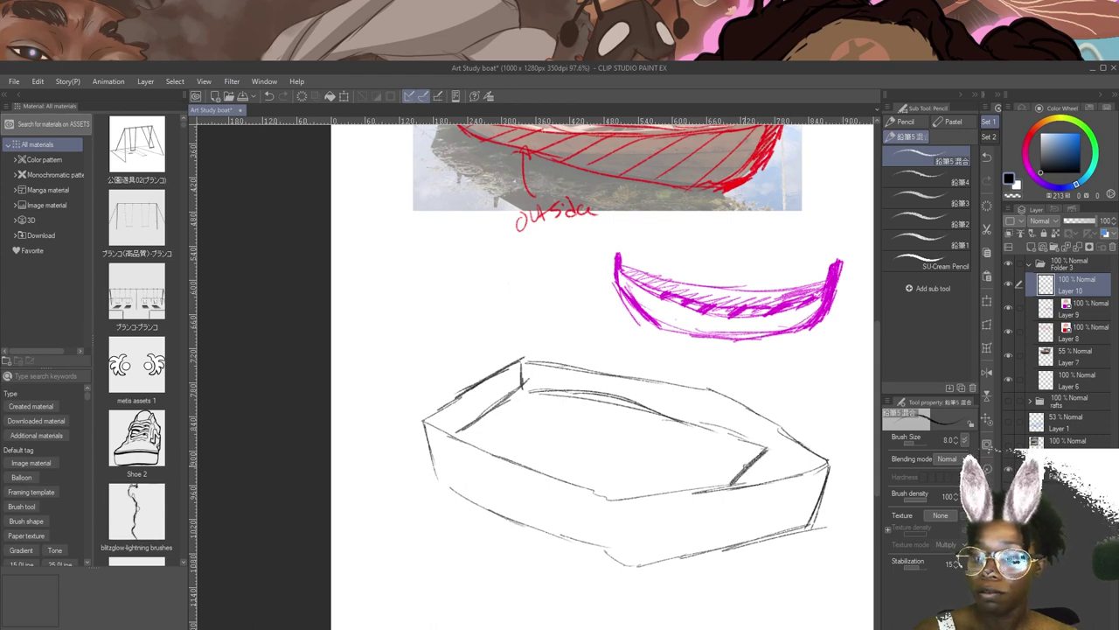
{"action": "left_click_drag", "start_coordinate": [773, 450], "coordinate": [825, 463]}
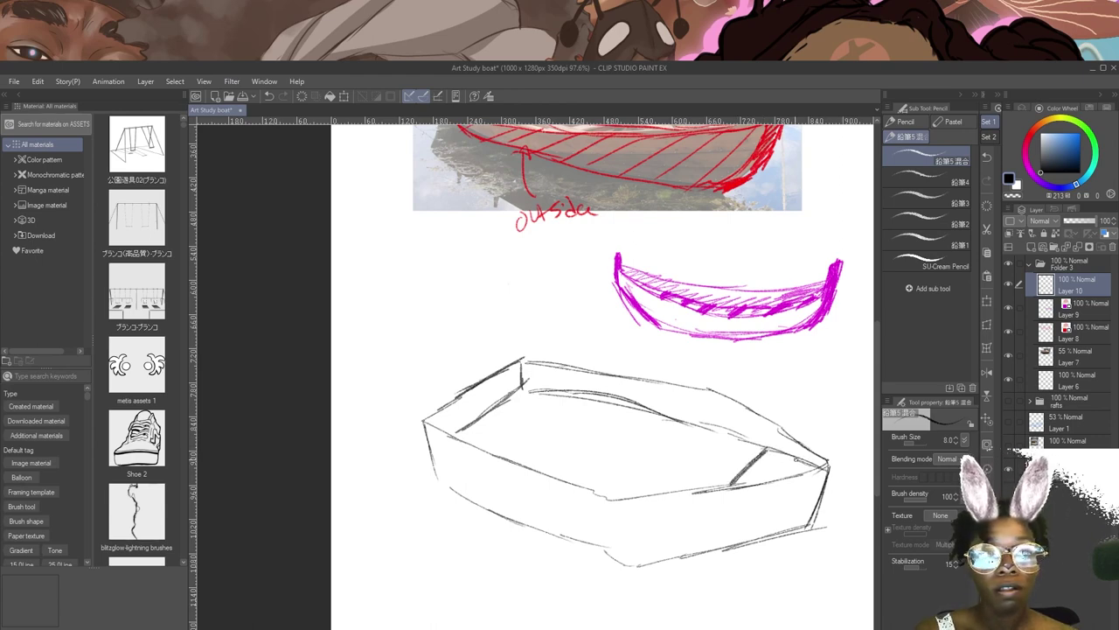
Sketch a rib on the far inner wall, thicken the inner edge and draw the bench planks across the boat.
{"action": "left_click_drag", "start_coordinate": [737, 409], "coordinate": [743, 438]}
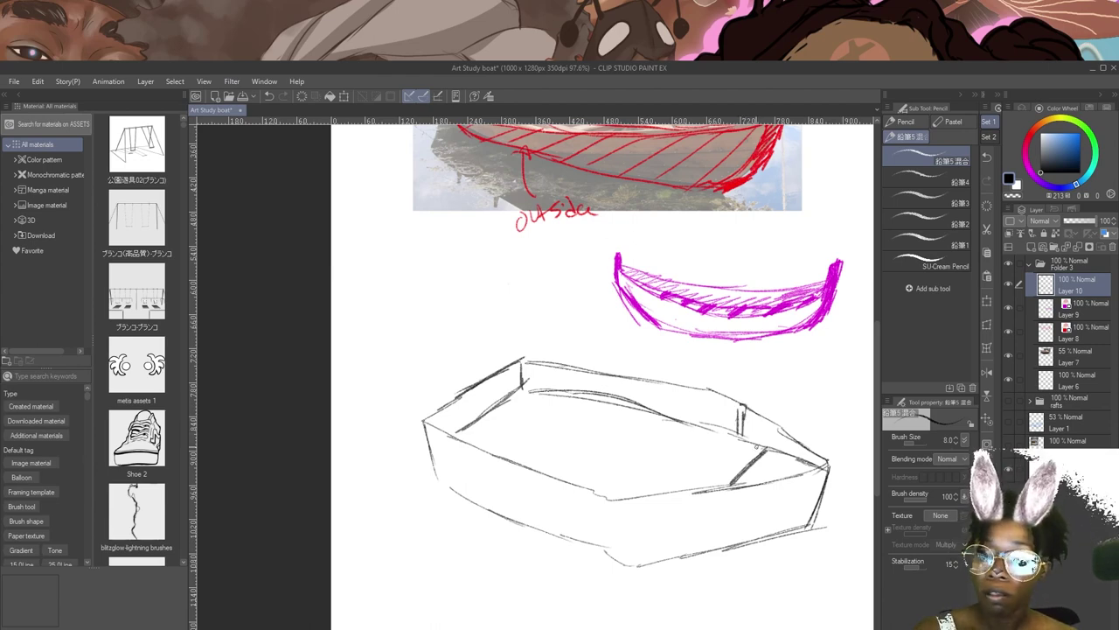
{"action": "mouse_move", "coordinate": [752, 437]}
{"action": "left_mouse_down"}
{"action": "mouse_move", "coordinate": [522, 381]}
{"action": "mouse_move", "coordinate": [753, 450]}
{"action": "left_mouse_up"}
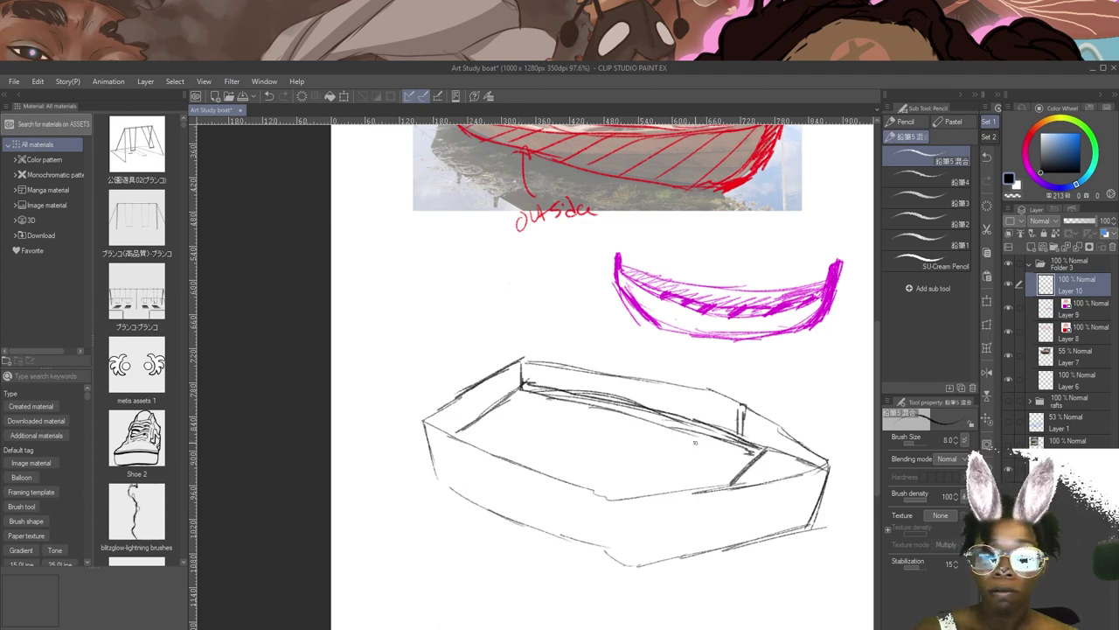
{"action": "mouse_move", "coordinate": [680, 431]}
{"action": "left_mouse_down"}
{"action": "mouse_move", "coordinate": [627, 495]}
{"action": "mouse_move", "coordinate": [638, 425]}
{"action": "mouse_move", "coordinate": [586, 481]}
{"action": "mouse_move", "coordinate": [605, 456]}
{"action": "left_mouse_up"}
{"action": "left_click_drag", "start_coordinate": [550, 409], "coordinate": [503, 441]}
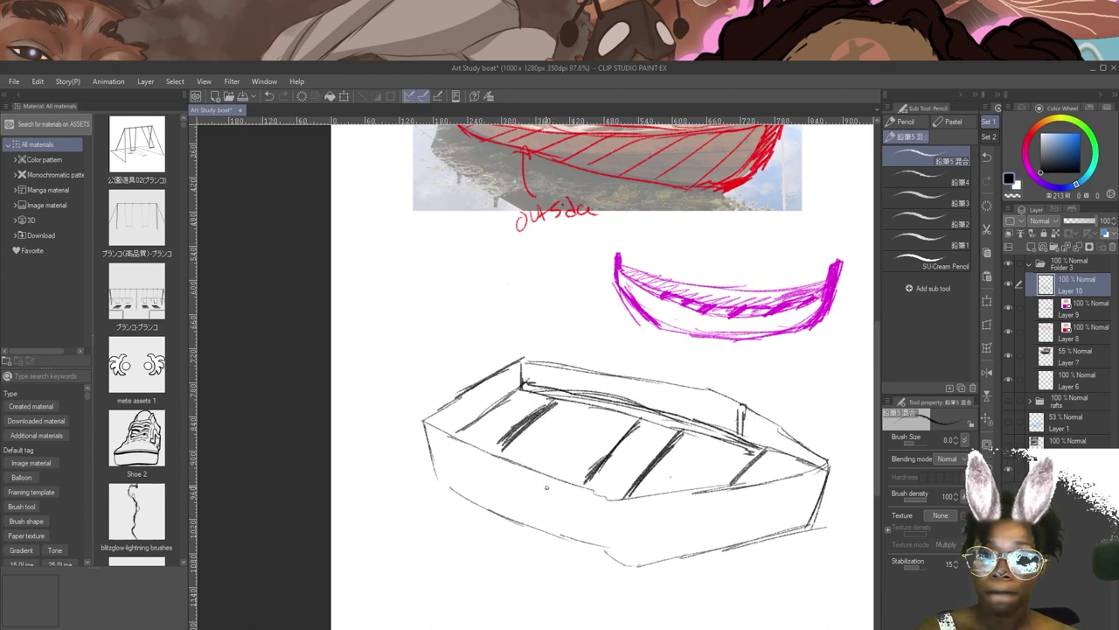
Sketch an oar with its oarlock on the near side and the second oar's handle on the far rim.
{"action": "mouse_move", "coordinate": [542, 450]}
{"action": "left_mouse_down"}
{"action": "mouse_move", "coordinate": [536, 497]}
{"action": "mouse_move", "coordinate": [564, 431]}
{"action": "mouse_move", "coordinate": [495, 595]}
{"action": "mouse_move", "coordinate": [549, 467]}
{"action": "left_mouse_up"}
{"action": "mouse_move", "coordinate": [535, 479]}
{"action": "left_mouse_down"}
{"action": "mouse_move", "coordinate": [492, 553]}
{"action": "mouse_move", "coordinate": [542, 516]}
{"action": "left_mouse_up"}
{"action": "left_click_drag", "start_coordinate": [567, 476], "coordinate": [520, 572]}
{"action": "left_click_drag", "start_coordinate": [606, 406], "coordinate": [566, 496]}
{"action": "mouse_move", "coordinate": [586, 439]}
{"action": "left_mouse_down"}
{"action": "mouse_move", "coordinate": [577, 447]}
{"action": "mouse_move", "coordinate": [634, 462]}
{"action": "left_mouse_up"}
{"action": "left_click_drag", "start_coordinate": [603, 489], "coordinate": [612, 463]}
{"action": "left_click_drag", "start_coordinate": [508, 519], "coordinate": [507, 527]}
{"action": "left_click_drag", "start_coordinate": [517, 526], "coordinate": [524, 531]}
{"action": "mouse_move", "coordinate": [625, 428]}
{"action": "left_mouse_down"}
{"action": "mouse_move", "coordinate": [592, 412]}
{"action": "mouse_move", "coordinate": [644, 434]}
{"action": "left_mouse_up"}
{"action": "left_click_drag", "start_coordinate": [712, 563], "coordinate": [720, 566]}
{"action": "left_click_drag", "start_coordinate": [645, 439], "coordinate": [710, 450]}
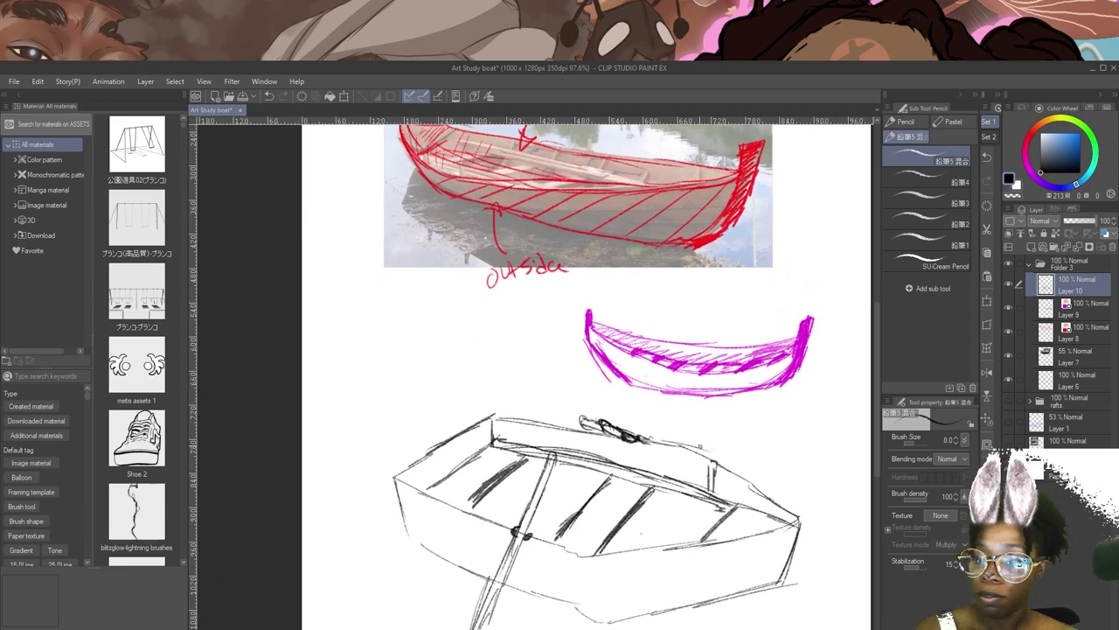
Finish the rowboat sketch with a double rim, a stern notch, the oar blade and water ripples around the hull.
{"action": "left_click_drag", "start_coordinate": [647, 560], "coordinate": [702, 448]}
{"action": "left_click_drag", "start_coordinate": [482, 509], "coordinate": [820, 537]}
{"action": "left_click_drag", "start_coordinate": [519, 517], "coordinate": [398, 427]}
{"action": "left_click_drag", "start_coordinate": [776, 402], "coordinate": [720, 468]}
{"action": "left_click_drag", "start_coordinate": [790, 449], "coordinate": [797, 537]}
{"action": "left_click_drag", "start_coordinate": [525, 419], "coordinate": [601, 477]}
{"action": "mouse_move", "coordinate": [601, 469]}
{"action": "left_mouse_down"}
{"action": "mouse_move", "coordinate": [538, 519]}
{"action": "mouse_move", "coordinate": [583, 496]}
{"action": "mouse_move", "coordinate": [681, 487]}
{"action": "left_mouse_up"}
{"action": "left_click_drag", "start_coordinate": [612, 533], "coordinate": [620, 454]}
{"action": "left_click_drag", "start_coordinate": [489, 453], "coordinate": [496, 477]}
{"action": "mouse_move", "coordinate": [495, 466]}
{"action": "left_mouse_down"}
{"action": "mouse_move", "coordinate": [535, 498]}
{"action": "mouse_move", "coordinate": [642, 539]}
{"action": "left_mouse_up"}
{"action": "left_click_drag", "start_coordinate": [738, 552], "coordinate": [666, 553]}
{"action": "mouse_move", "coordinate": [575, 540]}
{"action": "left_mouse_down"}
{"action": "mouse_move", "coordinate": [670, 551]}
{"action": "mouse_move", "coordinate": [788, 504]}
{"action": "left_mouse_up"}
{"action": "left_click_drag", "start_coordinate": [597, 537], "coordinate": [788, 503]}
{"action": "left_click_drag", "start_coordinate": [561, 462], "coordinate": [631, 539]}
{"action": "mouse_move", "coordinate": [571, 417]}
{"action": "left_mouse_down"}
{"action": "mouse_move", "coordinate": [571, 440]}
{"action": "mouse_move", "coordinate": [623, 425]}
{"action": "left_mouse_up"}
{"action": "left_click_drag", "start_coordinate": [569, 423], "coordinate": [513, 459]}
{"action": "mouse_move", "coordinate": [514, 448]}
{"action": "left_mouse_down"}
{"action": "mouse_move", "coordinate": [525, 449]}
{"action": "mouse_move", "coordinate": [471, 482]}
{"action": "left_mouse_up"}
{"action": "left_click_drag", "start_coordinate": [740, 578], "coordinate": [646, 502]}
{"action": "mouse_move", "coordinate": [780, 452]}
{"action": "left_mouse_down"}
{"action": "mouse_move", "coordinate": [757, 520]}
{"action": "mouse_move", "coordinate": [776, 548]}
{"action": "left_mouse_up"}
{"action": "left_click_drag", "start_coordinate": [758, 475], "coordinate": [693, 491]}
{"action": "left_click_drag", "start_coordinate": [525, 501], "coordinate": [551, 509]}
{"action": "left_click_drag", "start_coordinate": [363, 439], "coordinate": [552, 522]}
{"action": "left_click_drag", "start_coordinate": [528, 503], "coordinate": [761, 476]}
Turn the rowboat sketch layer blue at 50% opacity and add a new layer for inking with the Pudding G Pen.
{"action": "left_click", "coordinate": [1105, 233]}
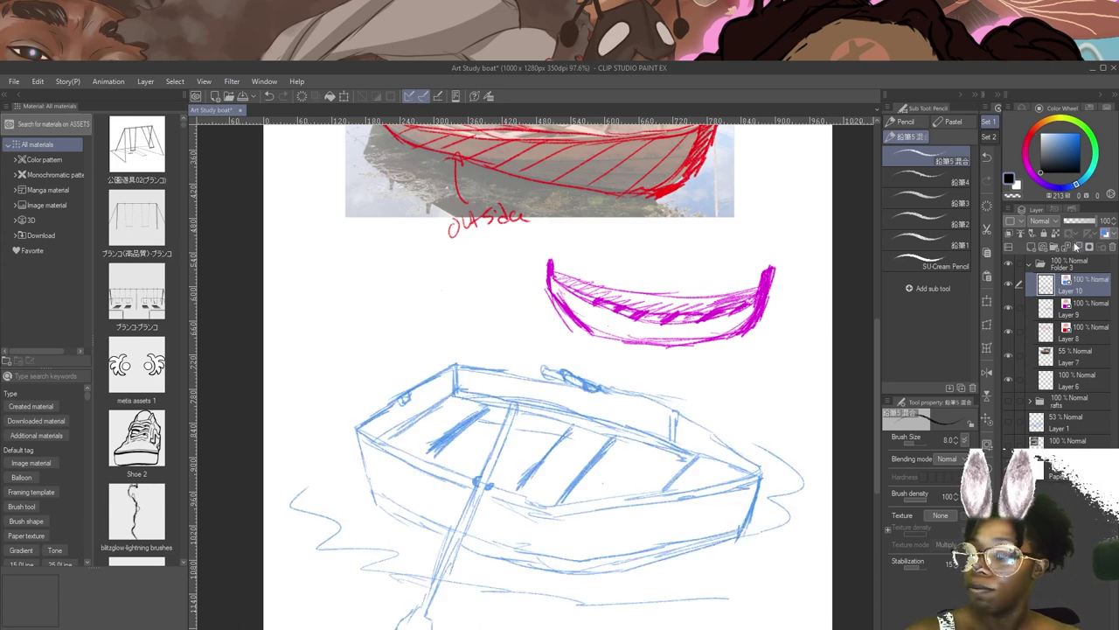
{"action": "left_click", "coordinate": [1079, 221]}
{"action": "left_click", "coordinate": [1031, 247]}
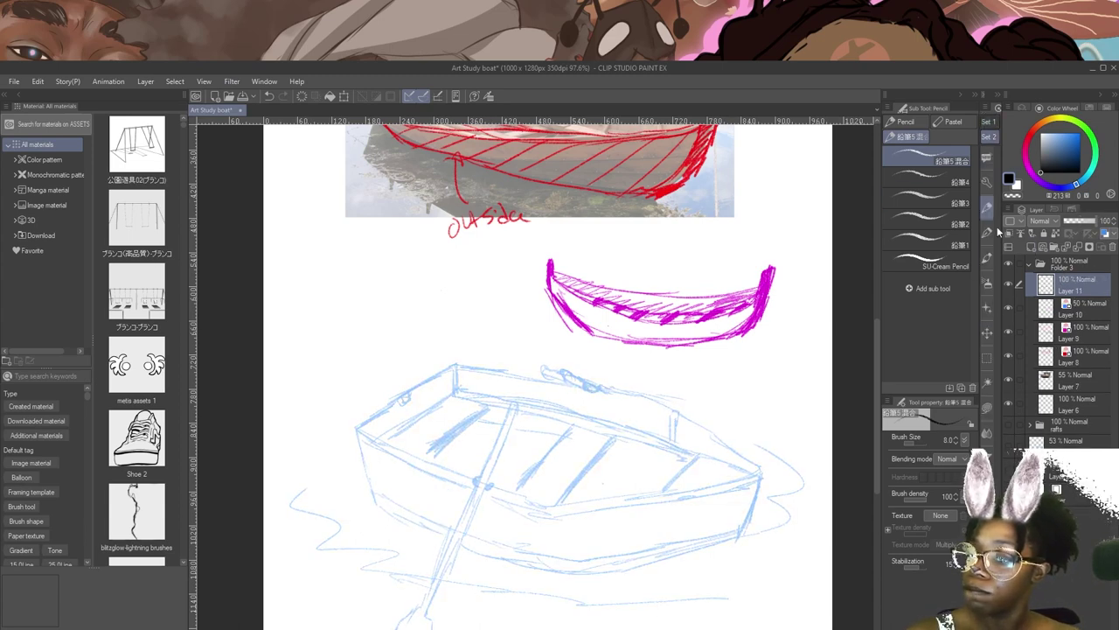
{"action": "left_click", "coordinate": [987, 232]}
Ink the rowboat's hull, double rim and notched stern in black over the blue sketch.
{"action": "mouse_move", "coordinate": [761, 475]}
{"action": "left_mouse_down"}
{"action": "mouse_move", "coordinate": [740, 535]}
{"action": "mouse_move", "coordinate": [920, 506]}
{"action": "left_mouse_up"}
{"action": "left_click_drag", "start_coordinate": [615, 366], "coordinate": [569, 392]}
{"action": "mouse_move", "coordinate": [600, 384]}
{"action": "left_mouse_down"}
{"action": "mouse_move", "coordinate": [599, 402]}
{"action": "mouse_move", "coordinate": [516, 447]}
{"action": "mouse_move", "coordinate": [535, 523]}
{"action": "left_mouse_up"}
{"action": "left_click_drag", "start_coordinate": [560, 544], "coordinate": [458, 429]}
{"action": "left_click_drag", "start_coordinate": [543, 454], "coordinate": [467, 484]}
{"action": "mouse_move", "coordinate": [354, 440]}
{"action": "left_mouse_down"}
{"action": "mouse_move", "coordinate": [436, 478]}
{"action": "mouse_move", "coordinate": [625, 504]}
{"action": "mouse_move", "coordinate": [720, 477]}
{"action": "left_mouse_up"}
{"action": "left_click_drag", "start_coordinate": [612, 438], "coordinate": [627, 509]}
{"action": "mouse_move", "coordinate": [450, 373]}
{"action": "left_mouse_down"}
{"action": "mouse_move", "coordinate": [576, 396]}
{"action": "mouse_move", "coordinate": [754, 476]}
{"action": "left_mouse_up"}
{"action": "left_click_drag", "start_coordinate": [560, 437], "coordinate": [605, 451]}
{"action": "left_click_drag", "start_coordinate": [397, 451], "coordinate": [512, 501]}
{"action": "mouse_move", "coordinate": [397, 459]}
{"action": "left_mouse_down"}
{"action": "mouse_move", "coordinate": [512, 510]}
{"action": "mouse_move", "coordinate": [680, 537]}
{"action": "mouse_move", "coordinate": [797, 497]}
{"action": "left_mouse_up"}
{"action": "left_click_drag", "start_coordinate": [531, 525], "coordinate": [608, 509]}
Ink the stern seat and the middle bench inside the rowboat.
{"action": "mouse_move", "coordinate": [496, 383]}
{"action": "left_mouse_down"}
{"action": "mouse_move", "coordinate": [497, 418]}
{"action": "mouse_move", "coordinate": [421, 458]}
{"action": "left_mouse_up"}
{"action": "left_click_drag", "start_coordinate": [528, 429], "coordinate": [463, 477]}
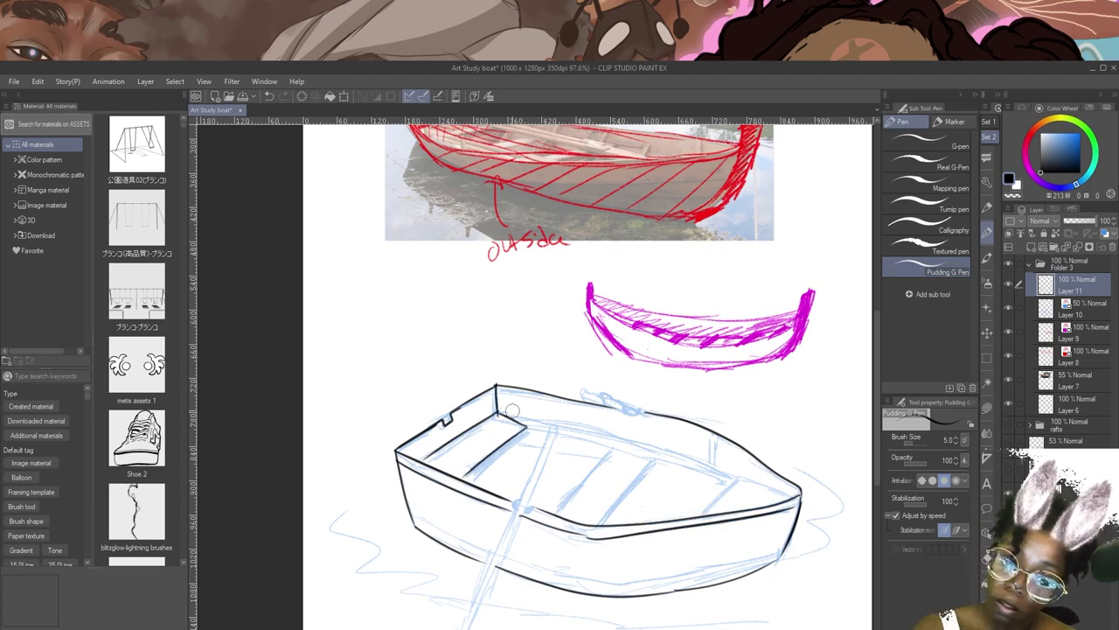
{"action": "left_click_drag", "start_coordinate": [530, 426], "coordinate": [473, 478]}
{"action": "mouse_move", "coordinate": [574, 437]}
{"action": "left_mouse_down"}
{"action": "mouse_move", "coordinate": [506, 418]}
{"action": "mouse_move", "coordinate": [695, 466]}
{"action": "mouse_move", "coordinate": [654, 504]}
{"action": "left_mouse_up"}
{"action": "left_click_drag", "start_coordinate": [575, 428], "coordinate": [623, 432]}
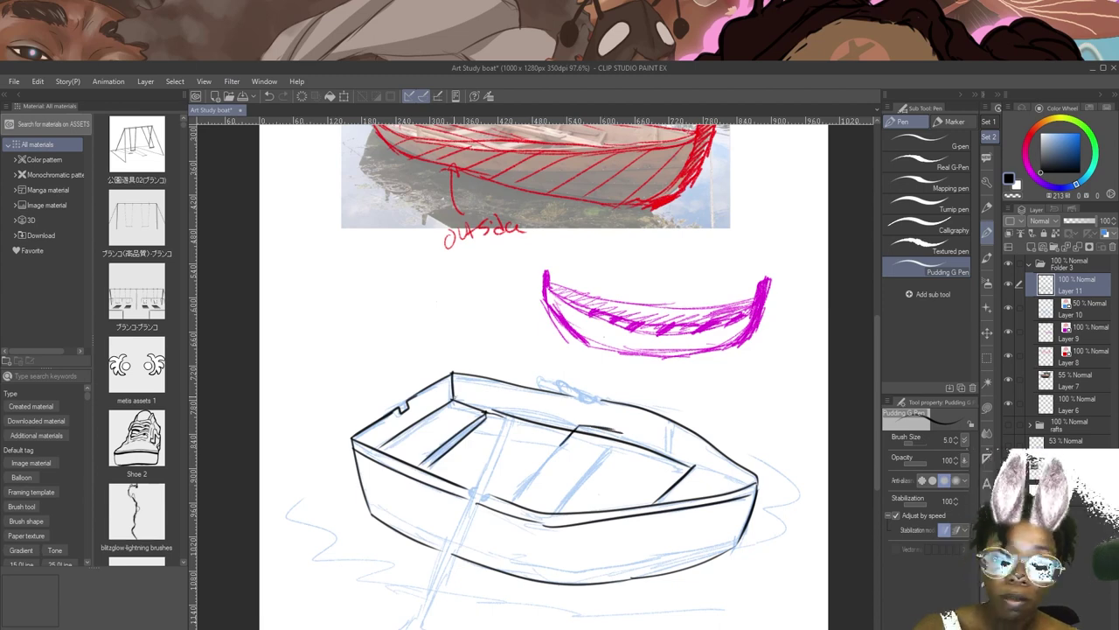
{"action": "left_click_drag", "start_coordinate": [454, 374], "coordinate": [455, 399]}
{"action": "left_click_drag", "start_coordinate": [622, 435], "coordinate": [553, 511]}
{"action": "left_click_drag", "start_coordinate": [569, 436], "coordinate": [511, 500]}
{"action": "left_click_drag", "start_coordinate": [622, 435], "coordinate": [557, 512]}
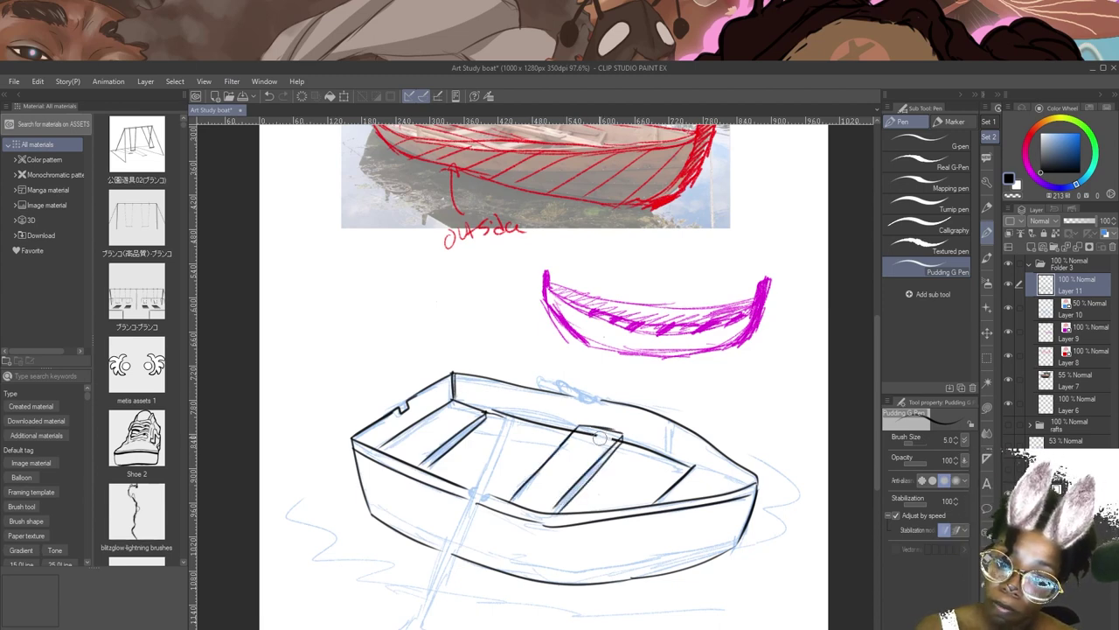
Ink the bench undersides and the ribs along the rowboat's far inner wall.
{"action": "left_click_drag", "start_coordinate": [549, 473], "coordinate": [568, 482]}
{"action": "left_click_drag", "start_coordinate": [506, 425], "coordinate": [587, 447]}
{"action": "mouse_move", "coordinate": [631, 457]}
{"action": "left_mouse_down"}
{"action": "mouse_move", "coordinate": [694, 478]}
{"action": "mouse_move", "coordinate": [625, 461]}
{"action": "left_mouse_up"}
{"action": "left_click_drag", "start_coordinate": [535, 397], "coordinate": [534, 434]}
{"action": "left_click_drag", "start_coordinate": [540, 400], "coordinate": [543, 436]}
{"action": "mouse_move", "coordinate": [592, 393]}
{"action": "left_mouse_down"}
{"action": "mouse_move", "coordinate": [637, 418]}
{"action": "mouse_move", "coordinate": [601, 440]}
{"action": "left_mouse_up"}
{"action": "mouse_move", "coordinate": [608, 414]}
{"action": "left_mouse_down"}
{"action": "mouse_move", "coordinate": [610, 444]}
{"action": "mouse_move", "coordinate": [698, 473]}
{"action": "left_mouse_up"}
{"action": "mouse_move", "coordinate": [705, 441]}
{"action": "left_mouse_down"}
{"action": "mouse_move", "coordinate": [709, 477]}
{"action": "mouse_move", "coordinate": [800, 515]}
{"action": "left_mouse_up"}
{"action": "left_click_drag", "start_coordinate": [590, 452], "coordinate": [604, 455]}
{"action": "left_click_drag", "start_coordinate": [622, 461], "coordinate": [672, 474]}
{"action": "left_click_drag", "start_coordinate": [716, 487], "coordinate": [786, 509]}
Ink the near oar with its blade and the far oar's handle.
{"action": "mouse_move", "coordinate": [769, 628]}
{"action": "left_mouse_down"}
{"action": "mouse_move", "coordinate": [703, 564]}
{"action": "mouse_move", "coordinate": [678, 562]}
{"action": "left_mouse_up"}
{"action": "mouse_move", "coordinate": [385, 460]}
{"action": "left_mouse_down"}
{"action": "mouse_move", "coordinate": [460, 496]}
{"action": "mouse_move", "coordinate": [583, 528]}
{"action": "mouse_move", "coordinate": [752, 500]}
{"action": "left_mouse_up"}
{"action": "mouse_move", "coordinate": [492, 424]}
{"action": "left_mouse_down"}
{"action": "mouse_move", "coordinate": [587, 414]}
{"action": "mouse_move", "coordinate": [619, 366]}
{"action": "left_mouse_up"}
{"action": "left_click_drag", "start_coordinate": [622, 365], "coordinate": [588, 455]}
{"action": "mouse_move", "coordinate": [584, 463]}
{"action": "left_mouse_down"}
{"action": "mouse_move", "coordinate": [634, 360]}
{"action": "mouse_move", "coordinate": [581, 462]}
{"action": "left_mouse_up"}
{"action": "mouse_move", "coordinate": [633, 367]}
{"action": "left_mouse_down"}
{"action": "mouse_move", "coordinate": [584, 469]}
{"action": "mouse_move", "coordinate": [593, 495]}
{"action": "mouse_move", "coordinate": [585, 467]}
{"action": "left_mouse_up"}
{"action": "left_click_drag", "start_coordinate": [581, 457], "coordinate": [558, 473]}
{"action": "mouse_move", "coordinate": [836, 458]}
{"action": "left_mouse_down"}
{"action": "mouse_move", "coordinate": [687, 522]}
{"action": "mouse_move", "coordinate": [680, 589]}
{"action": "left_mouse_up"}
{"action": "left_click_drag", "start_coordinate": [762, 455], "coordinate": [743, 521]}
{"action": "left_click_drag", "start_coordinate": [743, 525], "coordinate": [775, 542]}
{"action": "mouse_move", "coordinate": [778, 531]}
{"action": "left_mouse_down"}
{"action": "mouse_move", "coordinate": [725, 560]}
{"action": "mouse_move", "coordinate": [649, 575]}
{"action": "left_mouse_up"}
{"action": "left_click_drag", "start_coordinate": [665, 573], "coordinate": [628, 541]}
Hatch the rowboat's shaded interior and ink the water ripples around the hull.
{"action": "left_click_drag", "start_coordinate": [354, 402], "coordinate": [367, 469]}
{"action": "left_click_drag", "start_coordinate": [438, 492], "coordinate": [387, 465]}
{"action": "mouse_move", "coordinate": [317, 444]}
{"action": "left_mouse_down"}
{"action": "mouse_move", "coordinate": [402, 487]}
{"action": "mouse_move", "coordinate": [577, 518]}
{"action": "left_mouse_up"}
{"action": "mouse_move", "coordinate": [589, 484]}
{"action": "left_mouse_down"}
{"action": "mouse_move", "coordinate": [743, 518]}
{"action": "mouse_move", "coordinate": [721, 529]}
{"action": "left_mouse_up"}
{"action": "mouse_move", "coordinate": [638, 423]}
{"action": "left_mouse_down"}
{"action": "mouse_move", "coordinate": [529, 433]}
{"action": "mouse_move", "coordinate": [511, 451]}
{"action": "mouse_move", "coordinate": [537, 456]}
{"action": "left_mouse_up"}
{"action": "mouse_move", "coordinate": [696, 444]}
{"action": "left_mouse_down"}
{"action": "mouse_move", "coordinate": [651, 485]}
{"action": "mouse_move", "coordinate": [687, 467]}
{"action": "left_mouse_up"}
{"action": "left_click_drag", "start_coordinate": [739, 390], "coordinate": [717, 422]}
{"action": "mouse_move", "coordinate": [698, 381]}
{"action": "left_mouse_down"}
{"action": "mouse_move", "coordinate": [662, 395]}
{"action": "mouse_move", "coordinate": [673, 402]}
{"action": "left_mouse_up"}
{"action": "mouse_move", "coordinate": [650, 373]}
{"action": "left_mouse_down"}
{"action": "mouse_move", "coordinate": [595, 392]}
{"action": "mouse_move", "coordinate": [611, 401]}
{"action": "left_mouse_up"}
{"action": "left_click_drag", "start_coordinate": [578, 360], "coordinate": [544, 379]}
{"action": "mouse_move", "coordinate": [821, 611]}
{"action": "left_mouse_down"}
{"action": "mouse_move", "coordinate": [762, 525]}
{"action": "mouse_move", "coordinate": [750, 536]}
{"action": "left_mouse_up"}
{"action": "left_click_drag", "start_coordinate": [316, 398], "coordinate": [413, 488]}
{"action": "left_click_drag", "start_coordinate": [782, 365], "coordinate": [824, 462]}
{"action": "left_click_drag", "start_coordinate": [825, 467], "coordinate": [693, 491]}
{"action": "left_click_drag", "start_coordinate": [462, 497], "coordinate": [722, 524]}
{"action": "scroll", "coordinate": [811, 515], "scroll_direction": "down", "scroll_amount": 5}
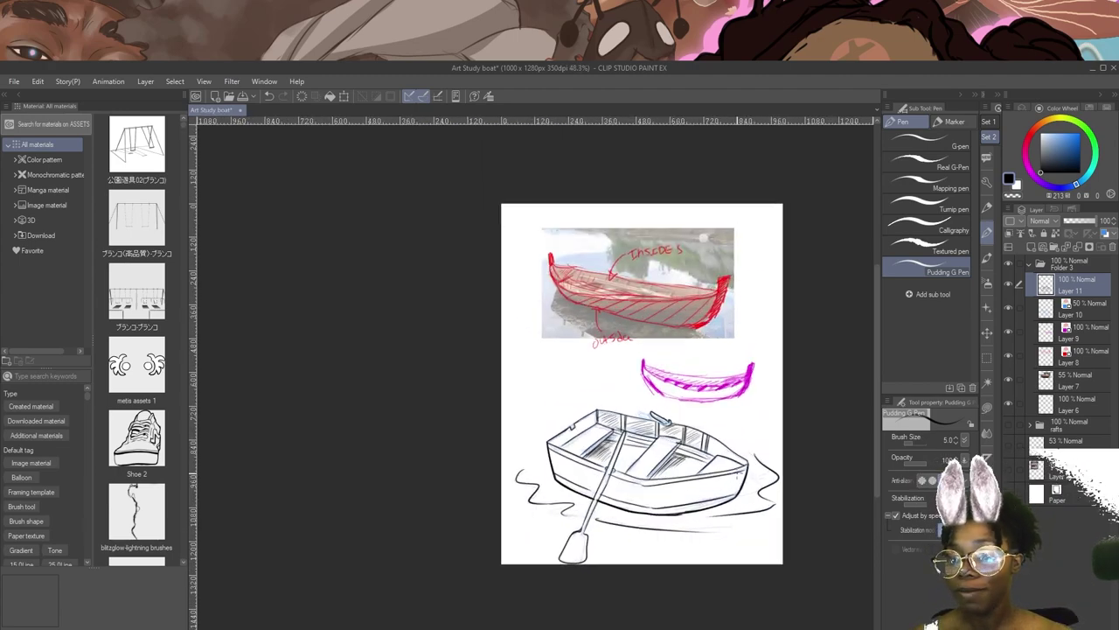
Collapse Folder 3 and rename it "rowboat".
{"action": "left_click", "coordinate": [1028, 263]}
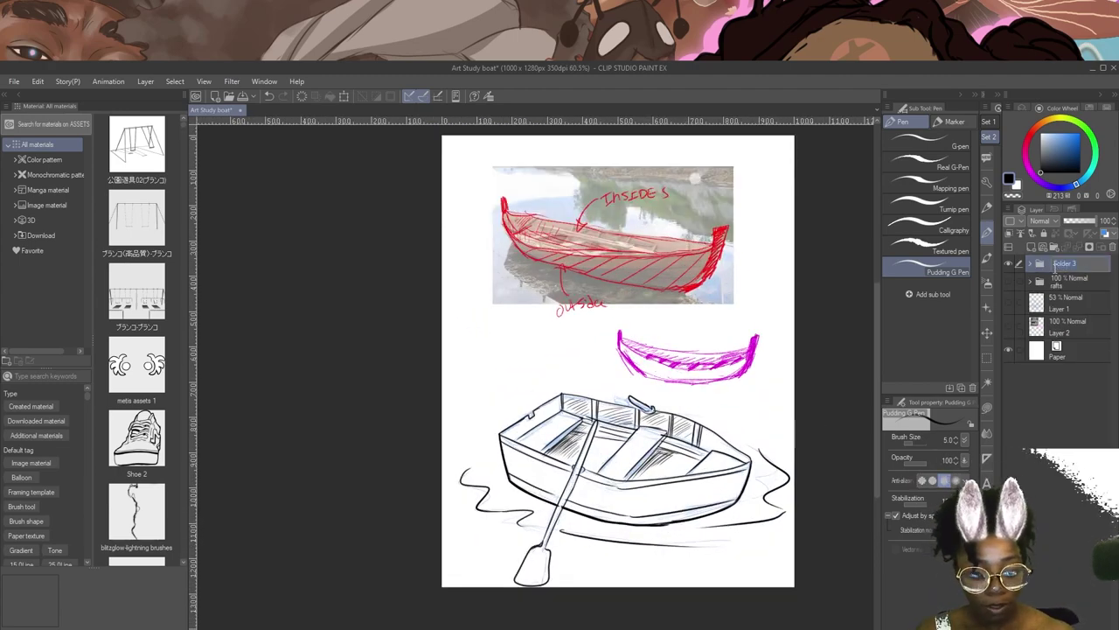
{"action": "double_click", "coordinate": [1058, 264]}
{"action": "type", "text": "rowboat"}
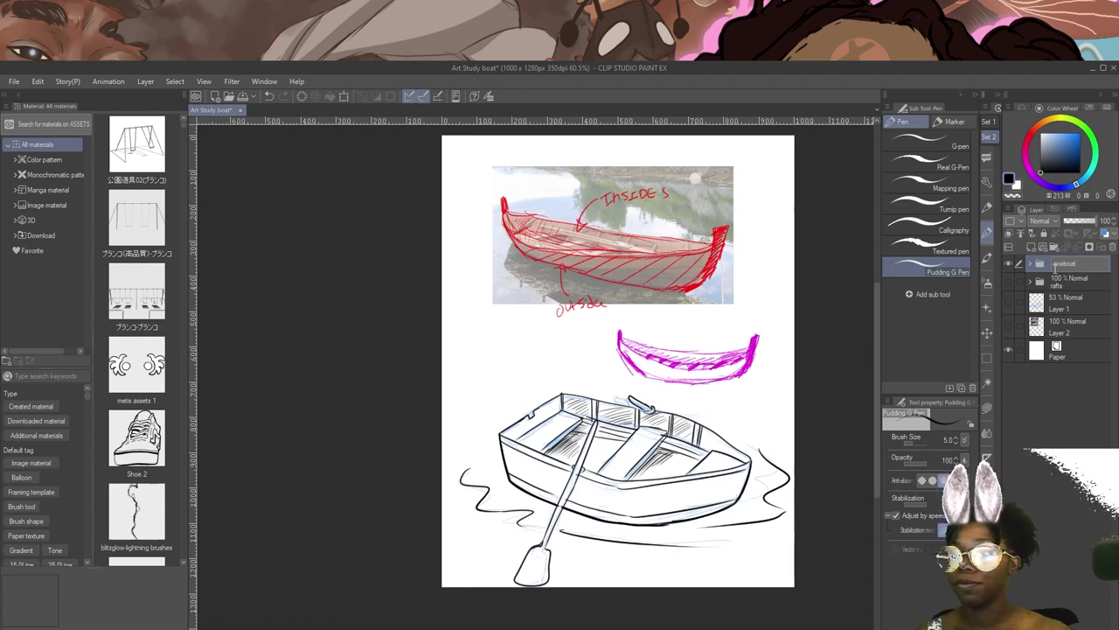
{"action": "key", "text": "Return"}
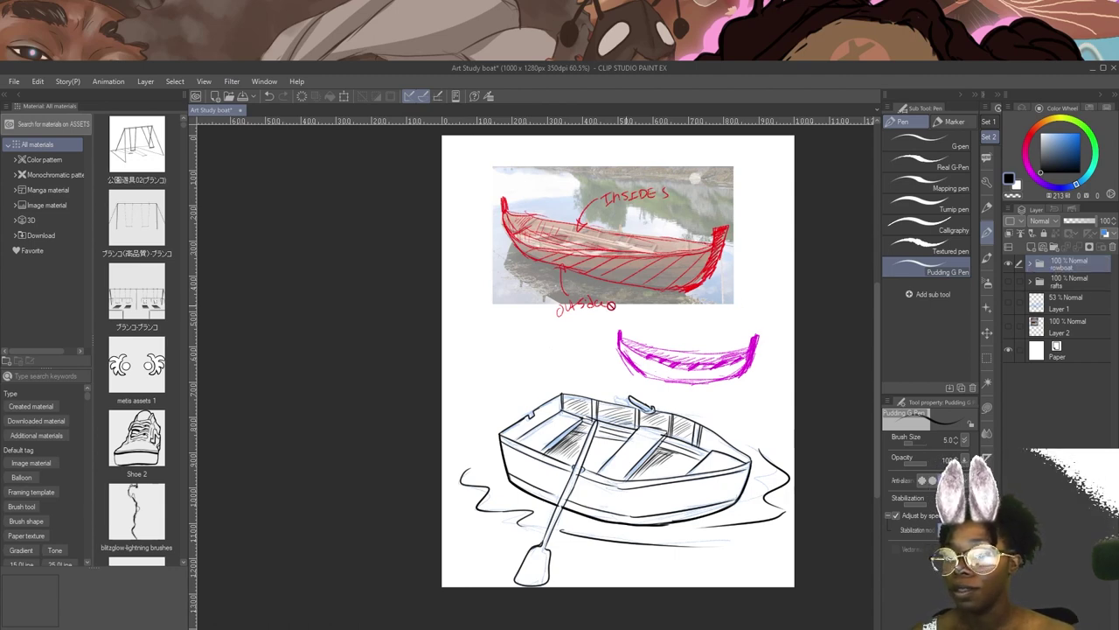
Hide the rowboat folder and create a folder named "sailboat" containing a new empty layer.
{"action": "scroll", "coordinate": [647, 306], "scroll_direction": "down", "scroll_amount": 2}
{"action": "scroll", "coordinate": [777, 333], "scroll_direction": "up", "scroll_amount": 3}
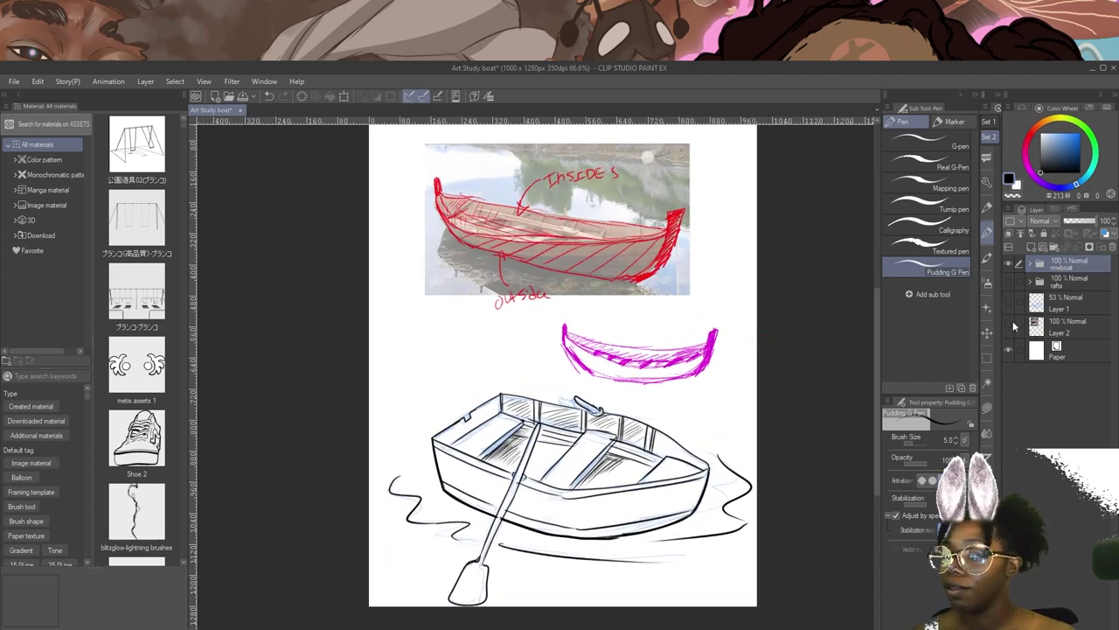
{"action": "left_click", "coordinate": [1010, 264]}
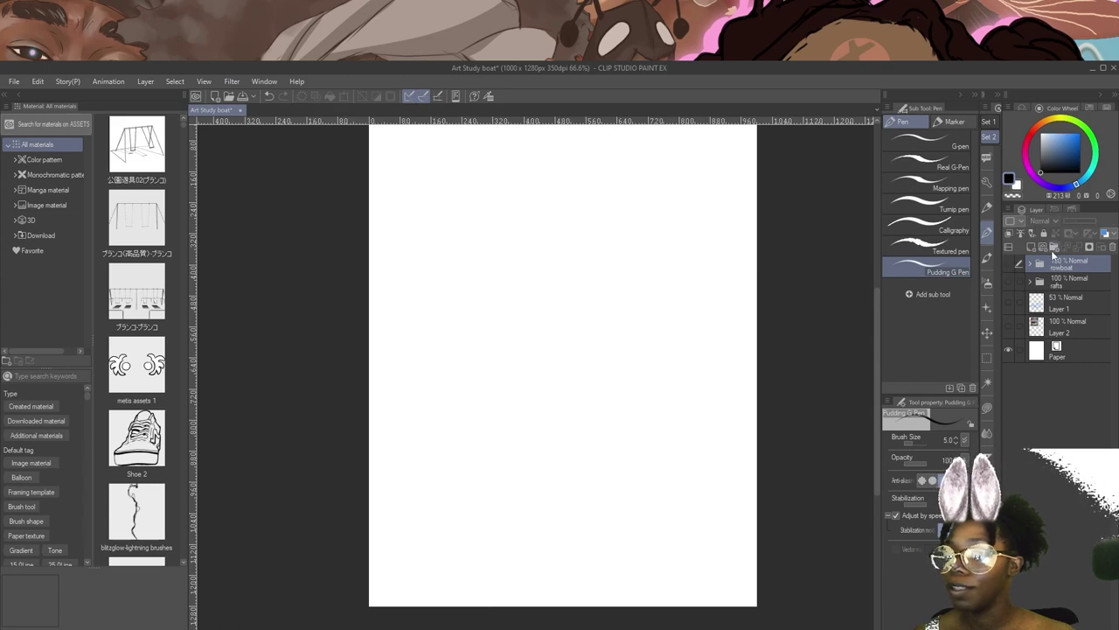
{"action": "left_click", "coordinate": [1054, 250]}
{"action": "double_click", "coordinate": [1054, 264]}
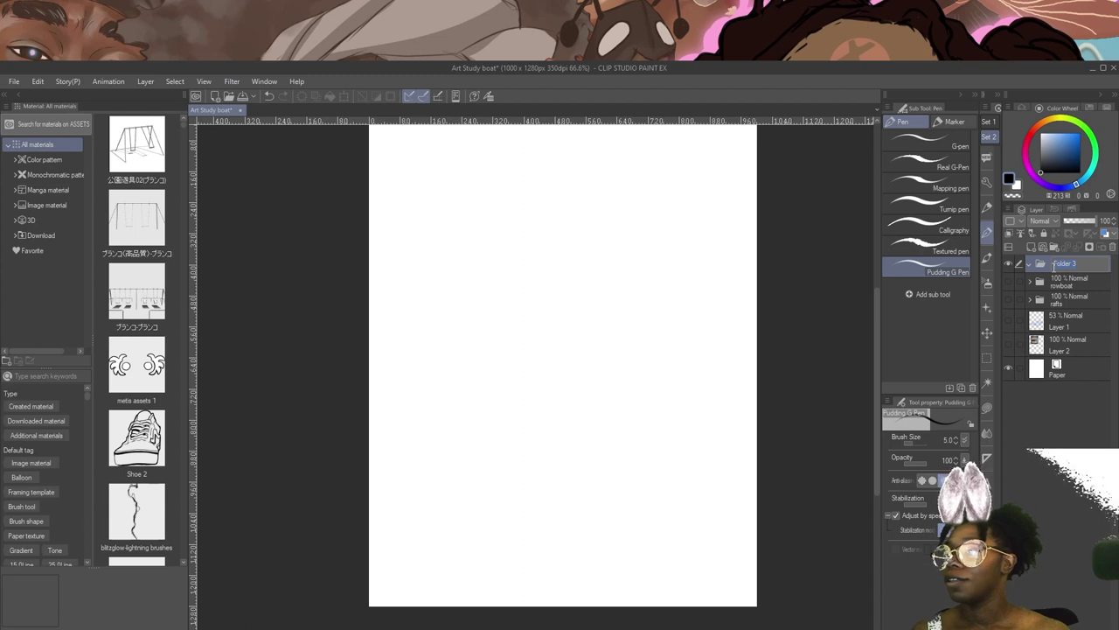
{"action": "type", "text": "sailboat"}
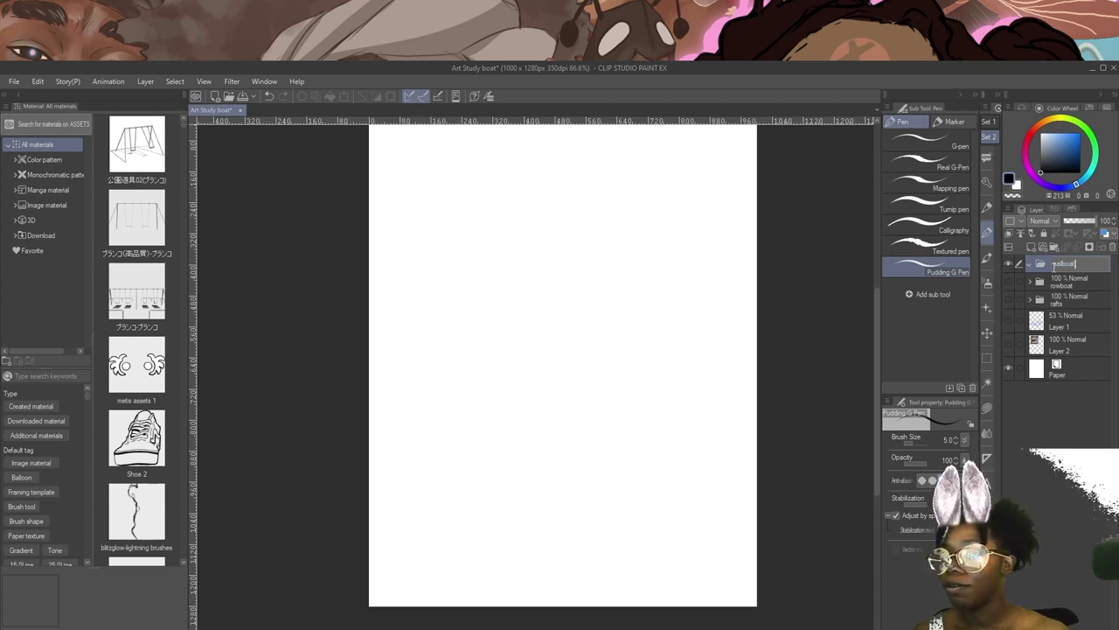
{"action": "key", "text": "Return"}
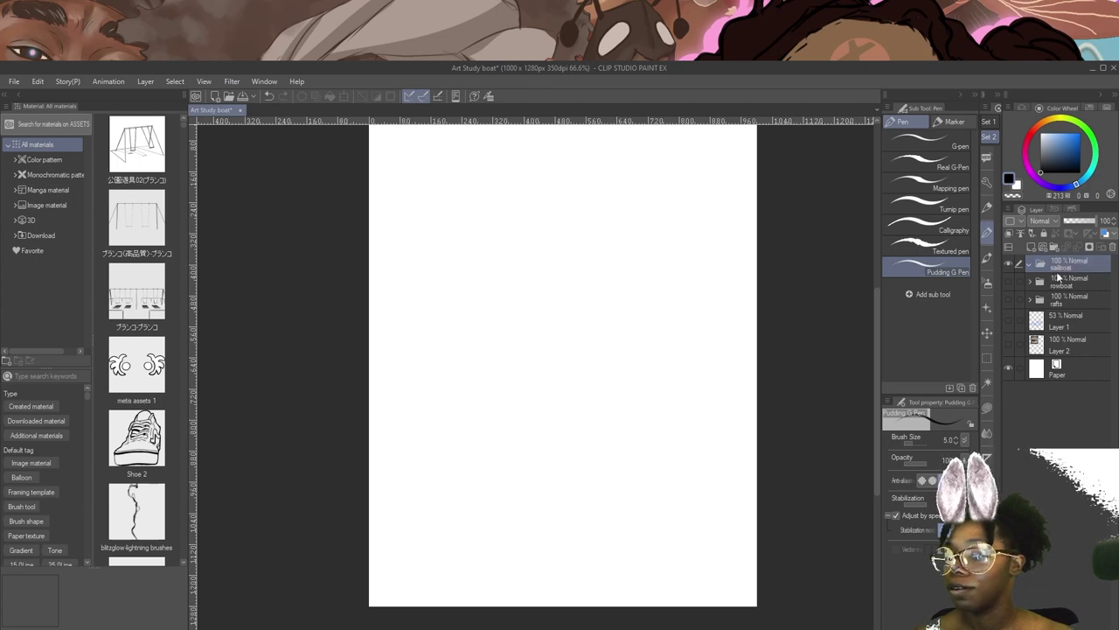
{"action": "left_click", "coordinate": [1029, 246]}
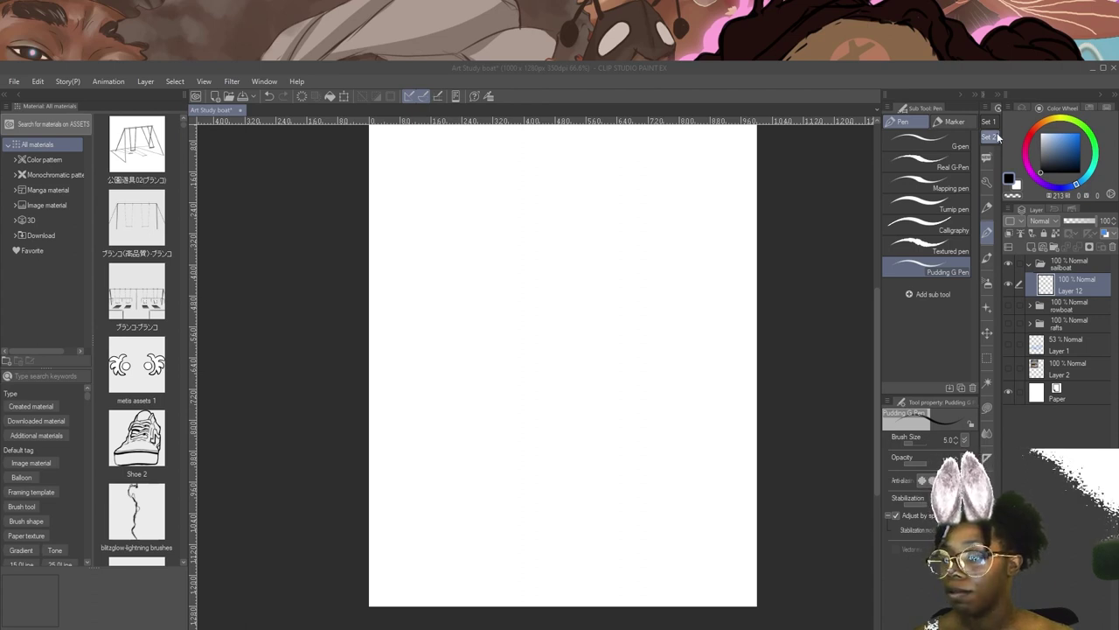
Paste the sailboat photo and scale it down within the upper part of the page.
{"action": "left_click", "coordinate": [988, 122]}
{"action": "left_click", "coordinate": [993, 278]}
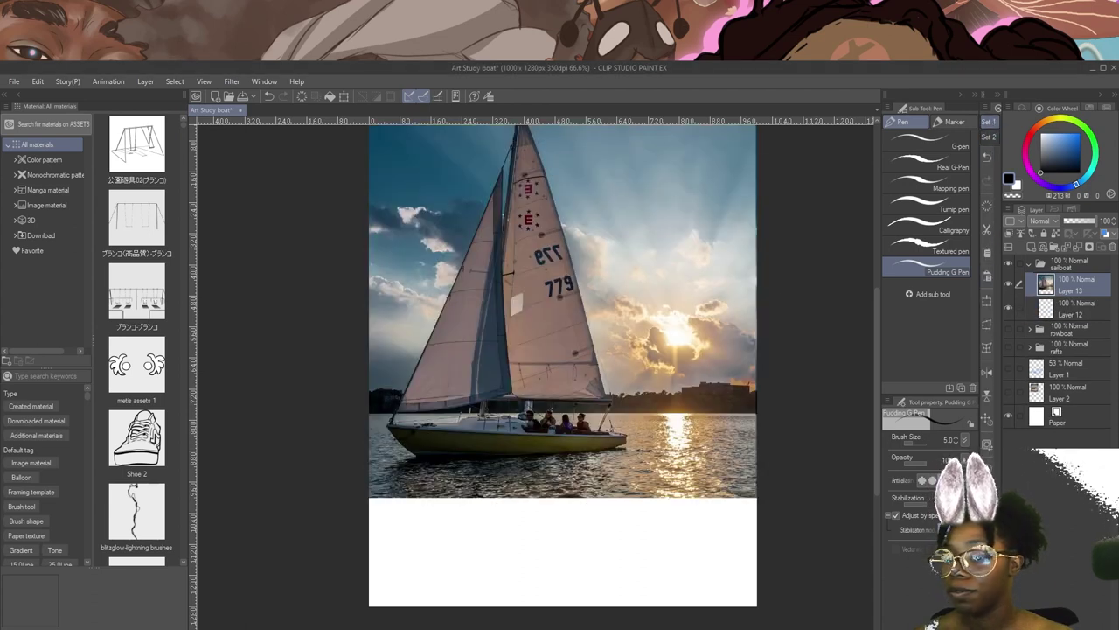
{"action": "scroll", "coordinate": [637, 315], "scroll_direction": "down", "scroll_amount": 2}
{"action": "scroll", "coordinate": [406, 193], "scroll_direction": "up", "scroll_amount": 2}
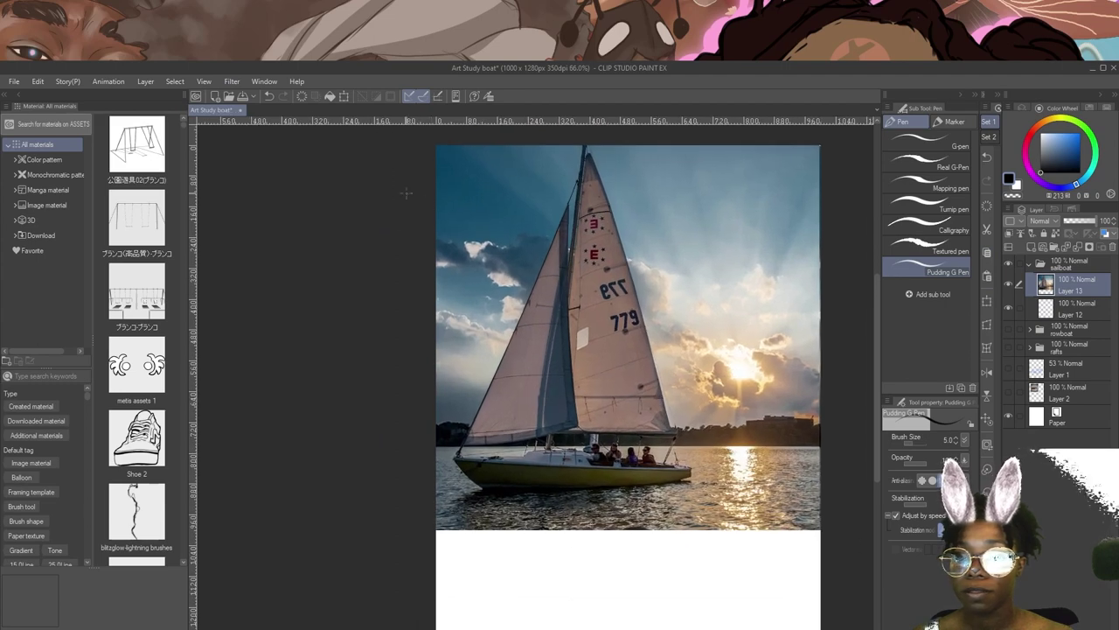
{"action": "left_click", "coordinate": [344, 96]}
{"action": "left_click_drag", "start_coordinate": [631, 264], "coordinate": [634, 271]}
{"action": "left_click_drag", "start_coordinate": [588, 523], "coordinate": [590, 447]}
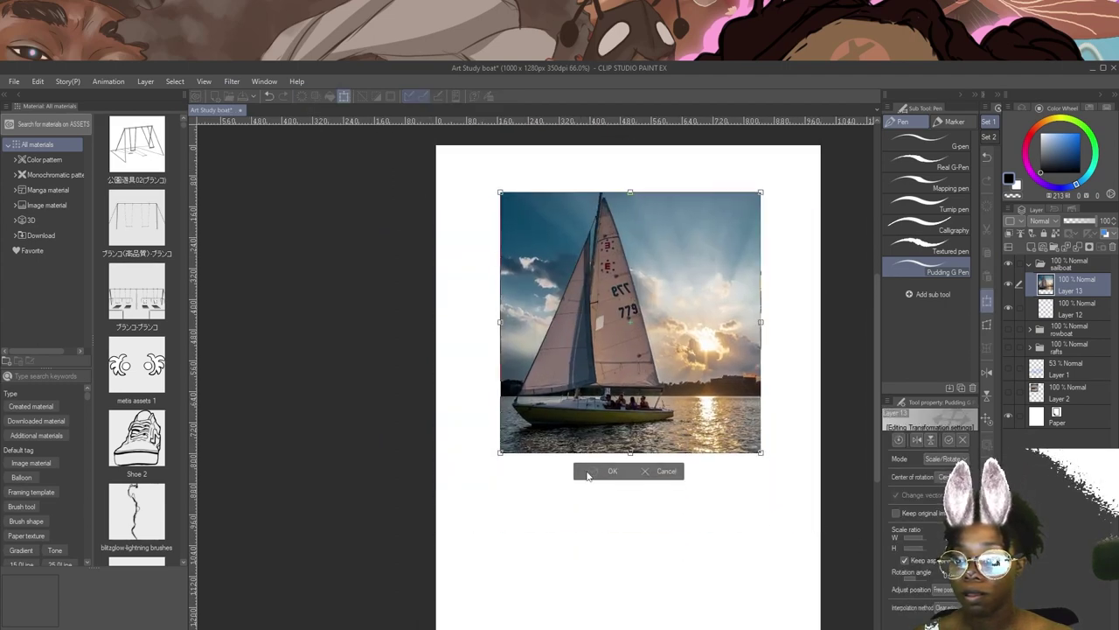
{"action": "left_click", "coordinate": [609, 471]}
Tint the sailboat photo layer blue at 77% opacity and move empty Layer 12 above it.
{"action": "left_click", "coordinate": [1103, 233]}
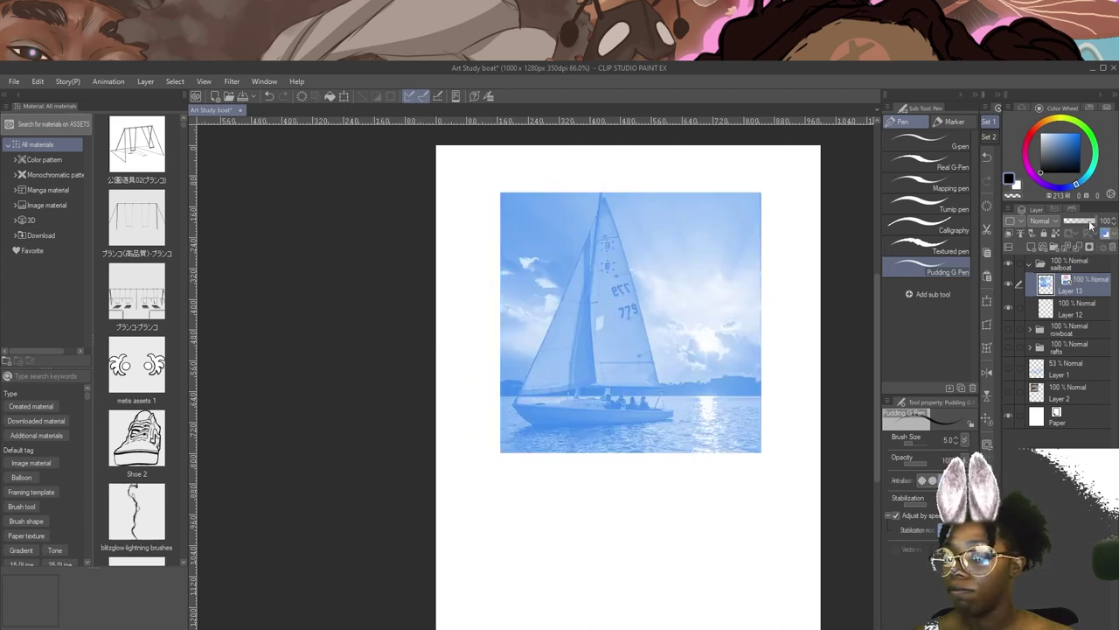
{"action": "left_click", "coordinate": [1093, 221]}
{"action": "left_click", "coordinate": [1071, 308]}
{"action": "left_click_drag", "start_coordinate": [1056, 303], "coordinate": [1052, 274]}
Choose red as the drawing colour and trace the outline of the sailboat's hull over the photo.
{"action": "scroll", "coordinate": [435, 245], "scroll_direction": "up", "scroll_amount": 3}
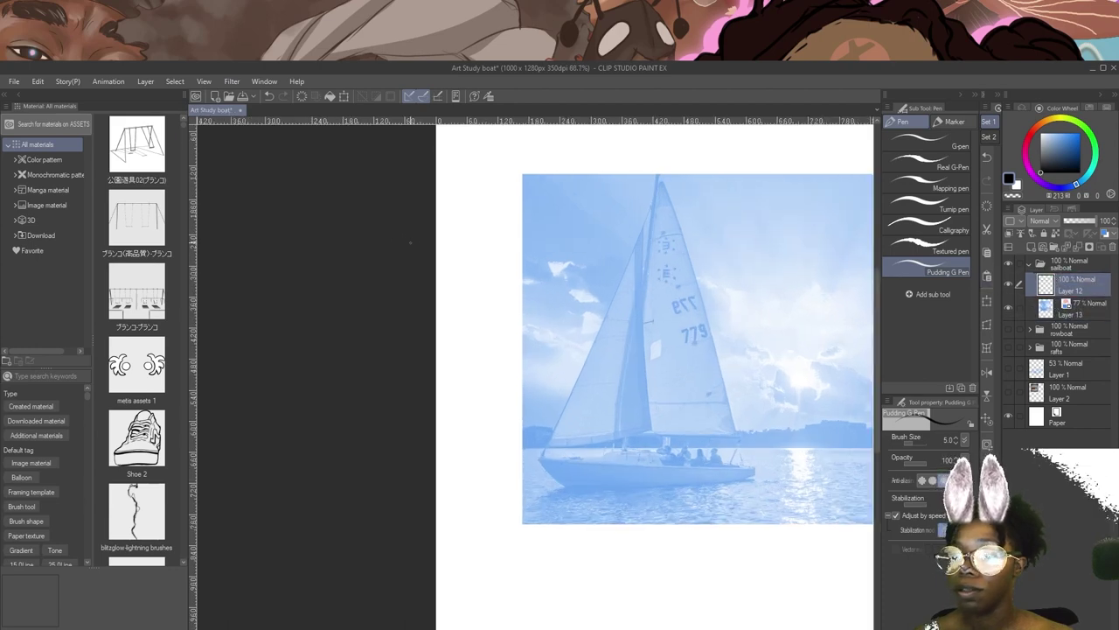
{"action": "scroll", "coordinate": [784, 246], "scroll_direction": "up", "scroll_amount": 3}
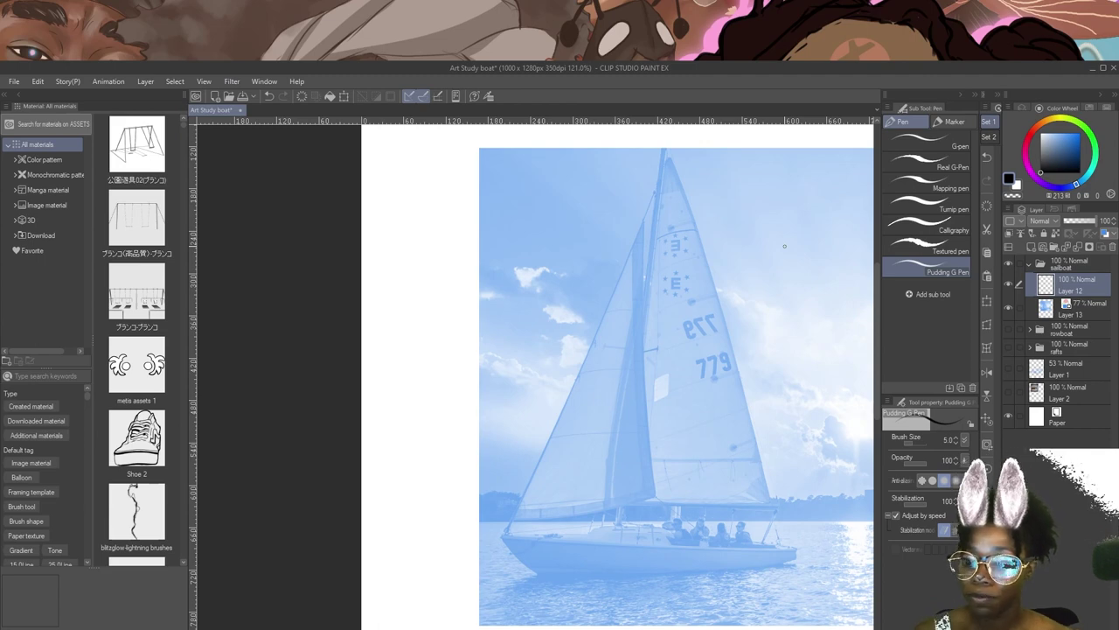
{"action": "left_click_drag", "start_coordinate": [776, 533], "coordinate": [751, 483]}
{"action": "left_click", "coordinate": [1033, 131]}
{"action": "left_click", "coordinate": [1080, 133]}
{"action": "left_click_drag", "start_coordinate": [480, 490], "coordinate": [616, 501]}
{"action": "left_click_drag", "start_coordinate": [608, 502], "coordinate": [770, 510]}
{"action": "left_click_drag", "start_coordinate": [478, 489], "coordinate": [511, 527]}
{"action": "left_click_drag", "start_coordinate": [513, 531], "coordinate": [771, 513]}
{"action": "mouse_move", "coordinate": [739, 568]}
{"action": "left_mouse_down"}
{"action": "mouse_move", "coordinate": [737, 604]}
{"action": "mouse_move", "coordinate": [716, 610]}
{"action": "left_mouse_up"}
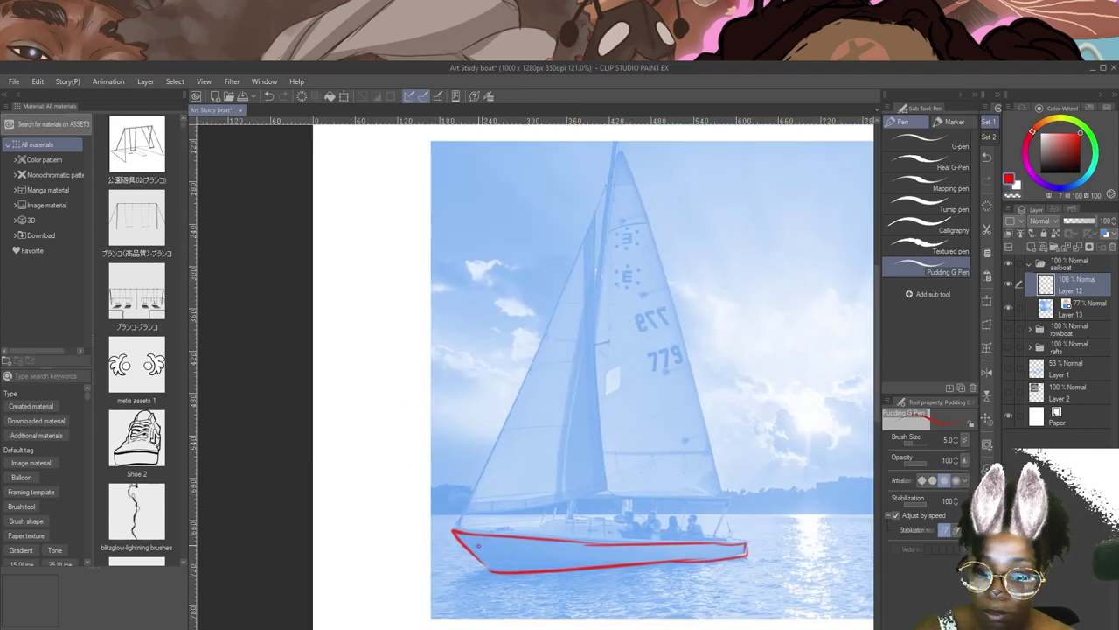
Trace the deck edge above the red hull in green and mark the seating area behind the cabin in yellow.
{"action": "key", "text": "x"}
{"action": "left_click_drag", "start_coordinate": [488, 530], "coordinate": [718, 533]}
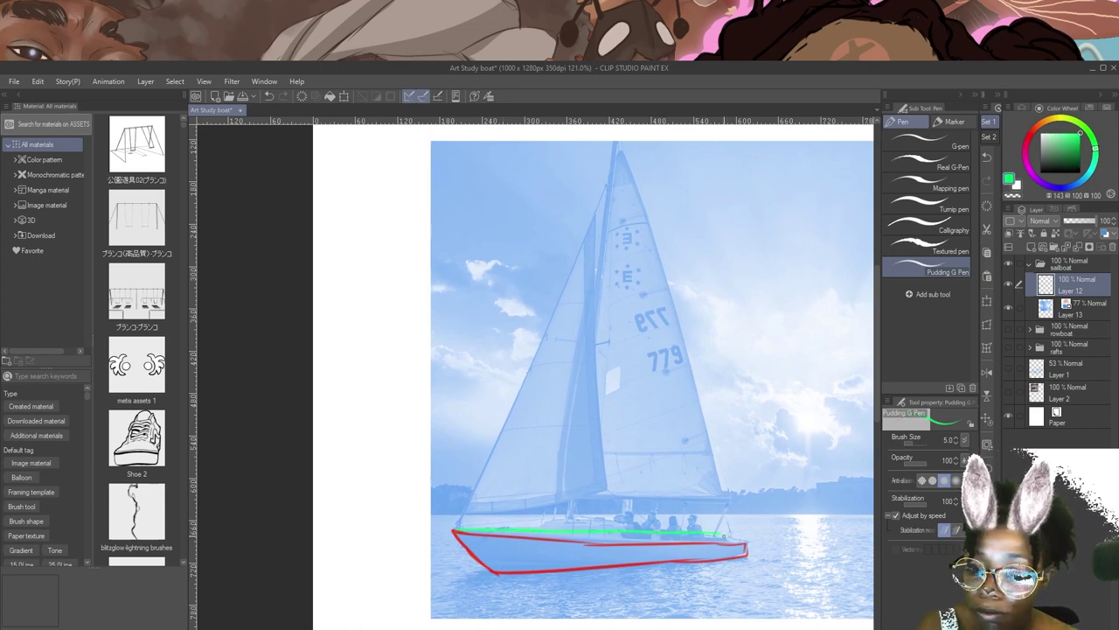
{"action": "left_click", "coordinate": [1065, 123]}
{"action": "mouse_move", "coordinate": [630, 538]}
{"action": "left_mouse_down"}
{"action": "mouse_move", "coordinate": [720, 540]}
{"action": "mouse_move", "coordinate": [651, 534]}
{"action": "left_mouse_up"}
Outline the boat's cabin in blue and fill the front and rear deck ends in green.
{"action": "left_click", "coordinate": [1060, 187]}
{"action": "mouse_move", "coordinate": [537, 530]}
{"action": "left_mouse_down"}
{"action": "mouse_move", "coordinate": [591, 516]}
{"action": "mouse_move", "coordinate": [626, 530]}
{"action": "mouse_move", "coordinate": [535, 529]}
{"action": "mouse_move", "coordinate": [628, 532]}
{"action": "mouse_move", "coordinate": [628, 541]}
{"action": "left_mouse_up"}
{"action": "left_click_drag", "start_coordinate": [628, 541], "coordinate": [546, 534]}
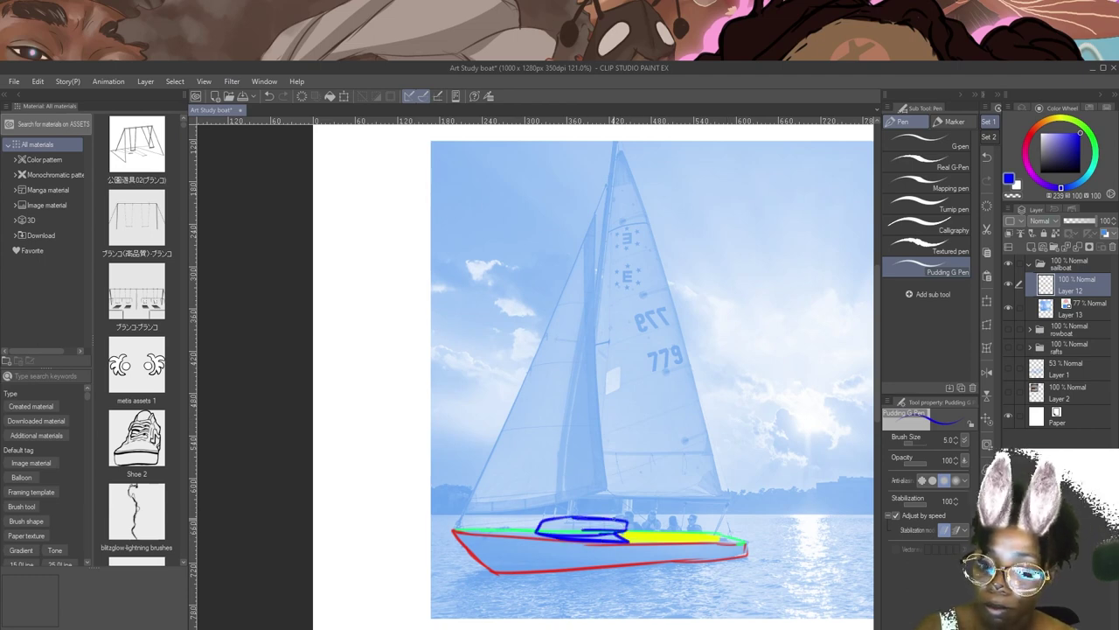
{"action": "left_click", "coordinate": [1095, 145]}
{"action": "left_click", "coordinate": [743, 542], "text": "alt"}
{"action": "left_click_drag", "start_coordinate": [725, 537], "coordinate": [737, 542]}
{"action": "left_click_drag", "start_coordinate": [499, 532], "coordinate": [473, 530]}
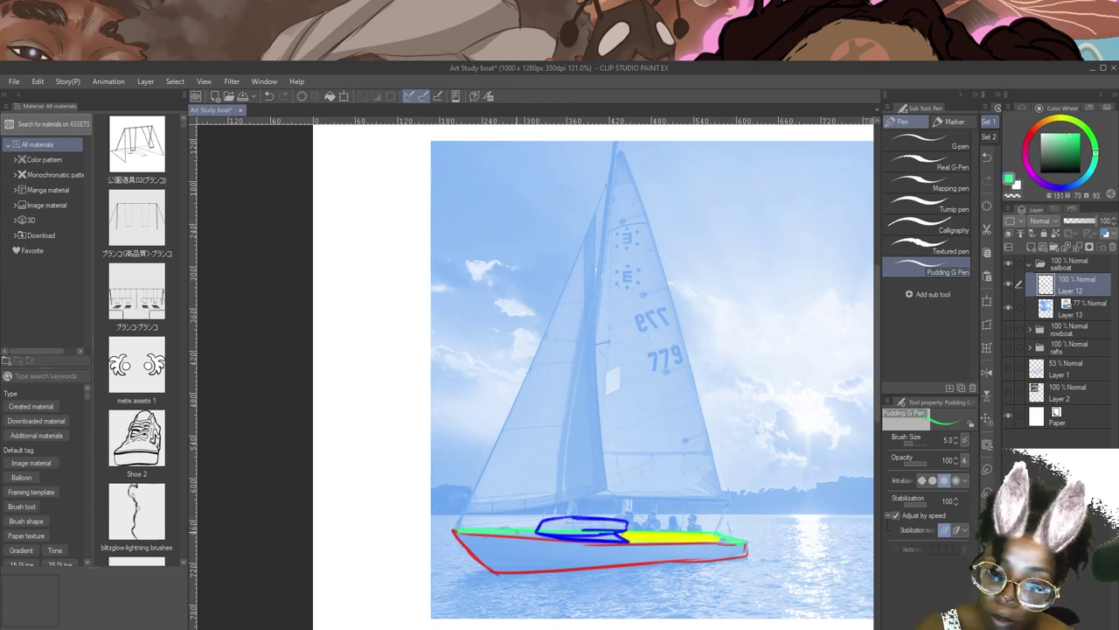
Increase the brush size to 8, fill the cabin in blue and trace the full mast in the same blue.
{"action": "key", "text": "bracketright"}
{"action": "key", "text": "bracketright"}
{"action": "key", "text": "bracketright"}
{"action": "mouse_move", "coordinate": [566, 538]}
{"action": "left_mouse_down"}
{"action": "mouse_move", "coordinate": [589, 534]}
{"action": "mouse_move", "coordinate": [598, 584]}
{"action": "left_mouse_up"}
{"action": "left_click", "coordinate": [651, 584], "text": "alt"}
{"action": "mouse_move", "coordinate": [622, 583]}
{"action": "left_mouse_down"}
{"action": "mouse_move", "coordinate": [653, 573]}
{"action": "mouse_move", "coordinate": [578, 578]}
{"action": "mouse_move", "coordinate": [649, 572]}
{"action": "left_mouse_up"}
{"action": "mouse_move", "coordinate": [796, 587]}
{"action": "left_mouse_down"}
{"action": "mouse_move", "coordinate": [792, 474]}
{"action": "mouse_move", "coordinate": [783, 516]}
{"action": "mouse_move", "coordinate": [793, 587]}
{"action": "left_mouse_up"}
{"action": "left_click_drag", "start_coordinate": [638, 180], "coordinate": [597, 559]}
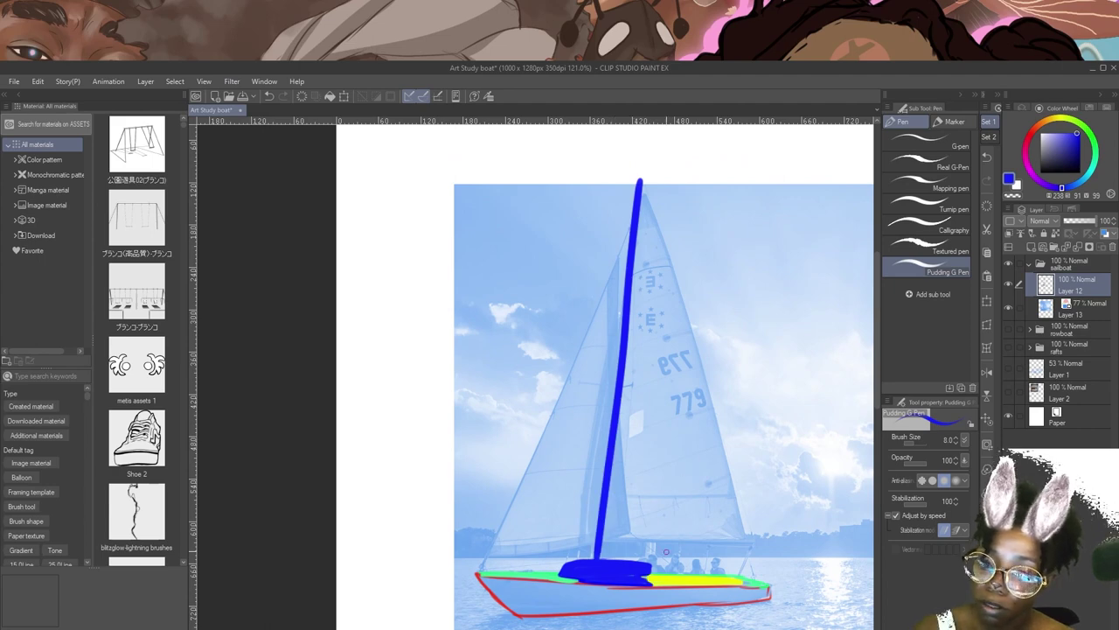
Trace the front sail's triangle and the main sail's long outer edge in yellow over the photo.
{"action": "left_click", "coordinate": [709, 573], "text": "alt"}
{"action": "mouse_move", "coordinate": [635, 207]}
{"action": "left_mouse_down"}
{"action": "mouse_move", "coordinate": [486, 544]}
{"action": "mouse_move", "coordinate": [516, 564]}
{"action": "mouse_move", "coordinate": [488, 550]}
{"action": "mouse_move", "coordinate": [484, 564]}
{"action": "mouse_move", "coordinate": [574, 553]}
{"action": "left_mouse_up"}
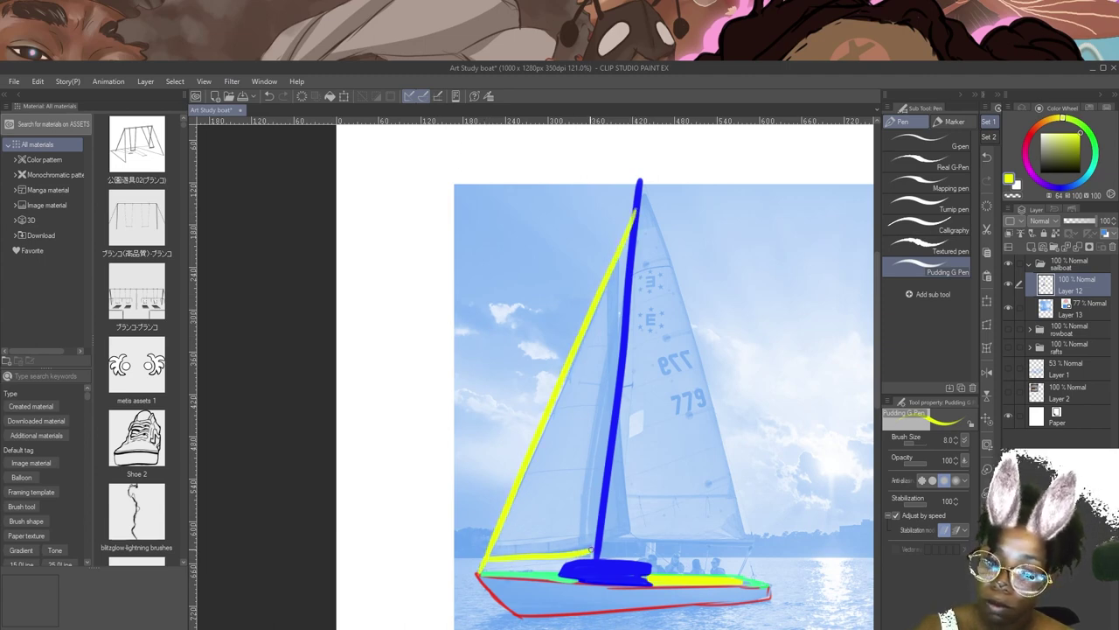
{"action": "left_click_drag", "start_coordinate": [630, 229], "coordinate": [593, 536]}
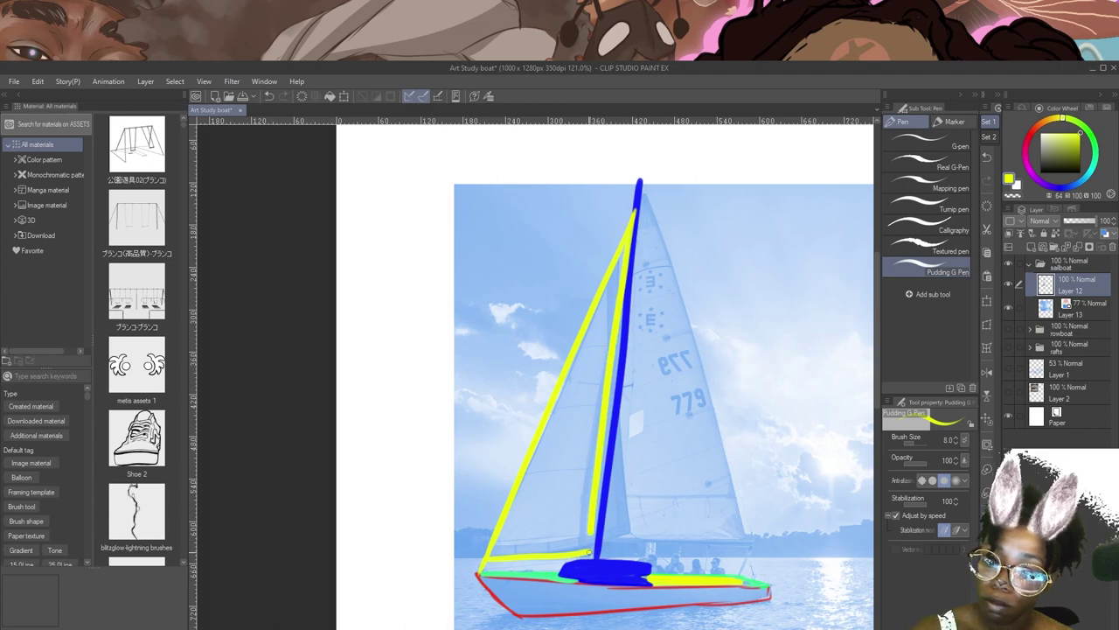
{"action": "left_click_drag", "start_coordinate": [643, 194], "coordinate": [746, 533]}
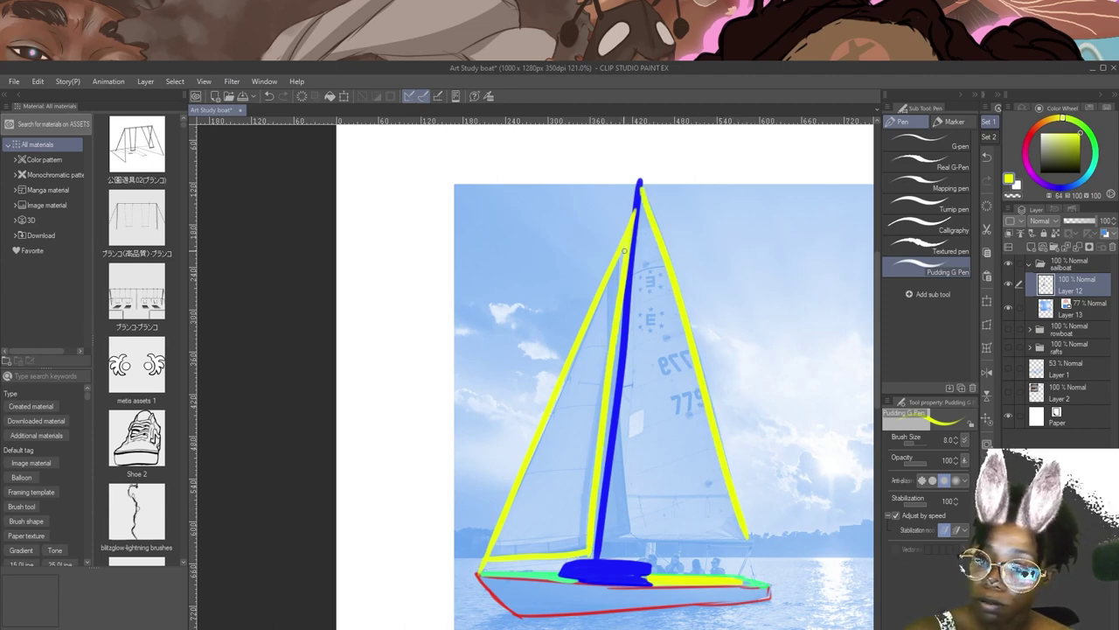
{"action": "left_click_drag", "start_coordinate": [616, 292], "coordinate": [613, 359]}
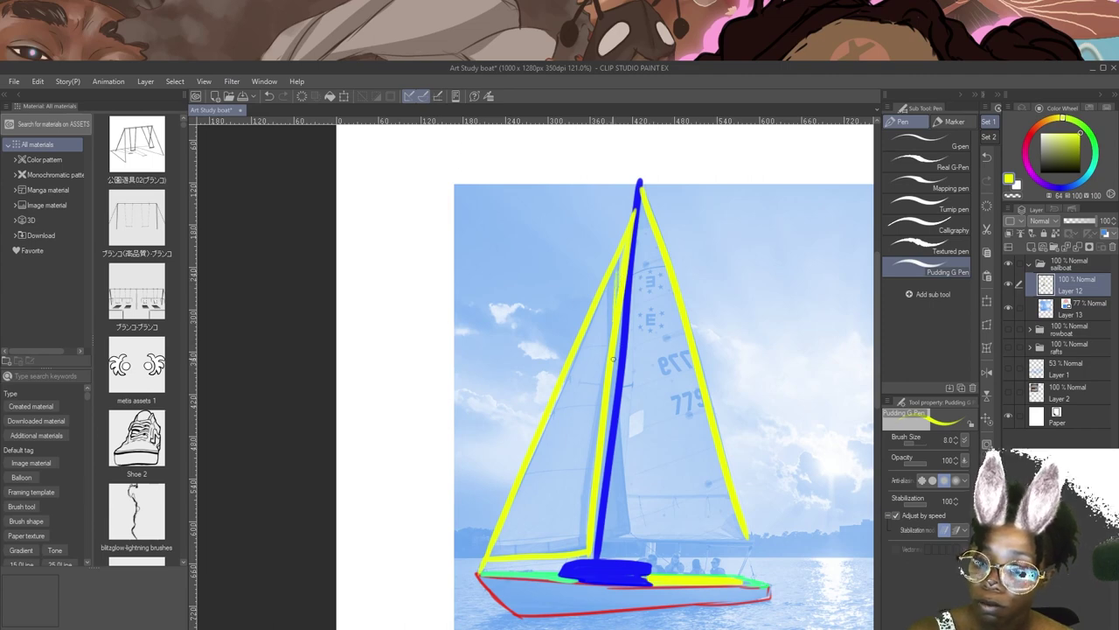
{"action": "mouse_move", "coordinate": [623, 447]}
{"action": "left_mouse_down"}
{"action": "mouse_move", "coordinate": [636, 538]}
{"action": "mouse_move", "coordinate": [597, 555]}
{"action": "left_mouse_up"}
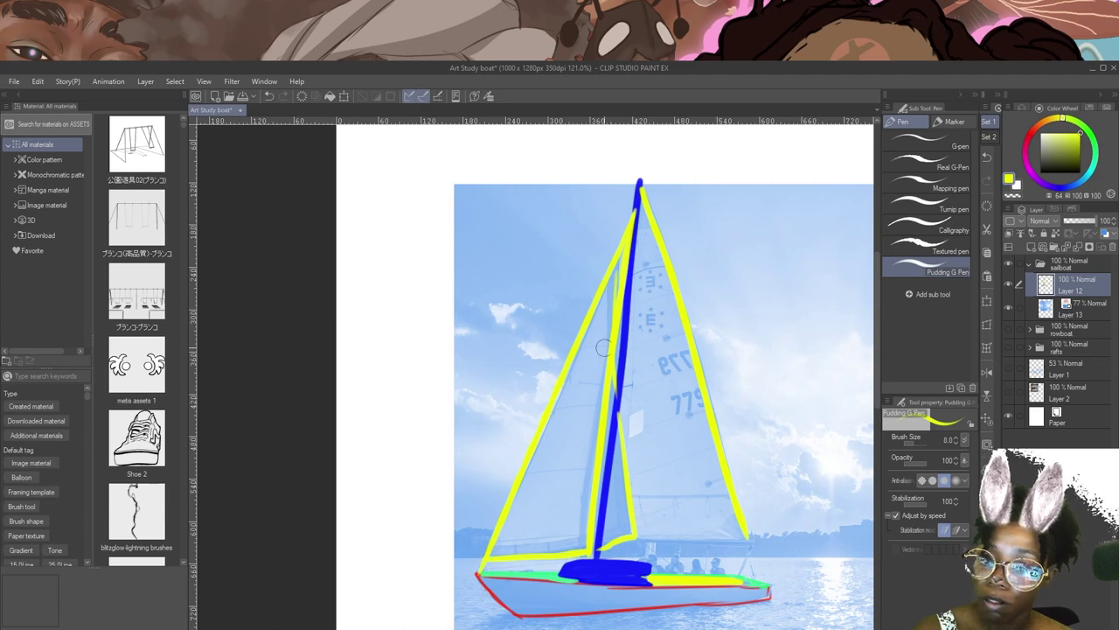
Erase the overlapping yellow line beside the mast and trace the main sail's bottom edge.
{"action": "left_click_drag", "start_coordinate": [626, 253], "coordinate": [585, 529]}
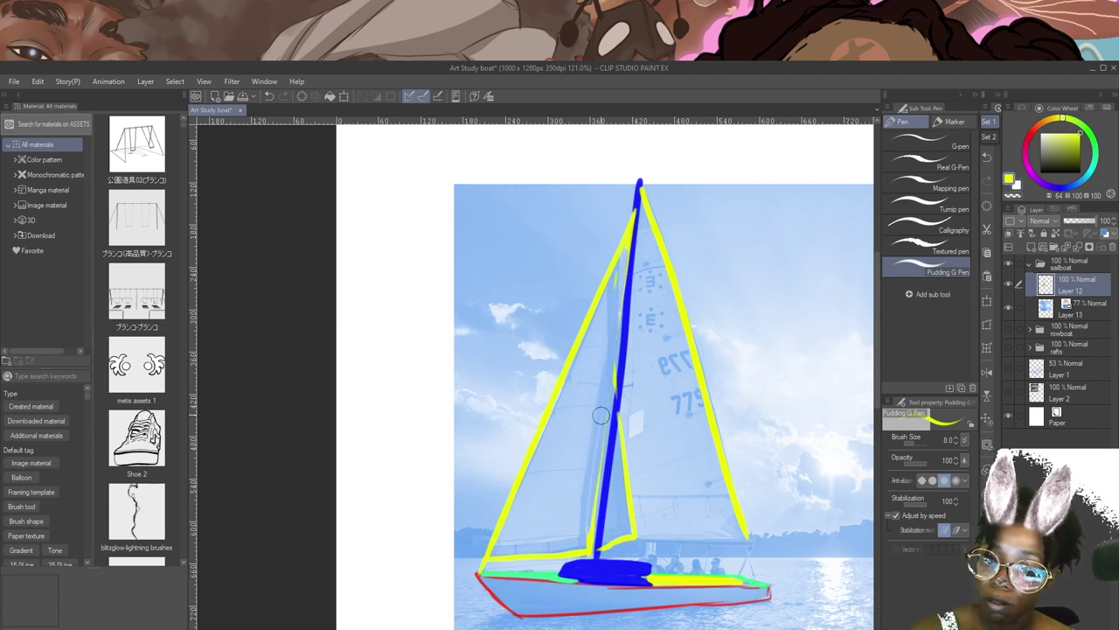
{"action": "left_click_drag", "start_coordinate": [603, 443], "coordinate": [590, 525]}
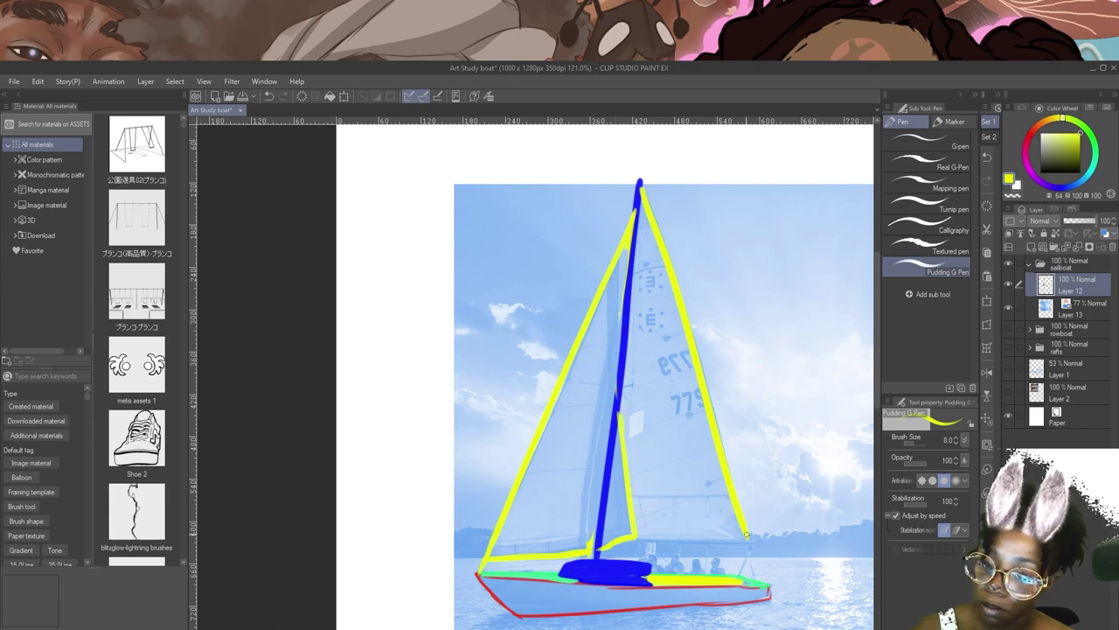
{"action": "left_click_drag", "start_coordinate": [748, 536], "coordinate": [633, 537]}
Mark the surfaces of both sails with loose diagonal yellow strokes.
{"action": "left_click_drag", "start_coordinate": [626, 261], "coordinate": [595, 315]}
{"action": "left_click_drag", "start_coordinate": [620, 304], "coordinate": [558, 402]}
{"action": "left_click_drag", "start_coordinate": [613, 363], "coordinate": [530, 482]}
{"action": "left_click_drag", "start_coordinate": [611, 435], "coordinate": [515, 532]}
{"action": "left_click_drag", "start_coordinate": [593, 485], "coordinate": [535, 552]}
{"action": "left_click_drag", "start_coordinate": [636, 231], "coordinate": [673, 294]}
{"action": "left_click_drag", "start_coordinate": [639, 297], "coordinate": [683, 376]}
On a new layer above Layer 12, sketch the sailboat's pointed hull below the photo with a black pencil.
{"action": "left_click_drag", "start_coordinate": [696, 550], "coordinate": [678, 341]}
{"action": "mouse_move", "coordinate": [743, 602]}
{"action": "left_mouse_down"}
{"action": "mouse_move", "coordinate": [750, 505]}
{"action": "mouse_move", "coordinate": [701, 535]}
{"action": "left_mouse_up"}
{"action": "scroll", "coordinate": [709, 544], "scroll_direction": "down", "scroll_amount": 3}
{"action": "left_click", "coordinate": [1040, 174]}
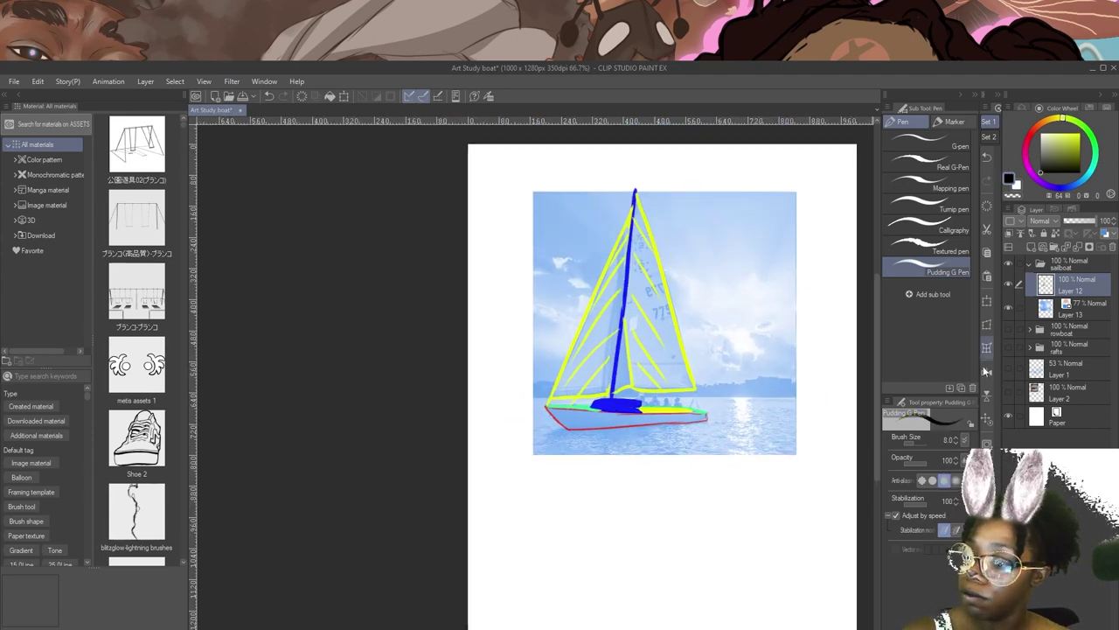
{"action": "left_click", "coordinate": [1031, 247]}
{"action": "left_click_drag", "start_coordinate": [638, 557], "coordinate": [635, 547]}
{"action": "key", "text": "p"}
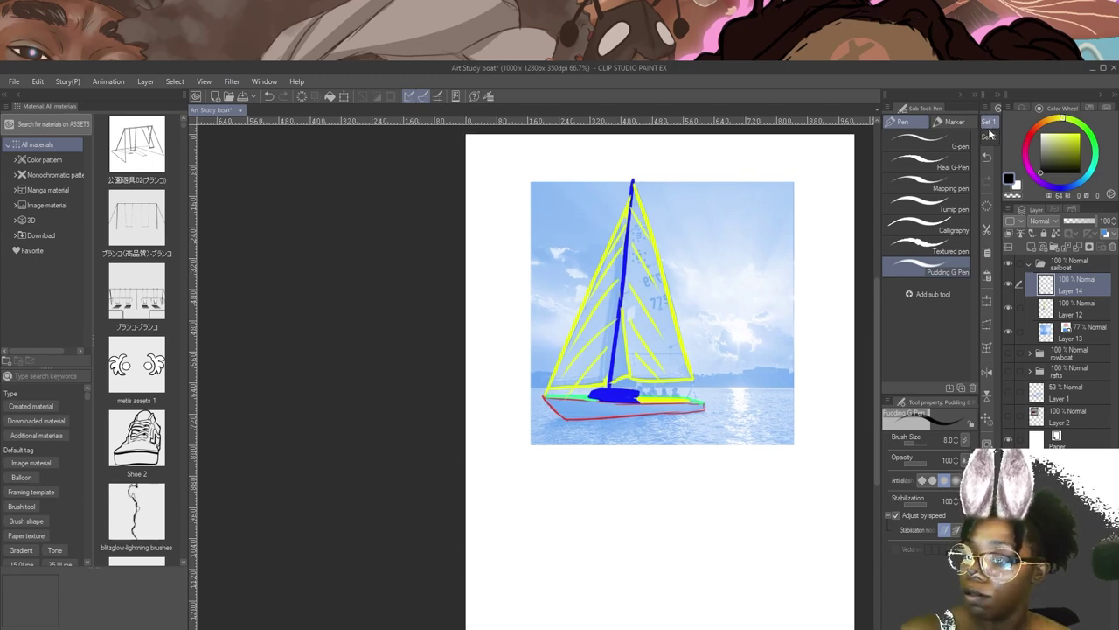
{"action": "mouse_move", "coordinate": [530, 511]}
{"action": "left_mouse_down"}
{"action": "mouse_move", "coordinate": [687, 540]}
{"action": "mouse_move", "coordinate": [747, 563]}
{"action": "mouse_move", "coordinate": [557, 553]}
{"action": "mouse_move", "coordinate": [744, 564]}
{"action": "left_mouse_up"}
{"action": "mouse_move", "coordinate": [535, 523]}
{"action": "left_mouse_down"}
{"action": "mouse_move", "coordinate": [612, 564]}
{"action": "mouse_move", "coordinate": [745, 553]}
{"action": "mouse_move", "coordinate": [682, 540]}
{"action": "mouse_move", "coordinate": [750, 557]}
{"action": "left_mouse_up"}
{"action": "scroll", "coordinate": [758, 557], "scroll_direction": "up", "scroll_amount": 1}
{"action": "scroll", "coordinate": [759, 557], "scroll_direction": "up", "scroll_amount": 1}
Sketch the low cabin on top of the hull and extend the deck lines towards the stern.
{"action": "left_click_drag", "start_coordinate": [426, 486], "coordinate": [666, 499]}
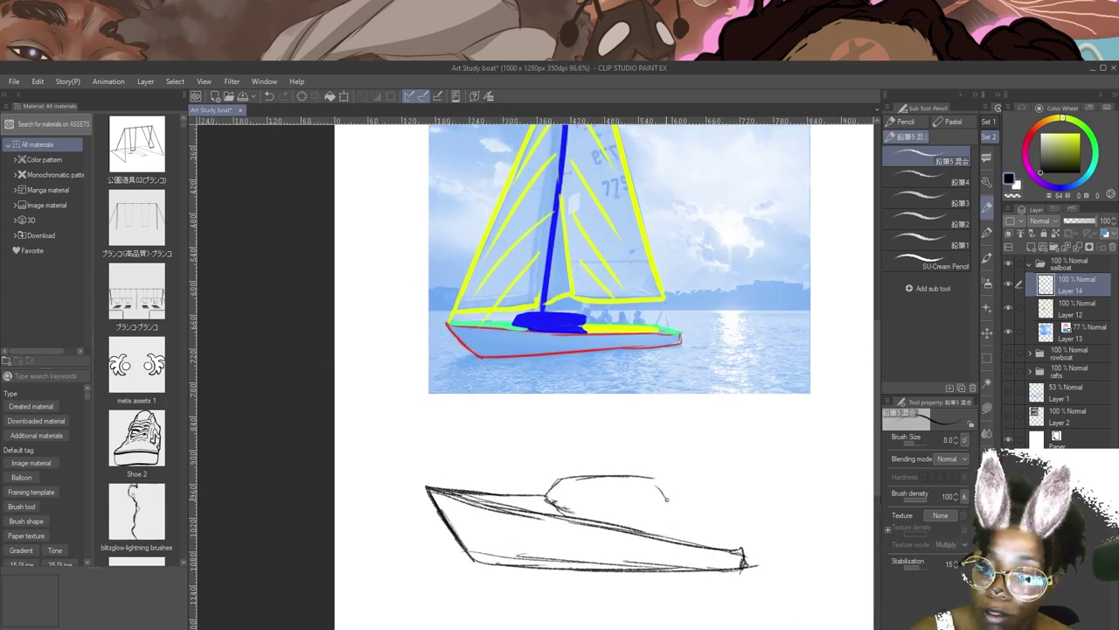
{"action": "key", "text": "ctrl+z"}
{"action": "mouse_move", "coordinate": [549, 480]}
{"action": "left_mouse_down"}
{"action": "mouse_move", "coordinate": [561, 499]}
{"action": "mouse_move", "coordinate": [639, 503]}
{"action": "left_mouse_up"}
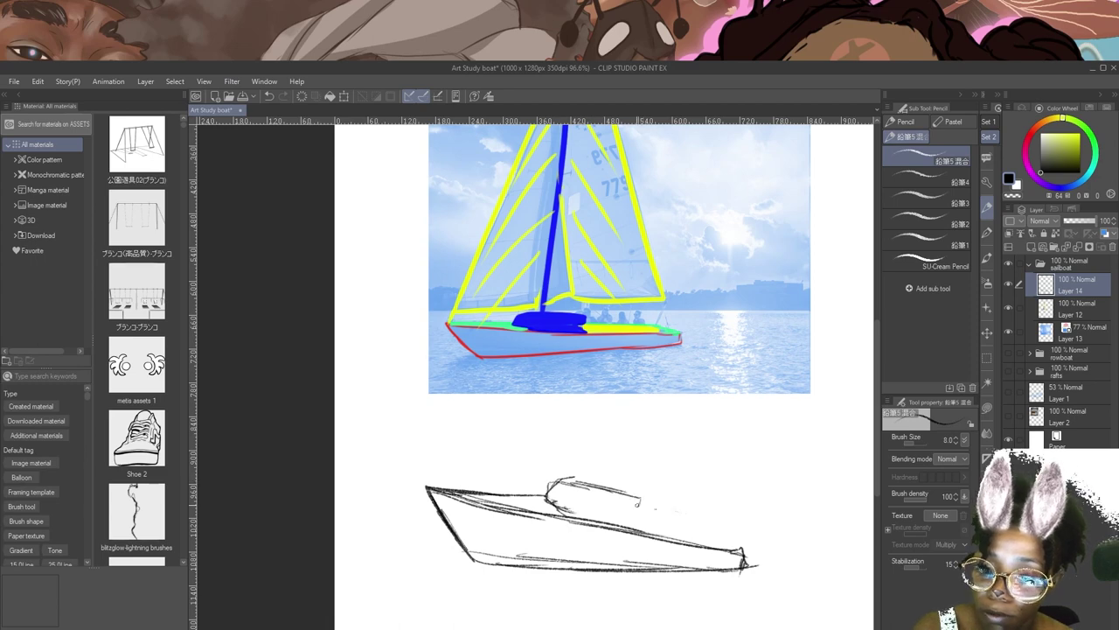
{"action": "left_click_drag", "start_coordinate": [510, 505], "coordinate": [745, 552]}
{"action": "left_click_drag", "start_coordinate": [725, 535], "coordinate": [741, 550]}
{"action": "mouse_move", "coordinate": [440, 487]}
{"action": "left_mouse_down"}
{"action": "mouse_move", "coordinate": [615, 502]}
{"action": "mouse_move", "coordinate": [754, 527]}
{"action": "mouse_move", "coordinate": [775, 543]}
{"action": "left_mouse_up"}
{"action": "mouse_move", "coordinate": [673, 541]}
{"action": "left_mouse_down"}
{"action": "mouse_move", "coordinate": [775, 556]}
{"action": "mouse_move", "coordinate": [774, 572]}
{"action": "left_mouse_up"}
{"action": "left_click_drag", "start_coordinate": [703, 568], "coordinate": [775, 573]}
Sketch and shade the seating recess behind the cabin and reinforce the stern lines.
{"action": "left_click_drag", "start_coordinate": [718, 526], "coordinate": [791, 543]}
{"action": "mouse_move", "coordinate": [750, 553]}
{"action": "left_mouse_down"}
{"action": "mouse_move", "coordinate": [799, 556]}
{"action": "mouse_move", "coordinate": [775, 572]}
{"action": "left_mouse_up"}
{"action": "mouse_move", "coordinate": [741, 525]}
{"action": "left_mouse_down"}
{"action": "mouse_move", "coordinate": [779, 556]}
{"action": "mouse_move", "coordinate": [762, 534]}
{"action": "left_mouse_up"}
{"action": "left_click_drag", "start_coordinate": [795, 555], "coordinate": [768, 555]}
{"action": "left_click_drag", "start_coordinate": [625, 494], "coordinate": [550, 481]}
{"action": "mouse_move", "coordinate": [712, 521]}
{"action": "left_mouse_down"}
{"action": "mouse_move", "coordinate": [633, 542]}
{"action": "mouse_move", "coordinate": [666, 548]}
{"action": "left_mouse_up"}
{"action": "mouse_move", "coordinate": [656, 509]}
{"action": "left_mouse_down"}
{"action": "mouse_move", "coordinate": [609, 528]}
{"action": "mouse_move", "coordinate": [628, 522]}
{"action": "left_mouse_up"}
{"action": "mouse_move", "coordinate": [611, 516]}
{"action": "left_mouse_down"}
{"action": "mouse_move", "coordinate": [581, 489]}
{"action": "mouse_move", "coordinate": [531, 484]}
{"action": "left_mouse_up"}
{"action": "mouse_move", "coordinate": [542, 485]}
{"action": "left_mouse_down"}
{"action": "mouse_move", "coordinate": [522, 512]}
{"action": "mouse_move", "coordinate": [610, 523]}
{"action": "left_mouse_up"}
{"action": "left_click_drag", "start_coordinate": [796, 537], "coordinate": [800, 508]}
{"action": "left_click_drag", "start_coordinate": [475, 531], "coordinate": [777, 541]}
{"action": "mouse_move", "coordinate": [778, 542]}
{"action": "left_mouse_down"}
{"action": "mouse_move", "coordinate": [760, 508]}
{"action": "mouse_move", "coordinate": [719, 495]}
{"action": "left_mouse_up"}
{"action": "left_click_drag", "start_coordinate": [800, 524], "coordinate": [777, 583]}
Sketch the tall vertical mast rising from the cabin.
{"action": "left_click_drag", "start_coordinate": [647, 439], "coordinate": [659, 541]}
{"action": "left_click_drag", "start_coordinate": [584, 599], "coordinate": [595, 293]}
{"action": "left_click_drag", "start_coordinate": [584, 594], "coordinate": [598, 227]}
{"action": "left_click_drag", "start_coordinate": [584, 567], "coordinate": [597, 191]}
{"action": "mouse_move", "coordinate": [685, 613]}
{"action": "left_mouse_down"}
{"action": "mouse_move", "coordinate": [700, 570]}
{"action": "mouse_move", "coordinate": [713, 609]}
{"action": "left_mouse_up"}
Sketch the triangular front sail, thicken the mast and connect the sail's corner to the bow.
{"action": "mouse_move", "coordinate": [626, 198]}
{"action": "left_mouse_down"}
{"action": "mouse_move", "coordinate": [619, 239]}
{"action": "mouse_move", "coordinate": [515, 442]}
{"action": "left_mouse_up"}
{"action": "mouse_move", "coordinate": [548, 379]}
{"action": "left_mouse_down"}
{"action": "mouse_move", "coordinate": [471, 550]}
{"action": "mouse_move", "coordinate": [609, 547]}
{"action": "left_mouse_up"}
{"action": "left_click_drag", "start_coordinate": [497, 550], "coordinate": [626, 532]}
{"action": "mouse_move", "coordinate": [626, 209]}
{"action": "left_mouse_down"}
{"action": "mouse_move", "coordinate": [670, 530]}
{"action": "mouse_move", "coordinate": [610, 537]}
{"action": "left_mouse_up"}
{"action": "mouse_move", "coordinate": [626, 170]}
{"action": "left_mouse_down"}
{"action": "mouse_move", "coordinate": [624, 224]}
{"action": "mouse_move", "coordinate": [691, 323]}
{"action": "mouse_move", "coordinate": [770, 542]}
{"action": "mouse_move", "coordinate": [614, 560]}
{"action": "left_mouse_up"}
{"action": "mouse_move", "coordinate": [613, 560]}
{"action": "left_mouse_down"}
{"action": "mouse_move", "coordinate": [737, 557]}
{"action": "mouse_move", "coordinate": [616, 560]}
{"action": "left_mouse_up"}
{"action": "mouse_move", "coordinate": [747, 589]}
{"action": "left_mouse_down"}
{"action": "mouse_move", "coordinate": [758, 542]}
{"action": "mouse_move", "coordinate": [763, 617]}
{"action": "left_mouse_up"}
{"action": "left_click_drag", "start_coordinate": [639, 243], "coordinate": [564, 454]}
{"action": "left_click_drag", "start_coordinate": [573, 383], "coordinate": [480, 585]}
{"action": "mouse_move", "coordinate": [524, 569]}
{"action": "left_mouse_down"}
{"action": "mouse_move", "coordinate": [583, 482]}
{"action": "mouse_move", "coordinate": [535, 539]}
{"action": "left_mouse_up"}
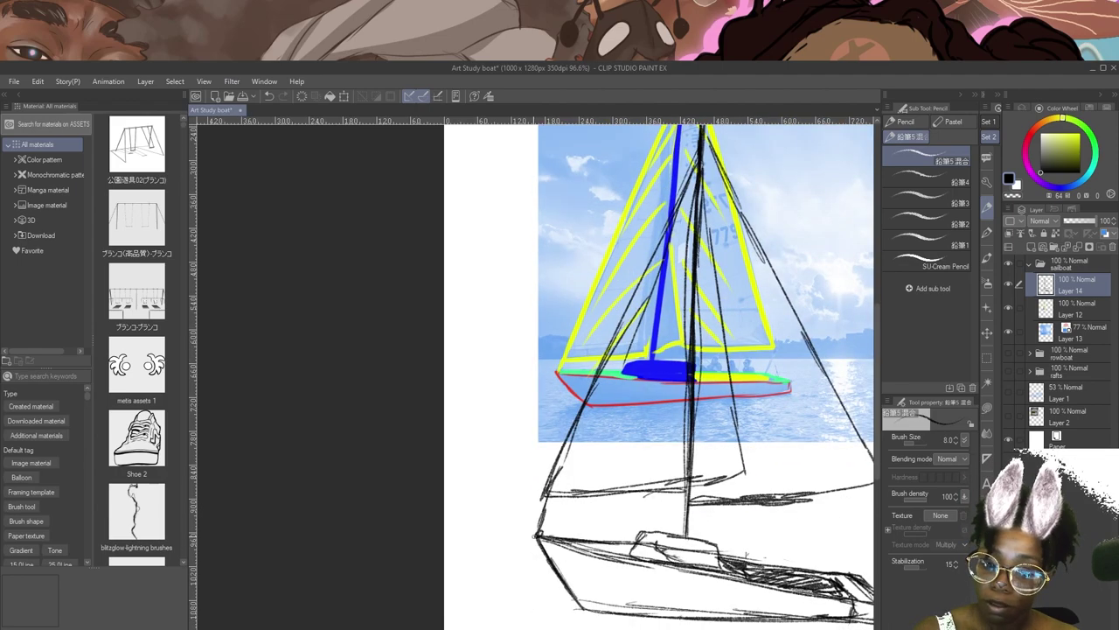
Reinforce the main sail's edges and add the rigging lines down to the hull.
{"action": "left_click_drag", "start_coordinate": [682, 438], "coordinate": [536, 383]}
{"action": "left_click_drag", "start_coordinate": [608, 177], "coordinate": [713, 455]}
{"action": "left_click_drag", "start_coordinate": [669, 296], "coordinate": [738, 554]}
{"action": "left_click_drag", "start_coordinate": [685, 327], "coordinate": [726, 416]}
{"action": "left_click_drag", "start_coordinate": [685, 447], "coordinate": [582, 443]}
{"action": "left_click_drag", "start_coordinate": [631, 474], "coordinate": [669, 537]}
{"action": "left_click_drag", "start_coordinate": [437, 504], "coordinate": [681, 493]}
{"action": "left_click_drag", "start_coordinate": [593, 143], "coordinate": [732, 489]}
{"action": "left_click_drag", "start_coordinate": [633, 494], "coordinate": [737, 497]}
{"action": "left_click_drag", "start_coordinate": [723, 460], "coordinate": [770, 607]}
{"action": "left_click_drag", "start_coordinate": [686, 309], "coordinate": [761, 559]}
{"action": "mouse_move", "coordinate": [710, 362]}
{"action": "left_mouse_down"}
{"action": "mouse_move", "coordinate": [753, 500]}
{"action": "mouse_move", "coordinate": [573, 502]}
{"action": "mouse_move", "coordinate": [610, 402]}
{"action": "left_mouse_up"}
Scale the pencil sailboat sketch down and place it below the photo.
{"action": "key", "text": "ctrl+t"}
{"action": "mouse_move", "coordinate": [782, 284]}
{"action": "left_mouse_down"}
{"action": "mouse_move", "coordinate": [758, 308]}
{"action": "mouse_move", "coordinate": [658, 302]}
{"action": "left_mouse_up"}
{"action": "mouse_move", "coordinate": [656, 327]}
{"action": "left_mouse_down"}
{"action": "mouse_move", "coordinate": [674, 412]}
{"action": "mouse_move", "coordinate": [602, 386]}
{"action": "left_mouse_up"}
{"action": "mouse_move", "coordinate": [605, 357]}
{"action": "left_mouse_down"}
{"action": "mouse_move", "coordinate": [672, 422]}
{"action": "mouse_move", "coordinate": [650, 449]}
{"action": "left_mouse_up"}
{"action": "left_click_drag", "start_coordinate": [650, 415], "coordinate": [683, 427]}
{"action": "left_click", "coordinate": [571, 596]}
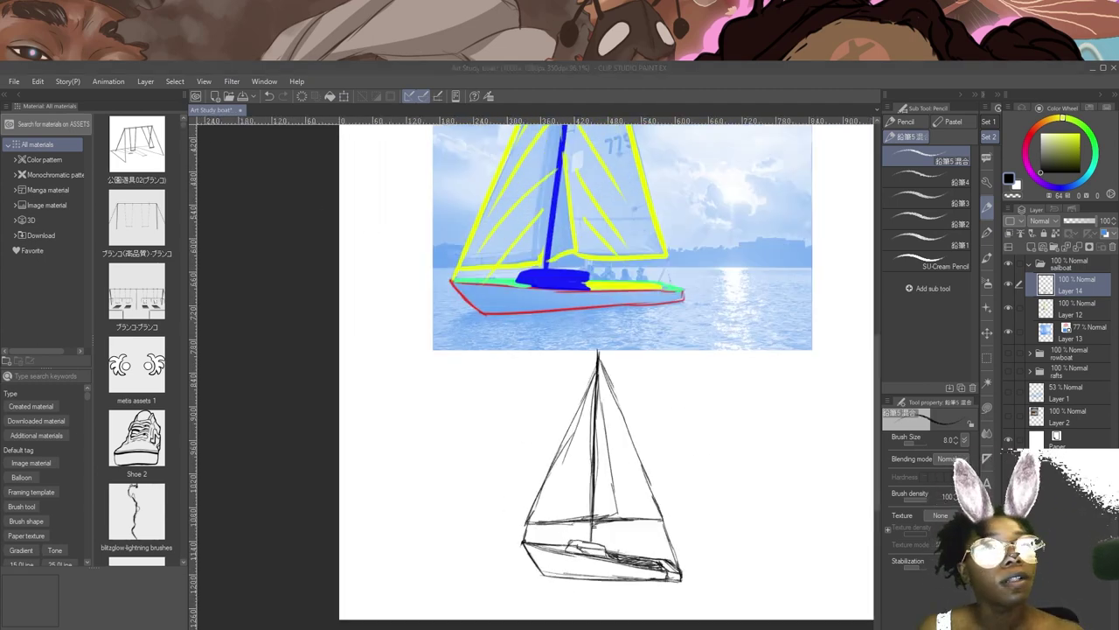
Hide the first sketch layer and draw a stylised hull with a rounded bottom on a new layer.
{"action": "left_click", "coordinate": [1009, 288]}
{"action": "left_click", "coordinate": [1033, 249]}
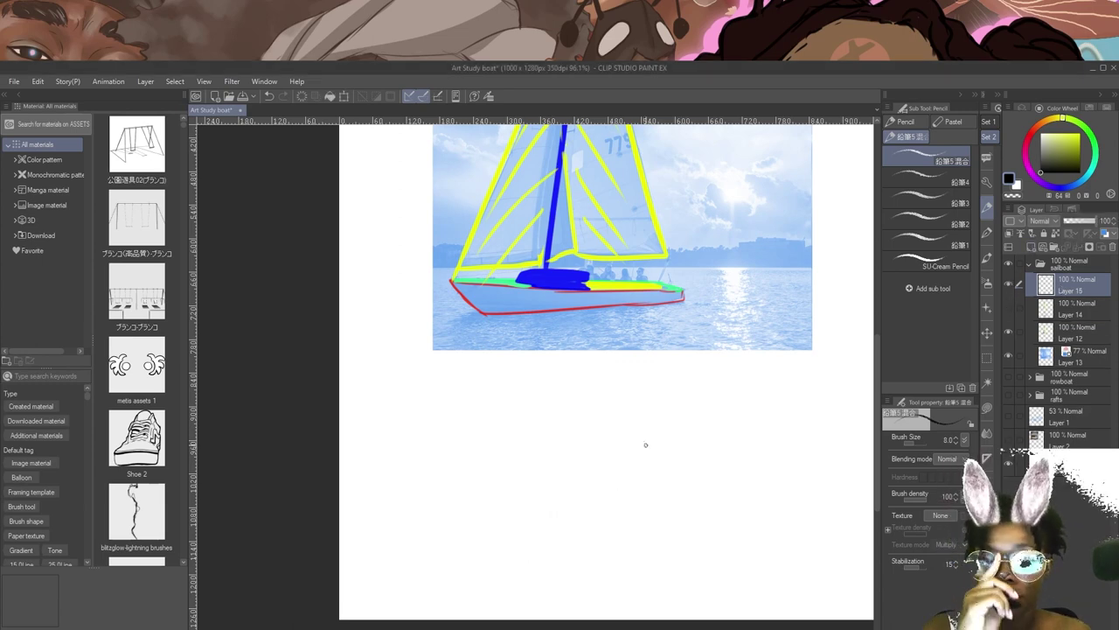
{"action": "left_click_drag", "start_coordinate": [482, 429], "coordinate": [480, 480]}
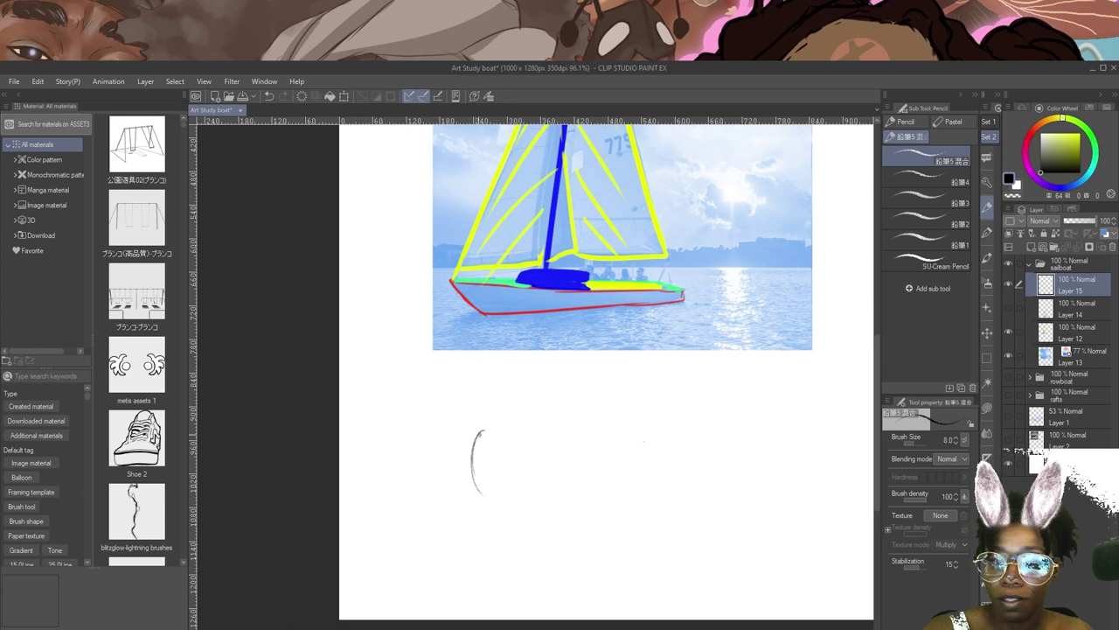
{"action": "left_click_drag", "start_coordinate": [498, 425], "coordinate": [662, 471]}
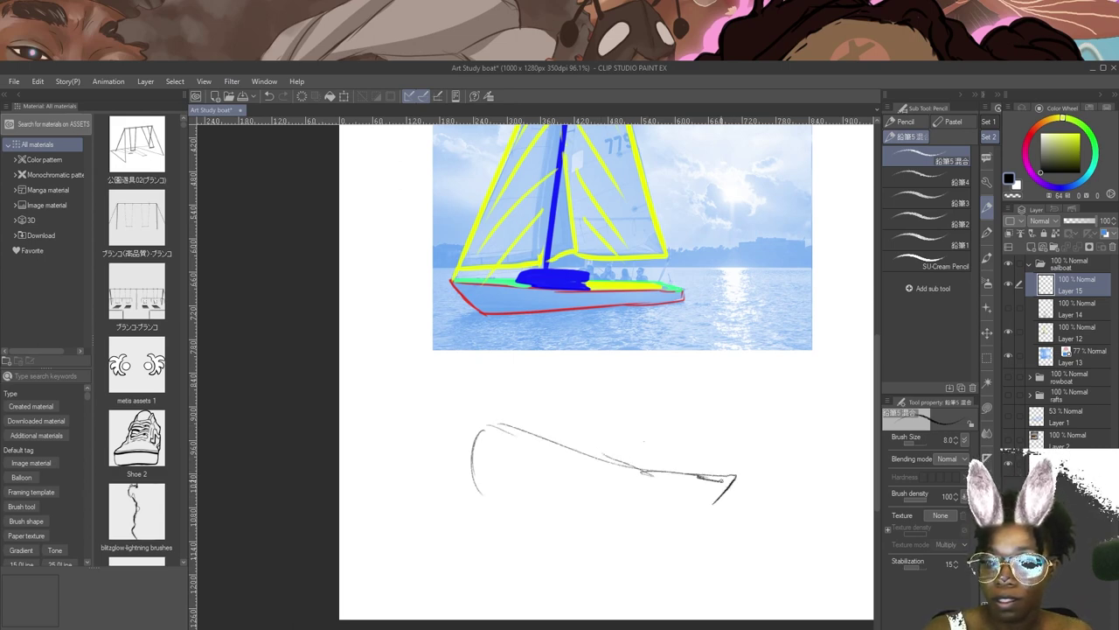
{"action": "mouse_move", "coordinate": [494, 509]}
{"action": "left_mouse_down"}
{"action": "mouse_move", "coordinate": [604, 543]}
{"action": "mouse_move", "coordinate": [706, 520]}
{"action": "left_mouse_up"}
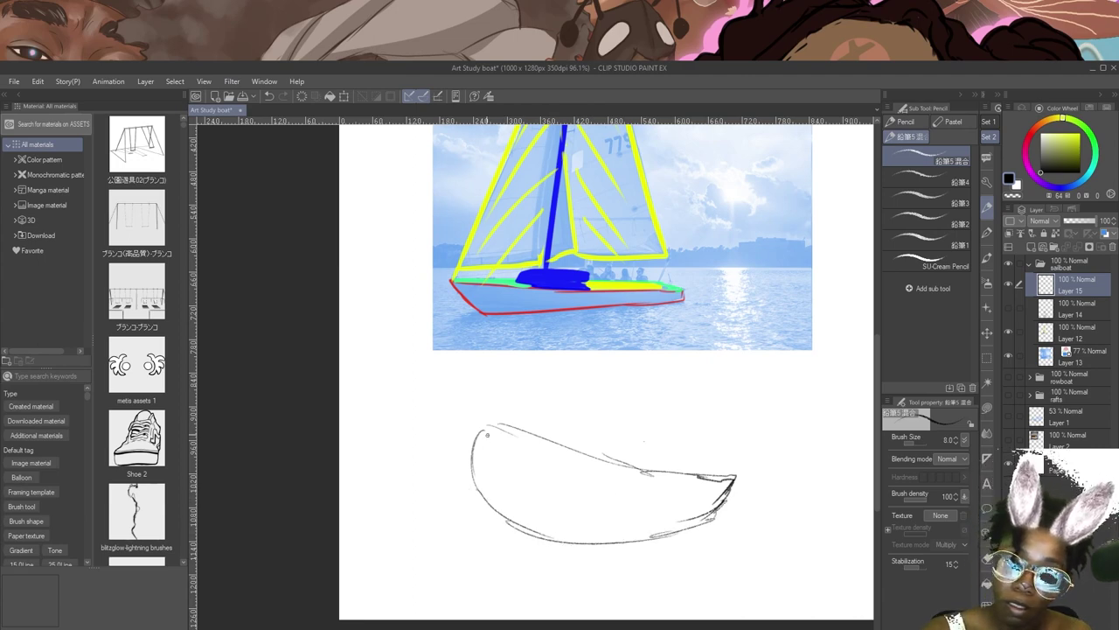
{"action": "mouse_move", "coordinate": [481, 448]}
{"action": "left_mouse_down"}
{"action": "mouse_move", "coordinate": [530, 473]}
{"action": "mouse_move", "coordinate": [686, 501]}
{"action": "mouse_move", "coordinate": [741, 488]}
{"action": "mouse_move", "coordinate": [651, 535]}
{"action": "left_mouse_up"}
Sketch a sloping cabin with a window and round portholes on the stylised hull.
{"action": "mouse_move", "coordinate": [602, 404]}
{"action": "left_mouse_down"}
{"action": "mouse_move", "coordinate": [673, 441]}
{"action": "mouse_move", "coordinate": [689, 470]}
{"action": "left_mouse_up"}
{"action": "mouse_move", "coordinate": [622, 419]}
{"action": "left_mouse_down"}
{"action": "mouse_move", "coordinate": [593, 442]}
{"action": "mouse_move", "coordinate": [623, 421]}
{"action": "left_mouse_up"}
{"action": "mouse_move", "coordinate": [653, 435]}
{"action": "left_mouse_down"}
{"action": "mouse_move", "coordinate": [643, 459]}
{"action": "mouse_move", "coordinate": [654, 438]}
{"action": "left_mouse_up"}
{"action": "left_click_drag", "start_coordinate": [671, 447], "coordinate": [669, 459]}
{"action": "left_click_drag", "start_coordinate": [500, 424], "coordinate": [481, 429]}
Hide the photo and colour breakdown layers, sketch a slanted mast above the cabin and refine the bow.
{"action": "left_click_drag", "start_coordinate": [645, 414], "coordinate": [656, 329]}
{"action": "left_click", "coordinate": [1008, 356]}
{"action": "left_click", "coordinate": [1008, 332]}
{"action": "mouse_move", "coordinate": [646, 400]}
{"action": "left_mouse_down"}
{"action": "mouse_move", "coordinate": [686, 159]}
{"action": "mouse_move", "coordinate": [649, 430]}
{"action": "left_mouse_up"}
{"action": "left_click_drag", "start_coordinate": [680, 316], "coordinate": [679, 344]}
{"action": "mouse_move", "coordinate": [494, 425]}
{"action": "left_mouse_down"}
{"action": "mouse_move", "coordinate": [472, 484]}
{"action": "mouse_move", "coordinate": [525, 421]}
{"action": "left_mouse_up"}
{"action": "left_click_drag", "start_coordinate": [514, 423], "coordinate": [565, 451]}
Sketch the front sail's billowing outer edge with repeated curved strokes from the masthead.
{"action": "mouse_move", "coordinate": [673, 180]}
{"action": "left_mouse_down"}
{"action": "mouse_move", "coordinate": [594, 256]}
{"action": "mouse_move", "coordinate": [518, 362]}
{"action": "mouse_move", "coordinate": [584, 379]}
{"action": "mouse_move", "coordinate": [641, 317]}
{"action": "left_mouse_up"}
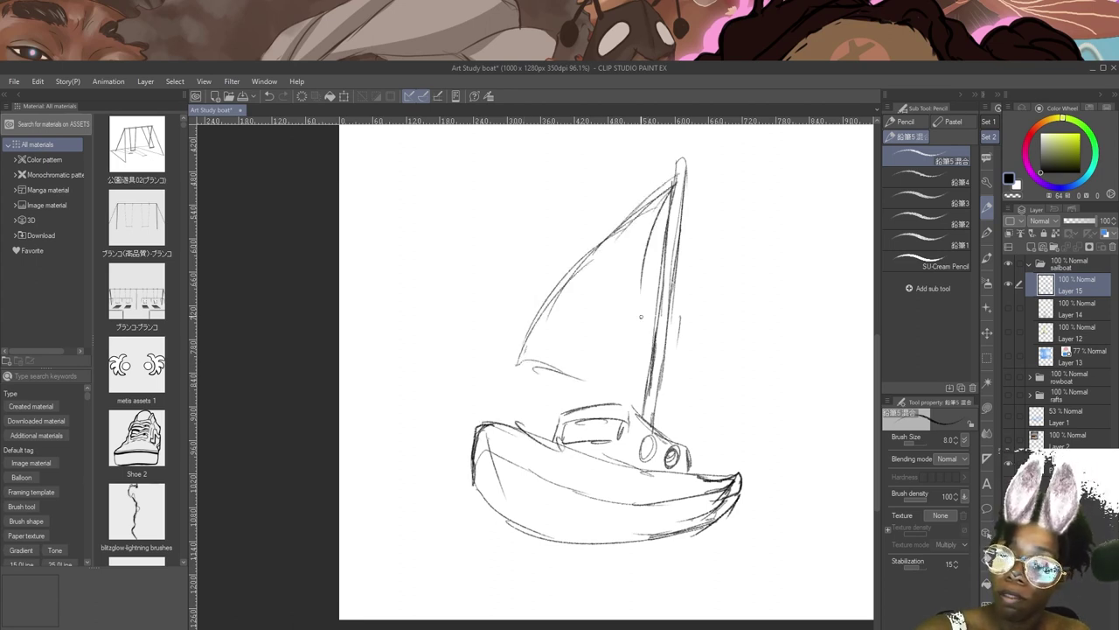
{"action": "left_click_drag", "start_coordinate": [667, 203], "coordinate": [647, 316]}
{"action": "left_click_drag", "start_coordinate": [674, 177], "coordinate": [527, 375]}
{"action": "left_click_drag", "start_coordinate": [543, 336], "coordinate": [548, 389]}
{"action": "mouse_move", "coordinate": [661, 189]}
{"action": "left_mouse_down"}
{"action": "mouse_move", "coordinate": [548, 322]}
{"action": "mouse_move", "coordinate": [510, 393]}
{"action": "left_mouse_up"}
{"action": "left_click_drag", "start_coordinate": [520, 281], "coordinate": [527, 403]}
{"action": "left_click_drag", "start_coordinate": [654, 175], "coordinate": [523, 359]}
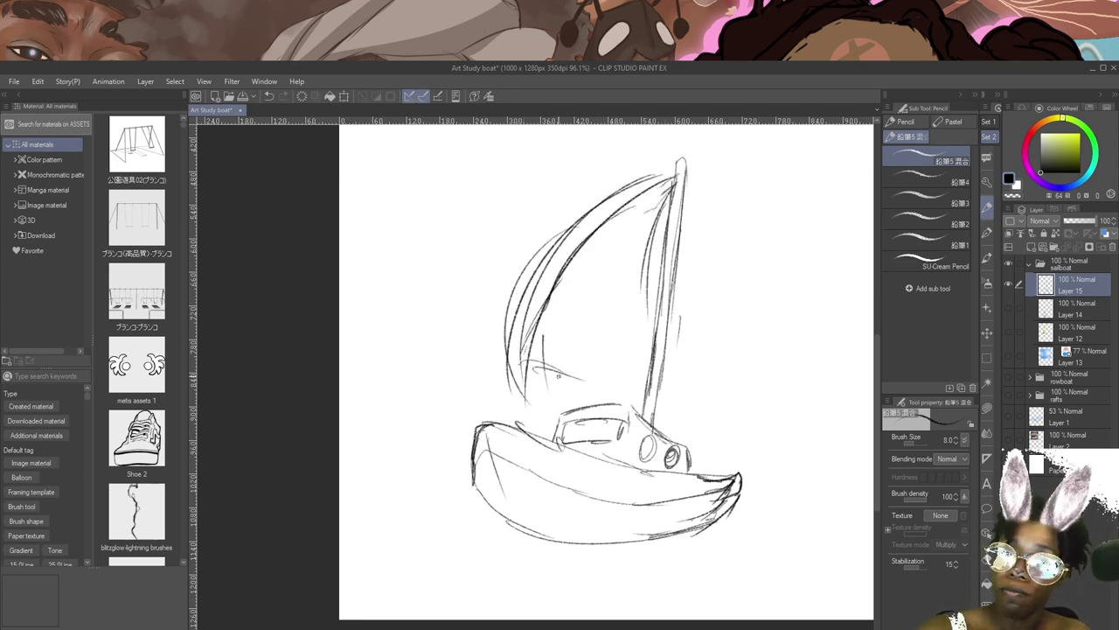
{"action": "mouse_move", "coordinate": [661, 220]}
{"action": "left_mouse_down"}
{"action": "mouse_move", "coordinate": [645, 379]}
{"action": "mouse_move", "coordinate": [506, 390]}
{"action": "left_mouse_up"}
{"action": "left_click_drag", "start_coordinate": [542, 266], "coordinate": [507, 392]}
Sketch the front sail's inner edge along the mast and its arched lower edge over the cabin.
{"action": "mouse_move", "coordinate": [523, 383]}
{"action": "left_mouse_down"}
{"action": "mouse_move", "coordinate": [516, 411]}
{"action": "mouse_move", "coordinate": [528, 439]}
{"action": "left_mouse_up"}
{"action": "left_click_drag", "start_coordinate": [643, 371], "coordinate": [648, 390]}
{"action": "left_click_drag", "start_coordinate": [648, 256], "coordinate": [647, 390]}
{"action": "left_click_drag", "start_coordinate": [644, 339], "coordinate": [647, 405]}
{"action": "left_click_drag", "start_coordinate": [553, 371], "coordinate": [646, 420]}
{"action": "left_click_drag", "start_coordinate": [643, 367], "coordinate": [647, 431]}
Extend the mast line down onto the hull and add a row of round portholes along its side.
{"action": "left_click_drag", "start_coordinate": [660, 390], "coordinate": [658, 483]}
{"action": "left_click_drag", "start_coordinate": [625, 480], "coordinate": [661, 481]}
{"action": "left_click_drag", "start_coordinate": [679, 481], "coordinate": [677, 485]}
Sketch a narrower sail on the other side of the mast, ending in a boom.
{"action": "left_click_drag", "start_coordinate": [685, 175], "coordinate": [768, 398]}
{"action": "mouse_move", "coordinate": [656, 374]}
{"action": "left_mouse_down"}
{"action": "mouse_move", "coordinate": [658, 437]}
{"action": "mouse_move", "coordinate": [785, 440]}
{"action": "left_mouse_up"}
{"action": "left_click_drag", "start_coordinate": [656, 413], "coordinate": [780, 441]}
{"action": "left_click_drag", "start_coordinate": [759, 345], "coordinate": [765, 431]}
Sketch flowing wind lines that curl around the mast and sweep past the rear sail.
{"action": "mouse_move", "coordinate": [683, 171]}
{"action": "left_mouse_down"}
{"action": "mouse_move", "coordinate": [668, 417]}
{"action": "mouse_move", "coordinate": [519, 356]}
{"action": "mouse_move", "coordinate": [551, 382]}
{"action": "mouse_move", "coordinate": [572, 367]}
{"action": "left_mouse_up"}
{"action": "left_click_drag", "start_coordinate": [818, 212], "coordinate": [655, 295]}
{"action": "left_click_drag", "start_coordinate": [707, 256], "coordinate": [656, 288]}
{"action": "left_click_drag", "start_coordinate": [794, 284], "coordinate": [649, 304]}
{"action": "left_click_drag", "start_coordinate": [766, 302], "coordinate": [649, 339]}
Sketch wavy water lines around the hull and tint the sketch layer blue.
{"action": "mouse_move", "coordinate": [362, 531]}
{"action": "left_mouse_down"}
{"action": "mouse_move", "coordinate": [478, 506]}
{"action": "mouse_move", "coordinate": [820, 542]}
{"action": "left_mouse_up"}
{"action": "left_click_drag", "start_coordinate": [731, 514], "coordinate": [841, 495]}
{"action": "left_click", "coordinate": [1101, 235]}
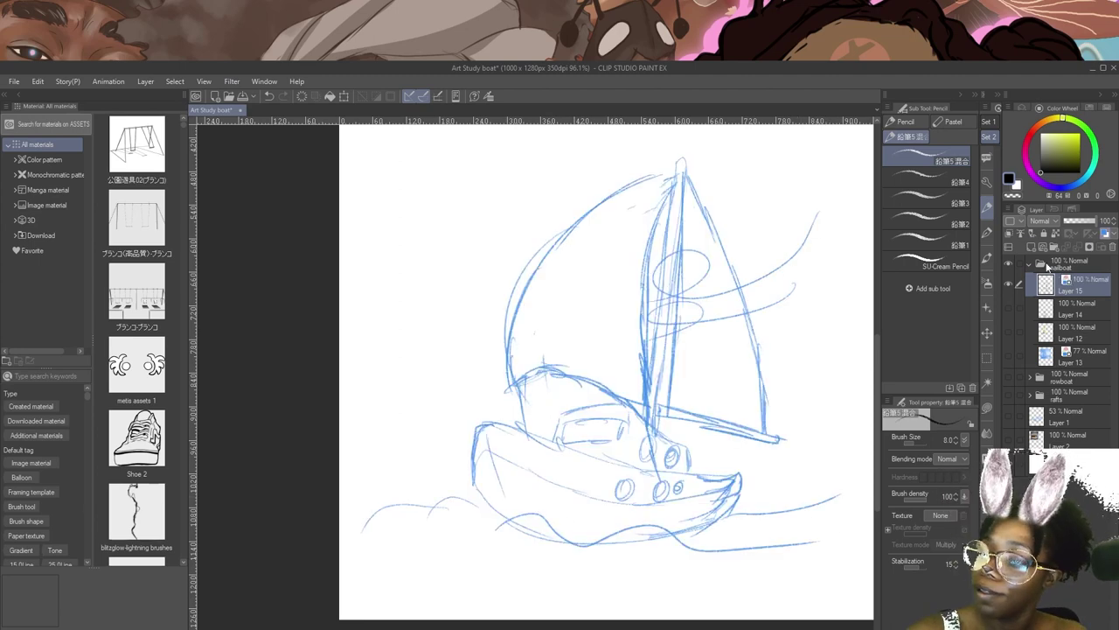
Add a new layer and ink the curved outline of the main sail with the Pudding G Pen.
{"action": "left_click", "coordinate": [1032, 247]}
{"action": "left_click", "coordinate": [987, 203]}
{"action": "mouse_move", "coordinate": [679, 171]}
{"action": "left_mouse_down"}
{"action": "mouse_move", "coordinate": [532, 268]}
{"action": "mouse_move", "coordinate": [507, 375]}
{"action": "left_mouse_up"}
{"action": "mouse_move", "coordinate": [499, 392]}
{"action": "left_mouse_down"}
{"action": "mouse_move", "coordinate": [591, 379]}
{"action": "mouse_move", "coordinate": [642, 404]}
{"action": "left_mouse_up"}
{"action": "mouse_move", "coordinate": [679, 175]}
{"action": "left_mouse_down"}
{"action": "mouse_move", "coordinate": [644, 237]}
{"action": "mouse_move", "coordinate": [648, 409]}
{"action": "left_mouse_up"}
Ink the cabin with its window, the hull outline and the round portholes over the sketch.
{"action": "mouse_move", "coordinate": [561, 413]}
{"action": "left_mouse_down"}
{"action": "mouse_move", "coordinate": [553, 443]}
{"action": "mouse_move", "coordinate": [637, 405]}
{"action": "left_mouse_up"}
{"action": "mouse_move", "coordinate": [567, 420]}
{"action": "left_mouse_down"}
{"action": "mouse_move", "coordinate": [559, 446]}
{"action": "mouse_move", "coordinate": [628, 420]}
{"action": "left_mouse_up"}
{"action": "left_click_drag", "start_coordinate": [565, 440], "coordinate": [625, 439]}
{"action": "mouse_move", "coordinate": [502, 422]}
{"action": "left_mouse_down"}
{"action": "mouse_move", "coordinate": [473, 481]}
{"action": "mouse_move", "coordinate": [537, 539]}
{"action": "left_mouse_up"}
{"action": "mouse_move", "coordinate": [500, 420]}
{"action": "left_mouse_down"}
{"action": "mouse_move", "coordinate": [691, 473]}
{"action": "mouse_move", "coordinate": [716, 525]}
{"action": "left_mouse_up"}
{"action": "mouse_move", "coordinate": [652, 424]}
{"action": "left_mouse_down"}
{"action": "mouse_move", "coordinate": [691, 473]}
{"action": "mouse_move", "coordinate": [653, 439]}
{"action": "left_mouse_up"}
{"action": "mouse_move", "coordinate": [675, 444]}
{"action": "left_mouse_down"}
{"action": "mouse_move", "coordinate": [667, 459]}
{"action": "mouse_move", "coordinate": [675, 445]}
{"action": "left_mouse_up"}
{"action": "mouse_move", "coordinate": [648, 409]}
{"action": "left_mouse_down"}
{"action": "mouse_move", "coordinate": [662, 475]}
{"action": "mouse_move", "coordinate": [631, 480]}
{"action": "mouse_move", "coordinate": [691, 480]}
{"action": "left_mouse_up"}
{"action": "mouse_move", "coordinate": [473, 475]}
{"action": "left_mouse_down"}
{"action": "mouse_move", "coordinate": [598, 498]}
{"action": "mouse_move", "coordinate": [743, 479]}
{"action": "left_mouse_up"}
{"action": "left_click_drag", "start_coordinate": [496, 480], "coordinate": [515, 521]}
Ink the mast, followed by the wavy water lines on both sides of the hull.
{"action": "left_click_drag", "start_coordinate": [680, 155], "coordinate": [651, 415]}
{"action": "left_click_drag", "start_coordinate": [684, 166], "coordinate": [658, 429]}
{"action": "mouse_move", "coordinate": [682, 161]}
{"action": "left_mouse_down"}
{"action": "mouse_move", "coordinate": [769, 432]}
{"action": "mouse_move", "coordinate": [664, 410]}
{"action": "mouse_move", "coordinate": [786, 441]}
{"action": "mouse_move", "coordinate": [663, 415]}
{"action": "left_mouse_up"}
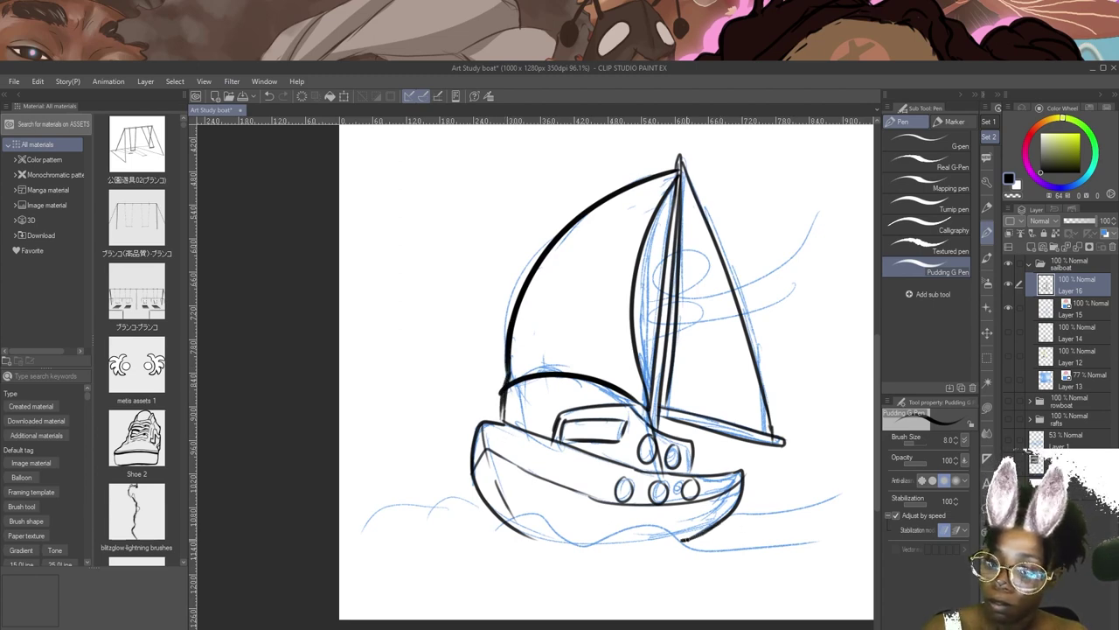
{"action": "mouse_move", "coordinate": [516, 520]}
{"action": "left_mouse_down"}
{"action": "mouse_move", "coordinate": [568, 546]}
{"action": "mouse_move", "coordinate": [686, 532]}
{"action": "mouse_move", "coordinate": [846, 538]}
{"action": "left_mouse_up"}
{"action": "left_click_drag", "start_coordinate": [763, 517], "coordinate": [836, 496]}
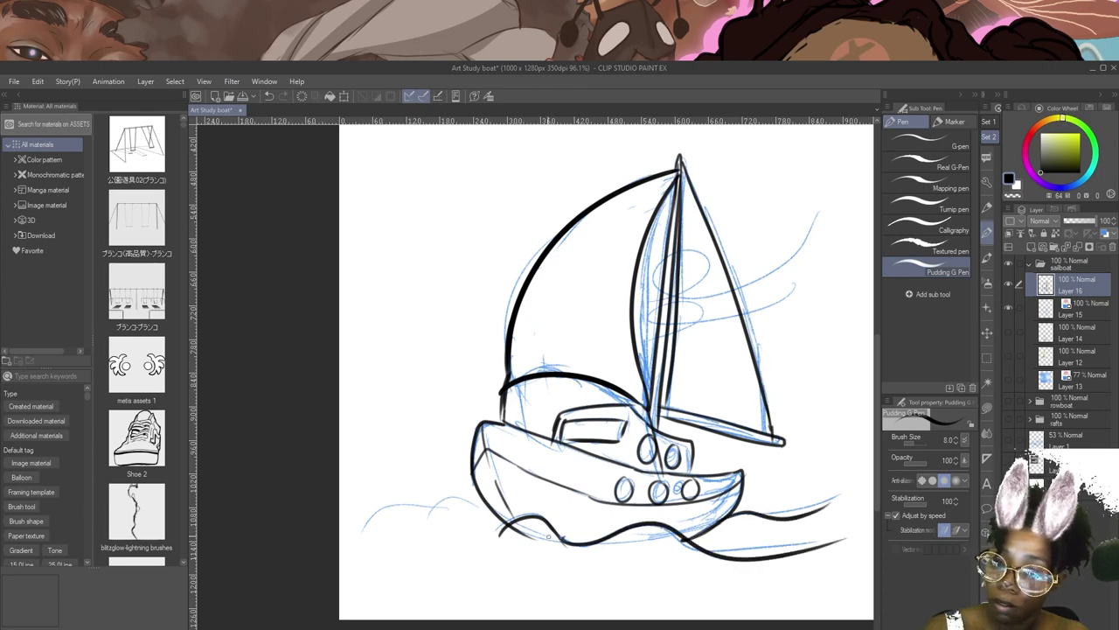
{"action": "left_click_drag", "start_coordinate": [498, 518], "coordinate": [348, 509]}
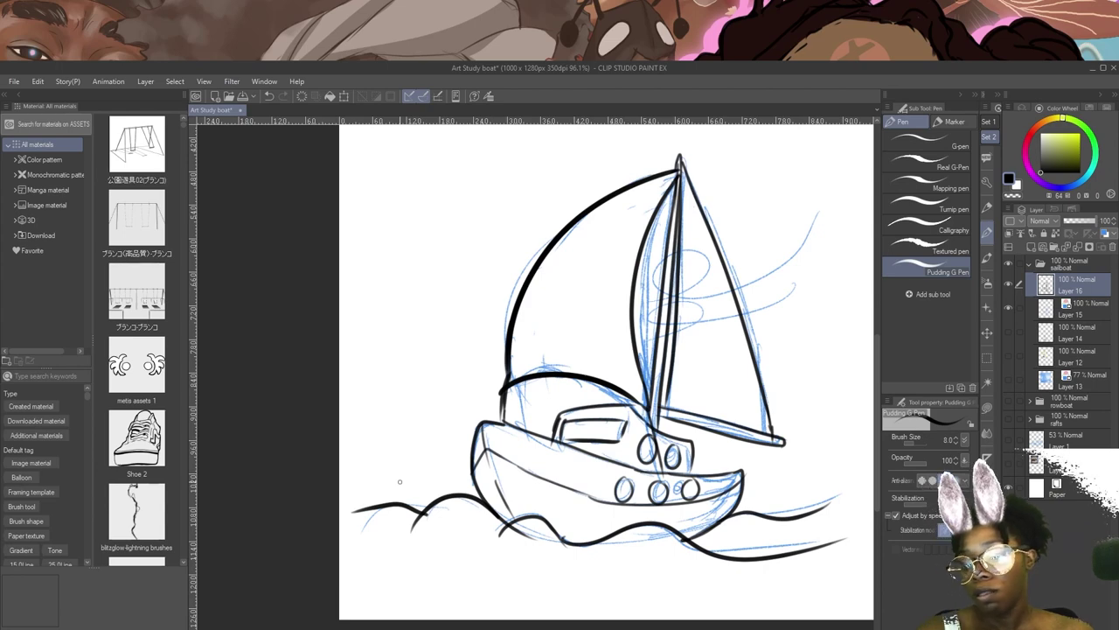
Thicken the outlines of the cabin, boom, rear sail, mast and stern edge of the hull.
{"action": "mouse_move", "coordinate": [696, 444]}
{"action": "left_mouse_down"}
{"action": "mouse_move", "coordinate": [690, 480]}
{"action": "mouse_move", "coordinate": [696, 441]}
{"action": "mouse_move", "coordinate": [661, 427]}
{"action": "left_mouse_up"}
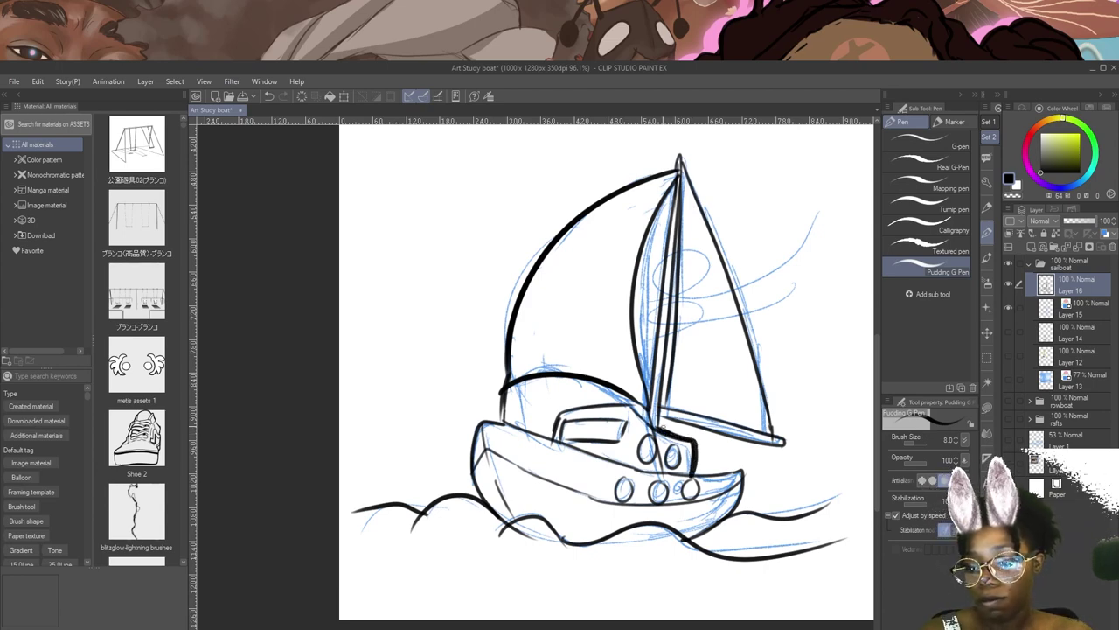
{"action": "left_click_drag", "start_coordinate": [663, 420], "coordinate": [787, 444]}
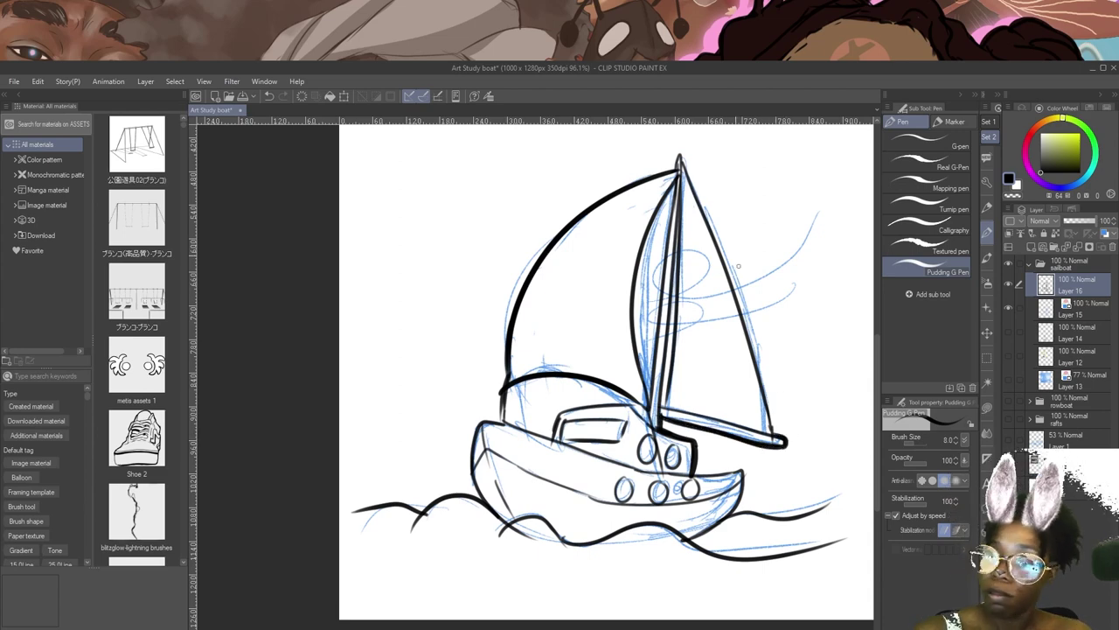
{"action": "mouse_move", "coordinate": [682, 160]}
{"action": "left_mouse_down"}
{"action": "mouse_move", "coordinate": [735, 284]}
{"action": "mouse_move", "coordinate": [773, 434]}
{"action": "left_mouse_up"}
{"action": "mouse_move", "coordinate": [686, 167]}
{"action": "left_mouse_down"}
{"action": "mouse_move", "coordinate": [685, 156]}
{"action": "mouse_move", "coordinate": [635, 255]}
{"action": "mouse_move", "coordinate": [633, 356]}
{"action": "mouse_move", "coordinate": [646, 407]}
{"action": "left_mouse_up"}
{"action": "mouse_move", "coordinate": [673, 185]}
{"action": "left_mouse_down"}
{"action": "mouse_move", "coordinate": [651, 403]}
{"action": "mouse_move", "coordinate": [673, 198]}
{"action": "left_mouse_up"}
{"action": "mouse_move", "coordinate": [505, 388]}
{"action": "left_mouse_down"}
{"action": "mouse_move", "coordinate": [516, 424]}
{"action": "mouse_move", "coordinate": [546, 433]}
{"action": "mouse_move", "coordinate": [522, 426]}
{"action": "mouse_move", "coordinate": [504, 398]}
{"action": "mouse_move", "coordinate": [493, 424]}
{"action": "mouse_move", "coordinate": [508, 423]}
{"action": "mouse_move", "coordinate": [486, 417]}
{"action": "mouse_move", "coordinate": [473, 465]}
{"action": "mouse_move", "coordinate": [479, 498]}
{"action": "left_mouse_up"}
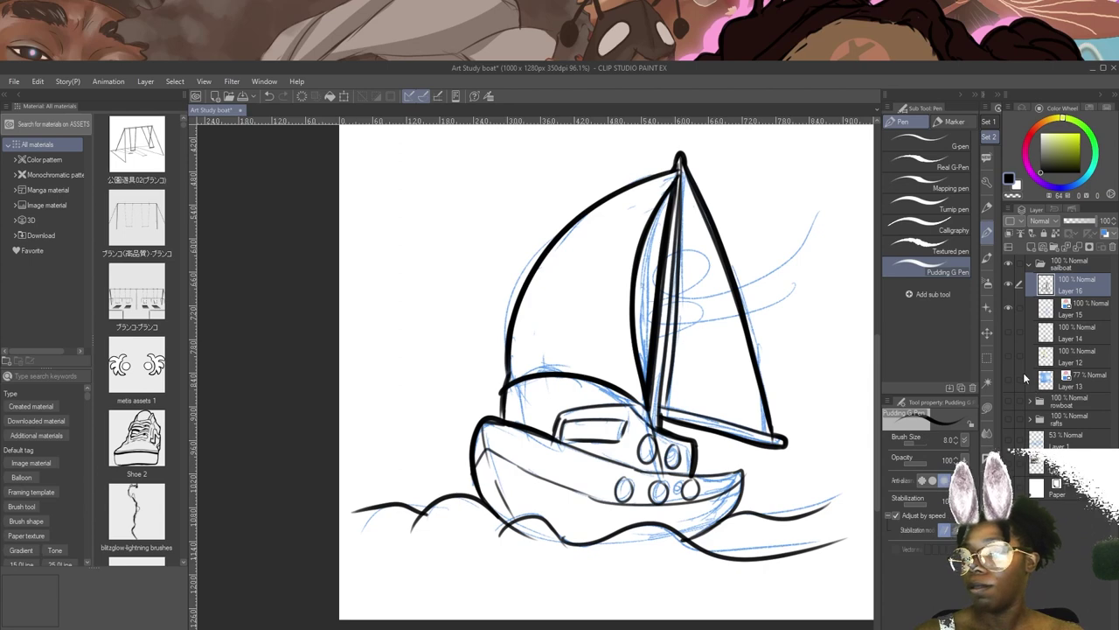
Hide the blue sketch layer and view the inked sailboat on the whole canvas.
{"action": "left_click", "coordinate": [1009, 308]}
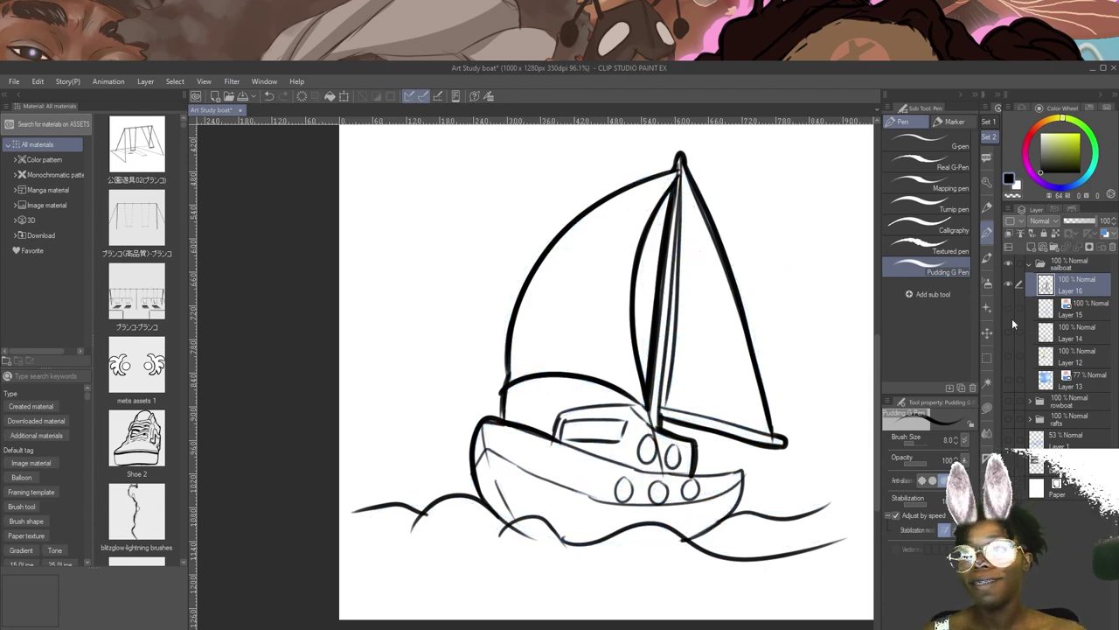
{"action": "scroll", "coordinate": [823, 473], "scroll_direction": "down", "scroll_amount": 5}
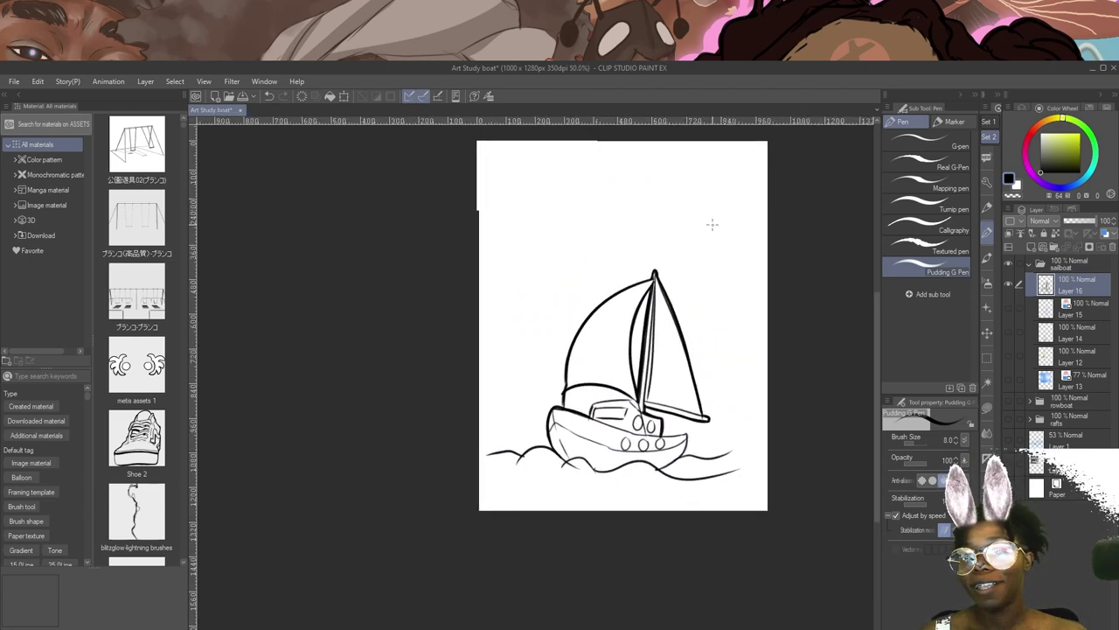
{"action": "scroll", "coordinate": [710, 235], "scroll_direction": "up", "scroll_amount": 1}
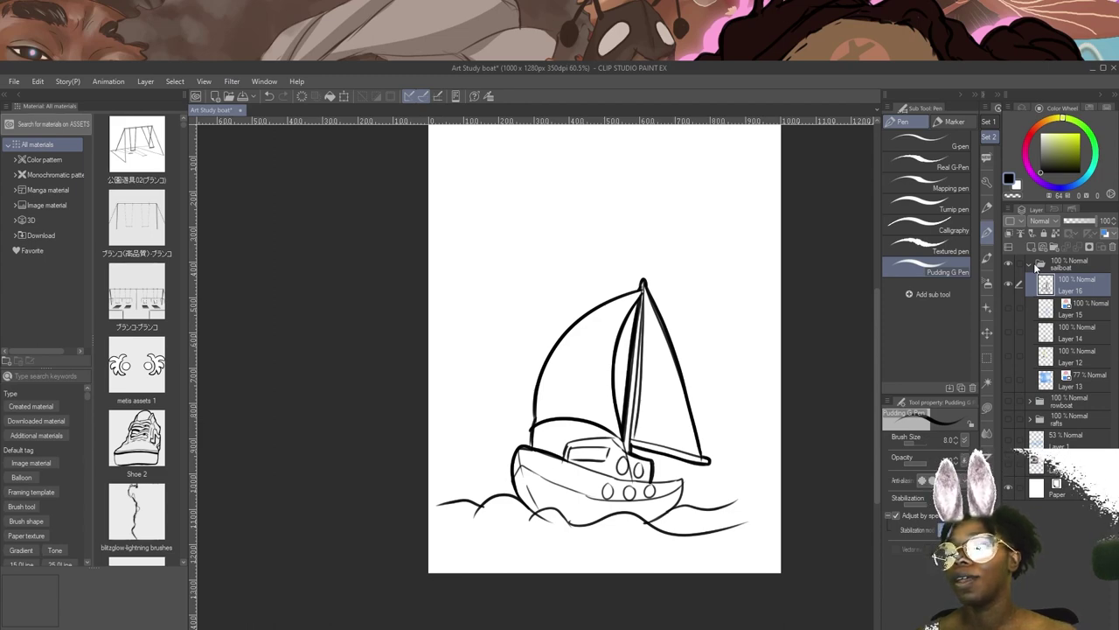
Collapse and hide the sailboat folder, then create a new folder containing a blank layer for pencil sketching.
{"action": "left_click", "coordinate": [1032, 263]}
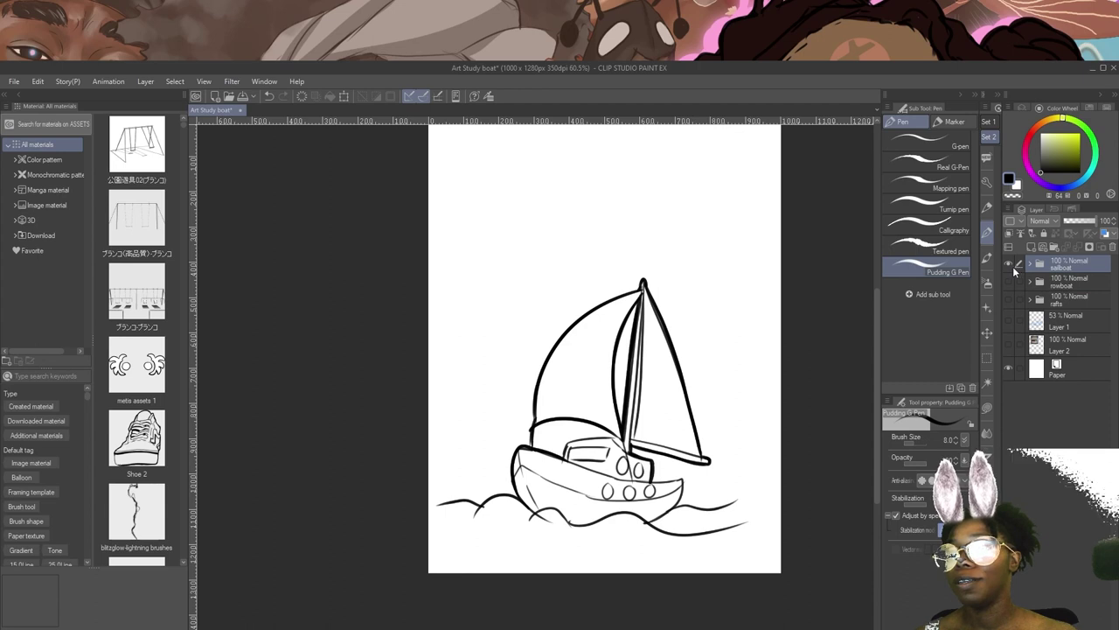
{"action": "left_click", "coordinate": [1011, 267]}
{"action": "left_click", "coordinate": [1054, 245]}
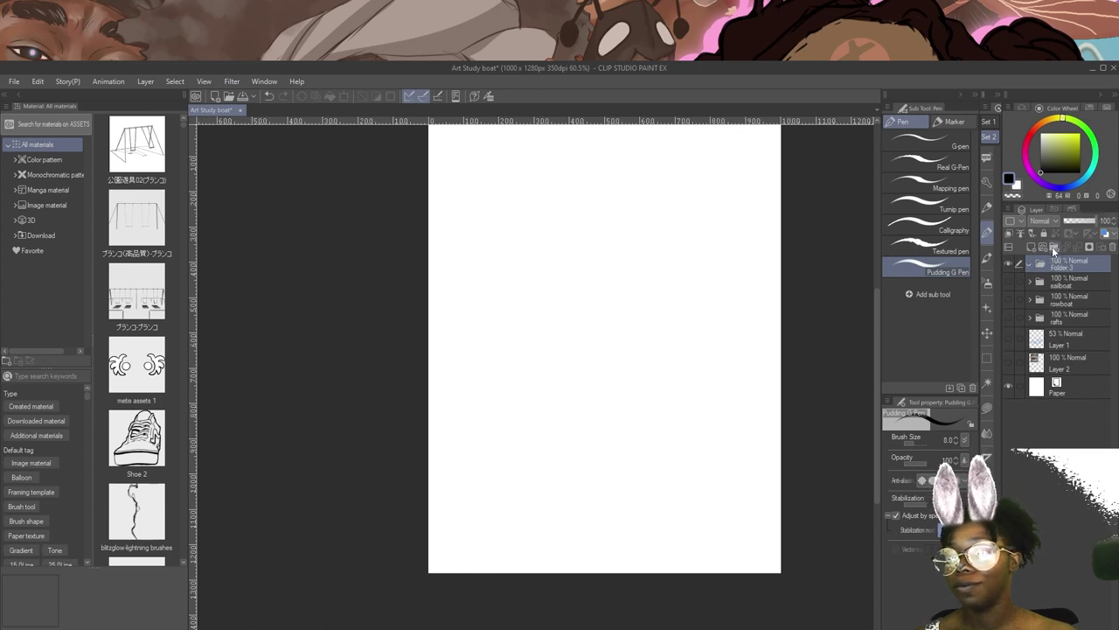
{"action": "key", "text": "p"}
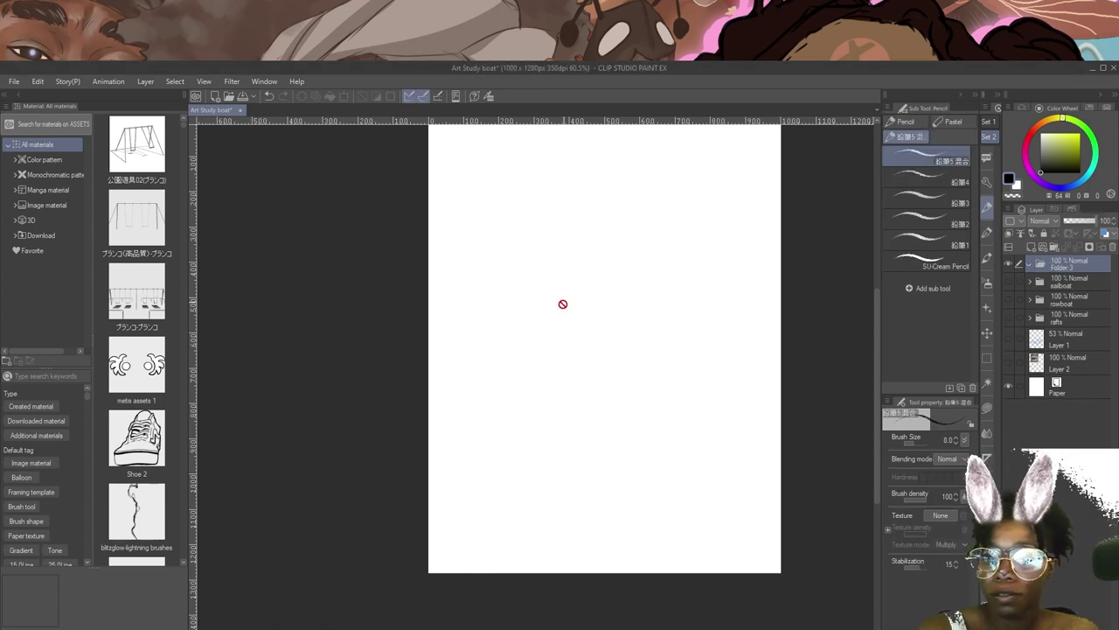
{"action": "left_click", "coordinate": [1031, 244]}
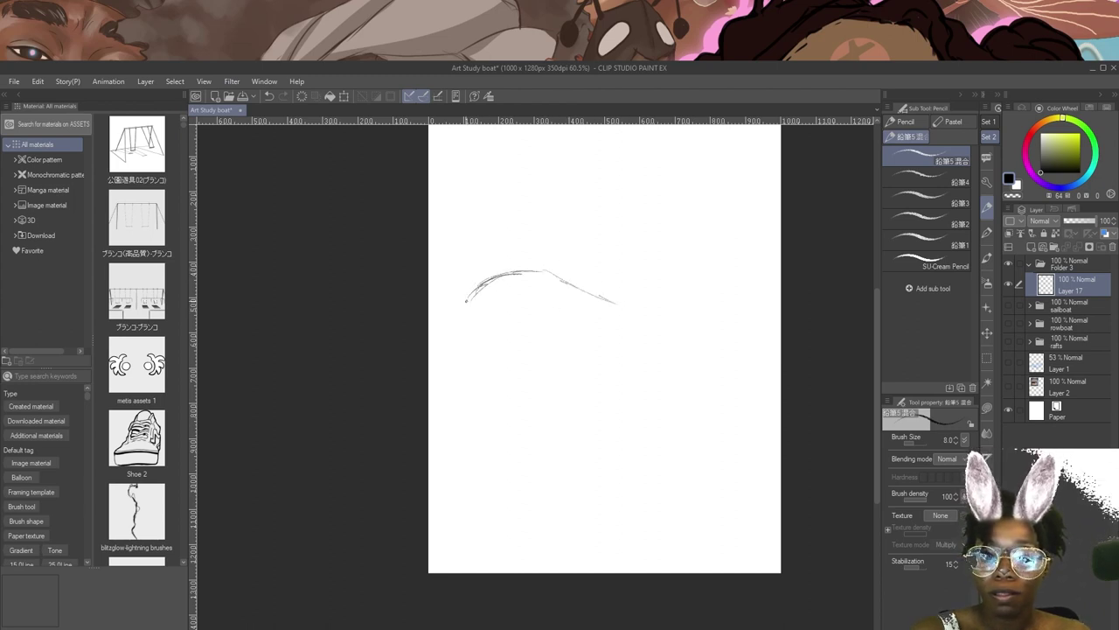
{"action": "left_click_drag", "start_coordinate": [547, 350], "coordinate": [679, 405]}
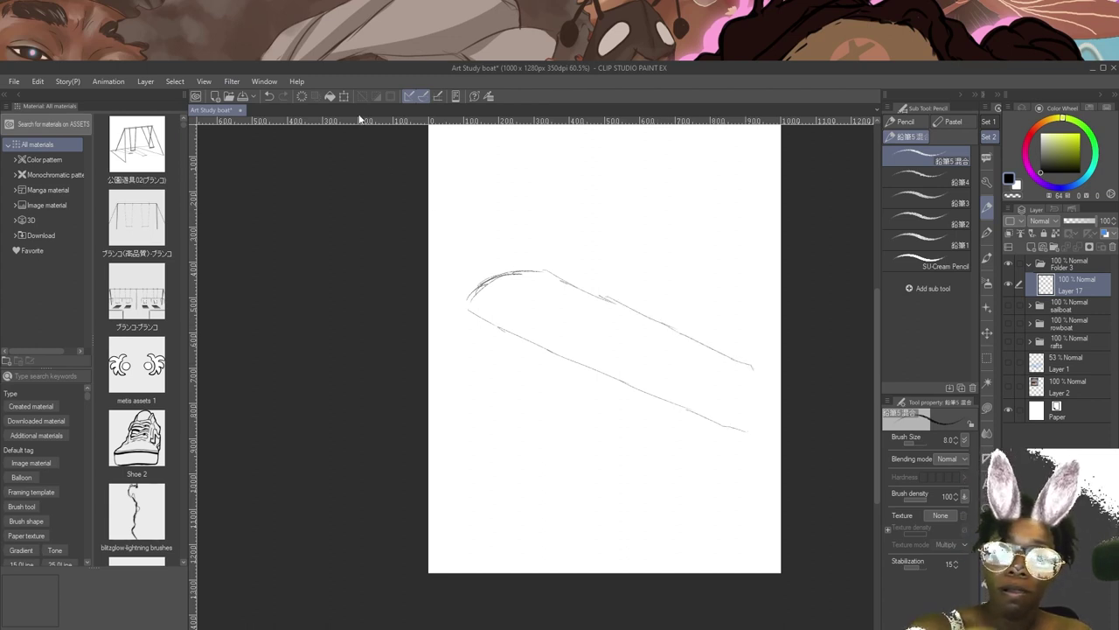
{"action": "key", "text": "ctrl+t"}
{"action": "mouse_move", "coordinate": [755, 270]}
{"action": "left_mouse_down"}
{"action": "mouse_move", "coordinate": [700, 320]}
{"action": "mouse_move", "coordinate": [655, 388]}
{"action": "mouse_move", "coordinate": [685, 324]}
{"action": "mouse_move", "coordinate": [674, 310]}
{"action": "mouse_move", "coordinate": [644, 358]}
{"action": "left_mouse_up"}
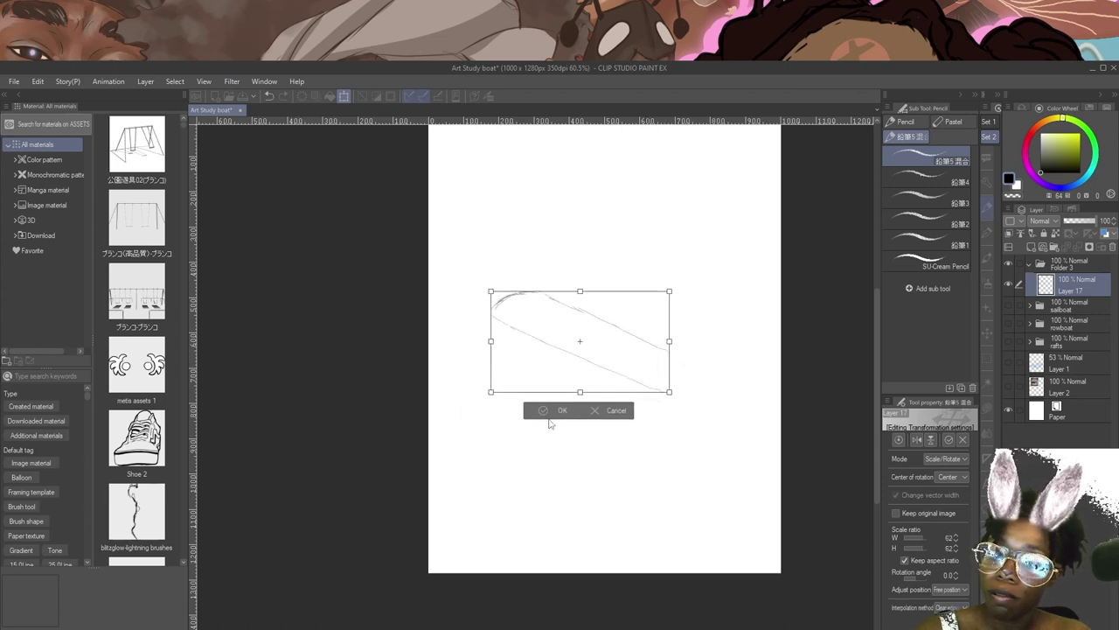
{"action": "left_click", "coordinate": [553, 415]}
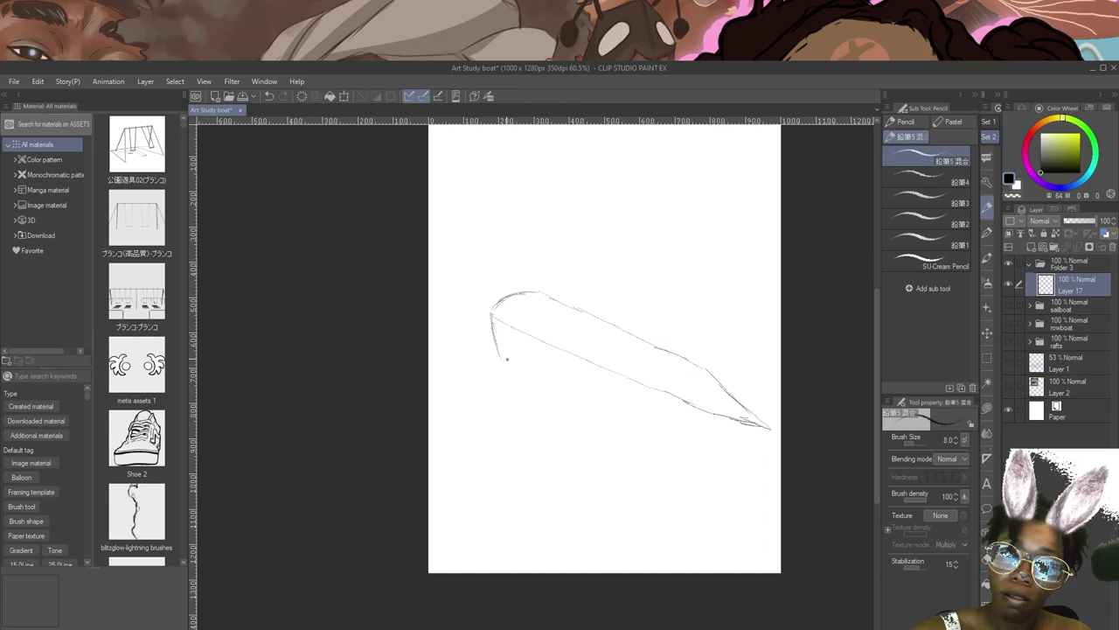
{"action": "left_click_drag", "start_coordinate": [511, 366], "coordinate": [577, 392]}
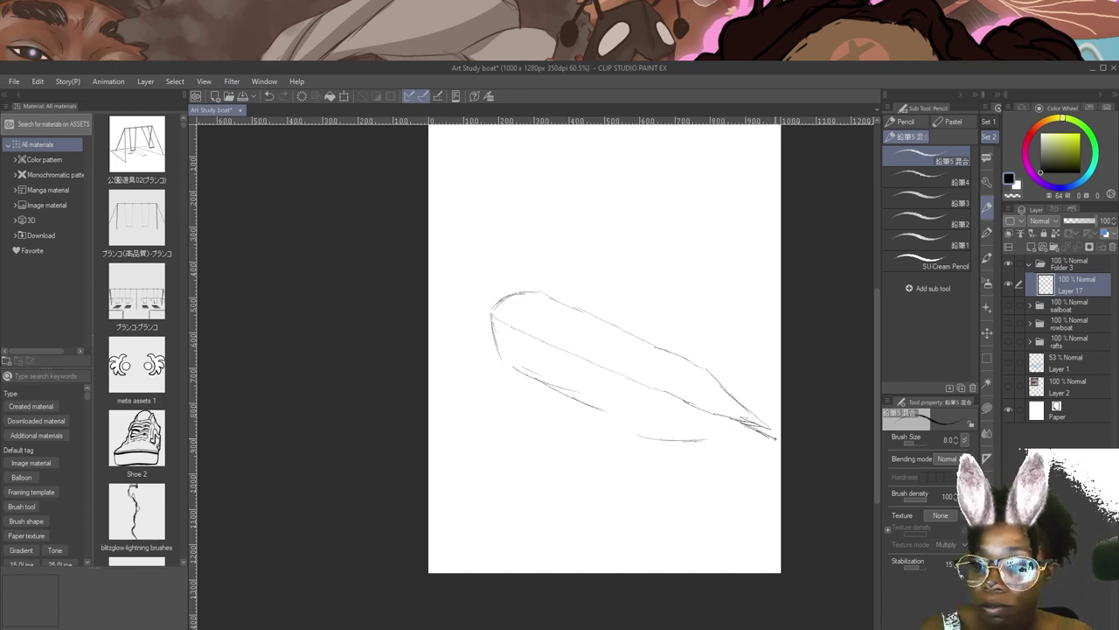
{"action": "left_click_drag", "start_coordinate": [766, 436], "coordinate": [727, 451]}
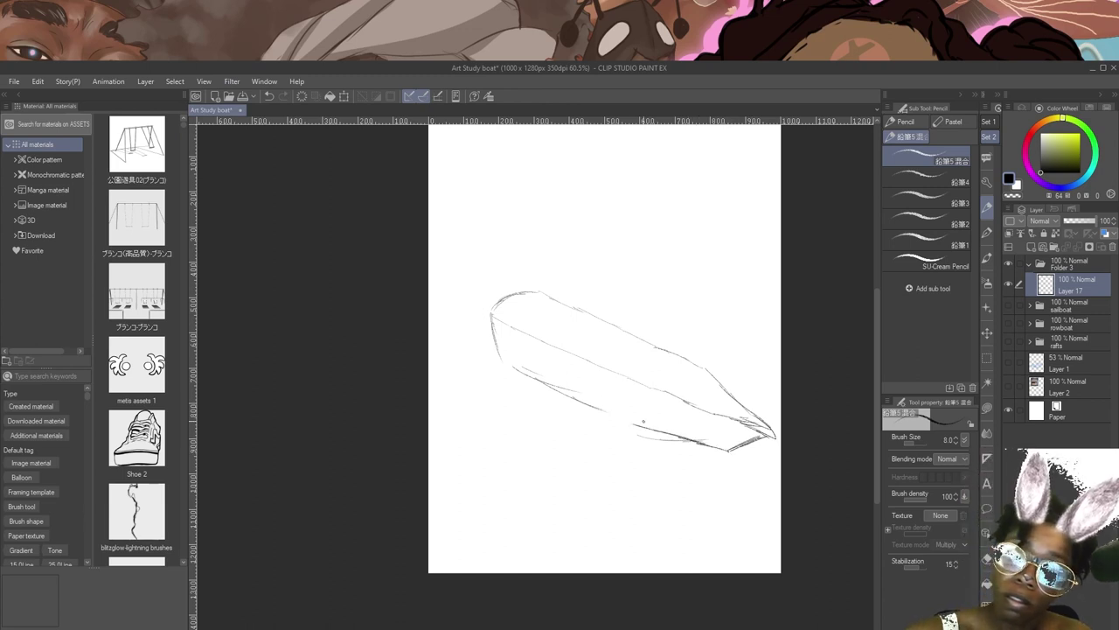
{"action": "left_click_drag", "start_coordinate": [639, 424], "coordinate": [724, 453]}
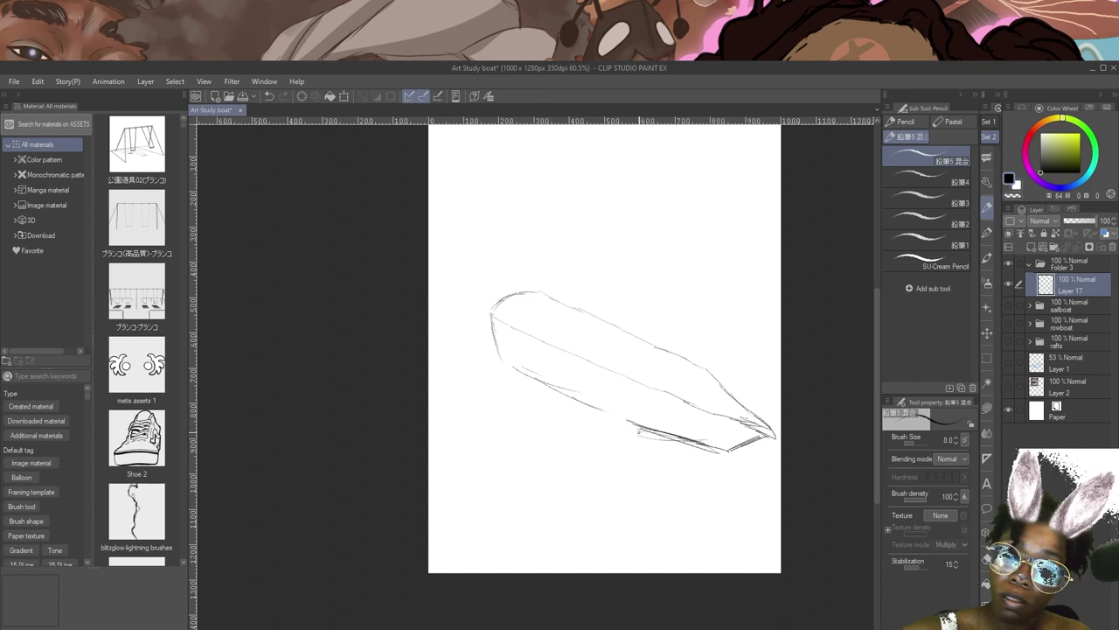
{"action": "left_click_drag", "start_coordinate": [643, 427], "coordinate": [567, 389]}
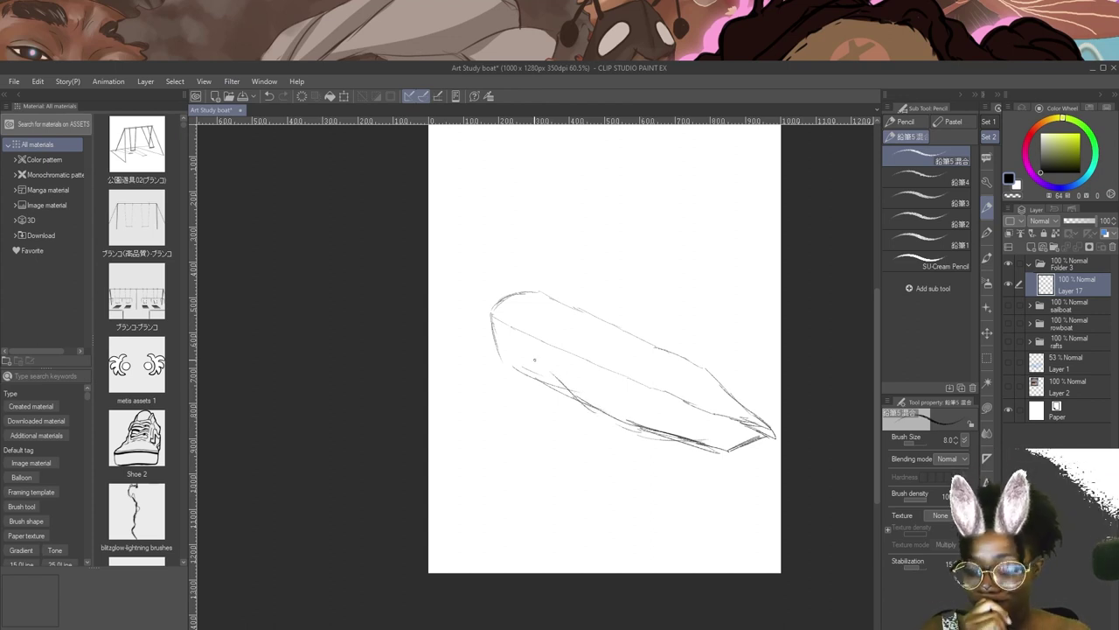
{"action": "key", "text": "Delete"}
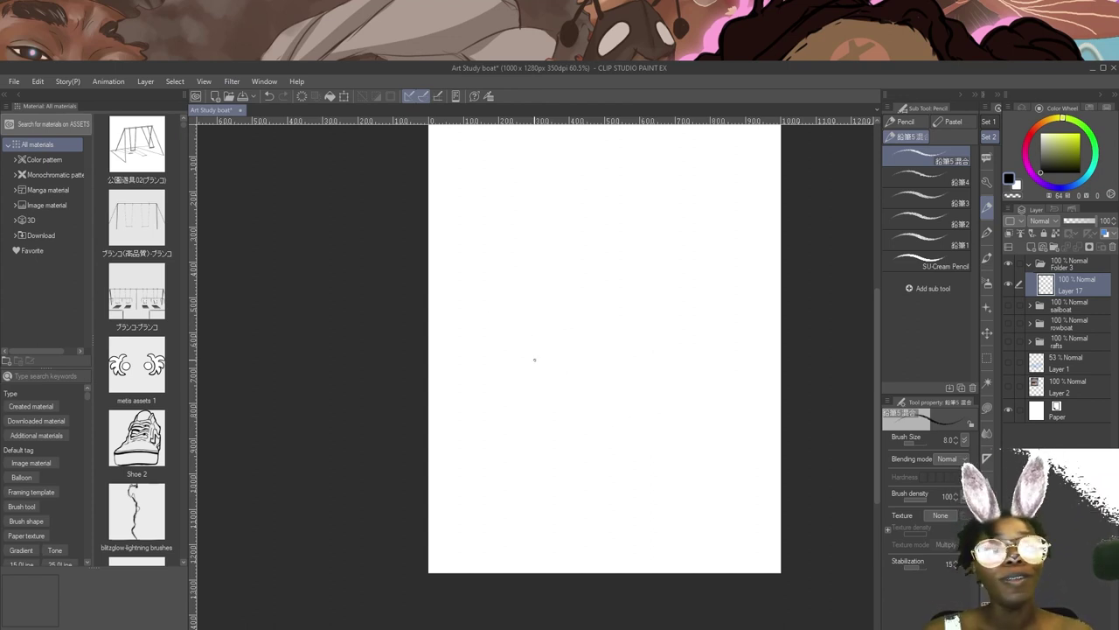
Sketch a motorboat's rounded stern, diagonal deck edges and cockpit opening with a curved windshield.
{"action": "mouse_move", "coordinate": [480, 244]}
{"action": "left_mouse_down"}
{"action": "mouse_move", "coordinate": [541, 228]}
{"action": "mouse_move", "coordinate": [466, 258]}
{"action": "left_mouse_up"}
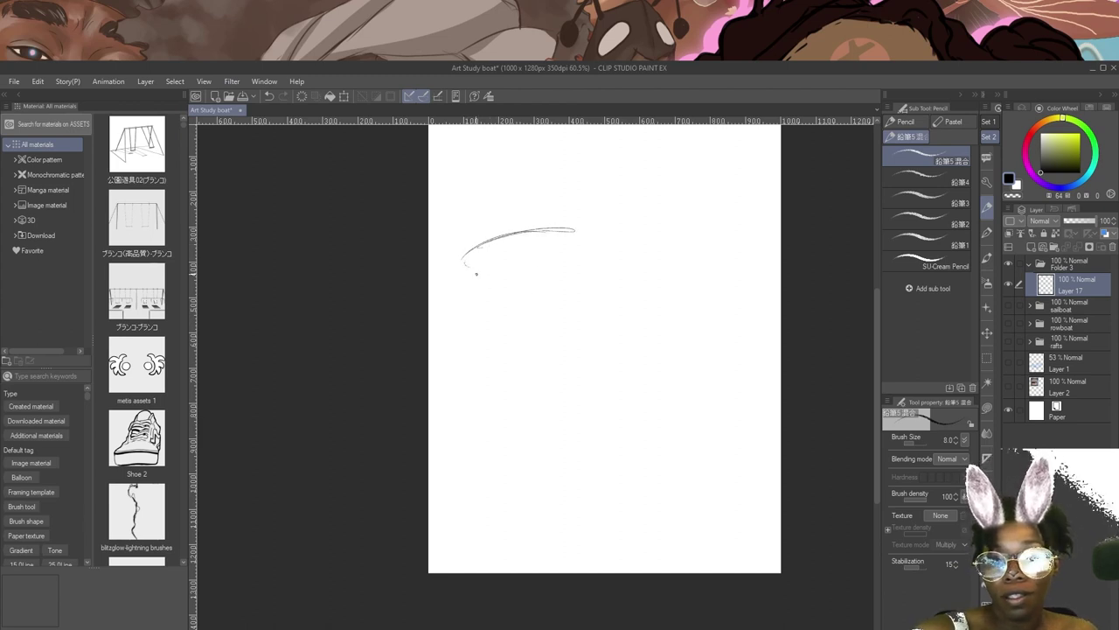
{"action": "left_click_drag", "start_coordinate": [515, 306], "coordinate": [684, 378]}
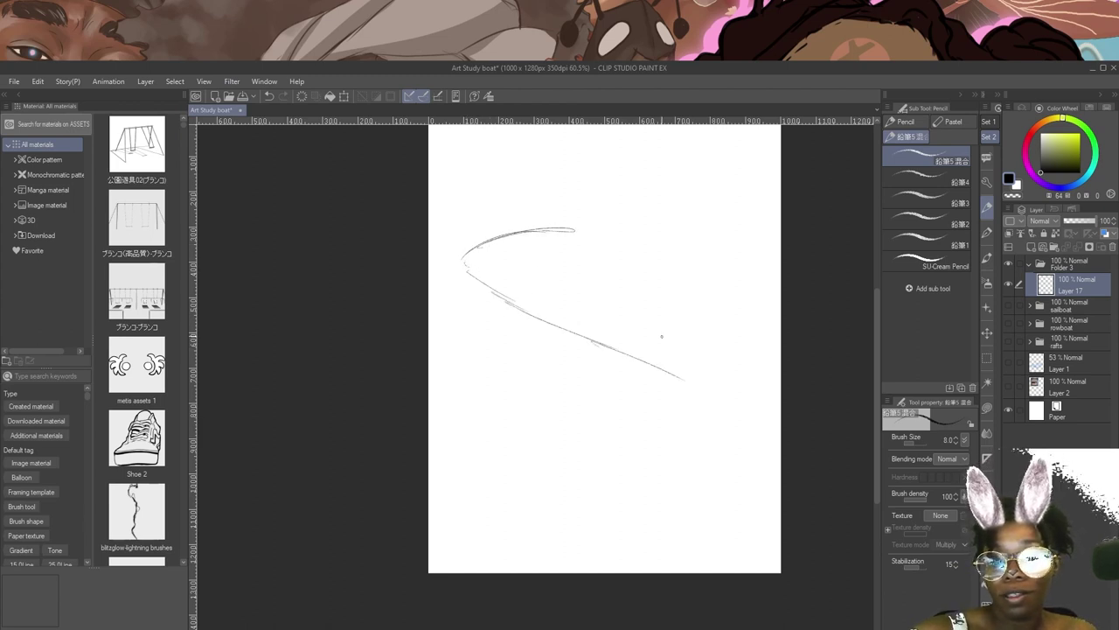
{"action": "left_click_drag", "start_coordinate": [591, 236], "coordinate": [716, 308]}
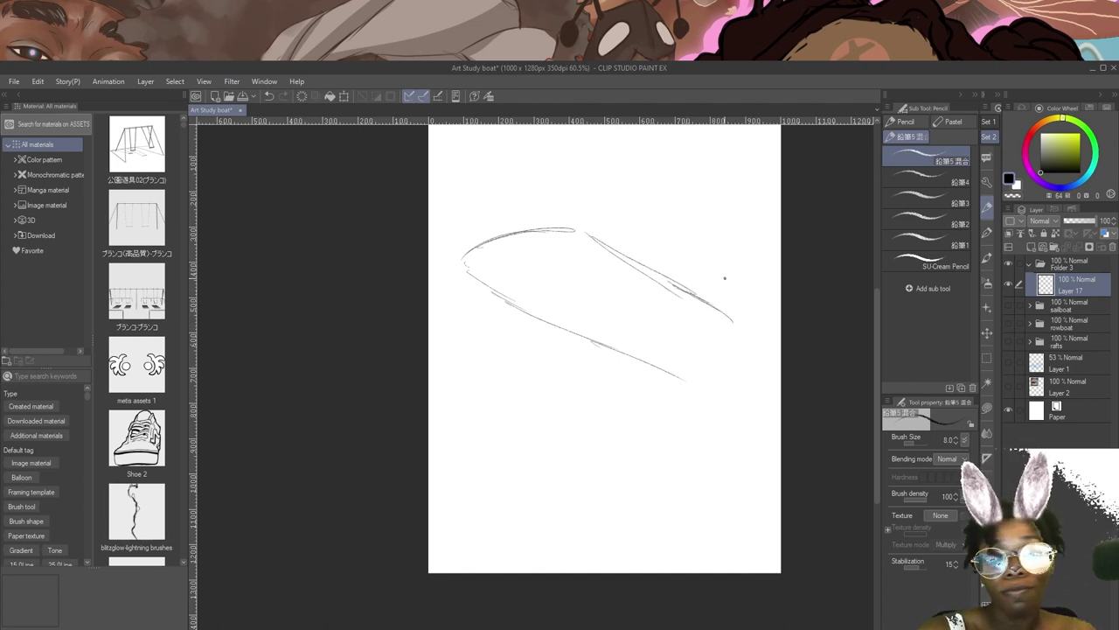
{"action": "mouse_move", "coordinate": [523, 303]}
{"action": "left_mouse_down"}
{"action": "mouse_move", "coordinate": [598, 264]}
{"action": "mouse_move", "coordinate": [560, 276]}
{"action": "mouse_move", "coordinate": [615, 274]}
{"action": "left_mouse_up"}
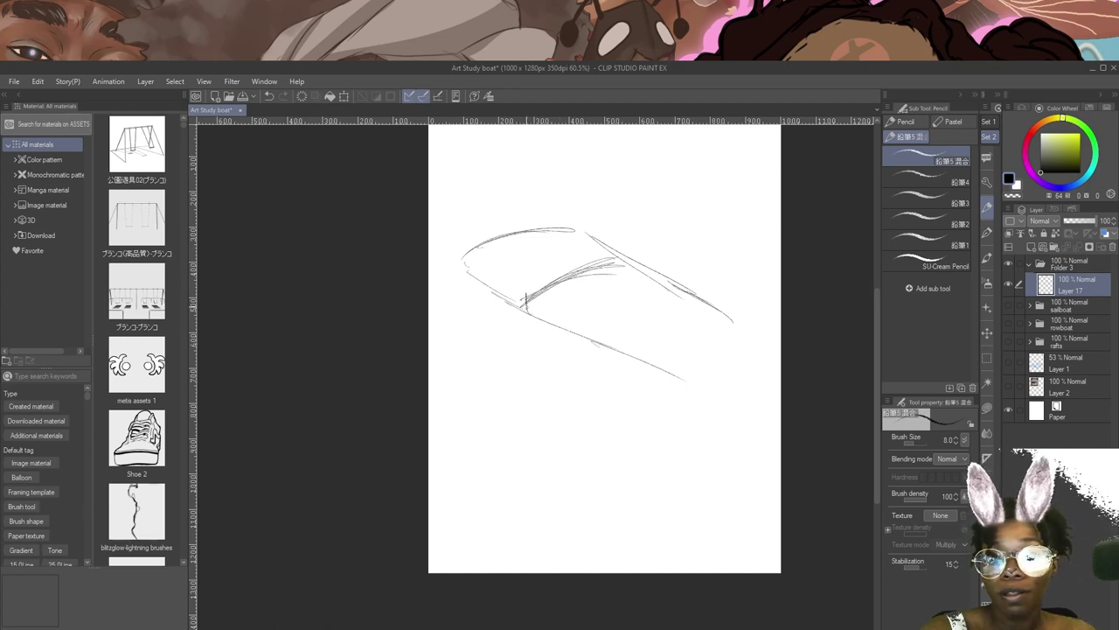
{"action": "left_click_drag", "start_coordinate": [526, 278], "coordinate": [654, 348]}
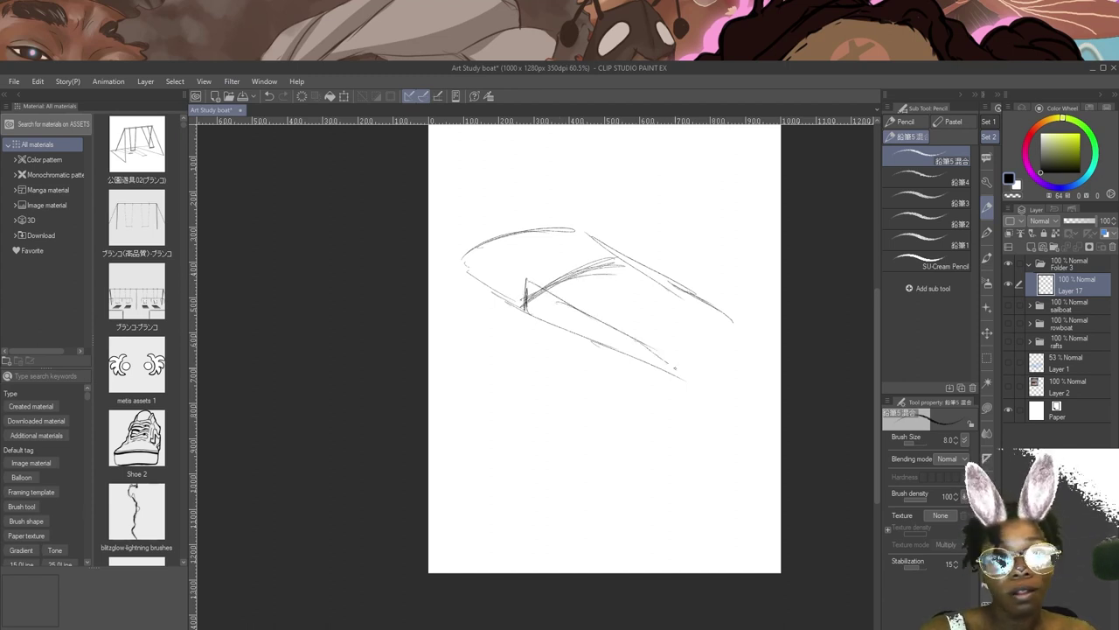
{"action": "mouse_move", "coordinate": [691, 294]}
{"action": "left_mouse_down"}
{"action": "mouse_move", "coordinate": [663, 321]}
{"action": "mouse_move", "coordinate": [630, 331]}
{"action": "mouse_move", "coordinate": [687, 312]}
{"action": "mouse_move", "coordinate": [631, 325]}
{"action": "left_mouse_up"}
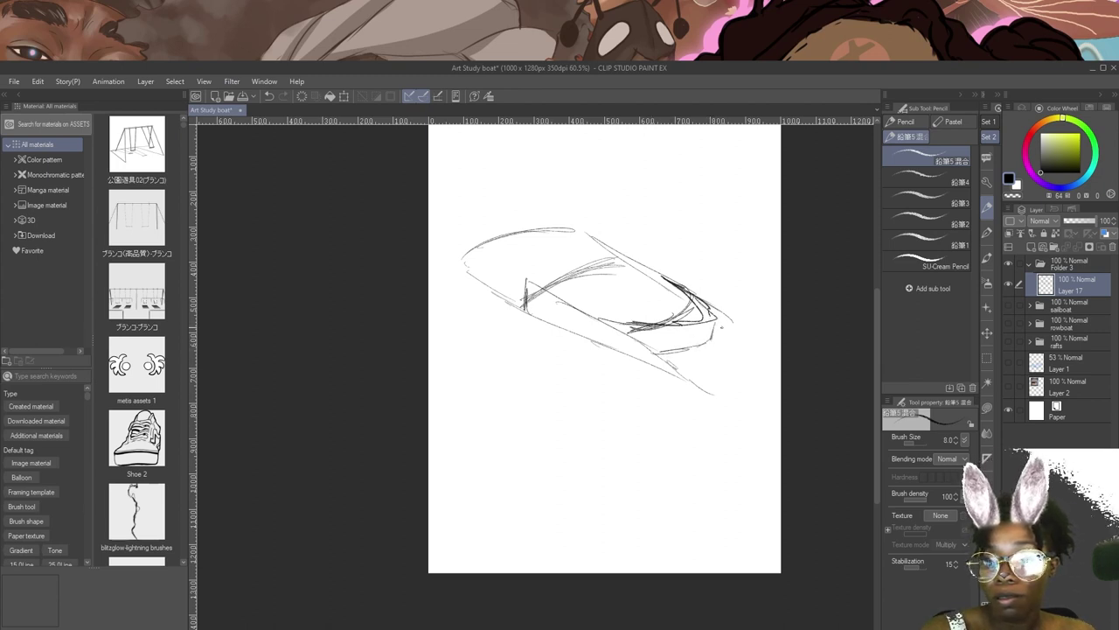
Scale the motorboat sketch down proportionally and move it toward the canvas's left edge.
{"action": "left_click", "coordinate": [345, 97]}
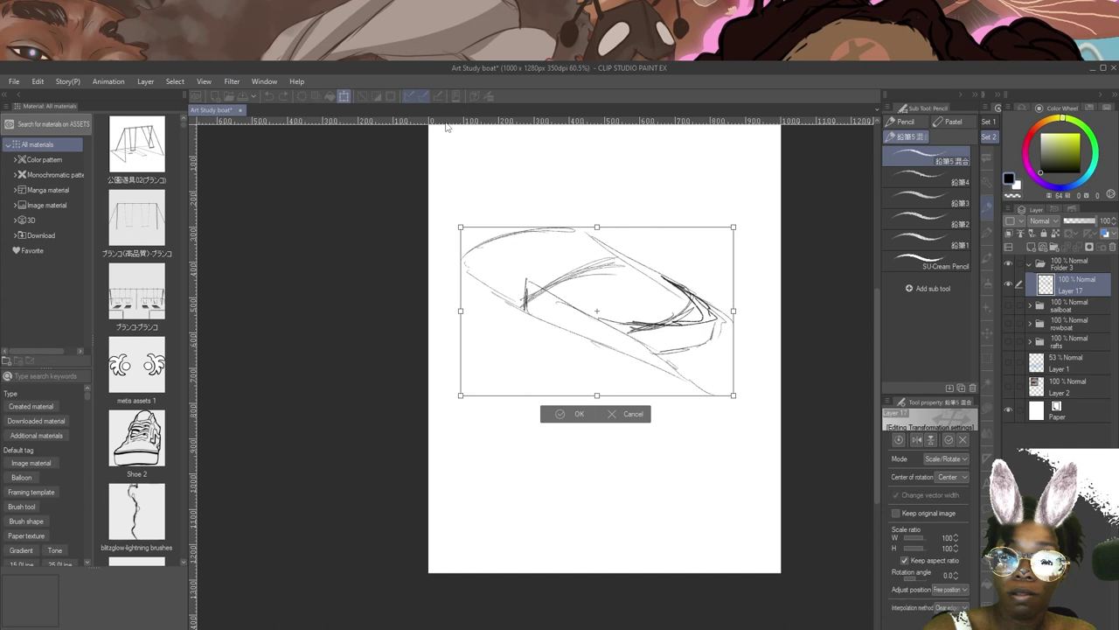
{"action": "left_click_drag", "start_coordinate": [699, 371], "coordinate": [667, 367]}
{"action": "left_click_drag", "start_coordinate": [702, 223], "coordinate": [668, 278]}
{"action": "left_click_drag", "start_coordinate": [620, 347], "coordinate": [654, 332]}
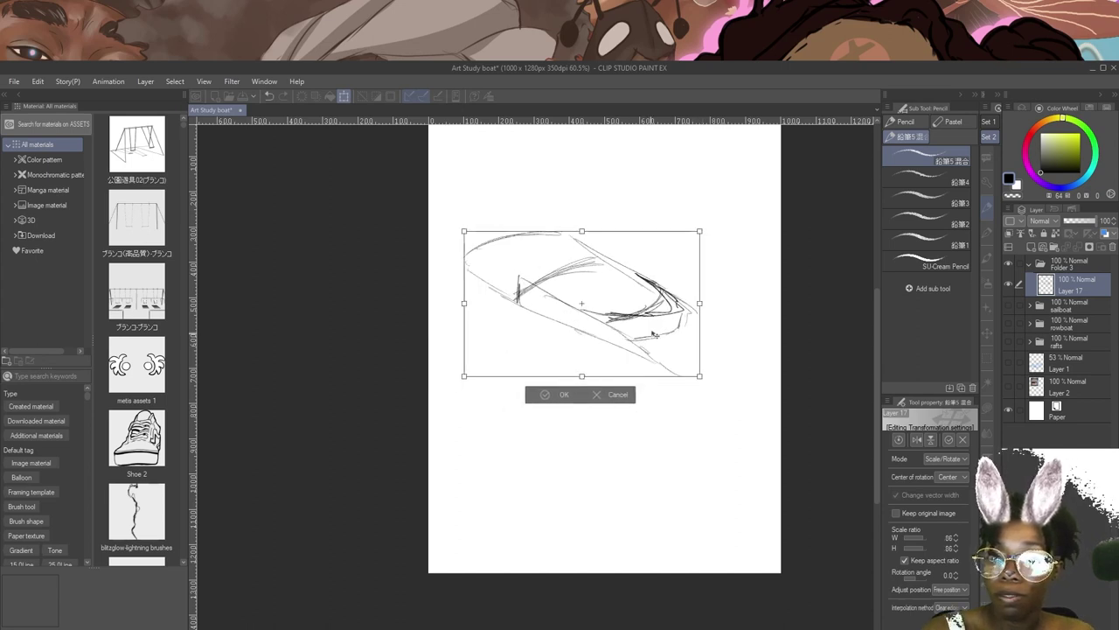
{"action": "left_click_drag", "start_coordinate": [700, 232], "coordinate": [675, 246]}
{"action": "left_click_drag", "start_coordinate": [654, 331], "coordinate": [633, 336]}
{"action": "left_click", "coordinate": [510, 398]}
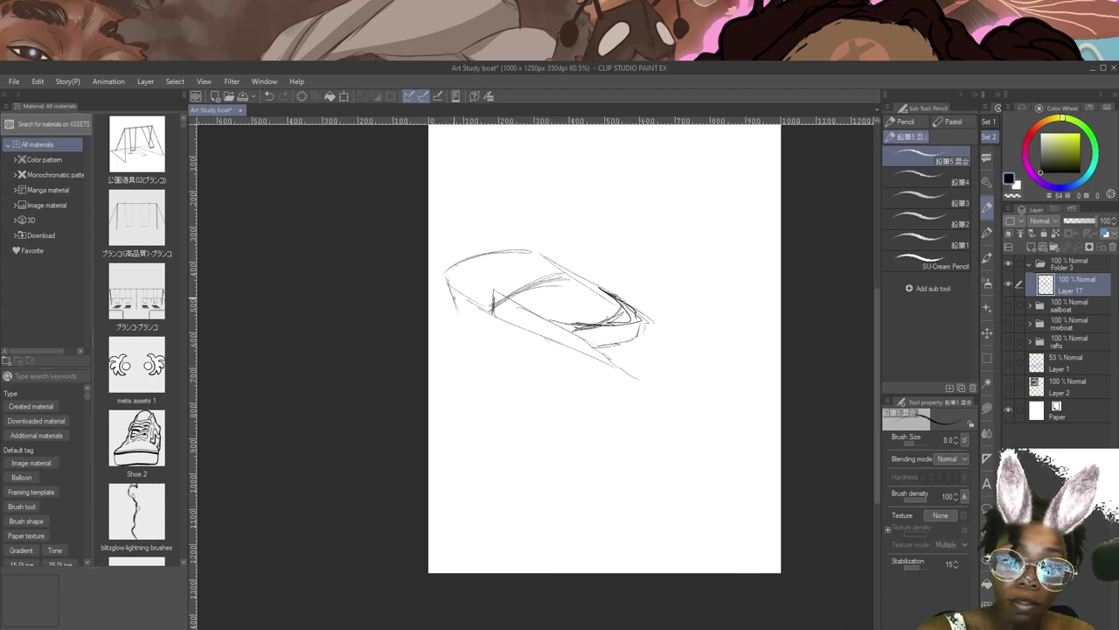
Extend the hull's side and deck lines toward the bow, then scale the sketch to 83%.
{"action": "left_click_drag", "start_coordinate": [472, 334], "coordinate": [530, 367]}
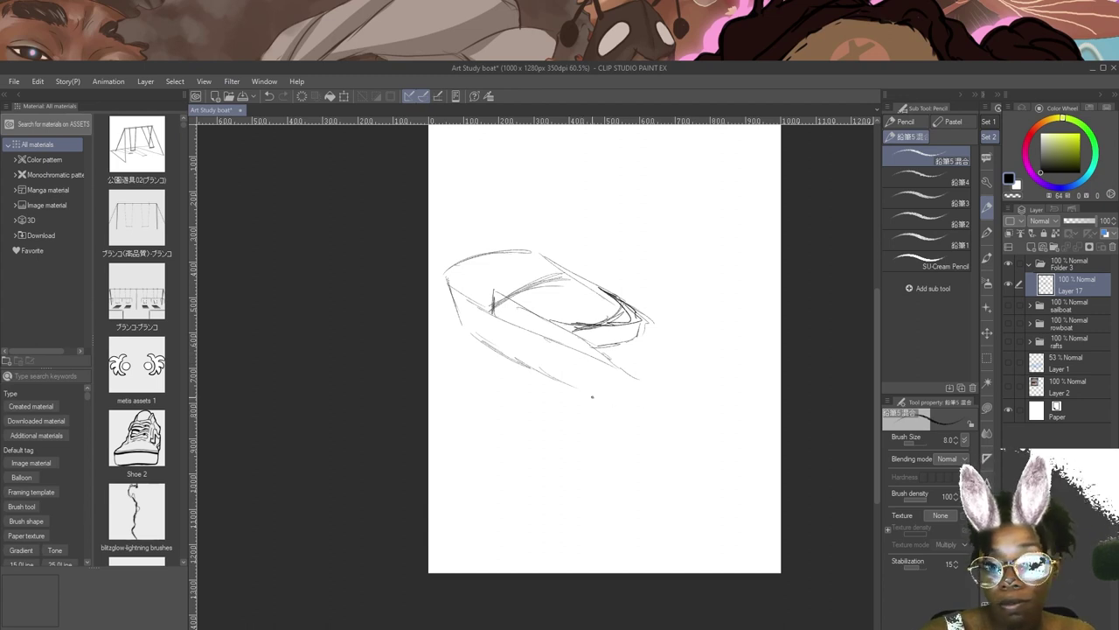
{"action": "mouse_move", "coordinate": [593, 397]}
{"action": "left_mouse_down"}
{"action": "mouse_move", "coordinate": [672, 439]}
{"action": "mouse_move", "coordinate": [709, 443]}
{"action": "mouse_move", "coordinate": [640, 422]}
{"action": "mouse_move", "coordinate": [731, 439]}
{"action": "left_mouse_up"}
{"action": "mouse_move", "coordinate": [532, 329]}
{"action": "left_mouse_down"}
{"action": "mouse_move", "coordinate": [769, 440]}
{"action": "mouse_move", "coordinate": [757, 445]}
{"action": "mouse_move", "coordinate": [762, 436]}
{"action": "left_mouse_up"}
{"action": "left_click", "coordinate": [344, 97]}
{"action": "left_click_drag", "start_coordinate": [757, 471], "coordinate": [707, 429]}
{"action": "mouse_move", "coordinate": [679, 402]}
{"action": "left_mouse_down"}
{"action": "mouse_move", "coordinate": [663, 428]}
{"action": "mouse_move", "coordinate": [687, 402]}
{"action": "left_mouse_up"}
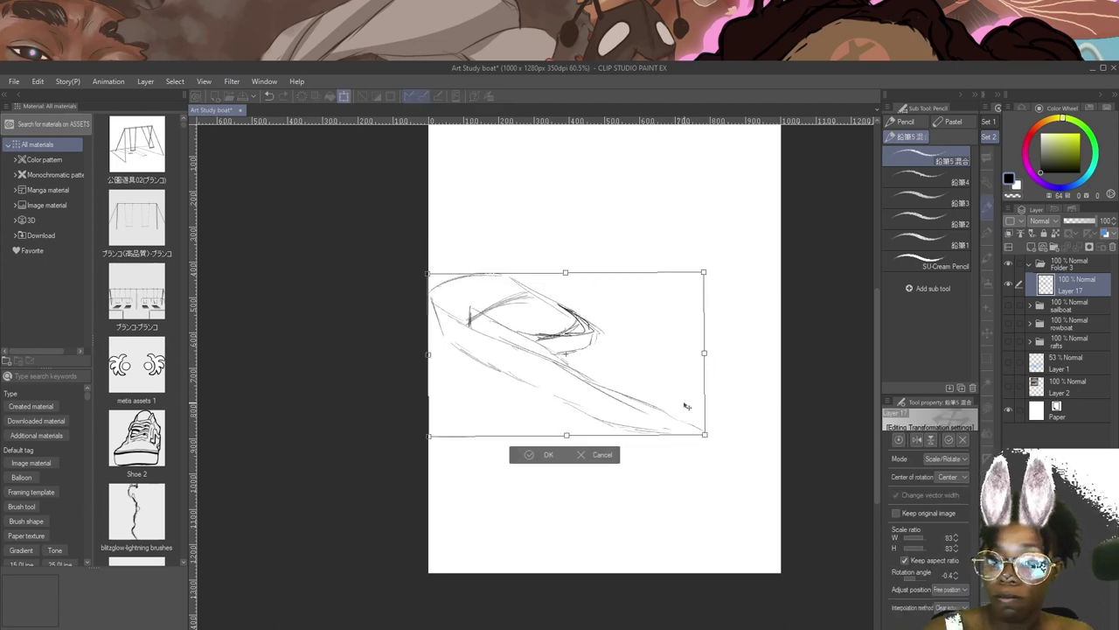
{"action": "key", "text": "Return"}
Sketch the wraparound windshield and a long foredeck tapering to a pointed bow.
{"action": "mouse_move", "coordinate": [522, 273]}
{"action": "left_mouse_down"}
{"action": "mouse_move", "coordinate": [624, 326]}
{"action": "mouse_move", "coordinate": [625, 343]}
{"action": "left_mouse_up"}
{"action": "left_click_drag", "start_coordinate": [530, 343], "coordinate": [593, 349]}
{"action": "left_click_drag", "start_coordinate": [562, 352], "coordinate": [622, 340]}
{"action": "left_click_drag", "start_coordinate": [569, 303], "coordinate": [620, 338]}
{"action": "left_click_drag", "start_coordinate": [622, 341], "coordinate": [627, 364]}
{"action": "mouse_move", "coordinate": [598, 306]}
{"action": "left_mouse_down"}
{"action": "mouse_move", "coordinate": [638, 353]}
{"action": "mouse_move", "coordinate": [715, 367]}
{"action": "mouse_move", "coordinate": [769, 418]}
{"action": "left_mouse_up"}
{"action": "mouse_move", "coordinate": [665, 427]}
{"action": "left_mouse_down"}
{"action": "mouse_move", "coordinate": [775, 463]}
{"action": "mouse_move", "coordinate": [660, 449]}
{"action": "left_mouse_up"}
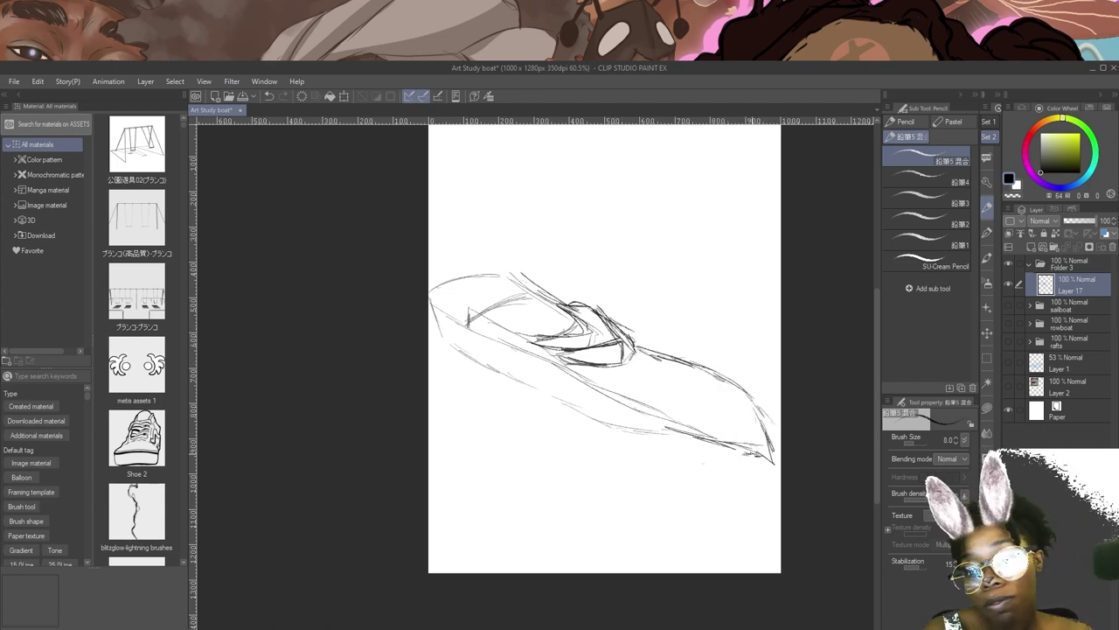
Draw a deeper lower hull edge and reinforce the stern corner and rear deck edges.
{"action": "left_click_drag", "start_coordinate": [444, 339], "coordinate": [693, 481]}
{"action": "left_click_drag", "start_coordinate": [434, 302], "coordinate": [444, 338]}
{"action": "mouse_move", "coordinate": [436, 311]}
{"action": "left_mouse_down"}
{"action": "mouse_move", "coordinate": [484, 362]}
{"action": "mouse_move", "coordinate": [711, 476]}
{"action": "mouse_move", "coordinate": [692, 478]}
{"action": "left_mouse_up"}
{"action": "left_click_drag", "start_coordinate": [510, 259], "coordinate": [429, 293]}
{"action": "left_click_drag", "start_coordinate": [512, 256], "coordinate": [585, 303]}
Redraw the windshield's curved frame and base with darker strokes, undoing the first attempts.
{"action": "mouse_move", "coordinate": [569, 303]}
{"action": "left_mouse_down"}
{"action": "mouse_move", "coordinate": [601, 303]}
{"action": "mouse_move", "coordinate": [633, 332]}
{"action": "mouse_move", "coordinate": [640, 362]}
{"action": "left_mouse_up"}
{"action": "mouse_move", "coordinate": [612, 334]}
{"action": "left_mouse_down"}
{"action": "mouse_move", "coordinate": [635, 343]}
{"action": "mouse_move", "coordinate": [548, 351]}
{"action": "left_mouse_up"}
{"action": "key", "text": "ctrl+z"}
{"action": "key", "text": "ctrl+z"}
{"action": "left_click_drag", "start_coordinate": [581, 304], "coordinate": [629, 341]}
{"action": "mouse_move", "coordinate": [594, 348]}
{"action": "left_mouse_down"}
{"action": "mouse_move", "coordinate": [534, 344]}
{"action": "mouse_move", "coordinate": [500, 324]}
{"action": "mouse_move", "coordinate": [500, 339]}
{"action": "left_mouse_up"}
{"action": "left_click_drag", "start_coordinate": [502, 338], "coordinate": [570, 362]}
{"action": "left_click_drag", "start_coordinate": [540, 353], "coordinate": [639, 357]}
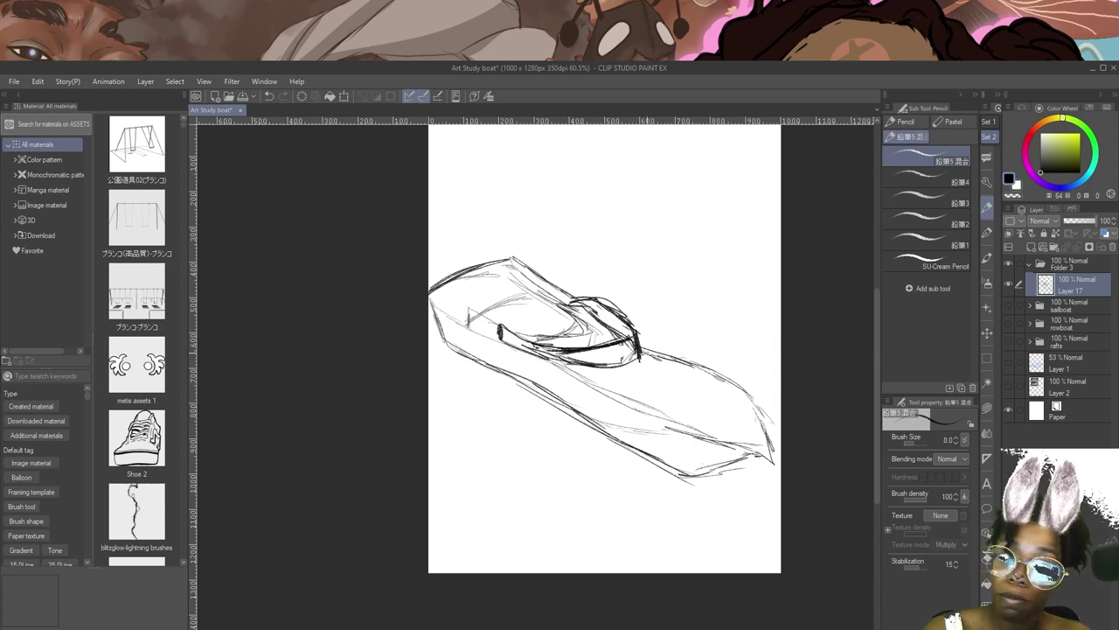
Flatten the motorboat sketch vertically with a transform and move it higher on the canvas.
{"action": "left_click", "coordinate": [344, 97]}
{"action": "left_click_drag", "start_coordinate": [601, 255], "coordinate": [601, 305]}
{"action": "left_click_drag", "start_coordinate": [663, 399], "coordinate": [669, 312]}
{"action": "left_click", "coordinate": [590, 418]}
Redraw the stern edge and add longer hull and foredeck lines extending toward the bow.
{"action": "mouse_move", "coordinate": [535, 222]}
{"action": "left_mouse_down"}
{"action": "mouse_move", "coordinate": [459, 262]}
{"action": "mouse_move", "coordinate": [512, 299]}
{"action": "left_mouse_up"}
{"action": "left_click_drag", "start_coordinate": [464, 271], "coordinate": [481, 308]}
{"action": "mouse_move", "coordinate": [491, 317]}
{"action": "left_mouse_down"}
{"action": "mouse_move", "coordinate": [679, 412]}
{"action": "mouse_move", "coordinate": [743, 409]}
{"action": "left_mouse_up"}
{"action": "left_click_drag", "start_coordinate": [697, 408], "coordinate": [756, 407]}
{"action": "left_click_drag", "start_coordinate": [647, 296], "coordinate": [776, 369]}
Scale down the motorboat sketch with a transform and fit it in the upper part of the canvas.
{"action": "key", "text": "ctrl+t"}
{"action": "left_click_drag", "start_coordinate": [617, 318], "coordinate": [595, 333]}
{"action": "left_click", "coordinate": [577, 450]}
Widen the canvas on its right side to 1907 px, giving the bow more drawing space.
{"action": "left_click", "coordinate": [38, 81]}
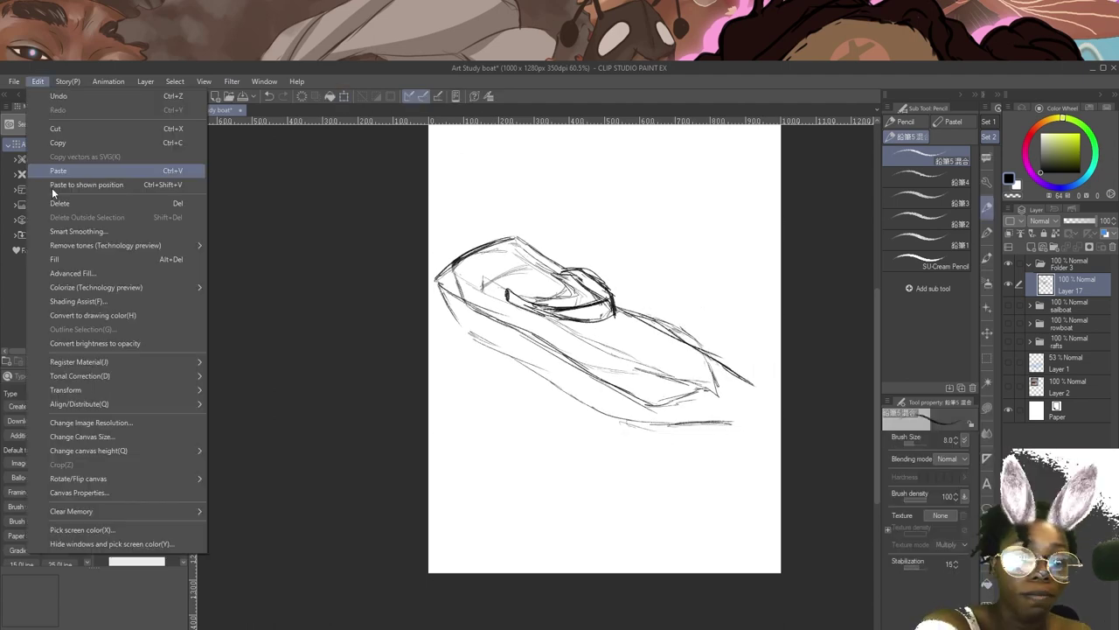
{"action": "left_click", "coordinate": [82, 436]}
{"action": "mouse_move", "coordinate": [781, 349]}
{"action": "left_mouse_down"}
{"action": "mouse_move", "coordinate": [962, 402]}
{"action": "mouse_move", "coordinate": [1100, 385]}
{"action": "left_mouse_up"}
{"action": "left_click", "coordinate": [1090, 342]}
Extend the hull and foredeck lines to a long pointed bow and rework the lower hull edge.
{"action": "left_click_drag", "start_coordinate": [471, 393], "coordinate": [539, 433]}
{"action": "left_click_drag", "start_coordinate": [506, 413], "coordinate": [552, 445]}
{"action": "left_click_drag", "start_coordinate": [454, 460], "coordinate": [582, 485]}
{"action": "mouse_move", "coordinate": [212, 323]}
{"action": "left_mouse_down"}
{"action": "mouse_move", "coordinate": [236, 379]}
{"action": "mouse_move", "coordinate": [362, 442]}
{"action": "left_mouse_up"}
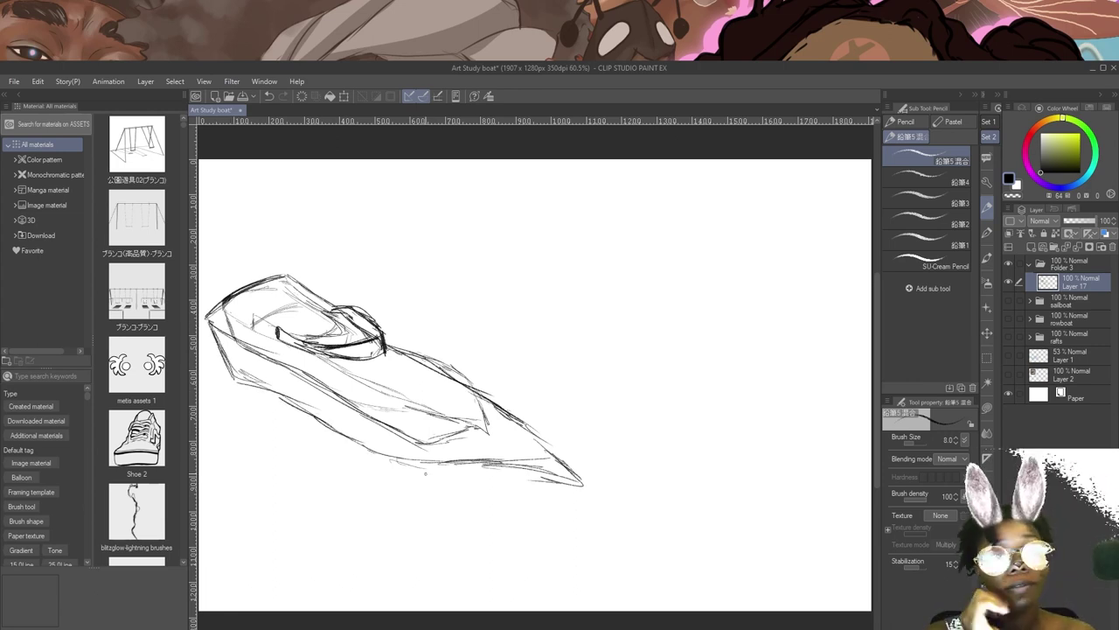
Reinforce the stern, cockpit, deck edges and lower hull lines of the motorboat sketch out to the bow tip.
{"action": "left_click_drag", "start_coordinate": [222, 304], "coordinate": [201, 329]}
{"action": "left_click_drag", "start_coordinate": [200, 332], "coordinate": [279, 357]}
{"action": "mouse_move", "coordinate": [226, 308]}
{"action": "left_mouse_down"}
{"action": "mouse_move", "coordinate": [255, 346]}
{"action": "mouse_move", "coordinate": [296, 352]}
{"action": "mouse_move", "coordinate": [331, 379]}
{"action": "left_mouse_up"}
{"action": "left_click_drag", "start_coordinate": [277, 329], "coordinate": [335, 318]}
{"action": "mouse_move", "coordinate": [317, 368]}
{"action": "left_mouse_down"}
{"action": "mouse_move", "coordinate": [385, 423]}
{"action": "mouse_move", "coordinate": [599, 483]}
{"action": "left_mouse_up"}
{"action": "left_click_drag", "start_coordinate": [455, 374], "coordinate": [529, 421]}
{"action": "left_click_drag", "start_coordinate": [432, 358], "coordinate": [584, 485]}
{"action": "mouse_move", "coordinate": [523, 443]}
{"action": "left_mouse_down"}
{"action": "mouse_move", "coordinate": [472, 485]}
{"action": "mouse_move", "coordinate": [417, 496]}
{"action": "mouse_move", "coordinate": [355, 449]}
{"action": "left_mouse_up"}
{"action": "left_click_drag", "start_coordinate": [261, 378], "coordinate": [378, 462]}
{"action": "left_click_drag", "start_coordinate": [443, 497], "coordinate": [589, 482]}
Tint the motorboat sketch layer blue, add a new layer above it and choose the Pen tool for inking.
{"action": "left_click", "coordinate": [1106, 234]}
{"action": "left_click", "coordinate": [1031, 247]}
{"action": "left_click", "coordinate": [986, 232]}
Ink the stern, lower hull edge and curved windshield with the Pudding G Pen, undoing unwanted strokes.
{"action": "left_click_drag", "start_coordinate": [420, 349], "coordinate": [579, 393]}
{"action": "mouse_move", "coordinate": [450, 317]}
{"action": "left_mouse_down"}
{"action": "mouse_move", "coordinate": [365, 363]}
{"action": "mouse_move", "coordinate": [389, 420]}
{"action": "mouse_move", "coordinate": [423, 437]}
{"action": "left_mouse_up"}
{"action": "left_click_drag", "start_coordinate": [447, 448], "coordinate": [399, 425]}
{"action": "key", "text": "ctrl+z"}
{"action": "mouse_move", "coordinate": [318, 353]}
{"action": "left_mouse_down"}
{"action": "mouse_move", "coordinate": [420, 443]}
{"action": "mouse_move", "coordinate": [599, 515]}
{"action": "mouse_move", "coordinate": [712, 507]}
{"action": "left_mouse_up"}
{"action": "key", "text": "ctrl+z"}
{"action": "key", "text": "ctrl+z"}
{"action": "left_click_drag", "start_coordinate": [533, 513], "coordinate": [703, 504]}
{"action": "key", "text": "ctrl+z"}
{"action": "mouse_move", "coordinate": [400, 300]}
{"action": "left_mouse_down"}
{"action": "mouse_move", "coordinate": [491, 351]}
{"action": "mouse_move", "coordinate": [490, 362]}
{"action": "mouse_move", "coordinate": [410, 353]}
{"action": "mouse_move", "coordinate": [396, 370]}
{"action": "mouse_move", "coordinate": [492, 384]}
{"action": "left_mouse_up"}
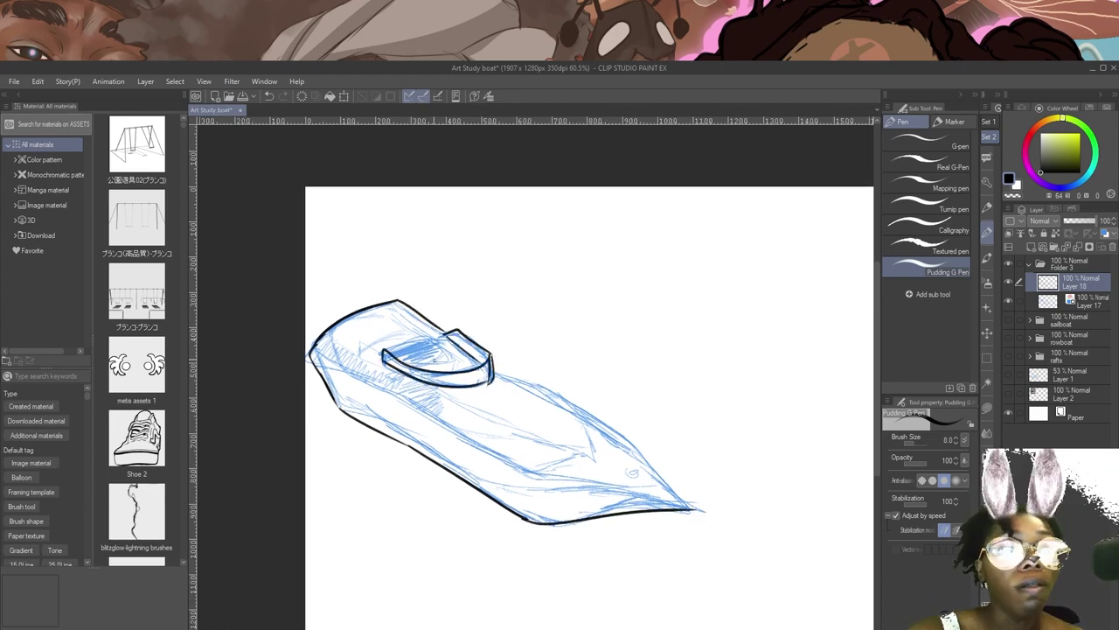
Ink the long side edge from the stern to the pointed bow, undoing the last stray stroke.
{"action": "mouse_move", "coordinate": [353, 344]}
{"action": "left_mouse_down"}
{"action": "mouse_move", "coordinate": [330, 333]}
{"action": "mouse_move", "coordinate": [391, 397]}
{"action": "mouse_move", "coordinate": [489, 454]}
{"action": "left_mouse_up"}
{"action": "left_click_drag", "start_coordinate": [489, 454], "coordinate": [436, 413]}
{"action": "mouse_move", "coordinate": [434, 412]}
{"action": "left_mouse_down"}
{"action": "mouse_move", "coordinate": [579, 465]}
{"action": "mouse_move", "coordinate": [658, 478]}
{"action": "left_mouse_up"}
{"action": "mouse_move", "coordinate": [658, 478]}
{"action": "left_mouse_down"}
{"action": "mouse_move", "coordinate": [607, 431]}
{"action": "mouse_move", "coordinate": [649, 478]}
{"action": "left_mouse_up"}
{"action": "left_click_drag", "start_coordinate": [475, 361], "coordinate": [650, 472]}
{"action": "left_click_drag", "start_coordinate": [722, 542], "coordinate": [813, 560]}
{"action": "key", "text": "ctrl+z"}
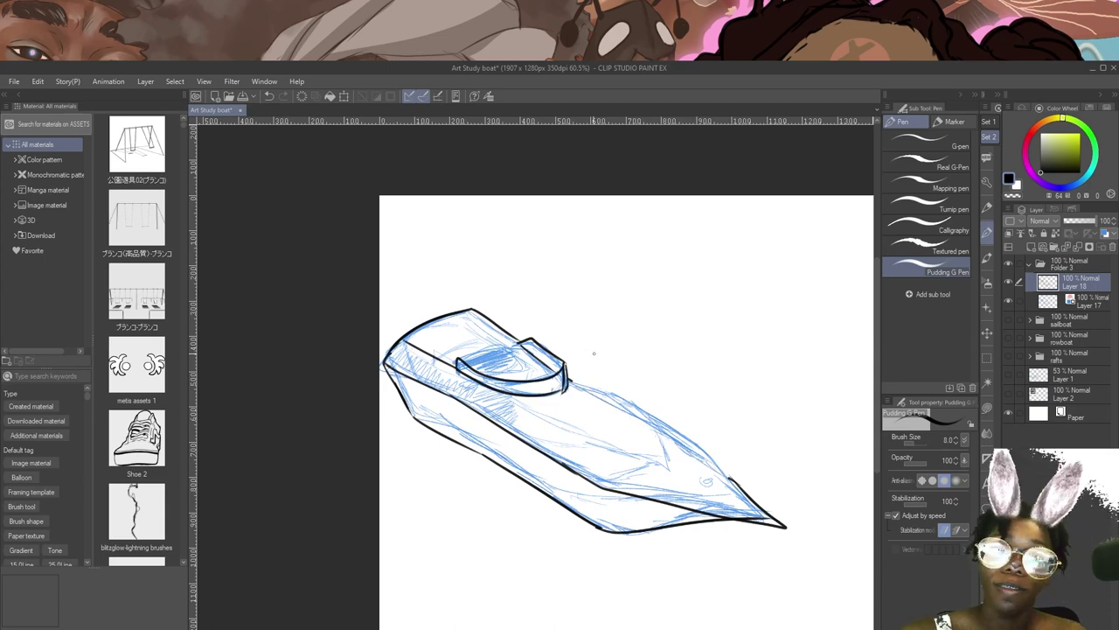
Ink the foredeck edges, stepped side panel lines, cockpit interior and small bow ring of the motorboat.
{"action": "mouse_move", "coordinate": [571, 383]}
{"action": "left_mouse_down"}
{"action": "mouse_move", "coordinate": [677, 432]}
{"action": "mouse_move", "coordinate": [742, 483]}
{"action": "left_mouse_up"}
{"action": "left_click_drag", "start_coordinate": [572, 399], "coordinate": [693, 475]}
{"action": "left_click_drag", "start_coordinate": [578, 430], "coordinate": [680, 490]}
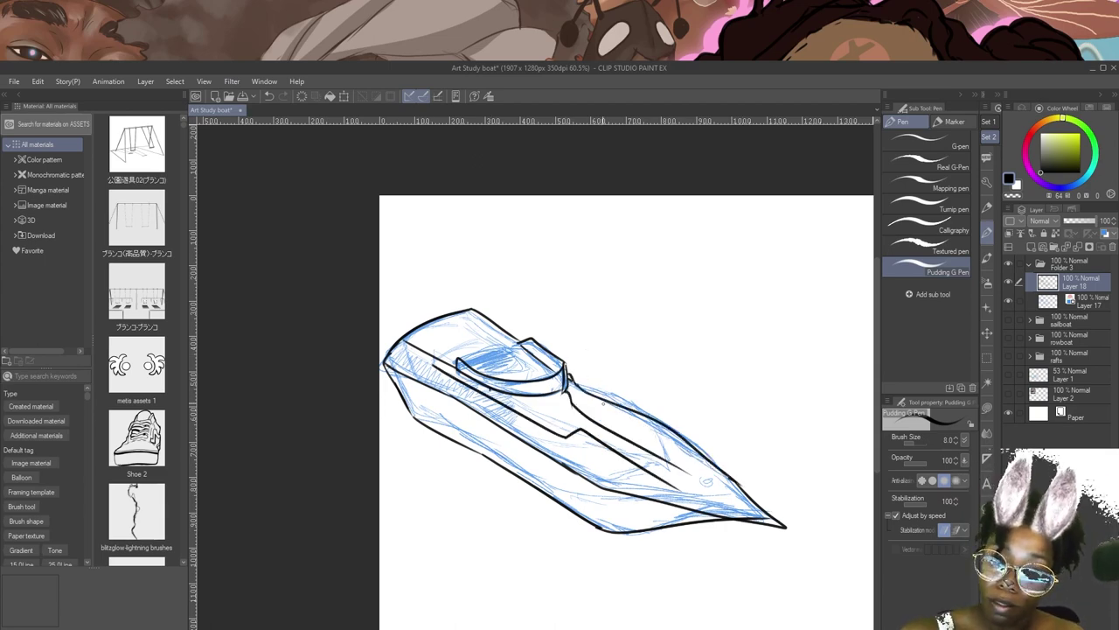
{"action": "left_click_drag", "start_coordinate": [571, 381], "coordinate": [723, 489]}
{"action": "mouse_move", "coordinate": [503, 376]}
{"action": "left_mouse_down"}
{"action": "mouse_move", "coordinate": [606, 448]}
{"action": "mouse_move", "coordinate": [587, 445]}
{"action": "mouse_move", "coordinate": [645, 439]}
{"action": "left_mouse_up"}
{"action": "left_click_drag", "start_coordinate": [633, 451], "coordinate": [645, 442]}
{"action": "left_click_drag", "start_coordinate": [789, 565], "coordinate": [749, 485]}
{"action": "mouse_move", "coordinate": [447, 356]}
{"action": "left_mouse_down"}
{"action": "mouse_move", "coordinate": [627, 482]}
{"action": "mouse_move", "coordinate": [800, 509]}
{"action": "mouse_move", "coordinate": [667, 522]}
{"action": "left_mouse_up"}
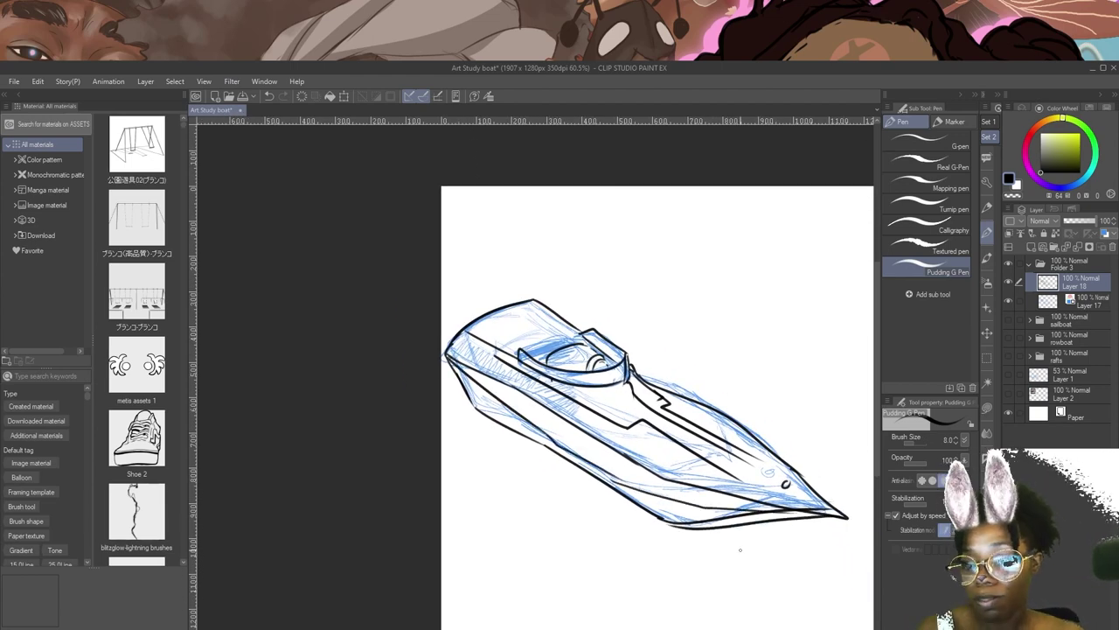
Draw jagged spray shapes and straight speed lines bursting out behind the motorboat's stern and lower hull.
{"action": "left_click_drag", "start_coordinate": [542, 446], "coordinate": [445, 376]}
{"action": "left_click_drag", "start_coordinate": [535, 448], "coordinate": [461, 472]}
{"action": "left_click_drag", "start_coordinate": [593, 329], "coordinate": [555, 261]}
{"action": "mouse_move", "coordinate": [558, 261]}
{"action": "left_mouse_down"}
{"action": "mouse_move", "coordinate": [535, 225]}
{"action": "mouse_move", "coordinate": [487, 206]}
{"action": "left_mouse_up"}
{"action": "left_click_drag", "start_coordinate": [522, 300], "coordinate": [474, 252]}
{"action": "left_click_drag", "start_coordinate": [523, 299], "coordinate": [482, 194]}
{"action": "left_click_drag", "start_coordinate": [493, 303], "coordinate": [441, 280]}
{"action": "left_click_drag", "start_coordinate": [793, 584], "coordinate": [710, 562]}
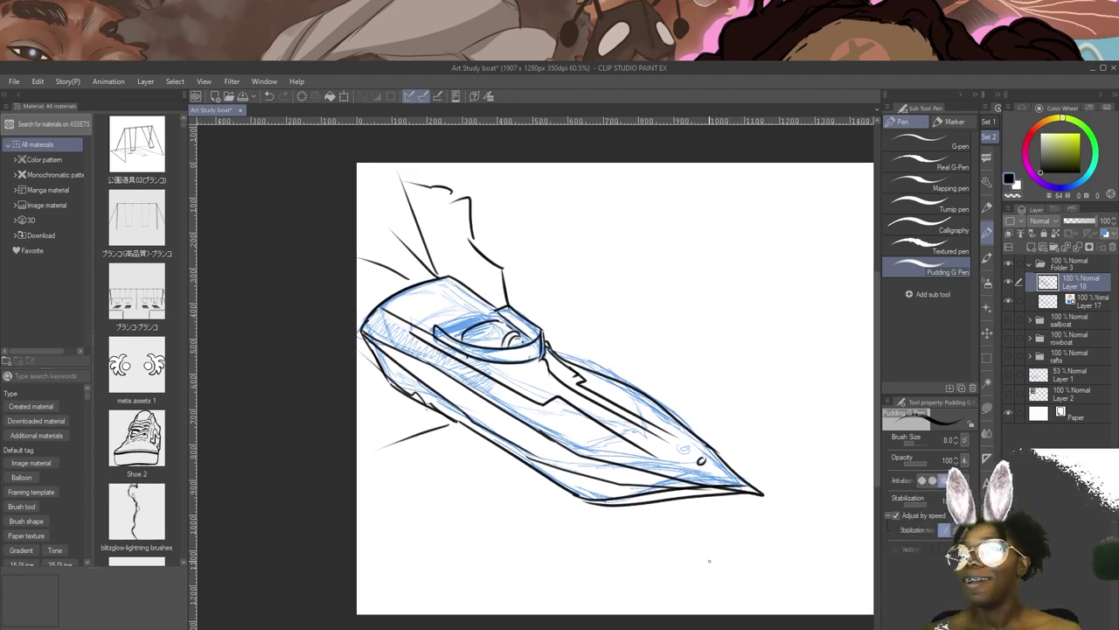
Check the inking with the blue sketch hidden, and add more short splash lines around the stern.
{"action": "left_click", "coordinate": [1009, 302]}
{"action": "left_click", "coordinate": [1009, 302]}
{"action": "mouse_move", "coordinate": [396, 294]}
{"action": "left_mouse_down"}
{"action": "mouse_move", "coordinate": [362, 334]}
{"action": "mouse_move", "coordinate": [395, 388]}
{"action": "left_mouse_up"}
{"action": "left_click_drag", "start_coordinate": [452, 277], "coordinate": [496, 308]}
{"action": "left_click_drag", "start_coordinate": [425, 405], "coordinate": [366, 416]}
{"action": "left_click_drag", "start_coordinate": [403, 401], "coordinate": [359, 390]}
Scale down the whole motorboat folder and place it in the upper left area of the canvas.
{"action": "left_click", "coordinate": [1030, 264]}
{"action": "key", "text": "ctrl+t"}
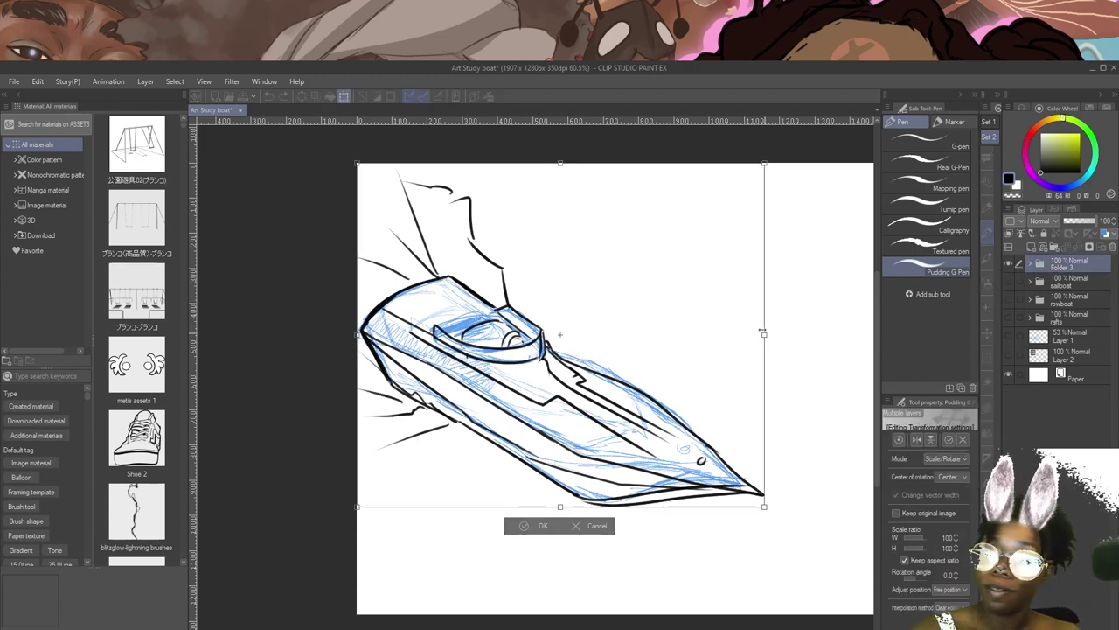
{"action": "left_click_drag", "start_coordinate": [765, 333], "coordinate": [577, 333]}
{"action": "left_click_drag", "start_coordinate": [489, 350], "coordinate": [532, 286]}
{"action": "left_click", "coordinate": [489, 382]}
Add a new layer above the inked motorboat layer in its folder and choose the Pencil tool.
{"action": "left_click", "coordinate": [1029, 264]}
{"action": "left_click", "coordinate": [1072, 282]}
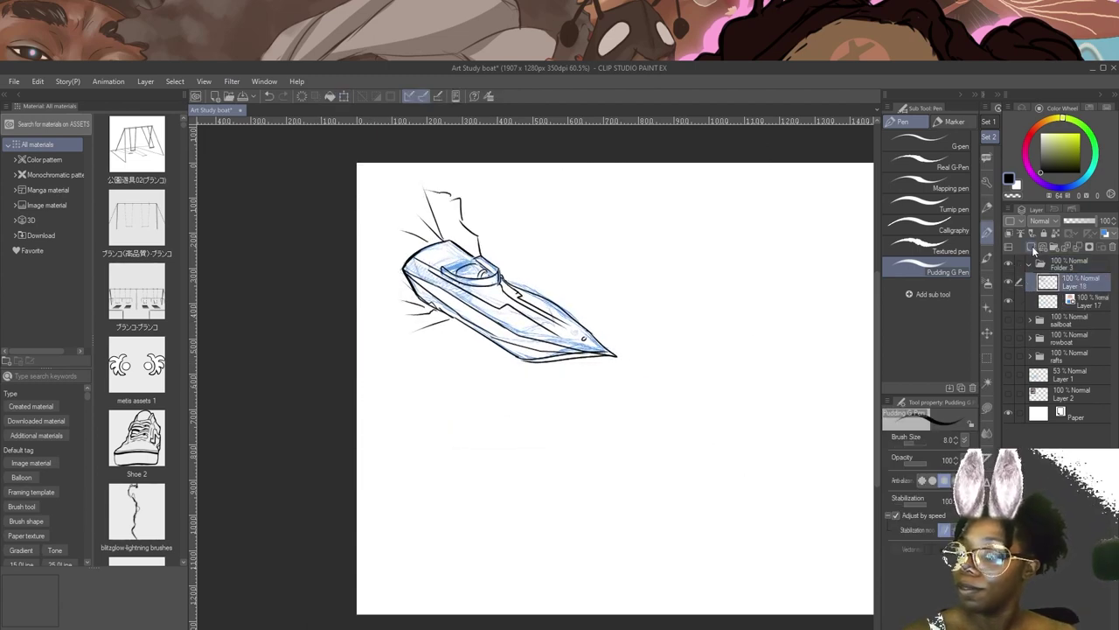
{"action": "left_click", "coordinate": [1032, 246]}
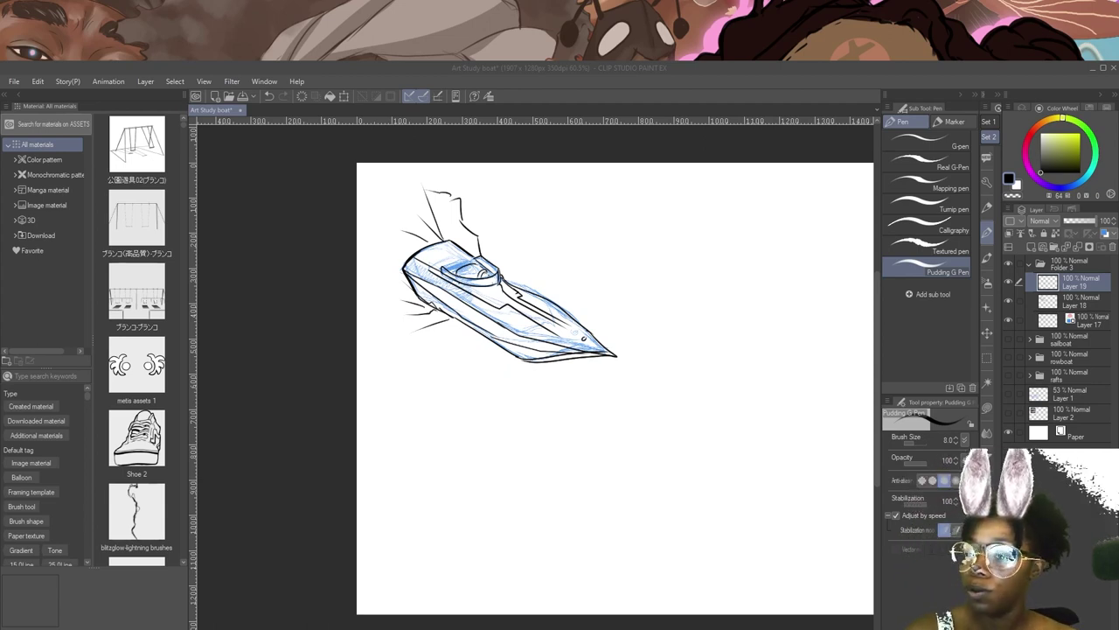
{"action": "left_click", "coordinate": [988, 208]}
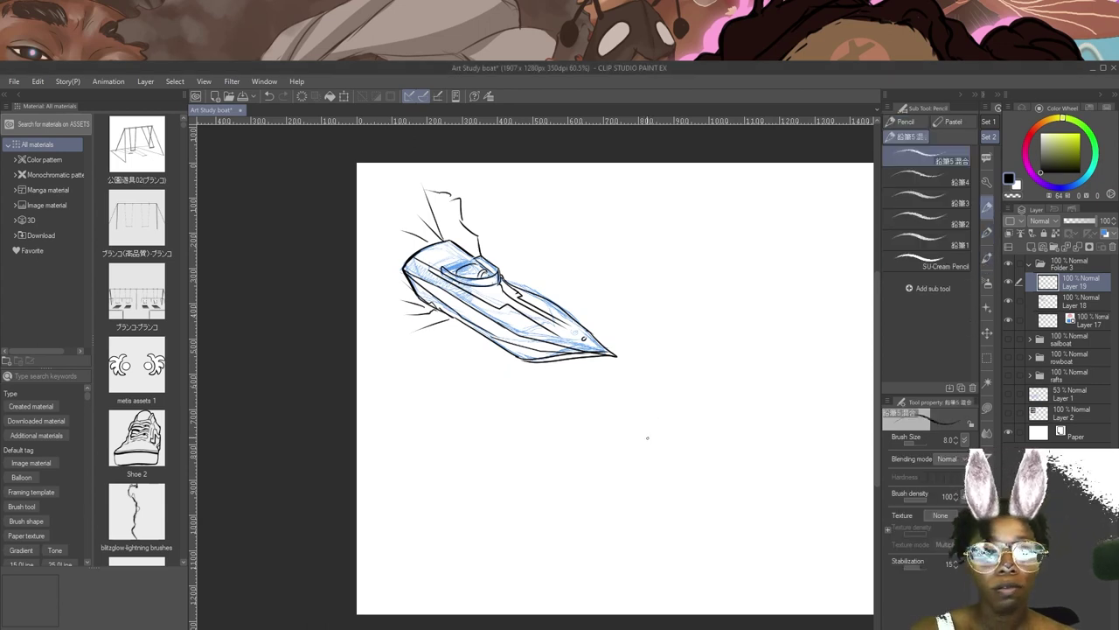
{"action": "left_click_drag", "start_coordinate": [544, 419], "coordinate": [613, 405]}
{"action": "left_click_drag", "start_coordinate": [535, 426], "coordinate": [510, 432]}
{"action": "mouse_move", "coordinate": [608, 409]}
{"action": "left_mouse_down"}
{"action": "mouse_move", "coordinate": [532, 423]}
{"action": "mouse_move", "coordinate": [597, 414]}
{"action": "mouse_move", "coordinate": [540, 414]}
{"action": "mouse_move", "coordinate": [563, 472]}
{"action": "mouse_move", "coordinate": [586, 490]}
{"action": "left_mouse_up"}
{"action": "mouse_move", "coordinate": [527, 430]}
{"action": "left_mouse_down"}
{"action": "mouse_move", "coordinate": [602, 506]}
{"action": "mouse_move", "coordinate": [798, 500]}
{"action": "left_mouse_up"}
{"action": "left_click_drag", "start_coordinate": [717, 506], "coordinate": [798, 500]}
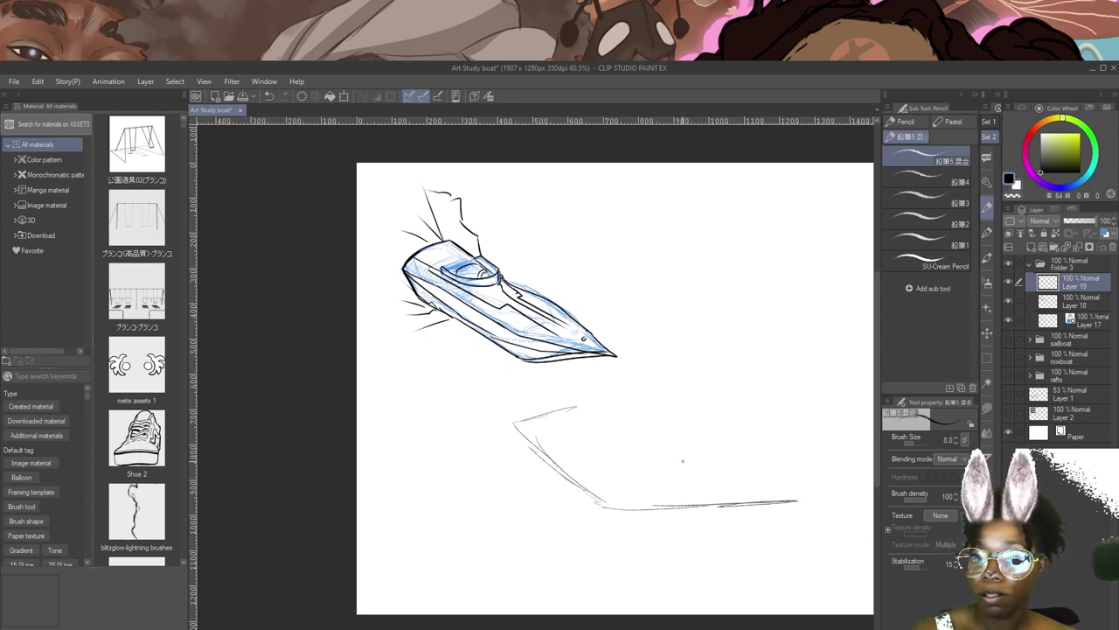
{"action": "mouse_move", "coordinate": [512, 423]}
{"action": "left_mouse_down"}
{"action": "mouse_move", "coordinate": [612, 397]}
{"action": "mouse_move", "coordinate": [715, 436]}
{"action": "mouse_move", "coordinate": [810, 434]}
{"action": "mouse_move", "coordinate": [814, 479]}
{"action": "mouse_move", "coordinate": [769, 511]}
{"action": "left_mouse_up"}
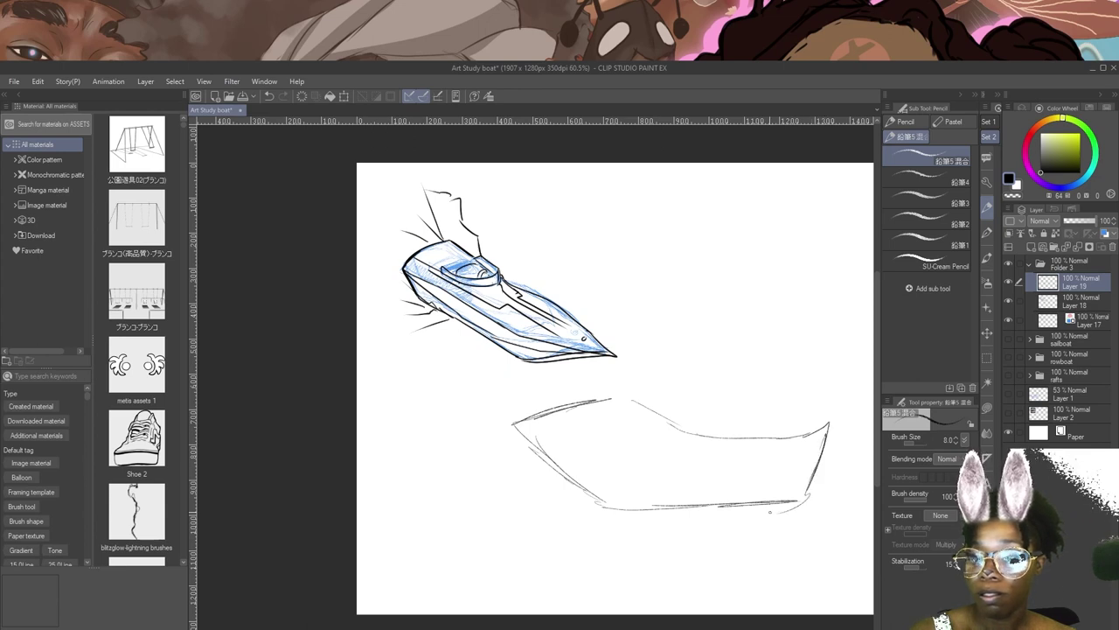
{"action": "left_click_drag", "start_coordinate": [625, 401], "coordinate": [591, 400]}
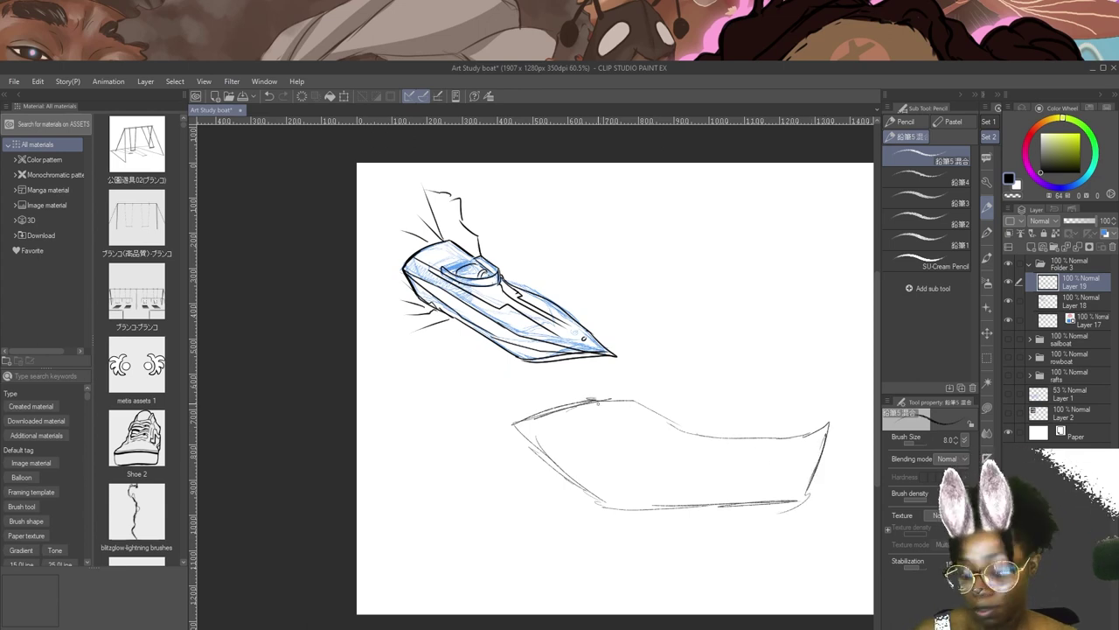
{"action": "key", "text": "Delete"}
Sketch a long yacht hull below the motorboat, with slanted ends, a flat base and a wavy upper deck line.
{"action": "mouse_move", "coordinate": [528, 401]}
{"action": "left_mouse_down"}
{"action": "mouse_move", "coordinate": [472, 410]}
{"action": "mouse_move", "coordinate": [519, 466]}
{"action": "mouse_move", "coordinate": [555, 485]}
{"action": "mouse_move", "coordinate": [537, 483]}
{"action": "mouse_move", "coordinate": [577, 496]}
{"action": "mouse_move", "coordinate": [821, 491]}
{"action": "left_mouse_up"}
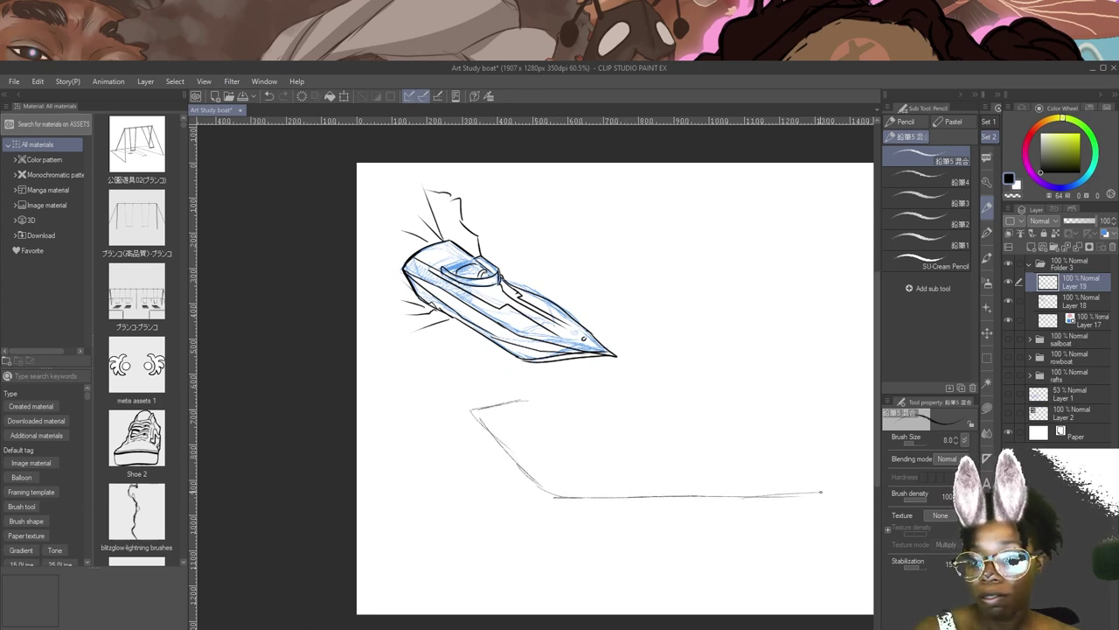
{"action": "mouse_move", "coordinate": [453, 417]}
{"action": "left_mouse_down"}
{"action": "mouse_move", "coordinate": [549, 393]}
{"action": "mouse_move", "coordinate": [706, 398]}
{"action": "left_mouse_up"}
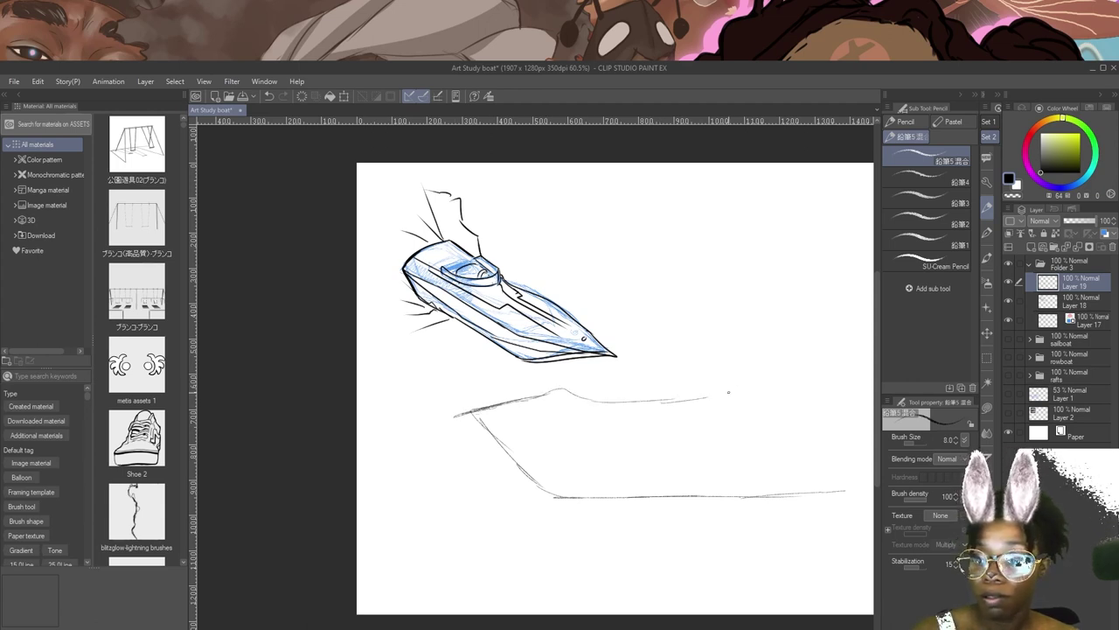
{"action": "left_click_drag", "start_coordinate": [573, 401], "coordinate": [787, 398]}
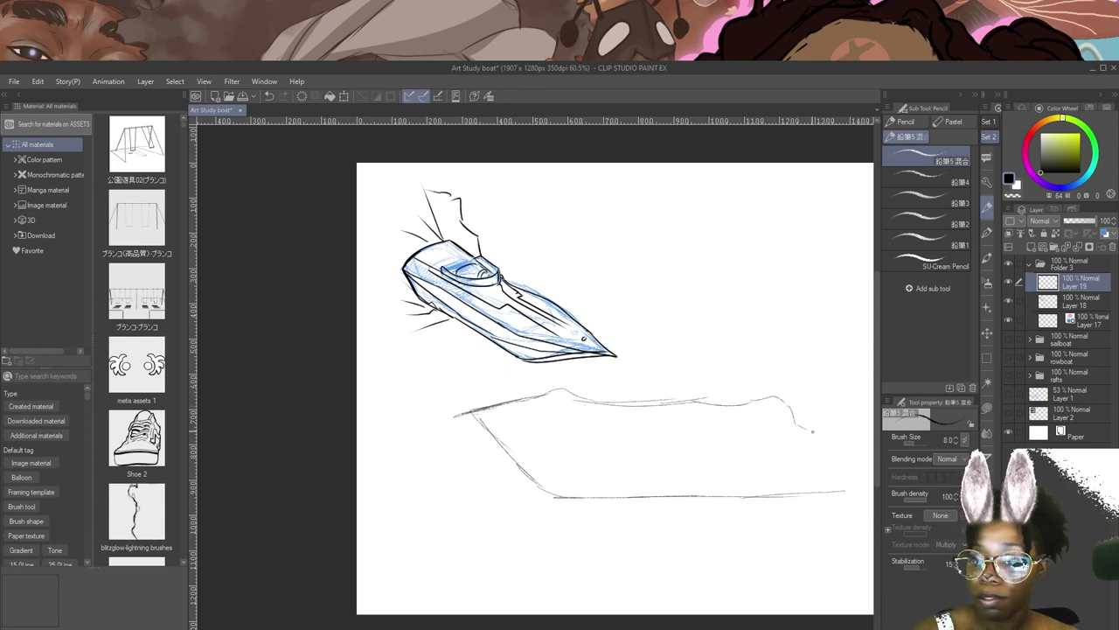
{"action": "mouse_move", "coordinate": [808, 429]}
{"action": "left_mouse_down"}
{"action": "mouse_move", "coordinate": [863, 439]}
{"action": "mouse_move", "coordinate": [819, 488]}
{"action": "left_mouse_up"}
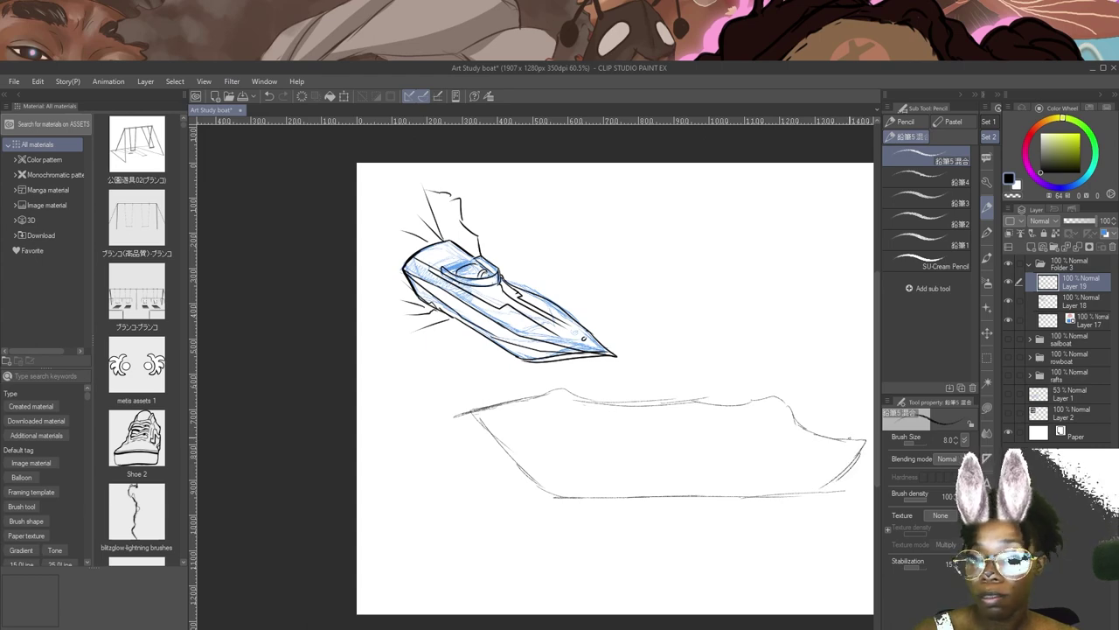
{"action": "mouse_move", "coordinate": [852, 440]}
{"action": "left_mouse_down"}
{"action": "mouse_move", "coordinate": [846, 473]}
{"action": "mouse_move", "coordinate": [799, 495]}
{"action": "left_mouse_up"}
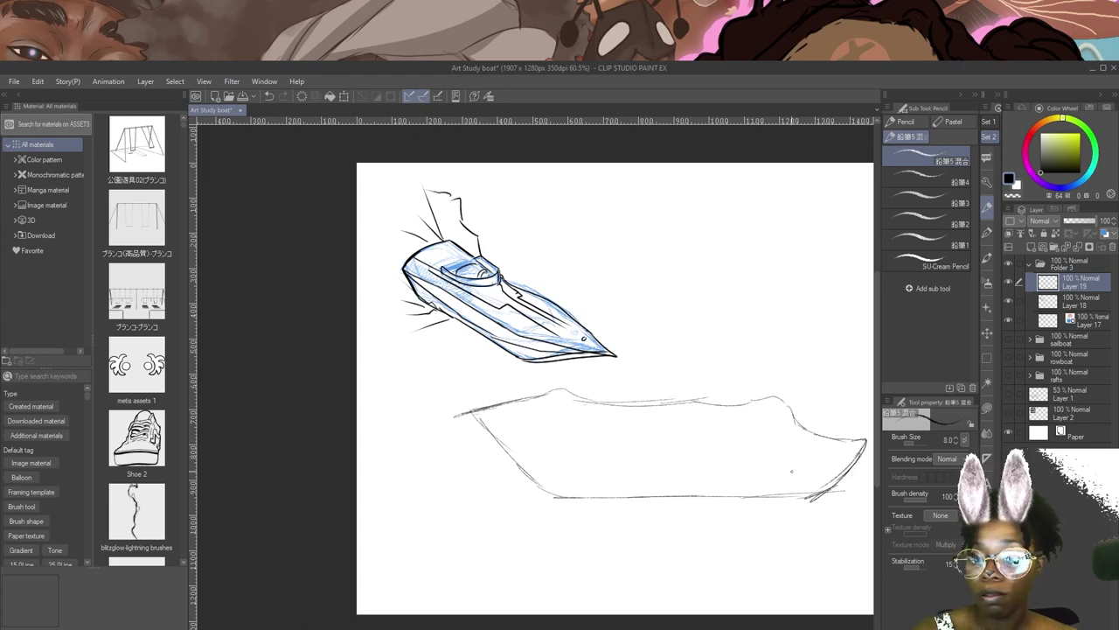
Draw curved lines along the yacht's side to form the hull band and upper deck edge, redoing the first band line.
{"action": "mouse_move", "coordinate": [463, 409]}
{"action": "left_mouse_down"}
{"action": "mouse_move", "coordinate": [495, 443]}
{"action": "mouse_move", "coordinate": [504, 431]}
{"action": "mouse_move", "coordinate": [589, 472]}
{"action": "mouse_move", "coordinate": [776, 478]}
{"action": "left_mouse_up"}
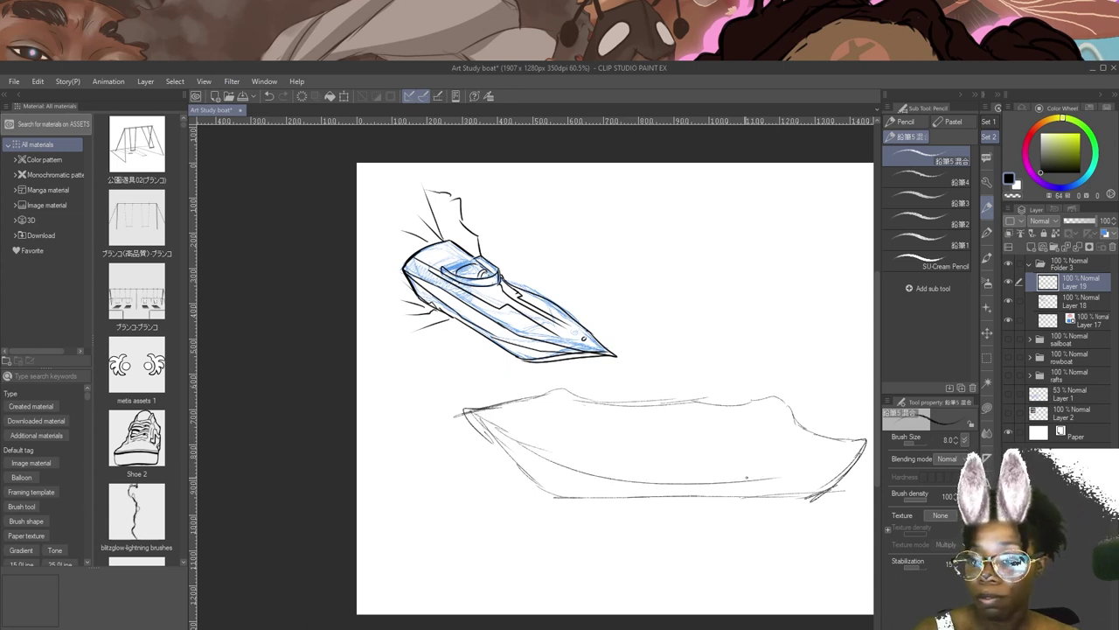
{"action": "mouse_move", "coordinate": [548, 462]}
{"action": "left_mouse_down"}
{"action": "mouse_move", "coordinate": [744, 477]}
{"action": "mouse_move", "coordinate": [570, 469]}
{"action": "left_mouse_up"}
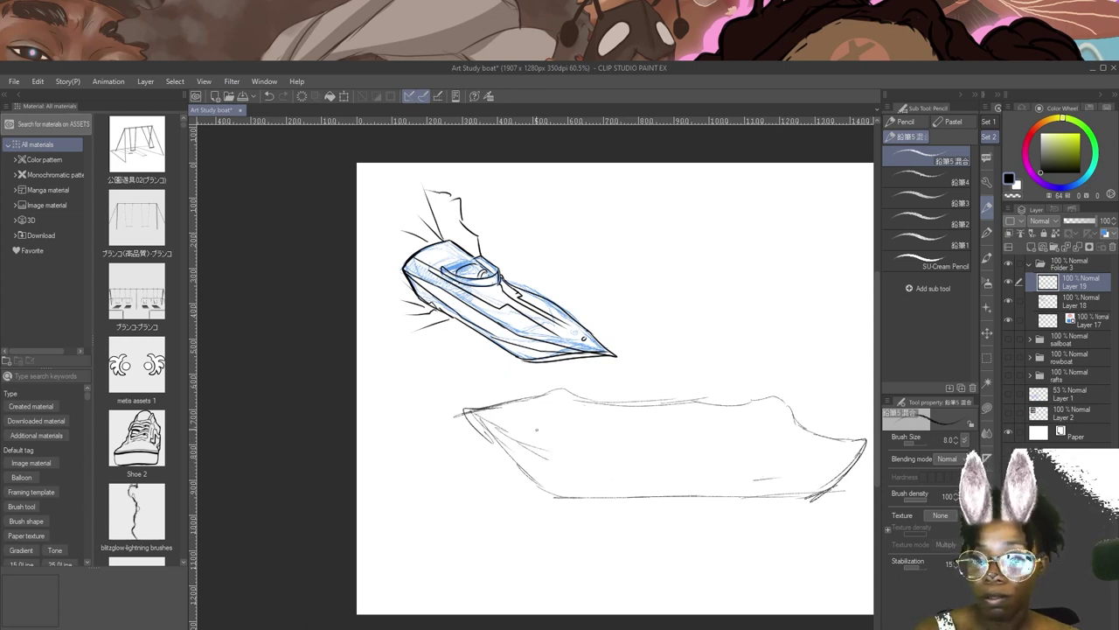
{"action": "mouse_move", "coordinate": [474, 412]}
{"action": "left_mouse_down"}
{"action": "mouse_move", "coordinate": [665, 477]}
{"action": "mouse_move", "coordinate": [830, 468]}
{"action": "mouse_move", "coordinate": [865, 441]}
{"action": "left_mouse_up"}
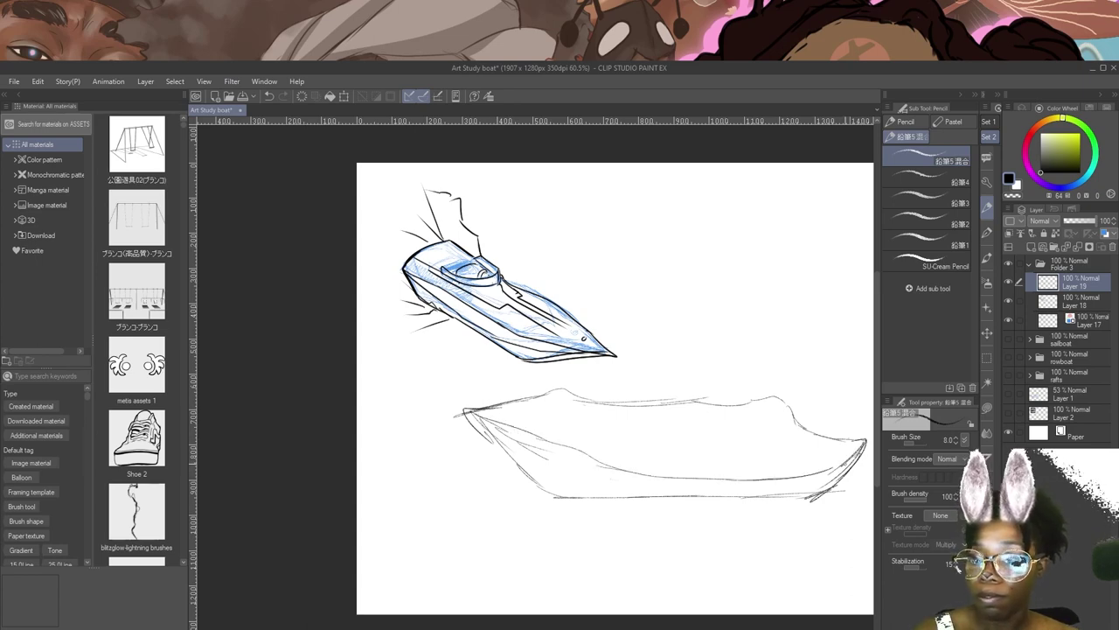
{"action": "mouse_move", "coordinate": [470, 408]}
{"action": "left_mouse_down"}
{"action": "mouse_move", "coordinate": [540, 410]}
{"action": "mouse_move", "coordinate": [505, 412]}
{"action": "mouse_move", "coordinate": [686, 451]}
{"action": "mouse_move", "coordinate": [867, 445]}
{"action": "left_mouse_up"}
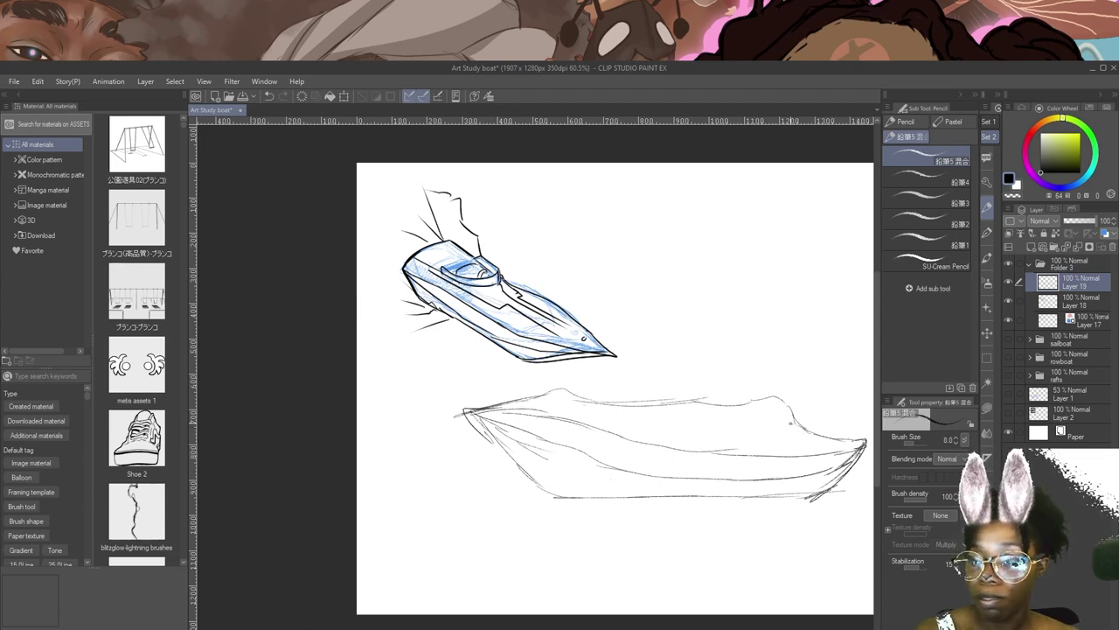
{"action": "mouse_move", "coordinate": [781, 422]}
{"action": "left_mouse_down"}
{"action": "mouse_move", "coordinate": [742, 431]}
{"action": "mouse_move", "coordinate": [651, 423]}
{"action": "left_mouse_up"}
{"action": "left_click_drag", "start_coordinate": [580, 409], "coordinate": [775, 427]}
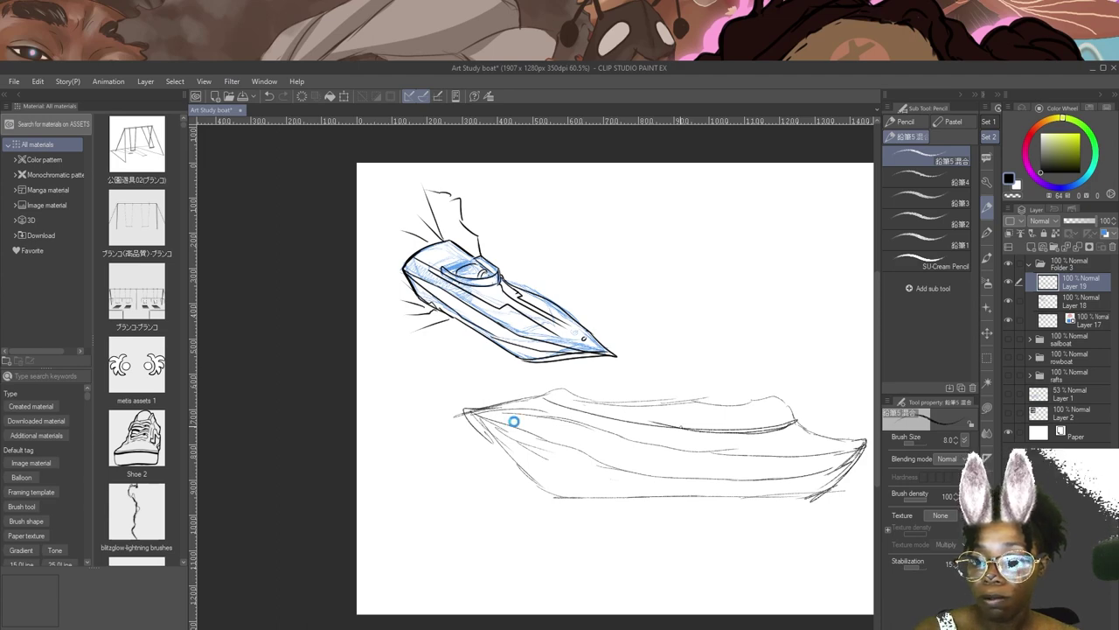
Hatch the curved band along the yacht's hull side with loose diagonal strokes.
{"action": "mouse_move", "coordinate": [558, 423]}
{"action": "left_mouse_down"}
{"action": "mouse_move", "coordinate": [488, 425]}
{"action": "mouse_move", "coordinate": [525, 433]}
{"action": "left_mouse_up"}
{"action": "left_click_drag", "start_coordinate": [603, 437], "coordinate": [556, 448]}
{"action": "mouse_move", "coordinate": [638, 444]}
{"action": "left_mouse_down"}
{"action": "mouse_move", "coordinate": [582, 454]}
{"action": "mouse_move", "coordinate": [612, 469]}
{"action": "left_mouse_up"}
{"action": "mouse_move", "coordinate": [721, 461]}
{"action": "left_mouse_down"}
{"action": "mouse_move", "coordinate": [647, 476]}
{"action": "mouse_move", "coordinate": [691, 480]}
{"action": "left_mouse_up"}
{"action": "mouse_move", "coordinate": [765, 464]}
{"action": "left_mouse_down"}
{"action": "mouse_move", "coordinate": [713, 480]}
{"action": "mouse_move", "coordinate": [743, 477]}
{"action": "left_mouse_up"}
{"action": "left_click_drag", "start_coordinate": [814, 459], "coordinate": [780, 476]}
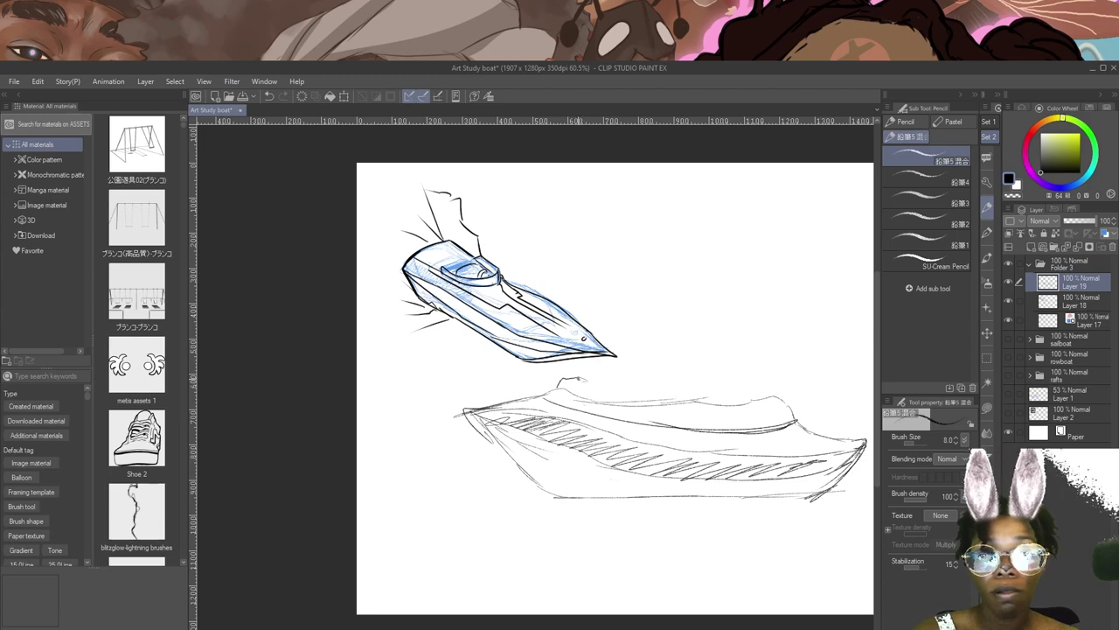
Sketch the yacht's cabin roofline and a tall pointed tower with crossbars rising above the deck.
{"action": "left_click_drag", "start_coordinate": [580, 383], "coordinate": [719, 409]}
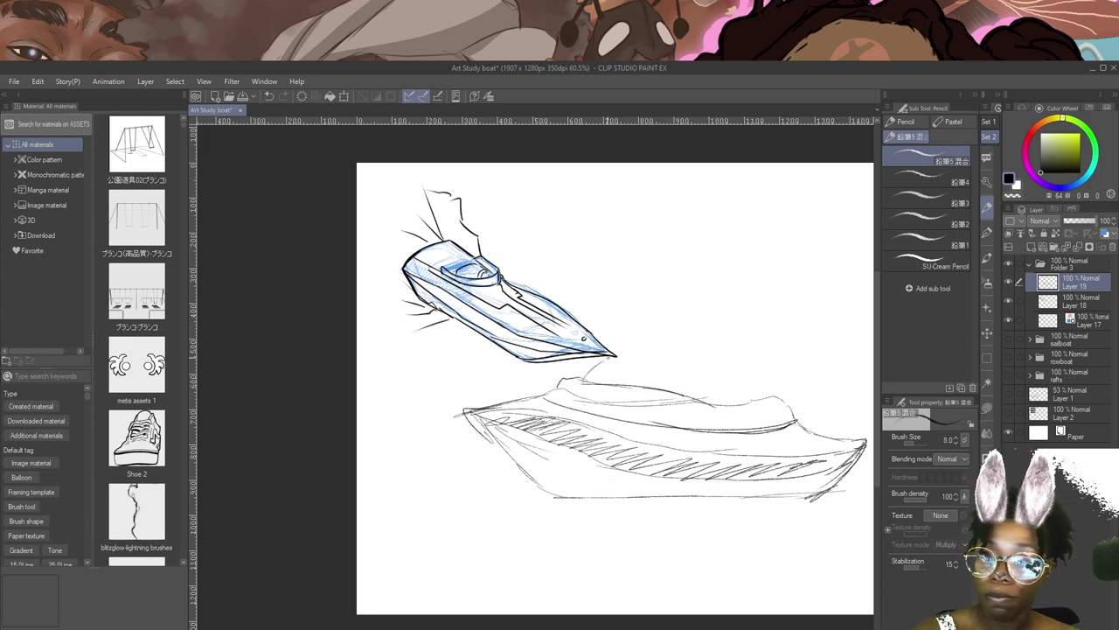
{"action": "mouse_move", "coordinate": [583, 381]}
{"action": "left_mouse_down"}
{"action": "mouse_move", "coordinate": [693, 282]}
{"action": "mouse_move", "coordinate": [691, 351]}
{"action": "left_mouse_up"}
{"action": "mouse_move", "coordinate": [703, 299]}
{"action": "left_mouse_down"}
{"action": "mouse_move", "coordinate": [686, 350]}
{"action": "mouse_move", "coordinate": [745, 403]}
{"action": "left_mouse_up"}
{"action": "mouse_move", "coordinate": [653, 318]}
{"action": "left_mouse_down"}
{"action": "mouse_move", "coordinate": [685, 313]}
{"action": "mouse_move", "coordinate": [696, 327]}
{"action": "left_mouse_up"}
{"action": "mouse_move", "coordinate": [656, 327]}
{"action": "left_mouse_down"}
{"action": "mouse_move", "coordinate": [698, 334]}
{"action": "mouse_move", "coordinate": [671, 396]}
{"action": "left_mouse_up"}
{"action": "left_click_drag", "start_coordinate": [722, 383], "coordinate": [722, 404]}
Define and shade the window band around the base of the yacht's tower.
{"action": "left_click_drag", "start_coordinate": [561, 381], "coordinate": [591, 367]}
{"action": "mouse_move", "coordinate": [577, 383]}
{"action": "left_mouse_down"}
{"action": "mouse_move", "coordinate": [638, 362]}
{"action": "mouse_move", "coordinate": [682, 367]}
{"action": "left_mouse_up"}
{"action": "left_click_drag", "start_coordinate": [675, 388], "coordinate": [713, 404]}
{"action": "left_click_drag", "start_coordinate": [572, 381], "coordinate": [625, 365]}
{"action": "mouse_move", "coordinate": [594, 386]}
{"action": "left_mouse_down"}
{"action": "mouse_move", "coordinate": [645, 371]}
{"action": "mouse_move", "coordinate": [711, 403]}
{"action": "left_mouse_up"}
Reinforce the yacht's deck line and slanted hull end with darker pencil strokes.
{"action": "left_click_drag", "start_coordinate": [778, 525], "coordinate": [726, 493]}
{"action": "mouse_move", "coordinate": [497, 468]}
{"action": "left_mouse_down"}
{"action": "mouse_move", "coordinate": [703, 462]}
{"action": "mouse_move", "coordinate": [807, 429]}
{"action": "left_mouse_up"}
{"action": "left_click_drag", "start_coordinate": [612, 350], "coordinate": [597, 432]}
{"action": "mouse_move", "coordinate": [491, 439]}
{"action": "left_mouse_down"}
{"action": "mouse_move", "coordinate": [397, 458]}
{"action": "mouse_move", "coordinate": [480, 537]}
{"action": "left_mouse_up"}
{"action": "left_click_drag", "start_coordinate": [433, 502], "coordinate": [501, 551]}
{"action": "left_click_drag", "start_coordinate": [799, 493], "coordinate": [750, 563]}
Scale down the yacht sketch with a transform and move it to the lower right of the motorboat.
{"action": "left_click", "coordinate": [345, 96]}
{"action": "left_click_drag", "start_coordinate": [800, 328], "coordinate": [729, 369]}
{"action": "left_click_drag", "start_coordinate": [685, 516], "coordinate": [788, 502]}
{"action": "left_click_drag", "start_coordinate": [832, 355], "coordinate": [805, 370]}
{"action": "left_click_drag", "start_coordinate": [700, 489], "coordinate": [731, 492]}
{"action": "left_click", "coordinate": [640, 574]}
{"action": "left_click_drag", "start_coordinate": [729, 560], "coordinate": [705, 573]}
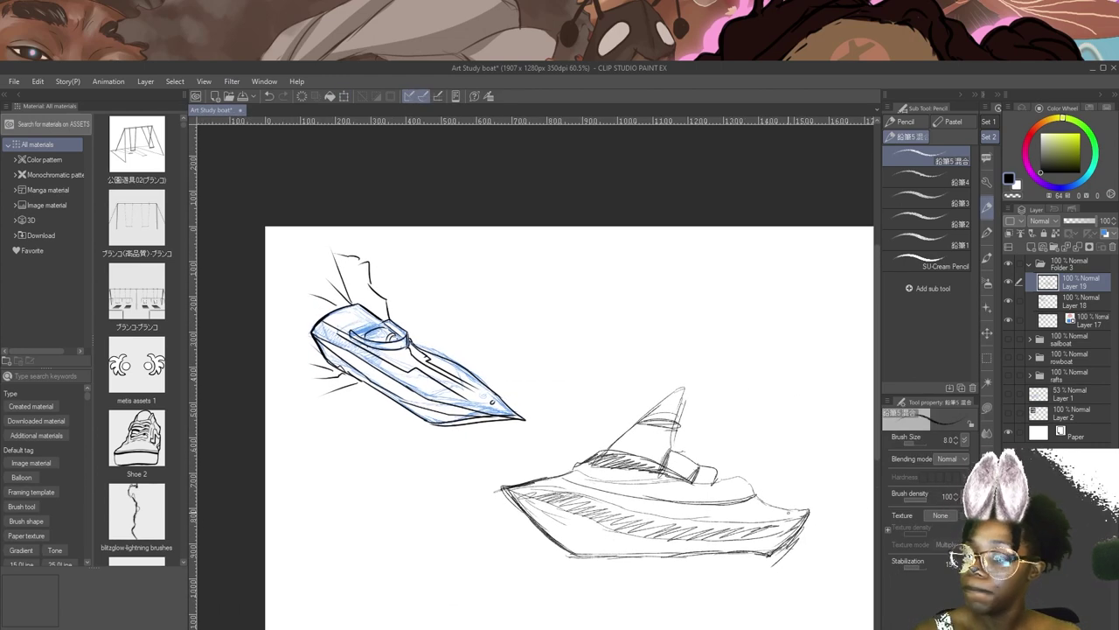
Add a new layer above the yacht sketch, lower the sketch layer's opacity to 34%, and choose the G-pen.
{"action": "left_click", "coordinate": [1031, 247]}
{"action": "left_click", "coordinate": [1054, 300]}
{"action": "left_click", "coordinate": [1075, 222]}
{"action": "left_click", "coordinate": [1069, 281]}
{"action": "left_click", "coordinate": [988, 233]}
{"action": "left_click", "coordinate": [943, 145]}
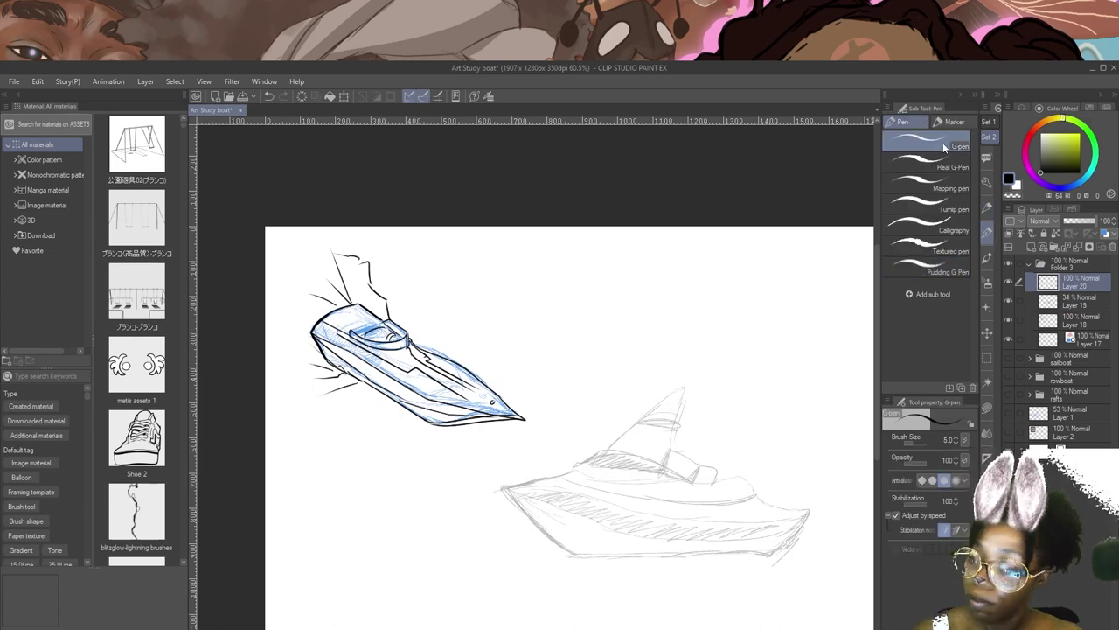
Ink the yacht's tower, deck lines and hull outline over the faded sketch using the G-pen at size 5.
{"action": "scroll", "coordinate": [689, 446], "scroll_direction": "up", "scroll_amount": 4}
{"action": "left_click_drag", "start_coordinate": [671, 330], "coordinate": [526, 454]}
{"action": "left_click_drag", "start_coordinate": [584, 515], "coordinate": [706, 427]}
{"action": "mouse_move", "coordinate": [650, 367]}
{"action": "left_mouse_down"}
{"action": "mouse_move", "coordinate": [575, 408]}
{"action": "mouse_move", "coordinate": [625, 382]}
{"action": "left_mouse_up"}
{"action": "left_click_drag", "start_coordinate": [614, 355], "coordinate": [475, 395]}
{"action": "left_click_drag", "start_coordinate": [475, 394], "coordinate": [540, 470]}
{"action": "left_click_drag", "start_coordinate": [635, 486], "coordinate": [420, 436]}
{"action": "mouse_move", "coordinate": [283, 389]}
{"action": "left_mouse_down"}
{"action": "mouse_move", "coordinate": [376, 465]}
{"action": "mouse_move", "coordinate": [579, 492]}
{"action": "mouse_move", "coordinate": [791, 480]}
{"action": "left_mouse_up"}
{"action": "left_click_drag", "start_coordinate": [790, 481], "coordinate": [701, 525]}
{"action": "mouse_move", "coordinate": [778, 445]}
{"action": "left_mouse_down"}
{"action": "mouse_move", "coordinate": [702, 532]}
{"action": "mouse_move", "coordinate": [666, 404]}
{"action": "left_mouse_up"}
{"action": "left_click_drag", "start_coordinate": [673, 454], "coordinate": [802, 529]}
{"action": "mouse_move", "coordinate": [806, 487]}
{"action": "left_mouse_down"}
{"action": "mouse_move", "coordinate": [792, 471]}
{"action": "mouse_move", "coordinate": [709, 468]}
{"action": "left_mouse_up"}
{"action": "mouse_move", "coordinate": [718, 466]}
{"action": "left_mouse_down"}
{"action": "mouse_move", "coordinate": [661, 455]}
{"action": "mouse_move", "coordinate": [664, 473]}
{"action": "left_mouse_up"}
{"action": "left_click_drag", "start_coordinate": [531, 424], "coordinate": [678, 475]}
{"action": "mouse_move", "coordinate": [687, 302]}
{"action": "left_mouse_down"}
{"action": "mouse_move", "coordinate": [692, 350]}
{"action": "mouse_move", "coordinate": [672, 430]}
{"action": "mouse_move", "coordinate": [752, 495]}
{"action": "left_mouse_up"}
{"action": "mouse_move", "coordinate": [607, 363]}
{"action": "left_mouse_down"}
{"action": "mouse_move", "coordinate": [681, 381]}
{"action": "mouse_move", "coordinate": [656, 464]}
{"action": "left_mouse_up"}
{"action": "left_click_drag", "start_coordinate": [724, 451], "coordinate": [721, 495]}
{"action": "left_click_drag", "start_coordinate": [713, 453], "coordinate": [710, 500]}
{"action": "left_click_drag", "start_coordinate": [495, 450], "coordinate": [675, 477]}
{"action": "mouse_move", "coordinate": [559, 555]}
{"action": "left_mouse_down"}
{"action": "mouse_move", "coordinate": [515, 450]}
{"action": "mouse_move", "coordinate": [560, 464]}
{"action": "left_mouse_up"}
{"action": "mouse_move", "coordinate": [330, 411]}
{"action": "left_mouse_down"}
{"action": "mouse_move", "coordinate": [387, 434]}
{"action": "mouse_move", "coordinate": [802, 516]}
{"action": "mouse_move", "coordinate": [629, 543]}
{"action": "left_mouse_up"}
{"action": "left_click_drag", "start_coordinate": [615, 545], "coordinate": [773, 505]}
{"action": "left_click_drag", "start_coordinate": [682, 498], "coordinate": [783, 503]}
{"action": "left_click_drag", "start_coordinate": [302, 431], "coordinate": [851, 506]}
{"action": "mouse_move", "coordinate": [508, 469]}
{"action": "left_mouse_down"}
{"action": "mouse_move", "coordinate": [514, 504]}
{"action": "mouse_move", "coordinate": [596, 525]}
{"action": "left_mouse_up"}
{"action": "mouse_move", "coordinate": [815, 499]}
{"action": "left_mouse_down"}
{"action": "mouse_move", "coordinate": [539, 481]}
{"action": "mouse_move", "coordinate": [458, 442]}
{"action": "mouse_move", "coordinate": [487, 469]}
{"action": "mouse_move", "coordinate": [608, 500]}
{"action": "left_mouse_up"}
Enlarge the G-pen and ink the yacht's thick deck line and the edges of the hull and tower bands.
{"action": "key", "text": "bracketright"}
{"action": "key", "text": "bracketright"}
{"action": "left_click_drag", "start_coordinate": [507, 480], "coordinate": [698, 507]}
{"action": "mouse_move", "coordinate": [602, 498]}
{"action": "left_mouse_down"}
{"action": "mouse_move", "coordinate": [704, 507]}
{"action": "mouse_move", "coordinate": [825, 495]}
{"action": "left_mouse_up"}
{"action": "mouse_move", "coordinate": [802, 518]}
{"action": "left_mouse_down"}
{"action": "mouse_move", "coordinate": [817, 447]}
{"action": "mouse_move", "coordinate": [917, 470]}
{"action": "left_mouse_up"}
{"action": "left_click_drag", "start_coordinate": [492, 421], "coordinate": [441, 428]}
{"action": "left_click_drag", "start_coordinate": [444, 428], "coordinate": [522, 431]}
{"action": "left_click_drag", "start_coordinate": [462, 434], "coordinate": [533, 465]}
{"action": "left_click_drag", "start_coordinate": [804, 508], "coordinate": [590, 475]}
{"action": "left_click_drag", "start_coordinate": [828, 464], "coordinate": [773, 485]}
{"action": "left_click_drag", "start_coordinate": [809, 467], "coordinate": [705, 471]}
{"action": "left_click_drag", "start_coordinate": [815, 470], "coordinate": [733, 497]}
{"action": "left_click_drag", "start_coordinate": [701, 514], "coordinate": [748, 571]}
{"action": "left_click_drag", "start_coordinate": [337, 483], "coordinate": [418, 535]}
{"action": "mouse_move", "coordinate": [321, 462]}
{"action": "left_mouse_down"}
{"action": "mouse_move", "coordinate": [408, 525]}
{"action": "mouse_move", "coordinate": [389, 508]}
{"action": "mouse_move", "coordinate": [443, 534]}
{"action": "left_mouse_up"}
{"action": "mouse_move", "coordinate": [368, 501]}
{"action": "left_mouse_down"}
{"action": "mouse_move", "coordinate": [449, 536]}
{"action": "mouse_move", "coordinate": [365, 482]}
{"action": "left_mouse_up"}
{"action": "left_click_drag", "start_coordinate": [327, 484], "coordinate": [603, 556]}
{"action": "left_click_drag", "start_coordinate": [813, 546], "coordinate": [637, 549]}
{"action": "left_click_drag", "start_coordinate": [835, 524], "coordinate": [763, 546]}
{"action": "mouse_move", "coordinate": [354, 450]}
{"action": "left_mouse_down"}
{"action": "mouse_move", "coordinate": [433, 477]}
{"action": "mouse_move", "coordinate": [432, 507]}
{"action": "mouse_move", "coordinate": [479, 491]}
{"action": "left_mouse_up"}
{"action": "left_click_drag", "start_coordinate": [381, 467], "coordinate": [466, 511]}
{"action": "left_click_drag", "start_coordinate": [768, 521], "coordinate": [490, 496]}
{"action": "mouse_move", "coordinate": [691, 523]}
{"action": "left_mouse_down"}
{"action": "mouse_move", "coordinate": [723, 515]}
{"action": "mouse_move", "coordinate": [499, 478]}
{"action": "mouse_move", "coordinate": [621, 509]}
{"action": "left_mouse_up"}
Set the G-pen to size 17 and fill the yacht's hull stripe and tower window band solid black.
{"action": "key", "text": "bracketright"}
{"action": "key", "text": "bracketright"}
{"action": "key", "text": "bracketright"}
{"action": "key", "text": "bracketright"}
{"action": "mouse_move", "coordinate": [868, 513]}
{"action": "left_mouse_down"}
{"action": "mouse_move", "coordinate": [811, 500]}
{"action": "mouse_move", "coordinate": [684, 521]}
{"action": "left_mouse_up"}
{"action": "mouse_move", "coordinate": [799, 504]}
{"action": "left_mouse_down"}
{"action": "mouse_move", "coordinate": [603, 525]}
{"action": "mouse_move", "coordinate": [548, 509]}
{"action": "left_mouse_up"}
{"action": "left_click_drag", "start_coordinate": [581, 522], "coordinate": [704, 566]}
{"action": "mouse_move", "coordinate": [708, 557]}
{"action": "left_mouse_down"}
{"action": "mouse_move", "coordinate": [534, 527]}
{"action": "mouse_move", "coordinate": [708, 544]}
{"action": "left_mouse_up"}
{"action": "mouse_move", "coordinate": [742, 546]}
{"action": "left_mouse_down"}
{"action": "mouse_move", "coordinate": [531, 503]}
{"action": "mouse_move", "coordinate": [589, 521]}
{"action": "left_mouse_up"}
{"action": "left_click_drag", "start_coordinate": [578, 541], "coordinate": [540, 532]}
{"action": "left_click_drag", "start_coordinate": [674, 572], "coordinate": [562, 515]}
{"action": "left_click_drag", "start_coordinate": [729, 509], "coordinate": [823, 595]}
{"action": "mouse_move", "coordinate": [567, 423]}
{"action": "left_mouse_down"}
{"action": "mouse_move", "coordinate": [636, 457]}
{"action": "mouse_move", "coordinate": [551, 437]}
{"action": "mouse_move", "coordinate": [660, 441]}
{"action": "mouse_move", "coordinate": [713, 470]}
{"action": "mouse_move", "coordinate": [620, 449]}
{"action": "left_mouse_up"}
{"action": "left_click_drag", "start_coordinate": [773, 570], "coordinate": [675, 393]}
{"action": "left_click_drag", "start_coordinate": [742, 492], "coordinate": [766, 568]}
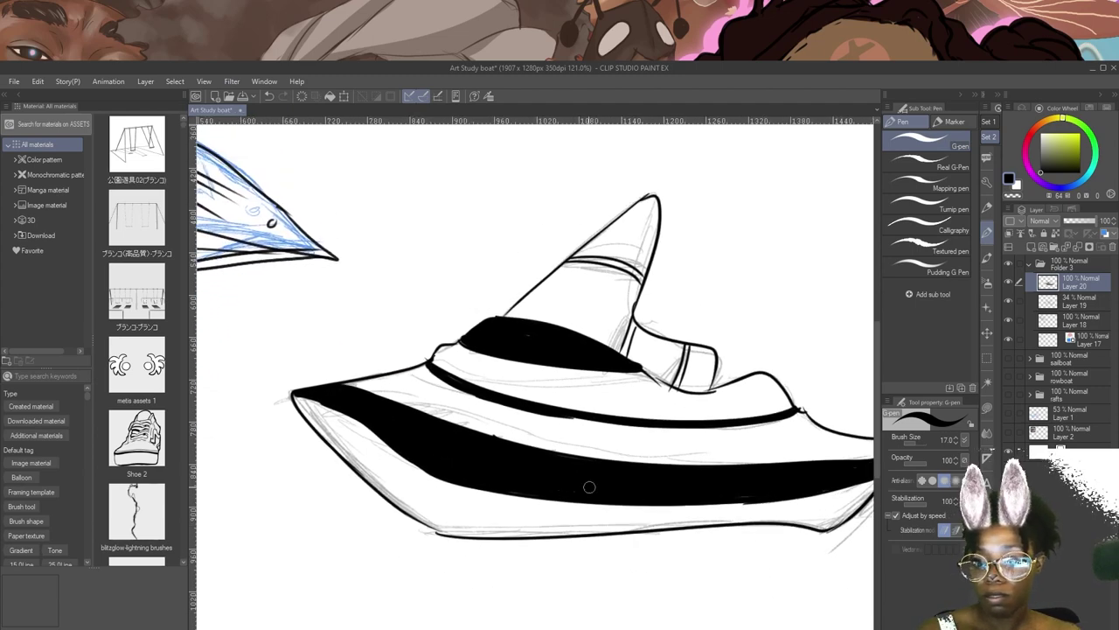
Reduce the G-pen to size 8 and ink long wake lines trailing from the yacht's stern.
{"action": "left_click_drag", "start_coordinate": [654, 565], "coordinate": [755, 523]}
{"action": "mouse_move", "coordinate": [866, 549]}
{"action": "left_mouse_down"}
{"action": "mouse_move", "coordinate": [583, 559]}
{"action": "mouse_move", "coordinate": [693, 596]}
{"action": "left_mouse_up"}
{"action": "key", "text": "bracketleft"}
{"action": "key", "text": "bracketleft"}
{"action": "key", "text": "bracketleft"}
{"action": "key", "text": "bracketleft"}
{"action": "mouse_move", "coordinate": [799, 505]}
{"action": "left_mouse_down"}
{"action": "mouse_move", "coordinate": [766, 494]}
{"action": "mouse_move", "coordinate": [635, 498]}
{"action": "left_mouse_up"}
{"action": "left_click_drag", "start_coordinate": [606, 492], "coordinate": [867, 357]}
{"action": "left_click_drag", "start_coordinate": [602, 511], "coordinate": [872, 554]}
{"action": "mouse_move", "coordinate": [585, 416]}
{"action": "left_mouse_down"}
{"action": "mouse_move", "coordinate": [677, 515]}
{"action": "mouse_move", "coordinate": [849, 290]}
{"action": "left_mouse_up"}
Examine the inked yacht and motorboat on the whole canvas and up close.
{"action": "key", "text": "ctrl+0"}
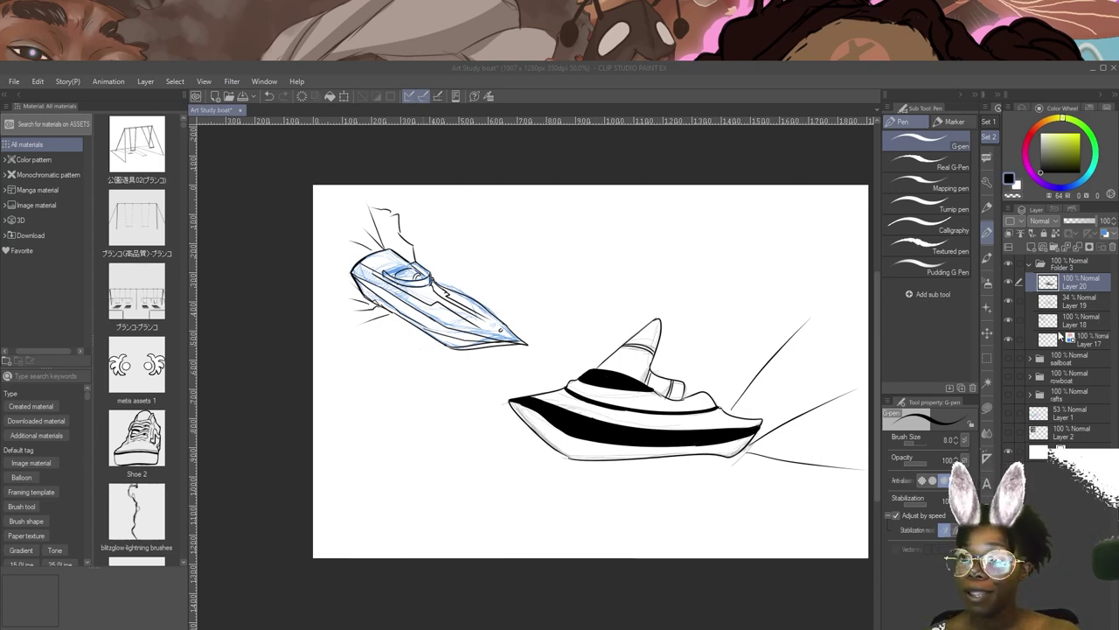
{"action": "scroll", "coordinate": [669, 461], "scroll_direction": "down", "scroll_amount": 2}
{"action": "scroll", "coordinate": [666, 452], "scroll_direction": "up", "scroll_amount": 1}
{"action": "scroll", "coordinate": [666, 452], "scroll_direction": "up", "scroll_amount": 1}
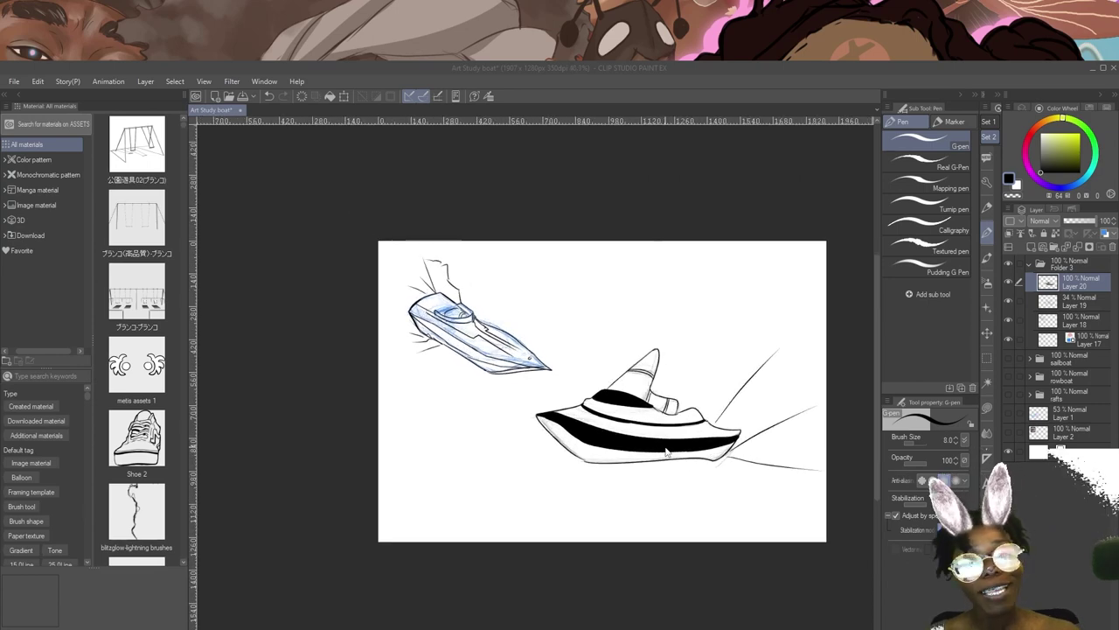
{"action": "scroll", "coordinate": [668, 449], "scroll_direction": "up", "scroll_amount": 1}
{"action": "scroll", "coordinate": [669, 449], "scroll_direction": "up", "scroll_amount": 2}
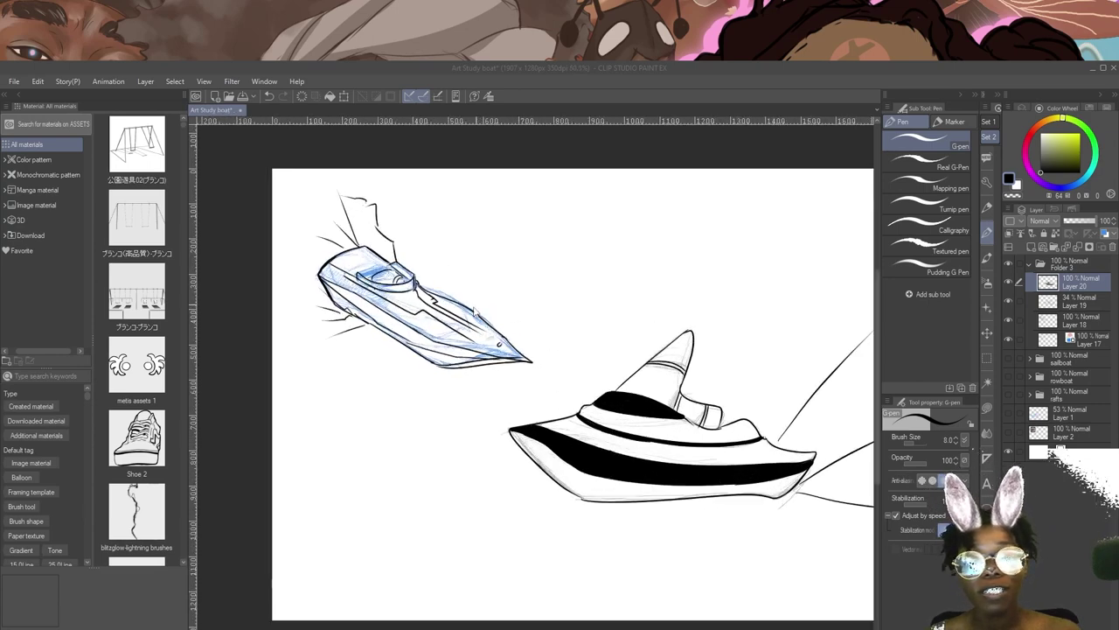
{"action": "scroll", "coordinate": [392, 274], "scroll_direction": "up", "scroll_amount": 1}
{"action": "scroll", "coordinate": [359, 293], "scroll_direction": "up", "scroll_amount": 1}
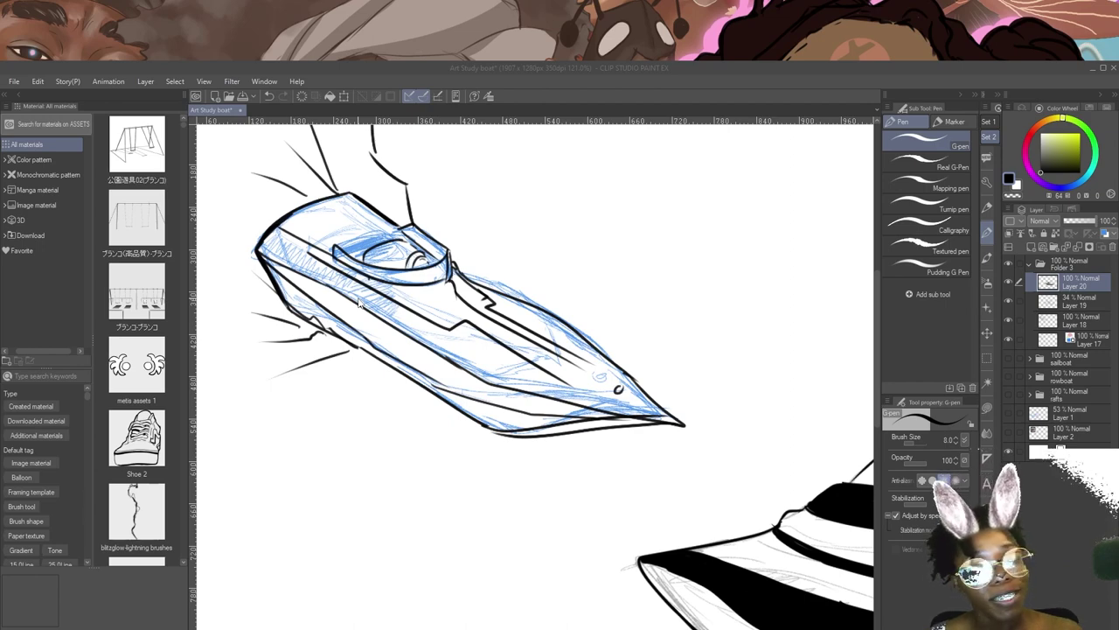
{"action": "scroll", "coordinate": [359, 301], "scroll_direction": "down", "scroll_amount": 6}
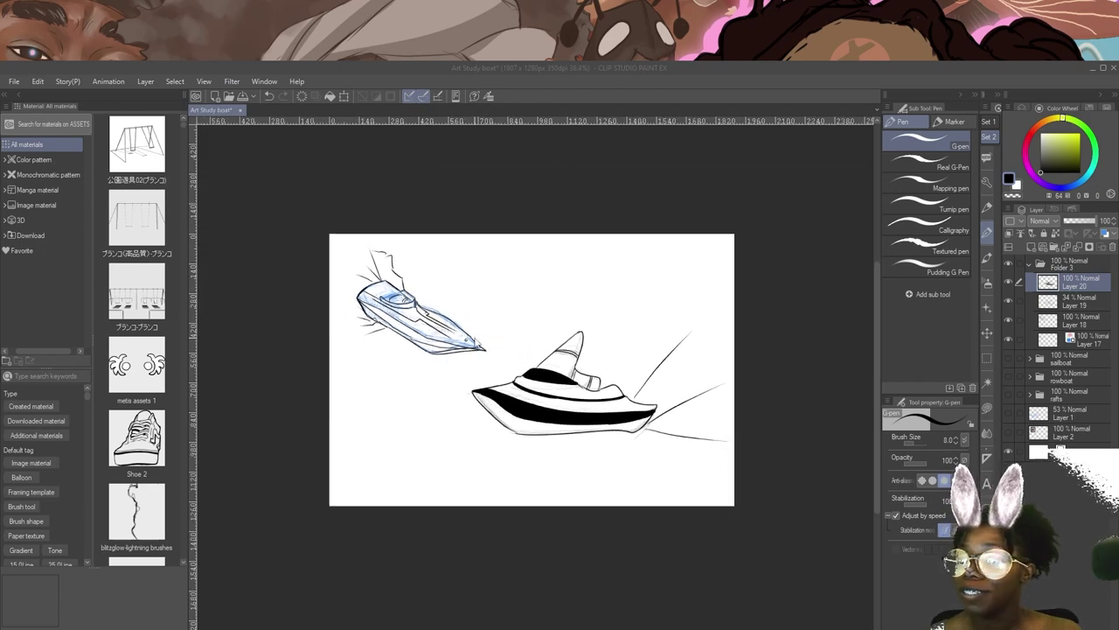
{"action": "scroll", "coordinate": [623, 342], "scroll_direction": "up", "scroll_amount": 1}
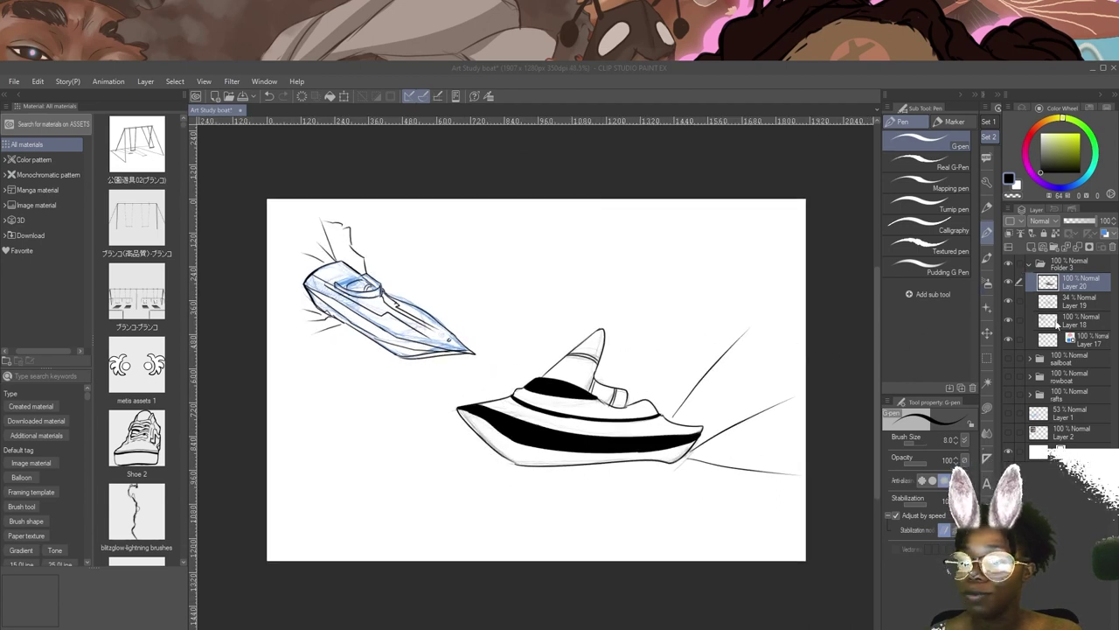
{"action": "scroll", "coordinate": [607, 409], "scroll_direction": "up", "scroll_amount": 2}
{"action": "scroll", "coordinate": [605, 408], "scroll_direction": "down", "scroll_amount": 2}
{"action": "scroll", "coordinate": [536, 342], "scroll_direction": "up", "scroll_amount": 2}
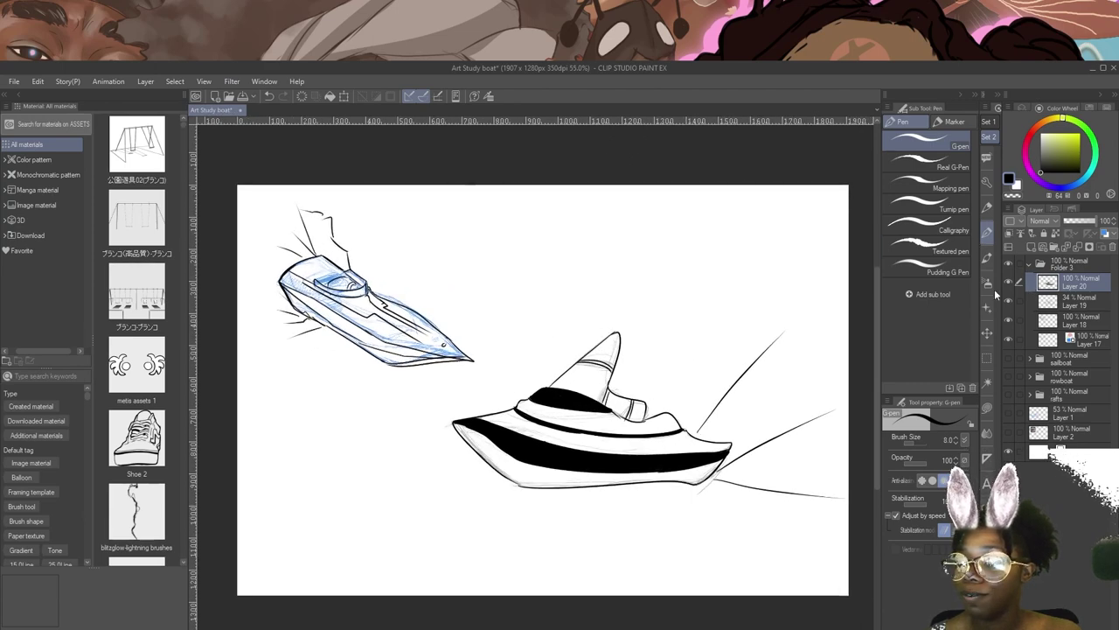
Move the yacht's ink and sketch layers together to the canvas's upper right, scaled down to about 60%.
{"action": "left_click", "coordinate": [993, 341]}
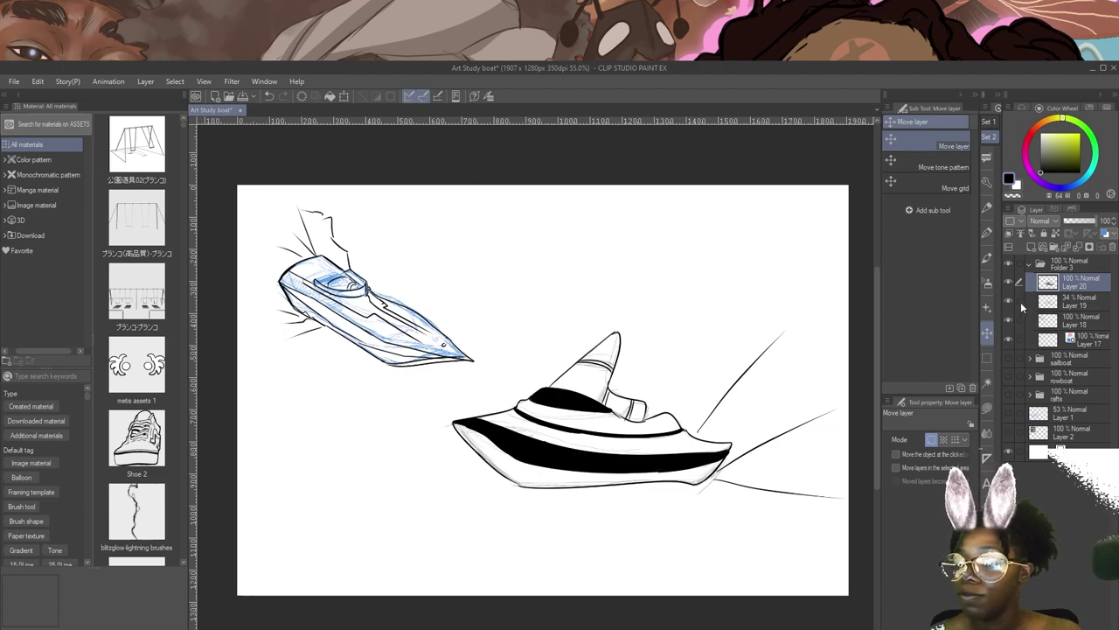
{"action": "left_click_drag", "start_coordinate": [745, 368], "coordinate": [744, 244]}
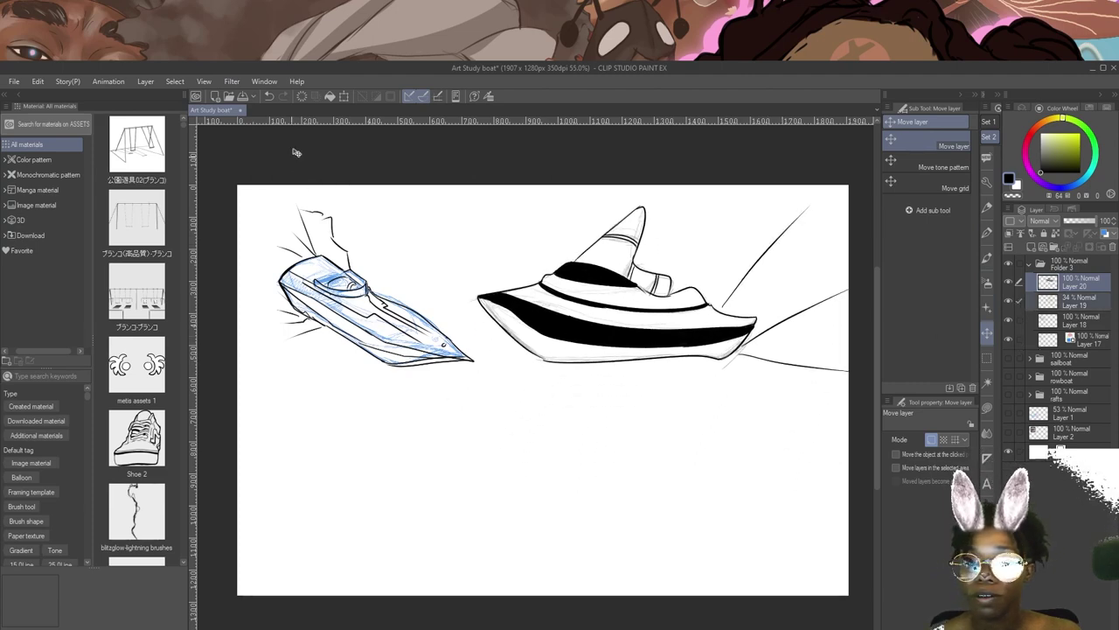
{"action": "left_click", "coordinate": [343, 96]}
{"action": "left_click_drag", "start_coordinate": [672, 203], "coordinate": [670, 270]}
{"action": "left_click_drag", "start_coordinate": [665, 312], "coordinate": [705, 283]}
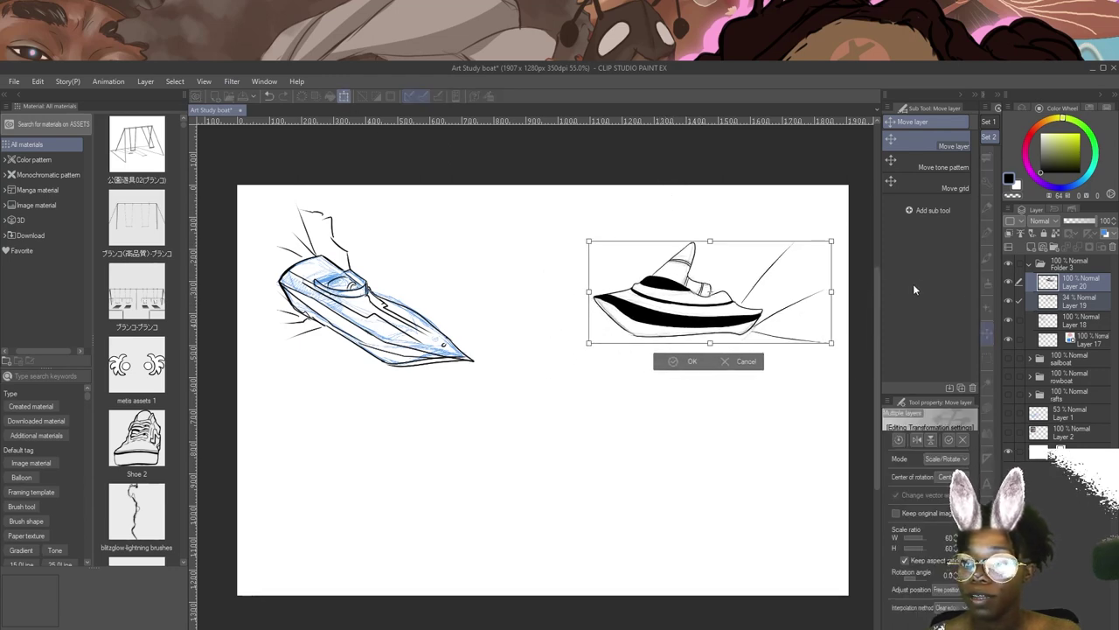
{"action": "left_click", "coordinate": [691, 361]}
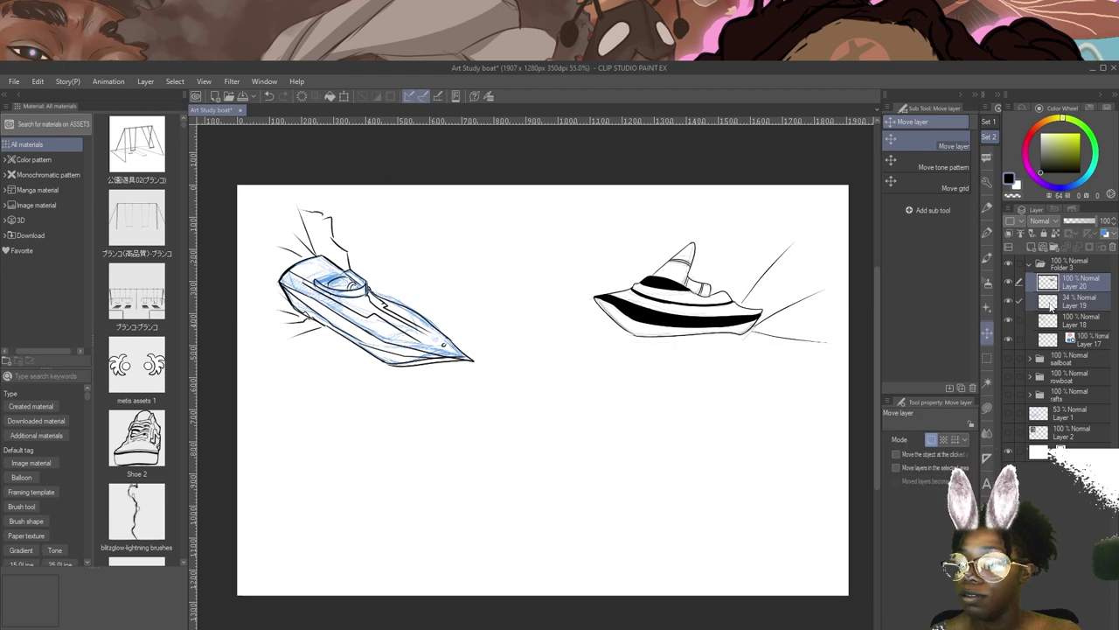
Select the motorboat's sketch and ink layers without the yacht, move them below the yacht with a transform, and collapse Folder 3.
{"action": "left_click", "coordinate": [1049, 304]}
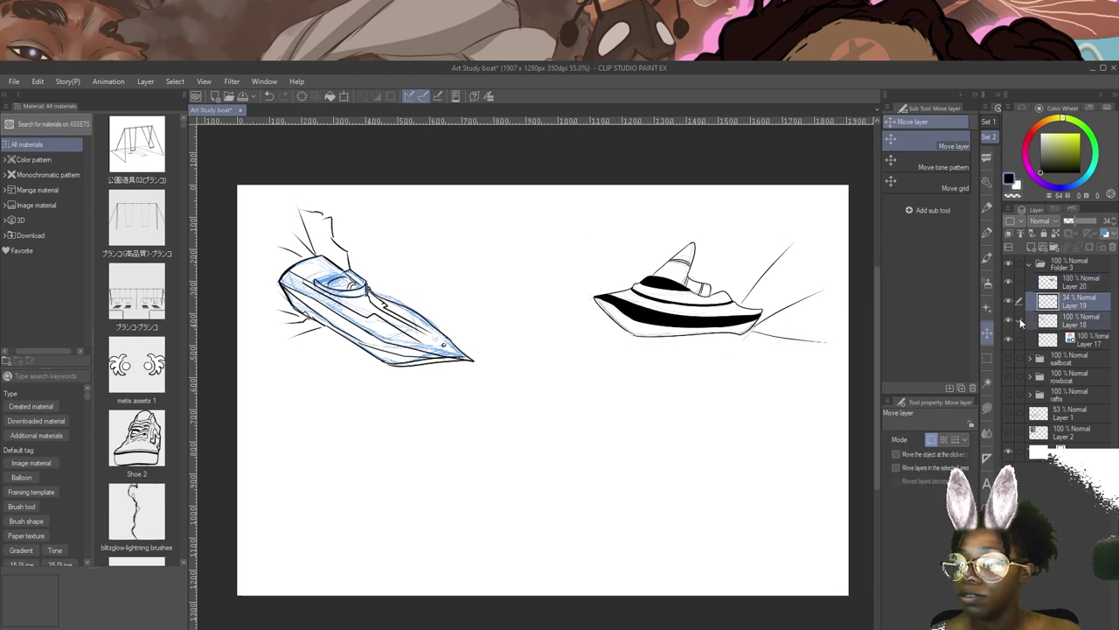
{"action": "left_click", "coordinate": [1019, 320]}
{"action": "left_click", "coordinate": [1019, 339]}
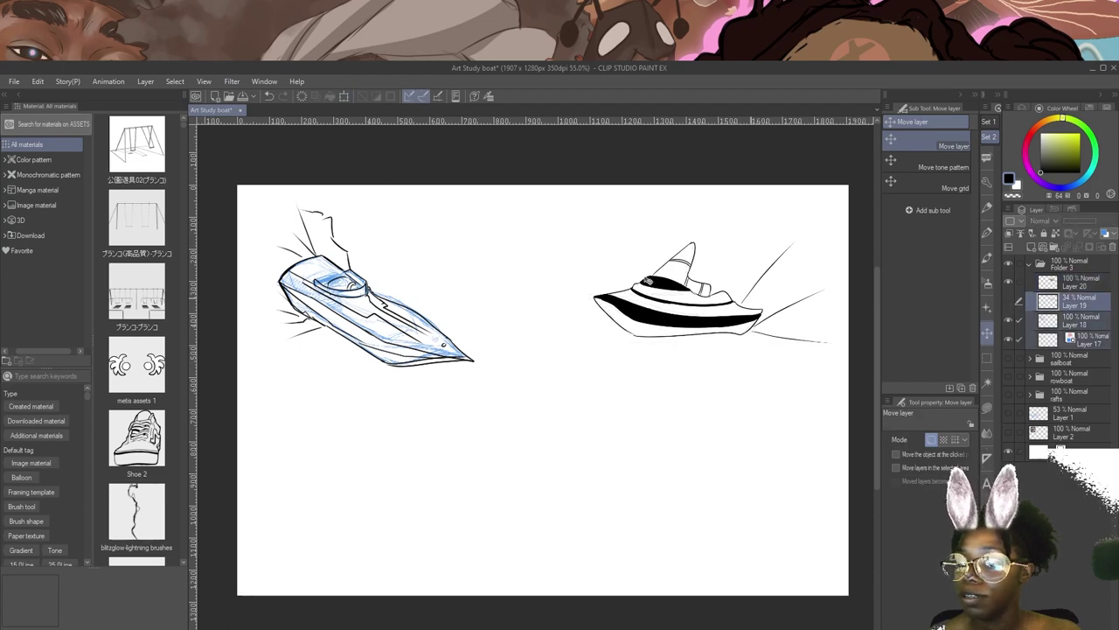
{"action": "left_click", "coordinate": [347, 96]}
{"action": "left_click_drag", "start_coordinate": [367, 255], "coordinate": [729, 402]}
{"action": "left_click", "coordinate": [792, 535]}
{"action": "left_click", "coordinate": [1030, 263]}
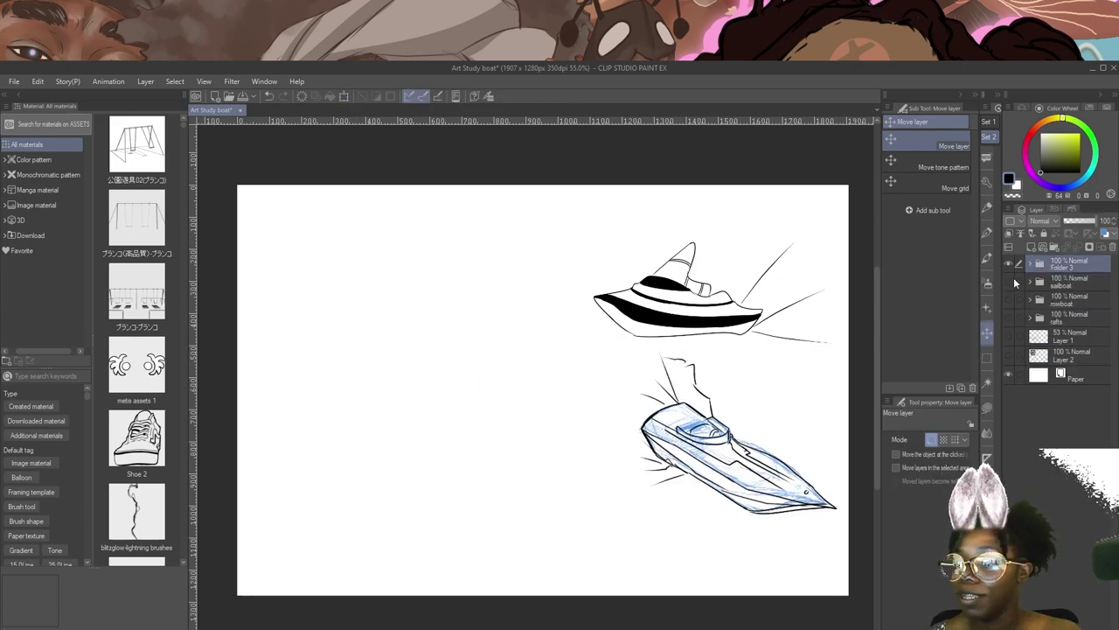
Show the sailboat folder, scale down the inked sailboat and place it beside the motorboat in the canvas's lower middle.
{"action": "left_click", "coordinate": [1010, 281]}
{"action": "left_click", "coordinate": [1039, 285]}
{"action": "left_click", "coordinate": [1011, 300]}
{"action": "left_click", "coordinate": [1011, 300]}
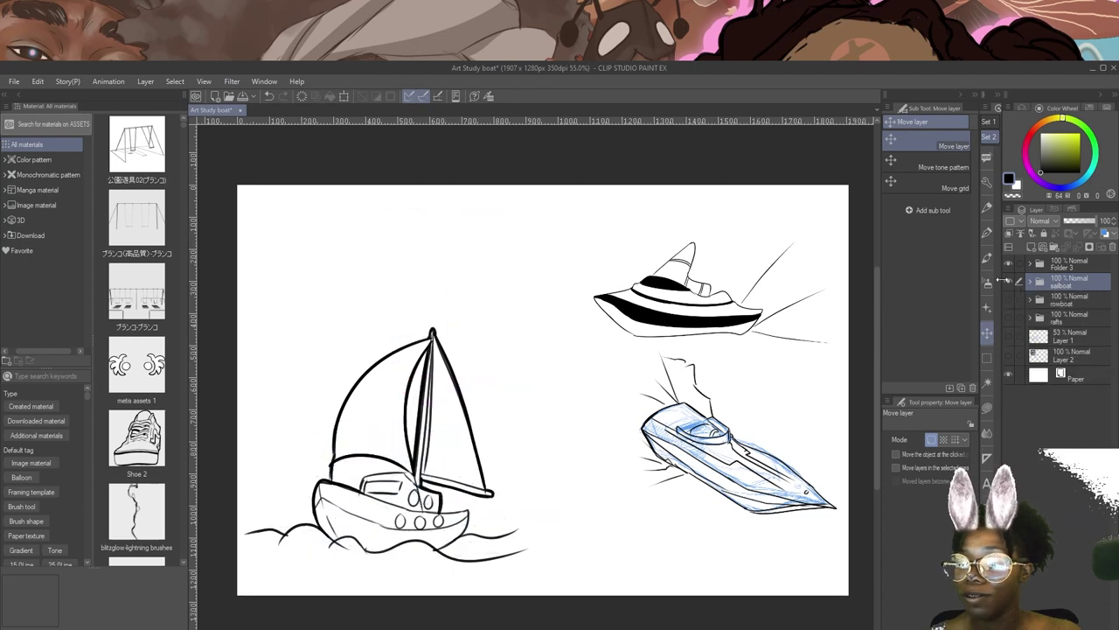
{"action": "left_click", "coordinate": [1029, 280]}
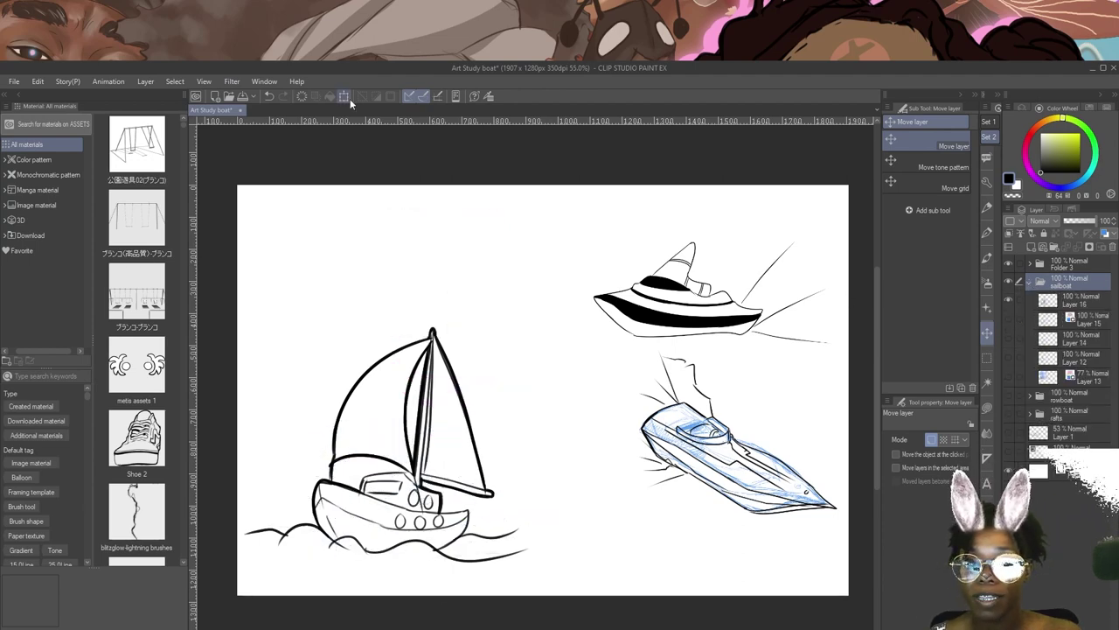
{"action": "left_click", "coordinate": [348, 99]}
{"action": "left_click_drag", "start_coordinate": [532, 219], "coordinate": [405, 371]}
{"action": "left_click_drag", "start_coordinate": [323, 477], "coordinate": [542, 426]}
{"action": "left_click", "coordinate": [522, 542]}
Show the pencil sailboat sketch on Layer 14, enlarge it above the inked sailboat, and collapse the sailboat folder.
{"action": "left_click", "coordinate": [1008, 338]}
{"action": "left_click", "coordinate": [1085, 337]}
{"action": "mouse_move", "coordinate": [607, 542]}
{"action": "left_mouse_down"}
{"action": "mouse_move", "coordinate": [589, 445]}
{"action": "mouse_move", "coordinate": [599, 392]}
{"action": "left_mouse_up"}
{"action": "left_click", "coordinate": [342, 97]}
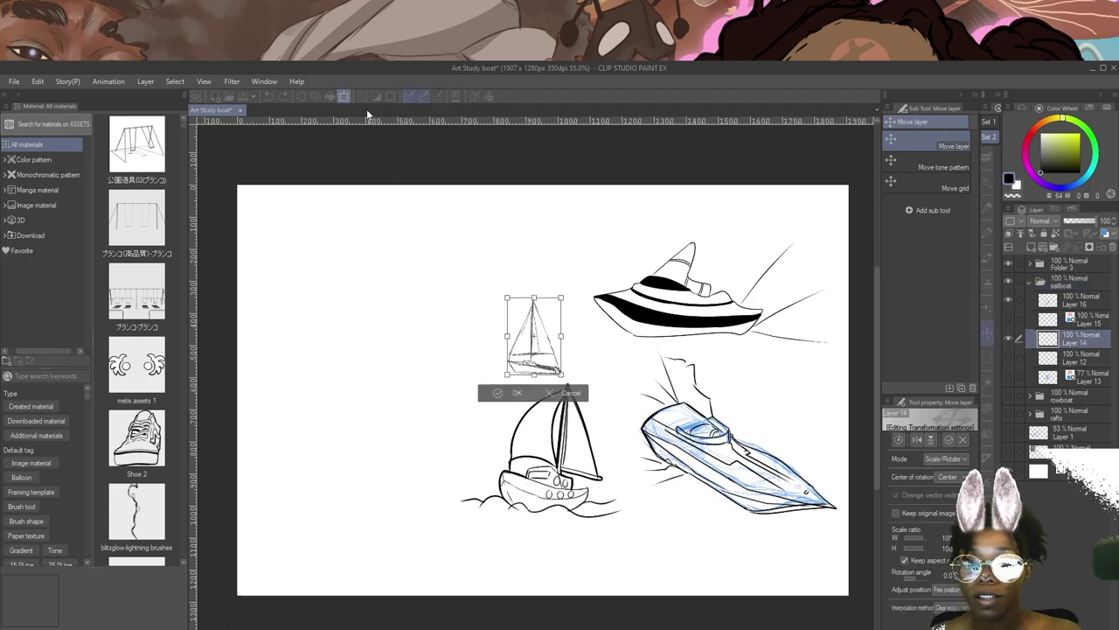
{"action": "left_click_drag", "start_coordinate": [534, 298], "coordinate": [534, 196]}
{"action": "left_click_drag", "start_coordinate": [549, 254], "coordinate": [554, 272]}
{"action": "left_click_drag", "start_coordinate": [540, 216], "coordinate": [539, 249]}
{"action": "left_click_drag", "start_coordinate": [541, 284], "coordinate": [548, 261]}
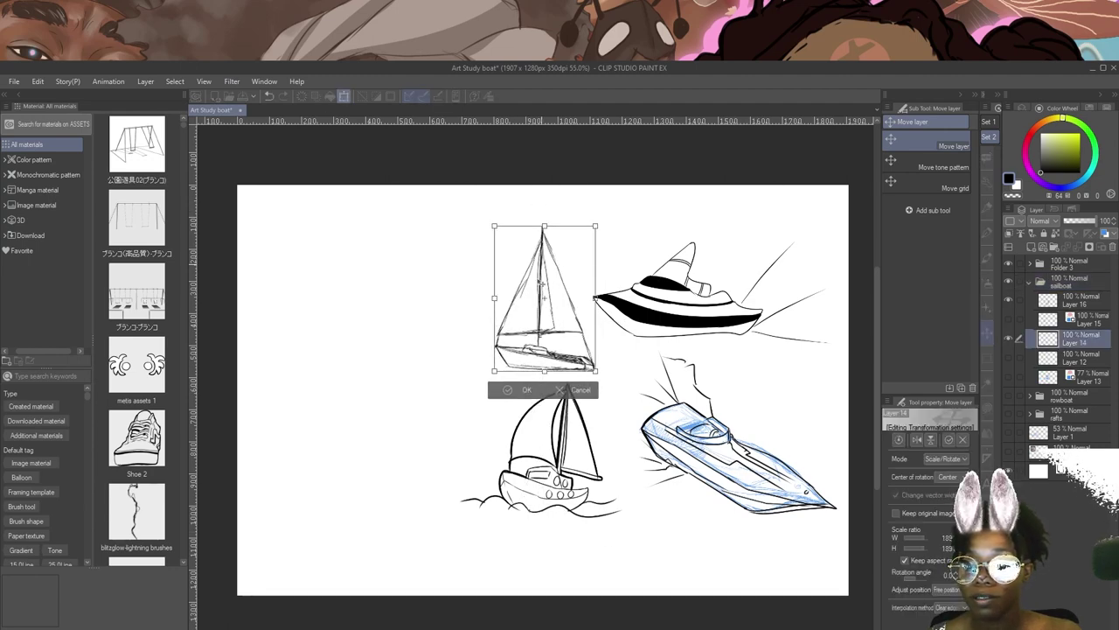
{"action": "left_click", "coordinate": [525, 390]}
{"action": "left_click", "coordinate": [1029, 283]}
Show the rowboat folder, scale down its drawings and photo together, and move them to the canvas's upper left.
{"action": "left_click", "coordinate": [1008, 300]}
{"action": "left_click", "coordinate": [1056, 306]}
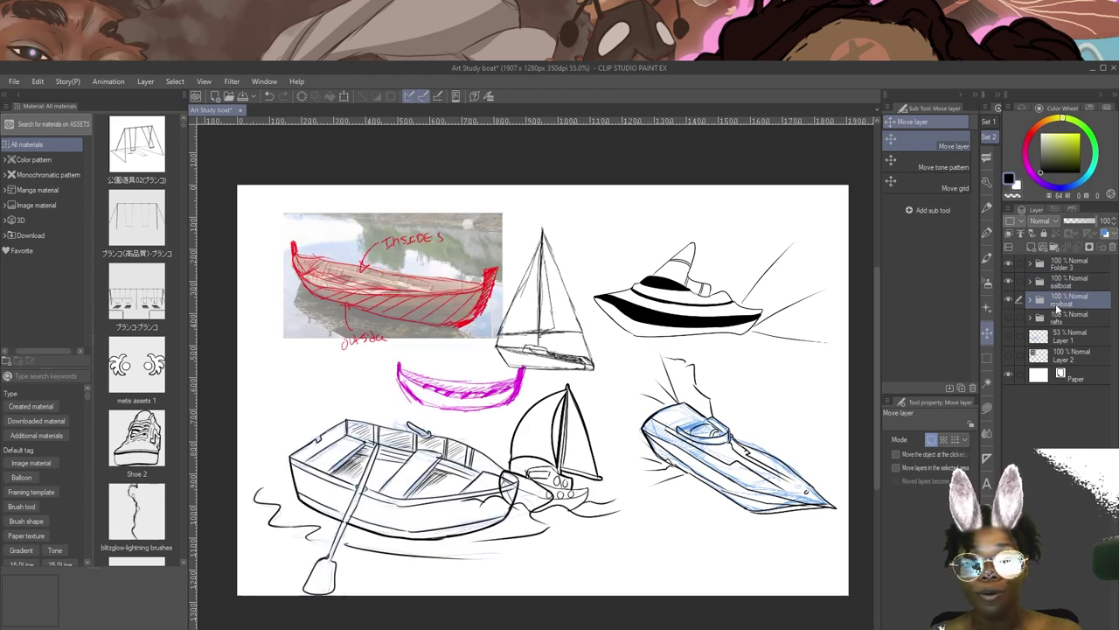
{"action": "left_click", "coordinate": [345, 97]}
{"action": "left_click_drag", "start_coordinate": [402, 212], "coordinate": [402, 316]}
{"action": "left_click_drag", "start_coordinate": [403, 380], "coordinate": [370, 266]}
{"action": "left_click_drag", "start_coordinate": [368, 200], "coordinate": [368, 232]}
{"action": "left_click_drag", "start_coordinate": [368, 285], "coordinate": [354, 270]}
{"action": "left_click", "coordinate": [322, 482]}
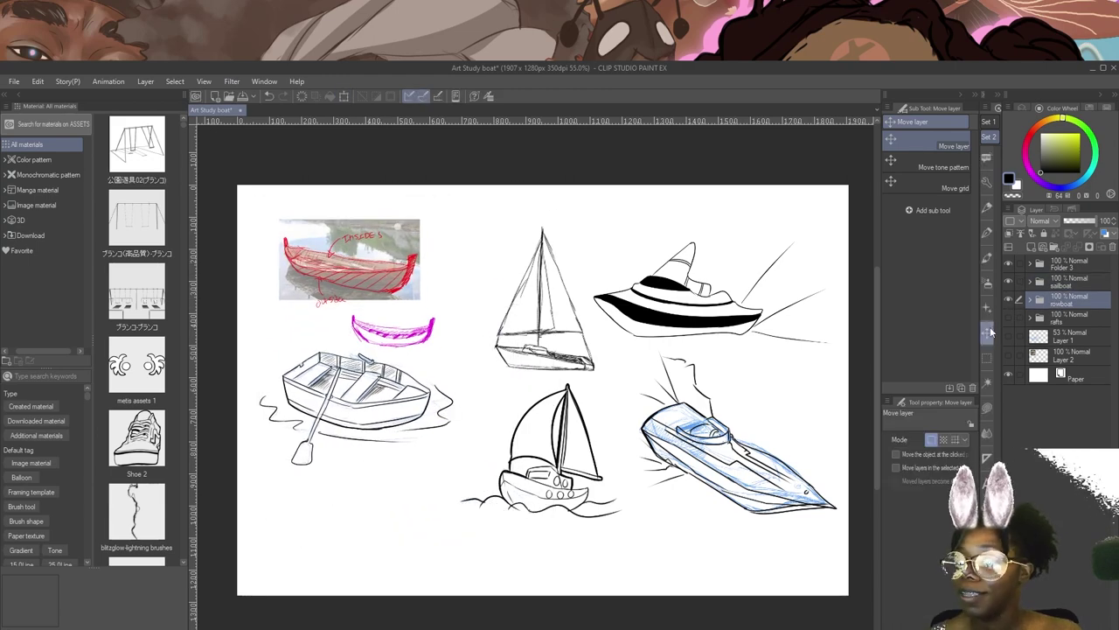
Show the rafts folder, scale down both raft drawings together, and place them below the rowboat in the canvas's lower left.
{"action": "left_click", "coordinate": [1008, 318]}
{"action": "left_click", "coordinate": [1079, 320]}
{"action": "left_click_drag", "start_coordinate": [608, 328], "coordinate": [605, 502]}
{"action": "left_click", "coordinate": [345, 97]}
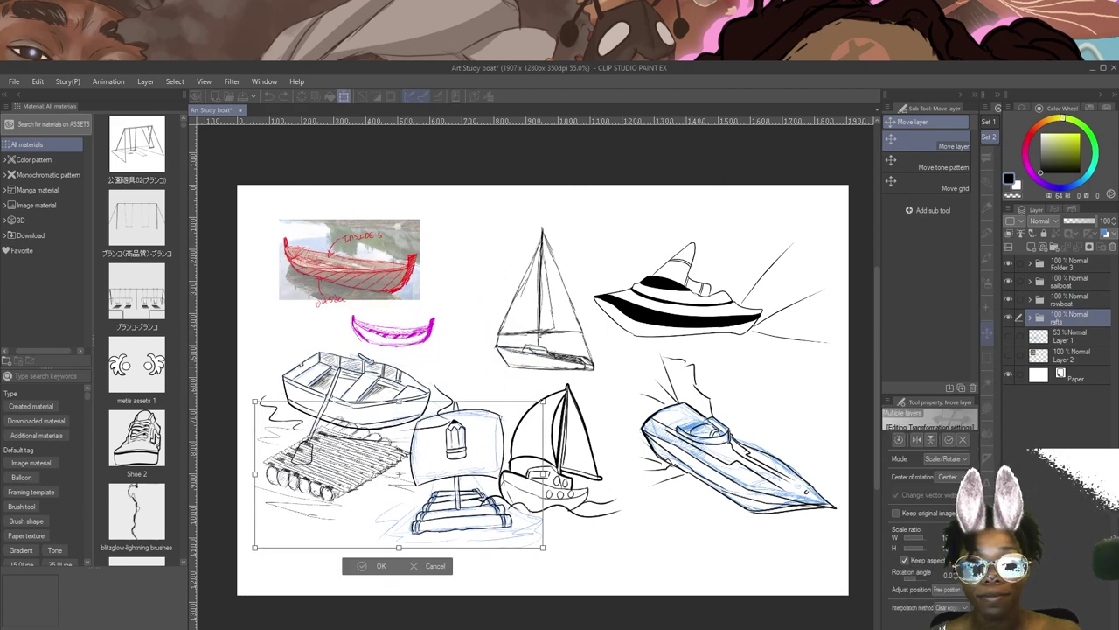
{"action": "left_click_drag", "start_coordinate": [399, 402], "coordinate": [399, 450]}
{"action": "left_click_drag", "start_coordinate": [420, 521], "coordinate": [392, 550]}
{"action": "left_click_drag", "start_coordinate": [371, 477], "coordinate": [371, 458]}
{"action": "left_click_drag", "start_coordinate": [441, 493], "coordinate": [430, 502]}
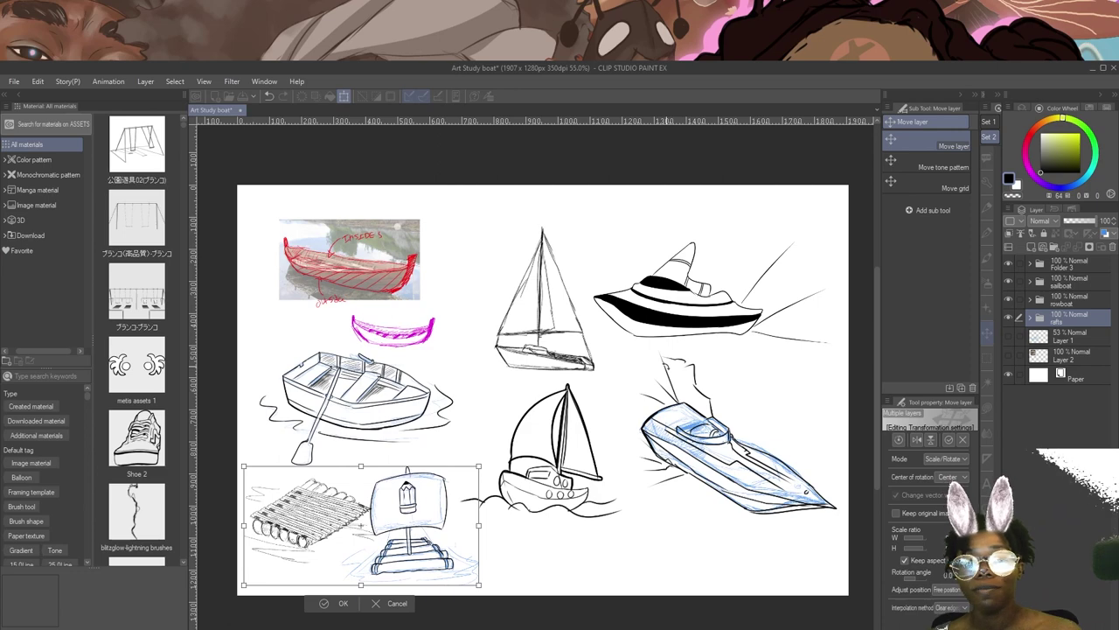
{"action": "left_click", "coordinate": [1049, 336]}
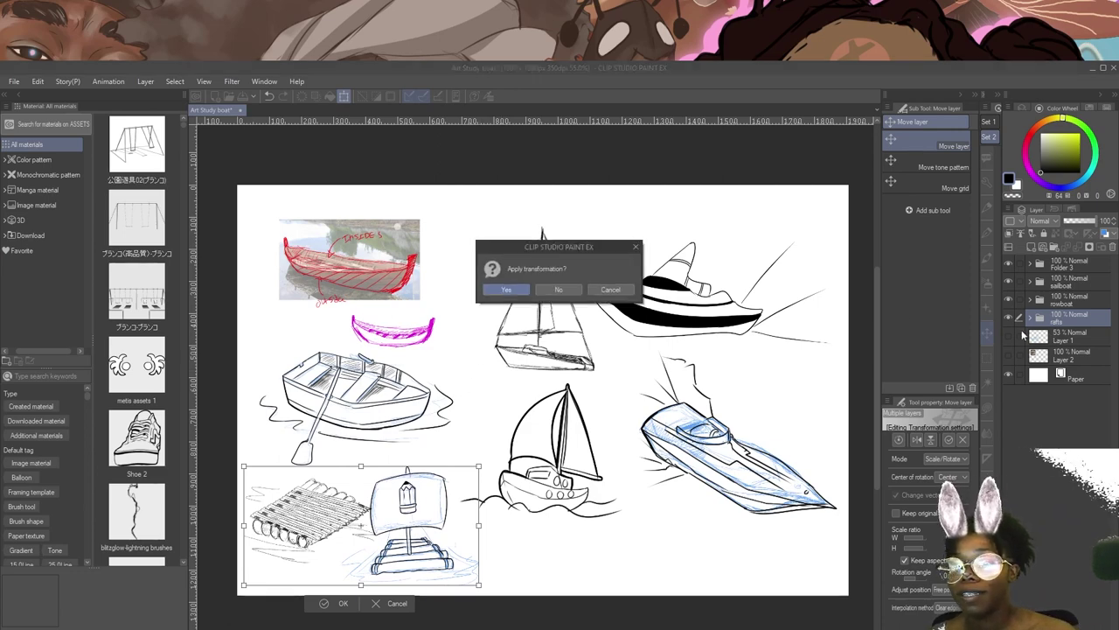
{"action": "left_click", "coordinate": [511, 291]}
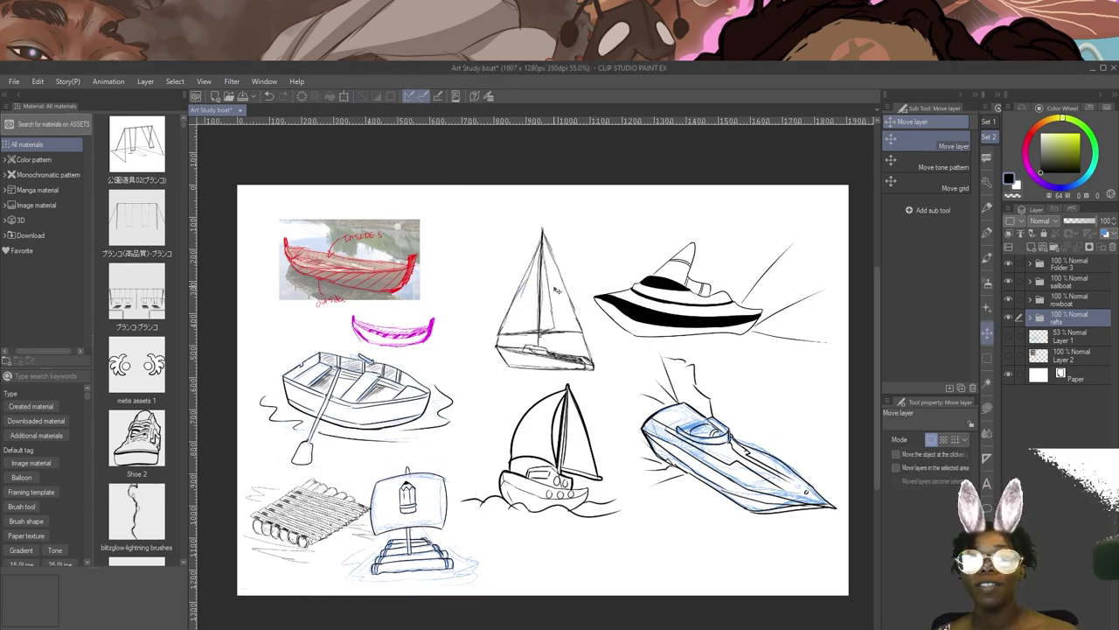